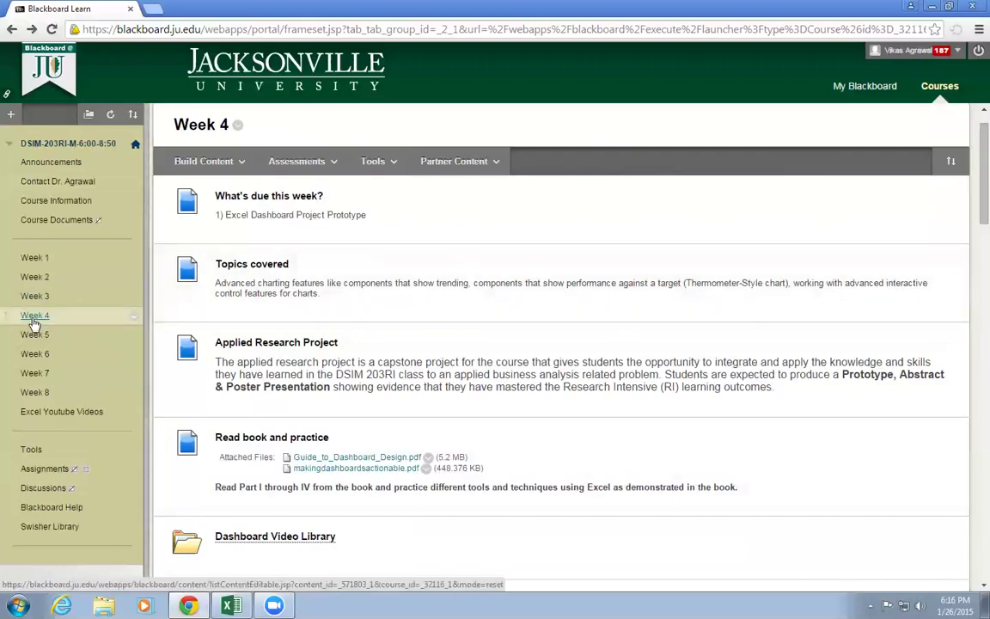
- Review the Week 4 course page and its in-class practice dashboard dataset item, and examine the Orders sheet's columns in Excel
scroll(590, 309, down, 20)
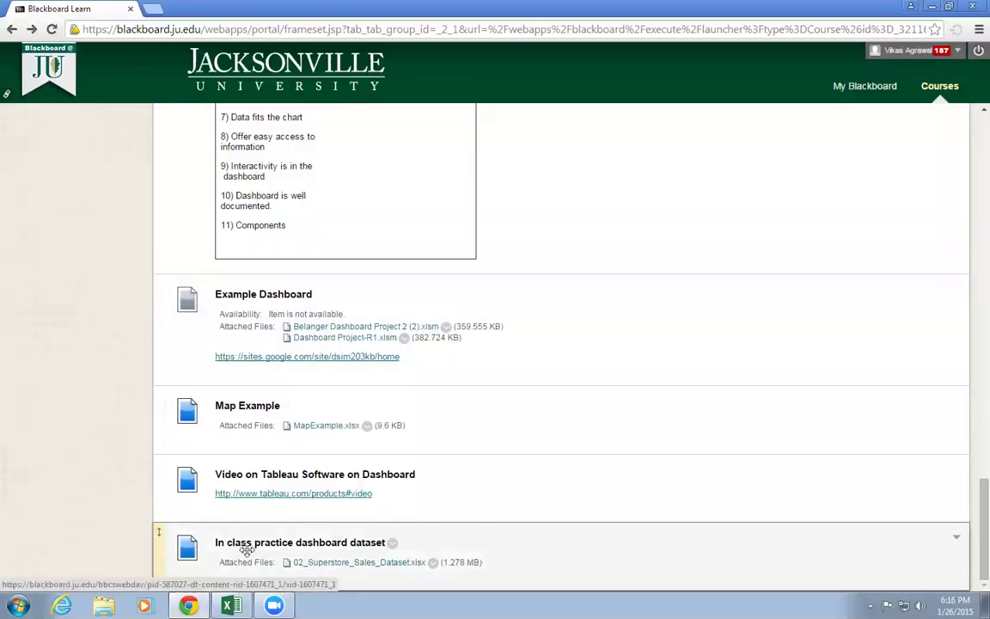
click(232, 606)
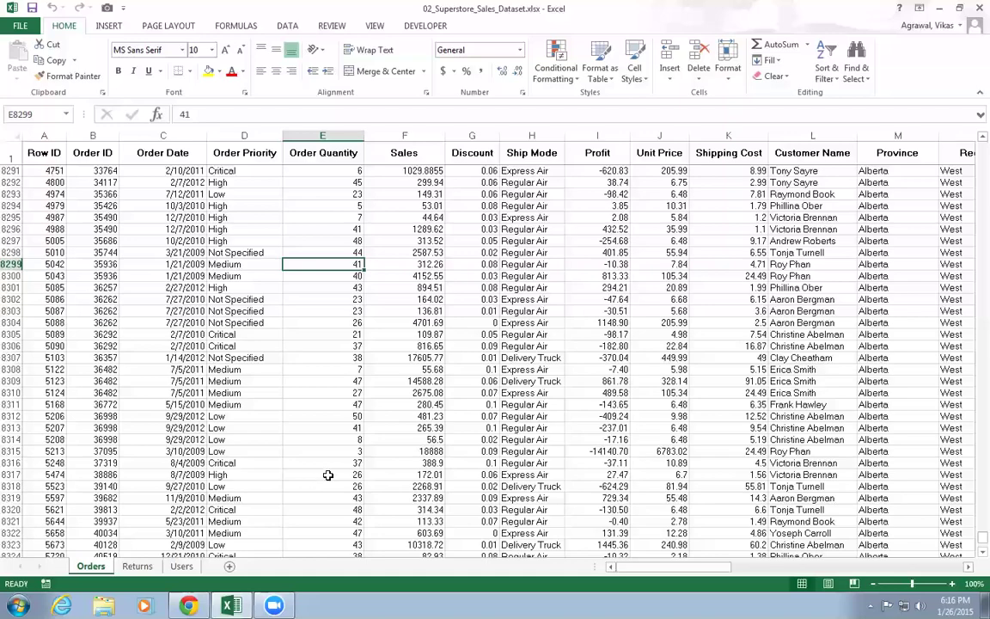
click(188, 605)
scroll(194, 502, up, 15)
scroll(126, 370, up, 5)
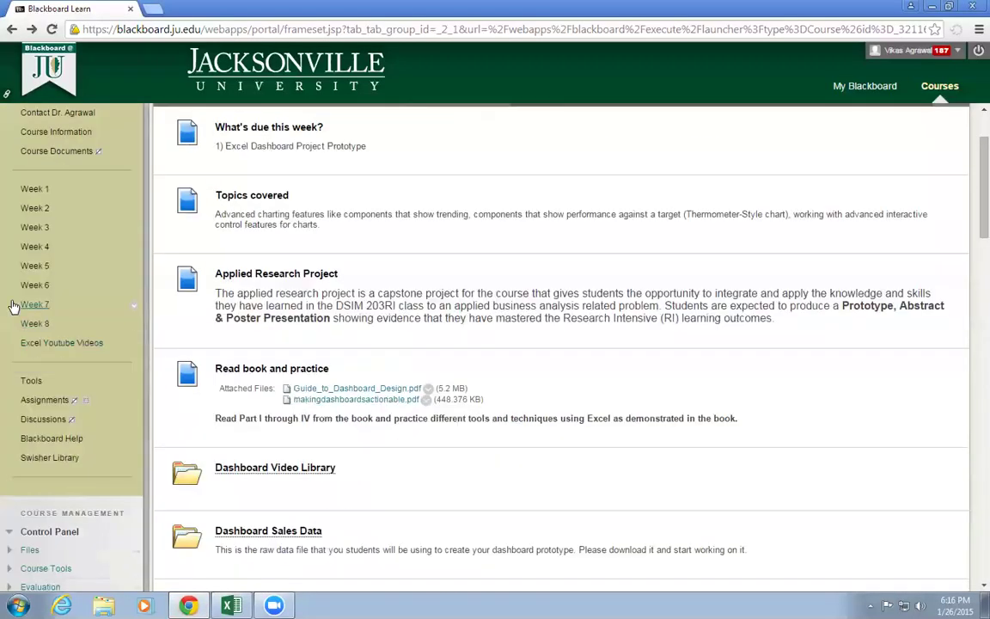
scroll(543, 346, down, 10)
scroll(543, 346, down, 3)
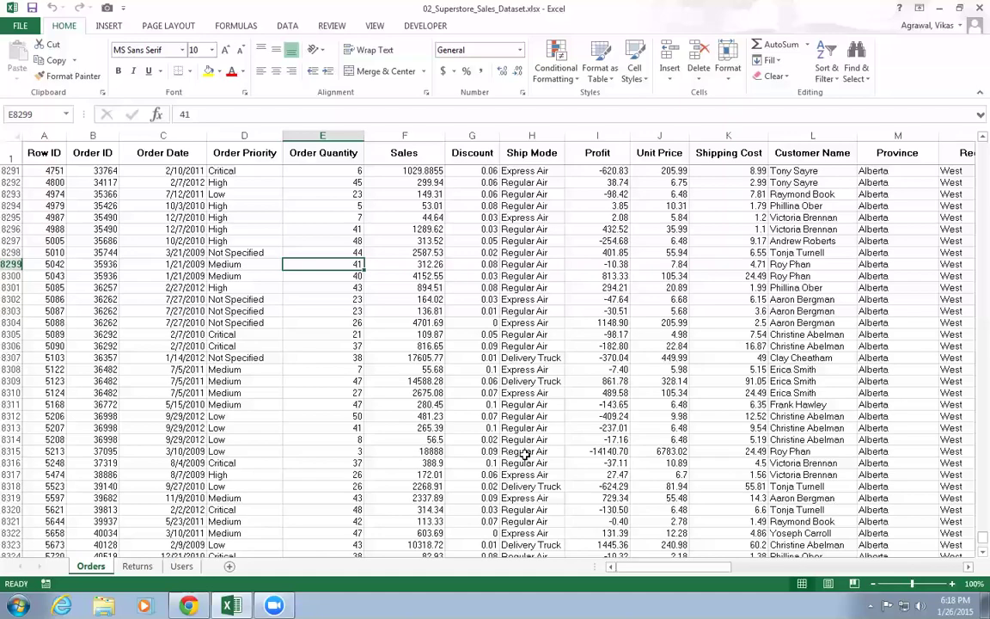
drag(701, 572, 801, 563)
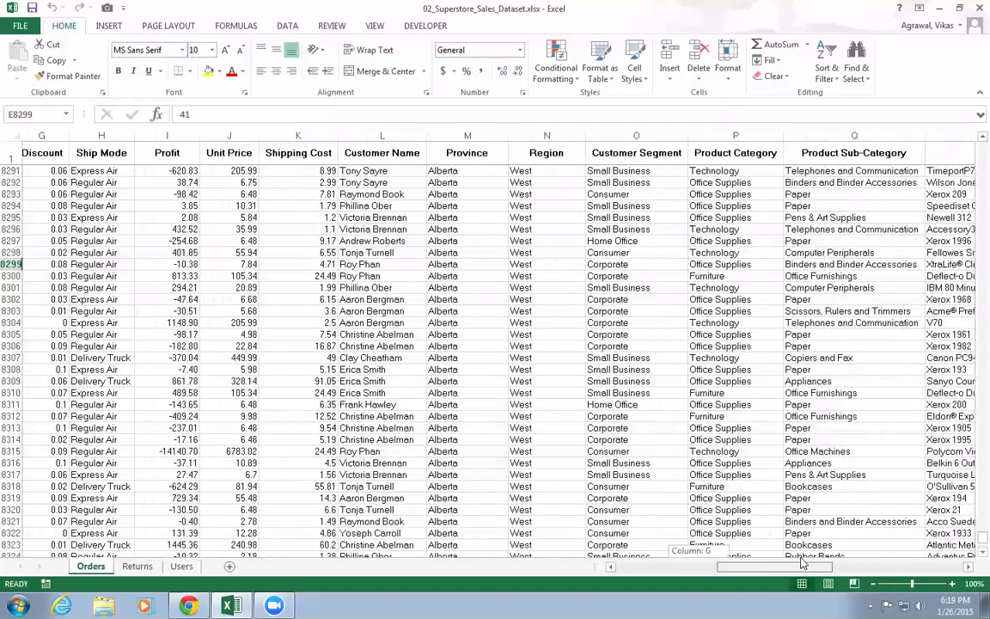
drag(802, 563, 615, 531)
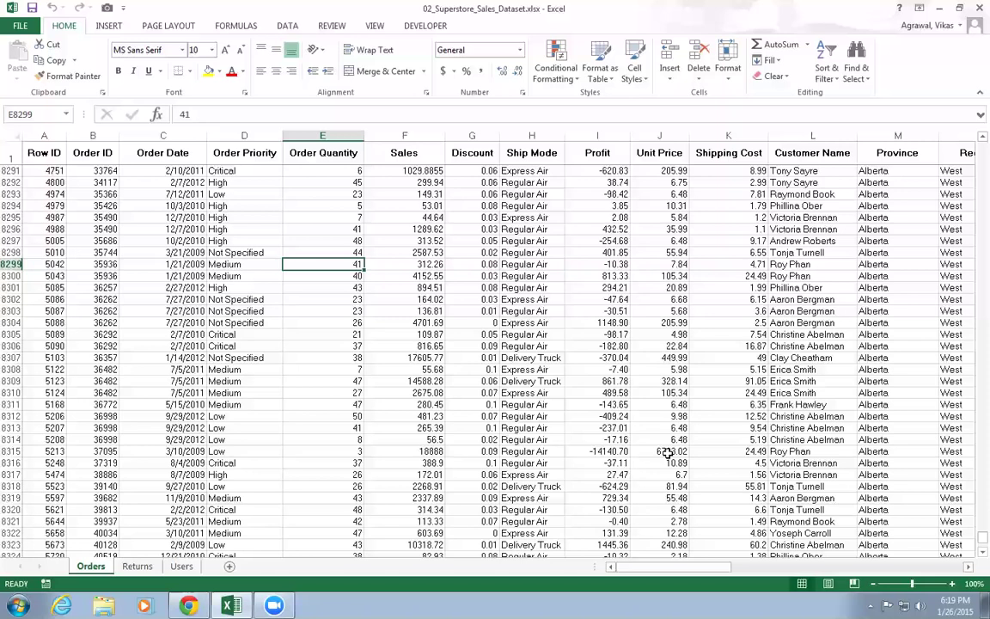
- Insert a new worksheet before the Orders sheet and name it Mockup
right_click(81, 568)
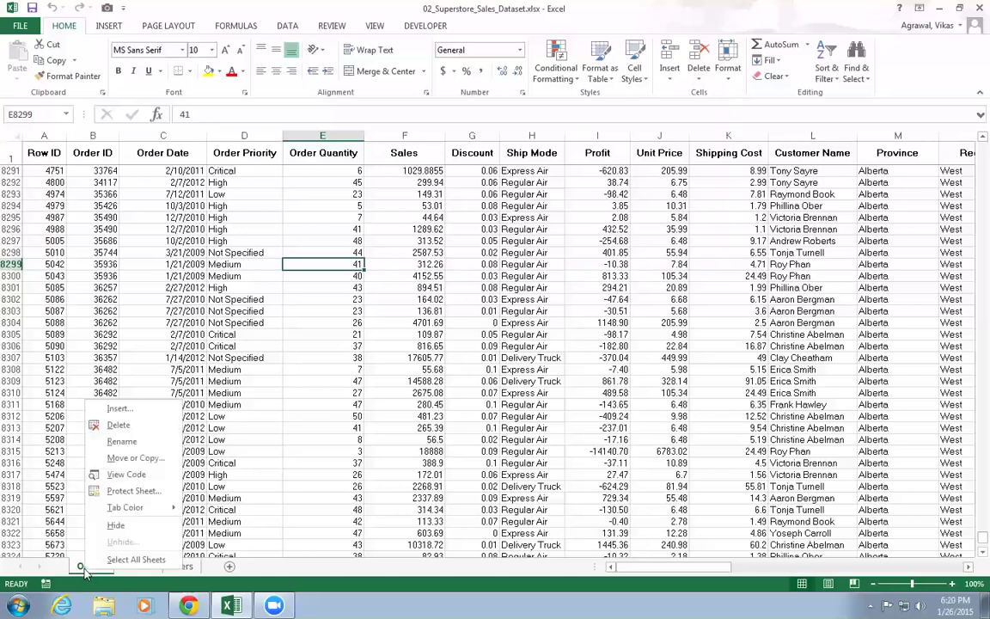
click(118, 408)
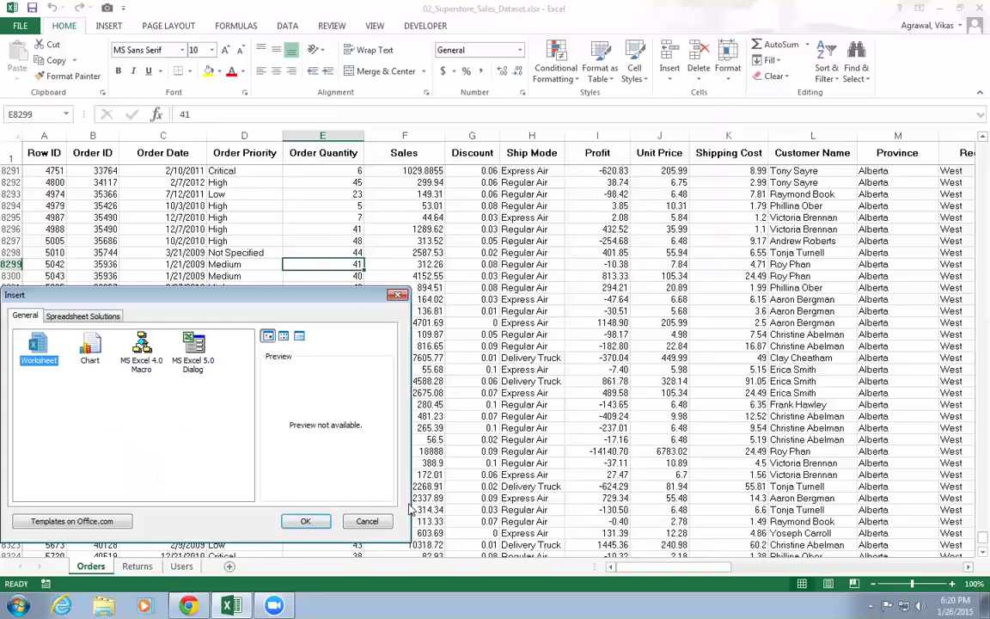
click(302, 519)
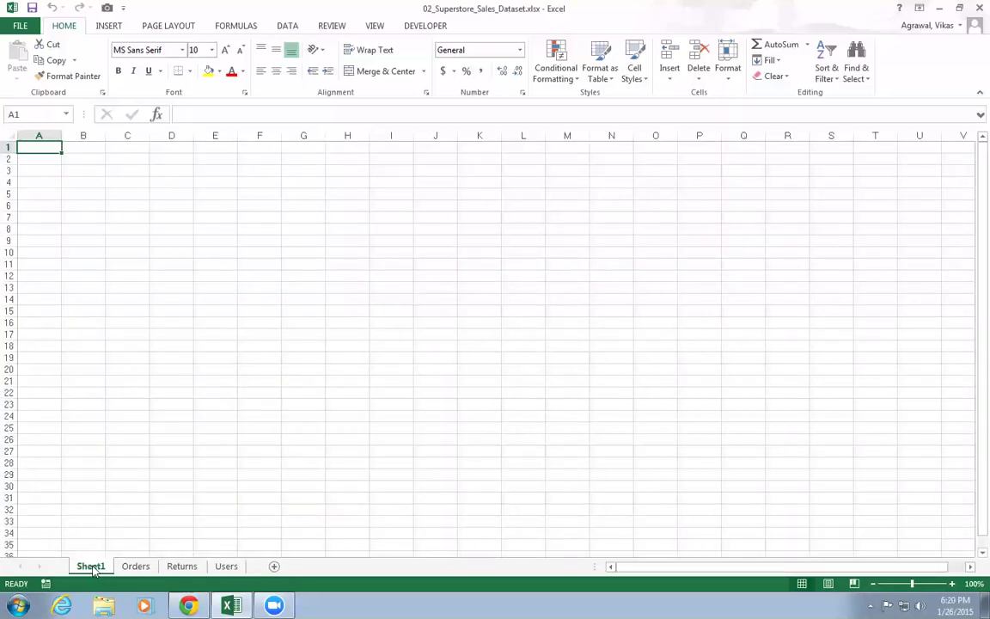
double_click(90, 565)
key(BackSpace)
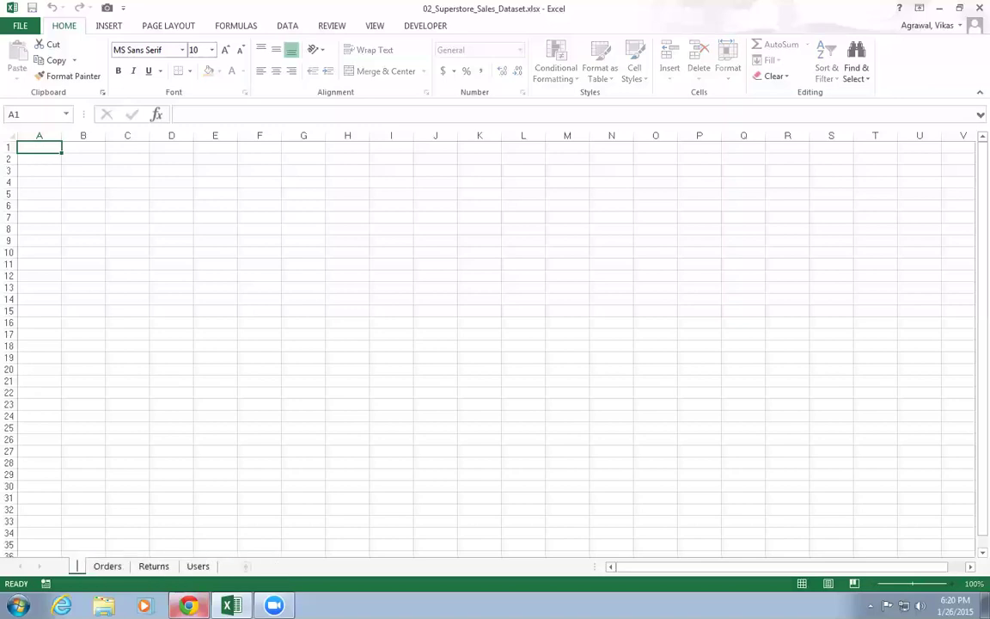
text(Mockup)
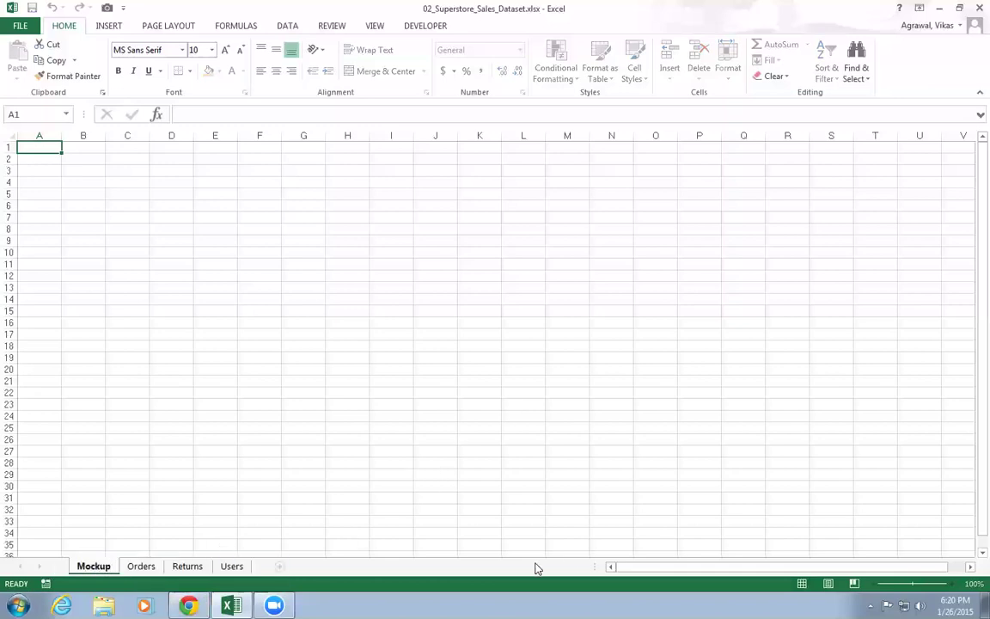
key(Return)
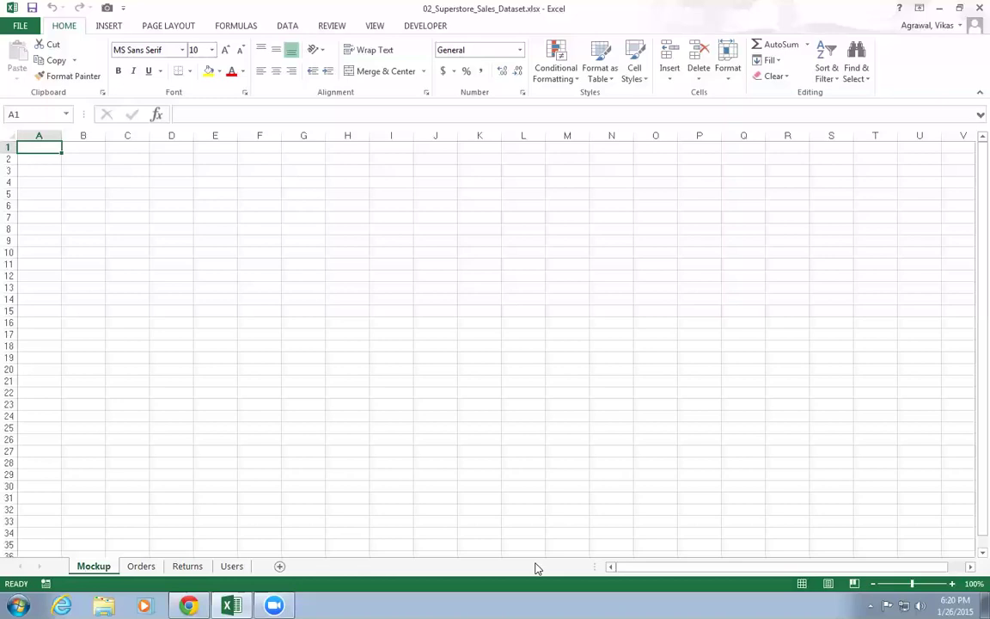
- Insert another worksheet between Mockup and Orders and name it Map
right_click(139, 566)
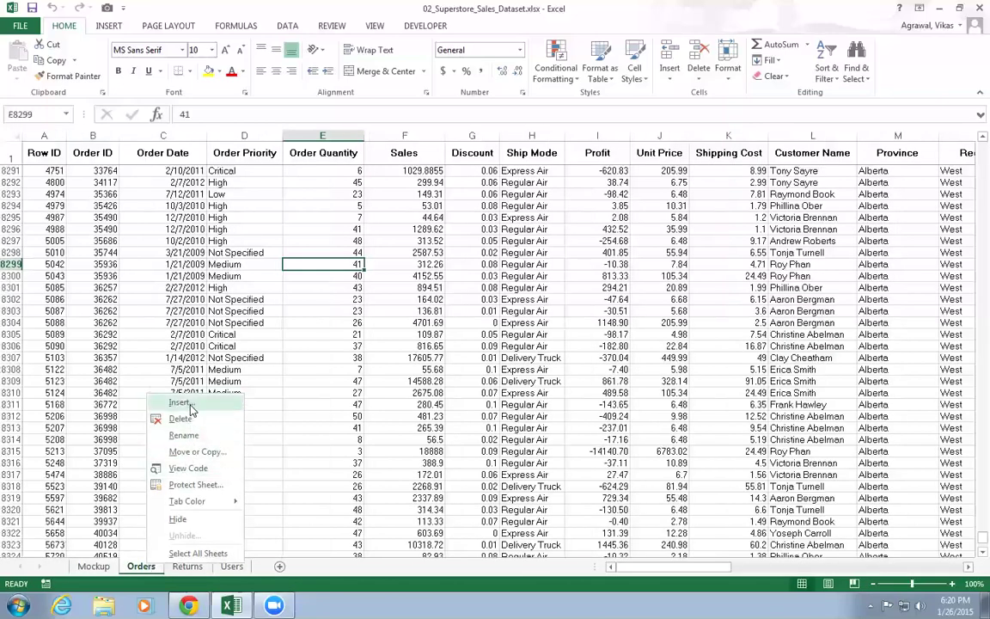
click(187, 404)
click(308, 511)
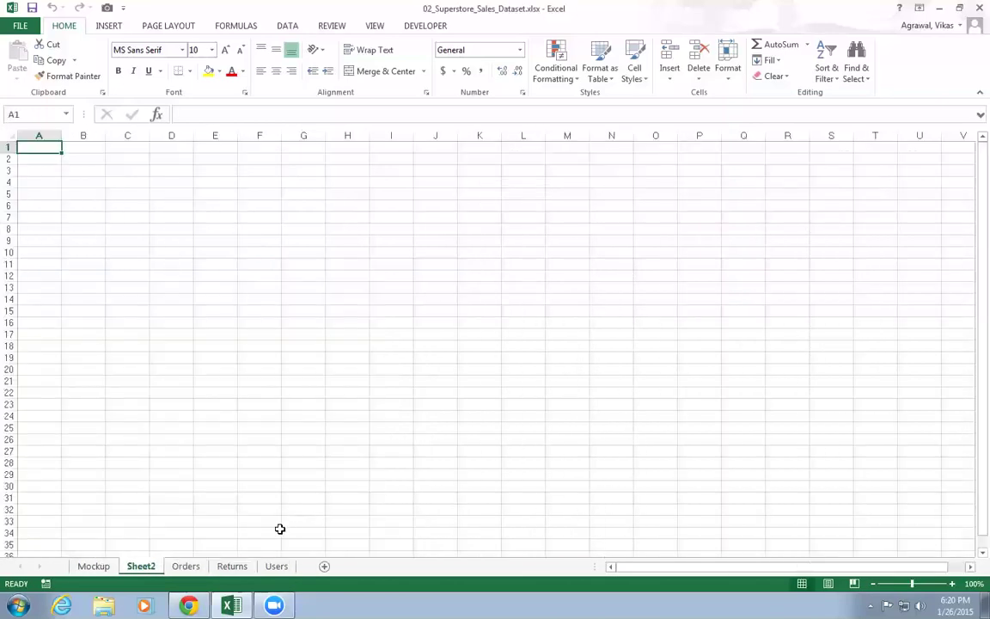
double_click(140, 566)
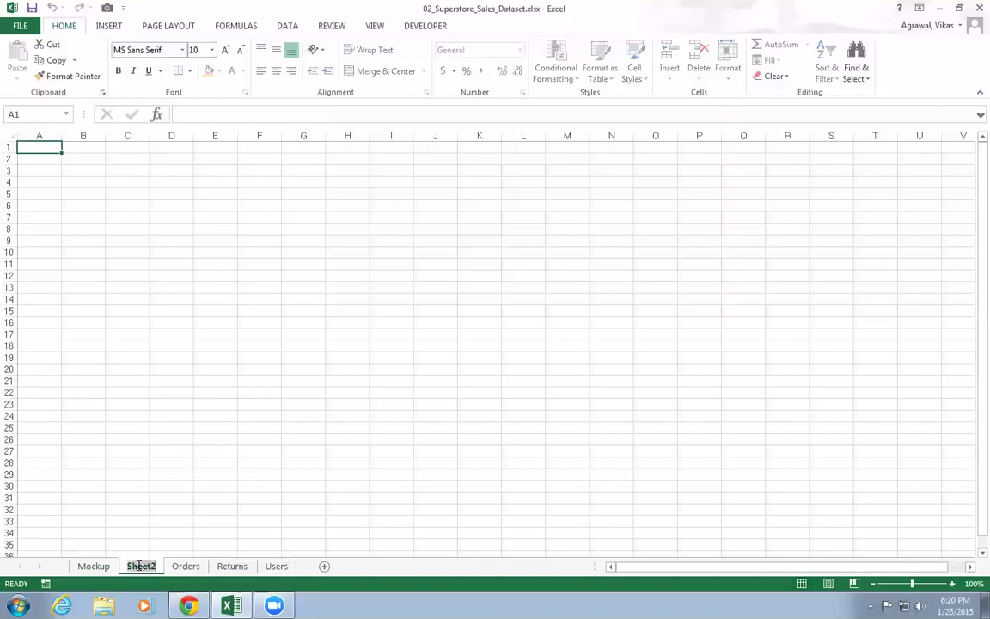
text(Map)
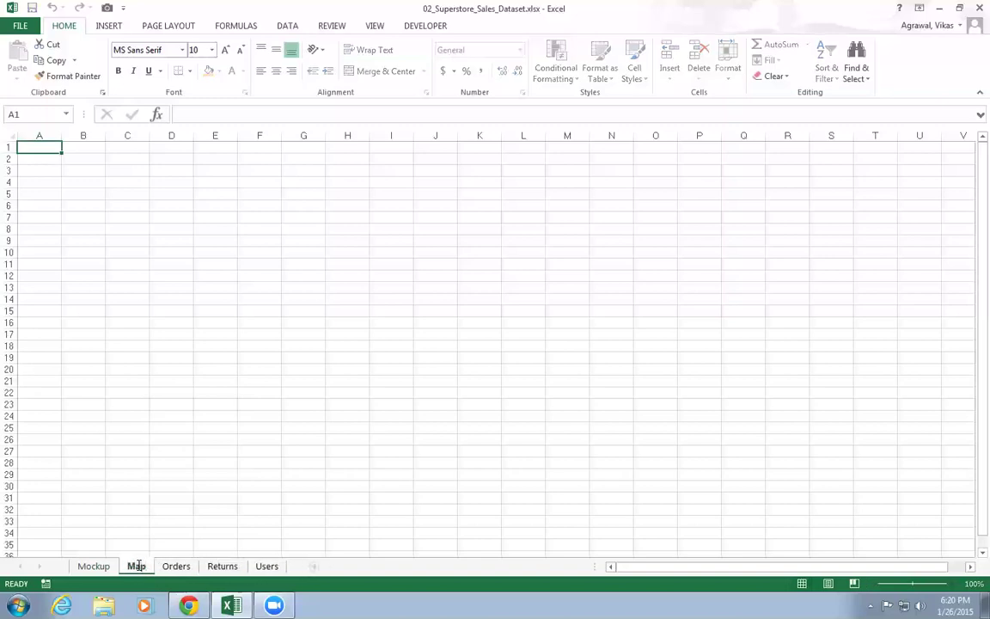
- Insert a worksheet between Map and Orders and name it Dashboard
right_click(169, 567)
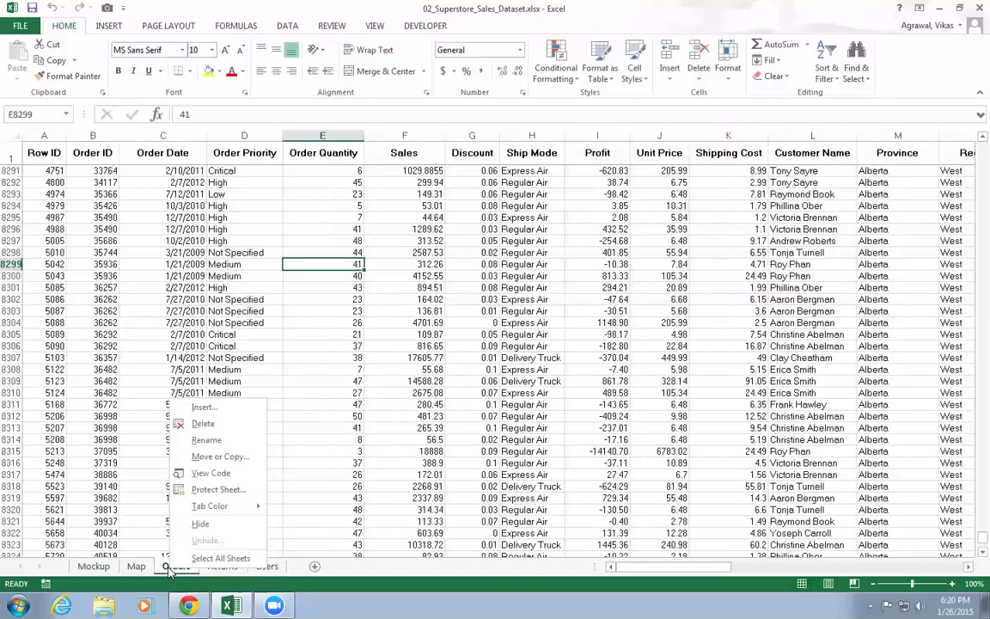
click(203, 407)
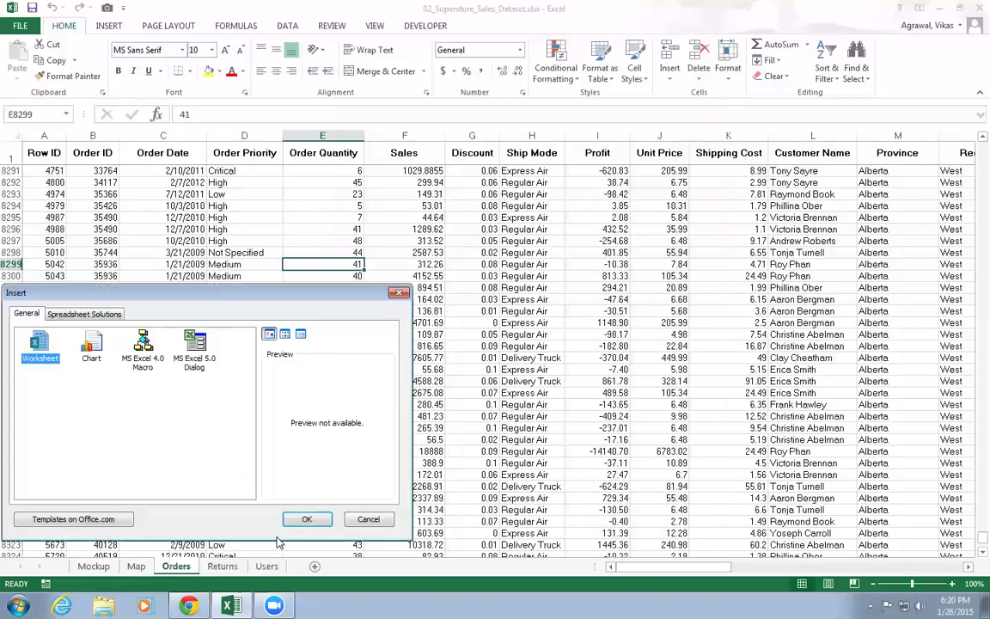
click(306, 518)
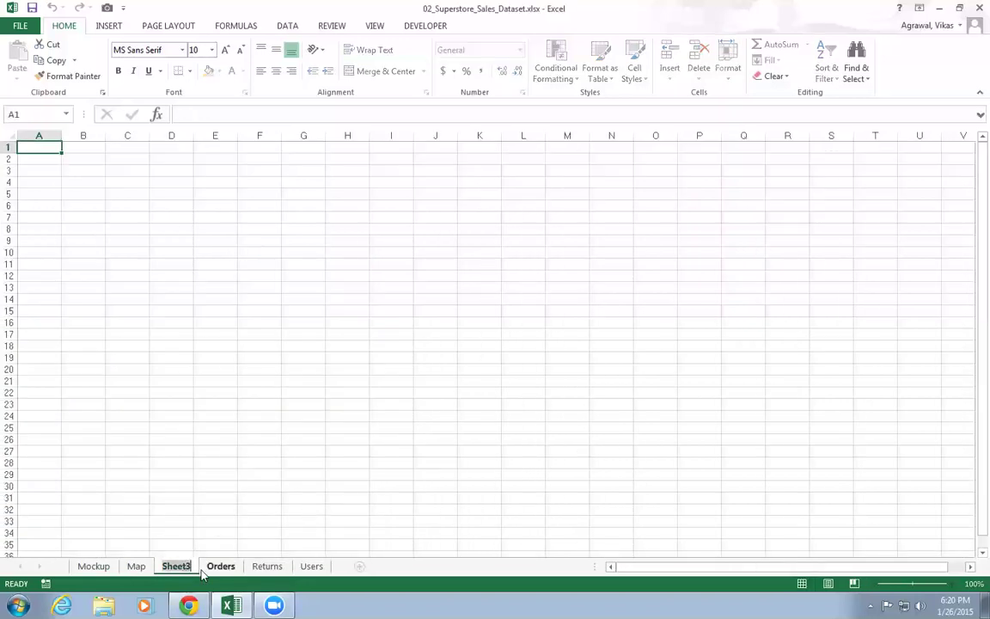
text(Dashboard)
key(Return)
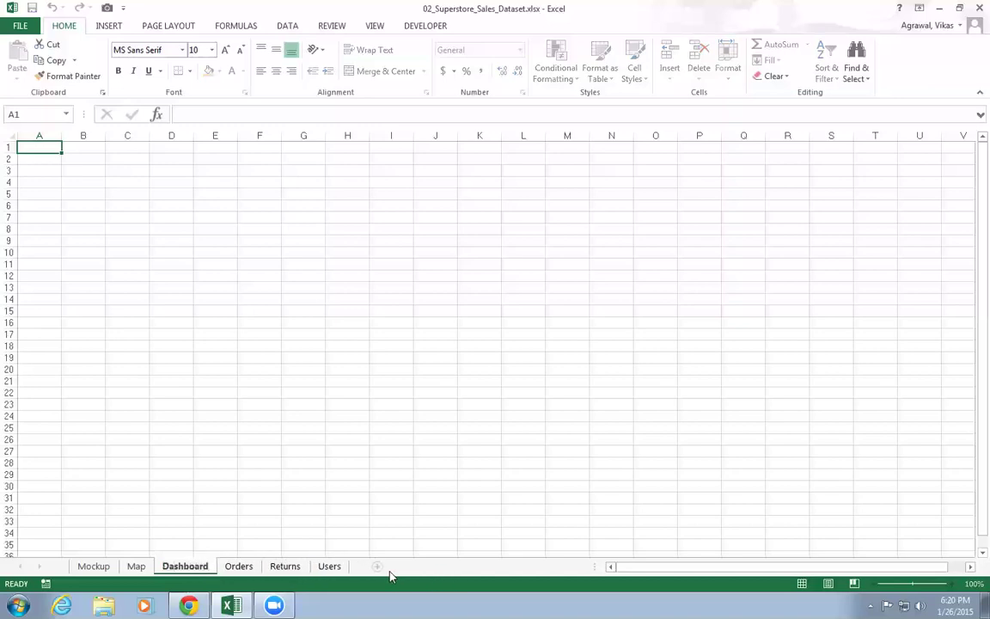
- Rename the Orders sheet as RawData
click(241, 567)
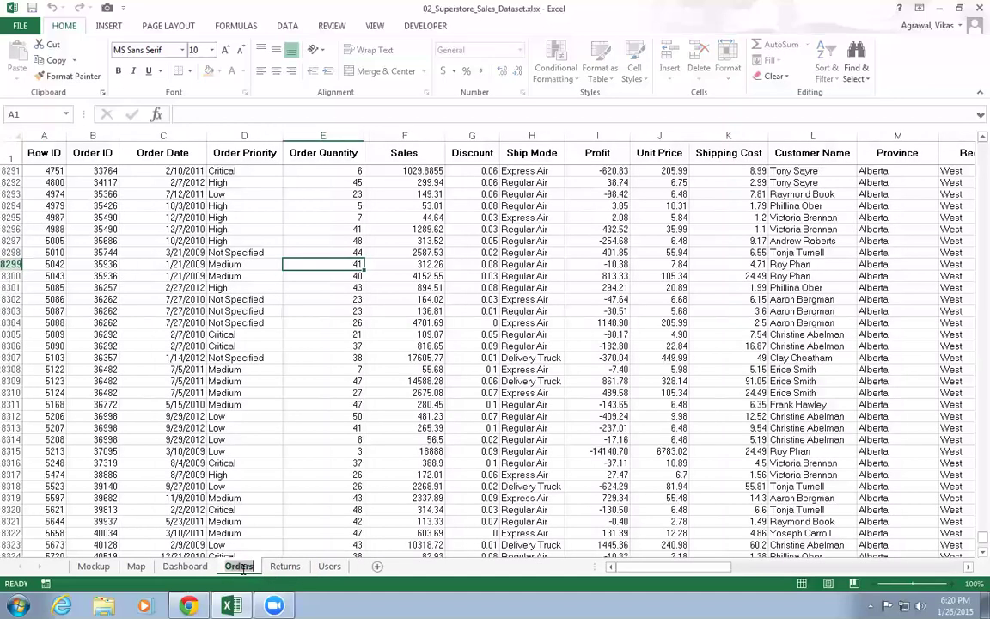
drag(241, 568, 255, 571)
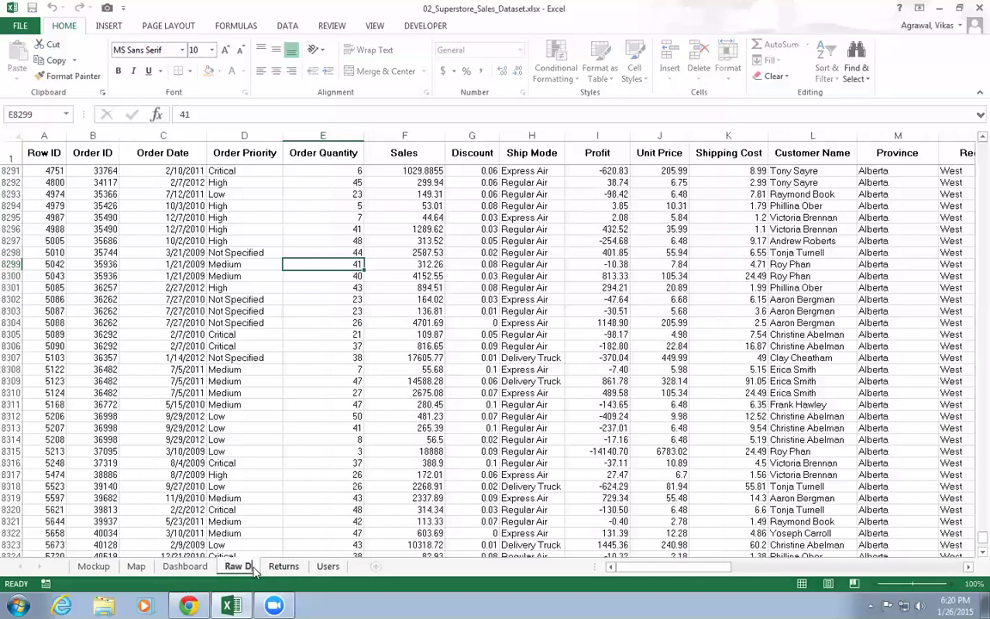
key(BackSpace)
key(BackSpace)
text(Data)
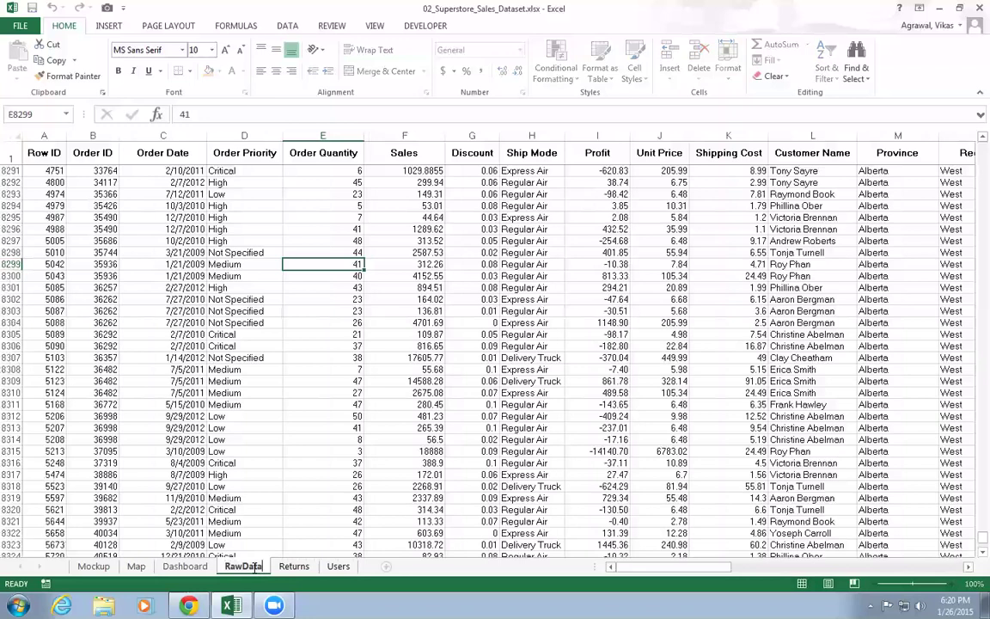
key(Return)
- Delete the Returns and Users sheets from the workbook
right_click(294, 567)
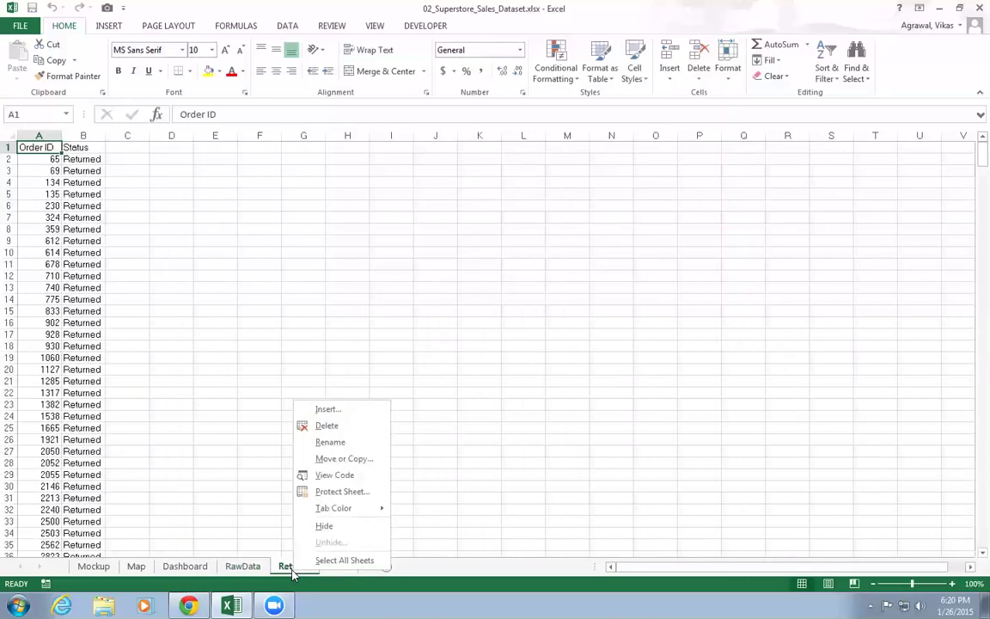
click(328, 426)
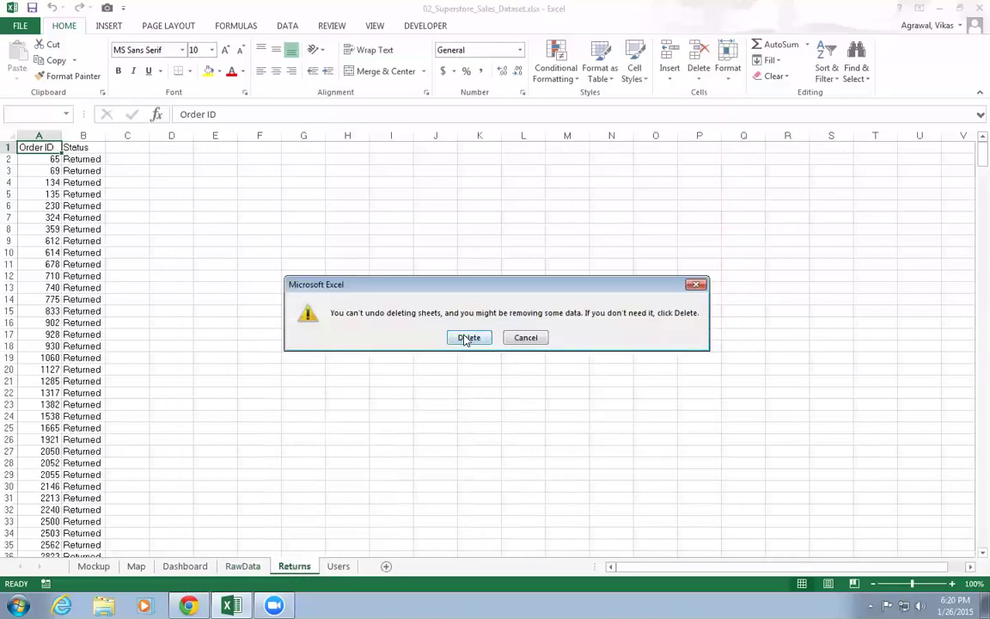
click(467, 337)
right_click(294, 566)
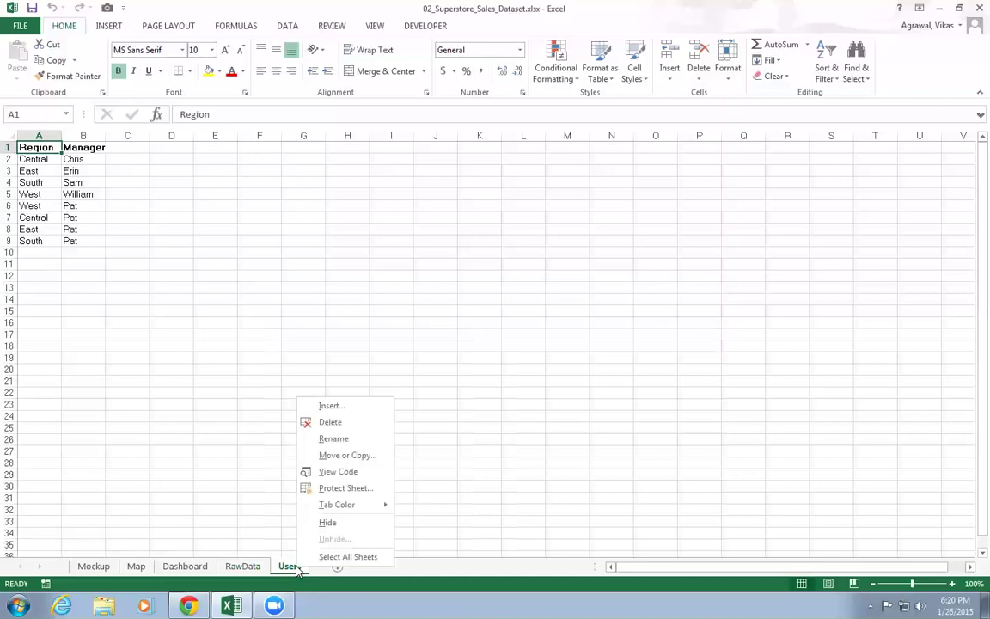
click(340, 428)
click(468, 337)
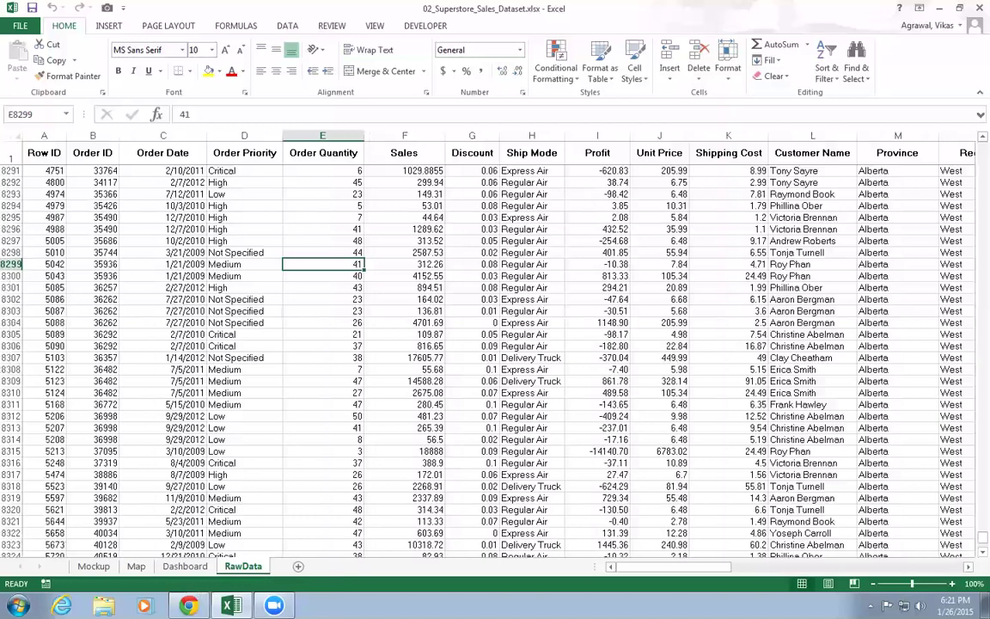
- Add a new worksheet after RawData and name it Analysis1
click(298, 566)
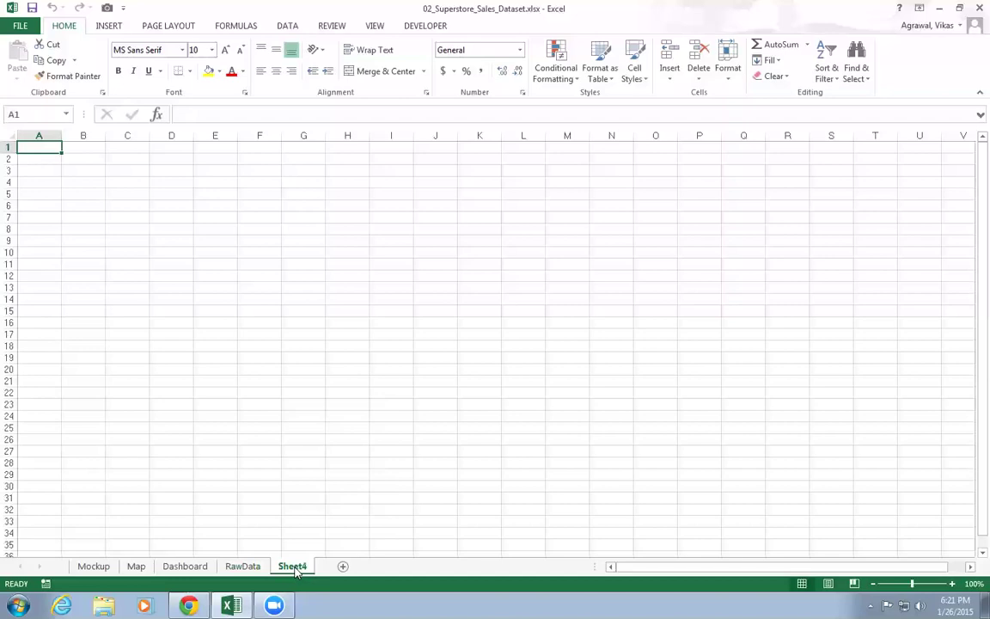
double_click(297, 569)
text(A)
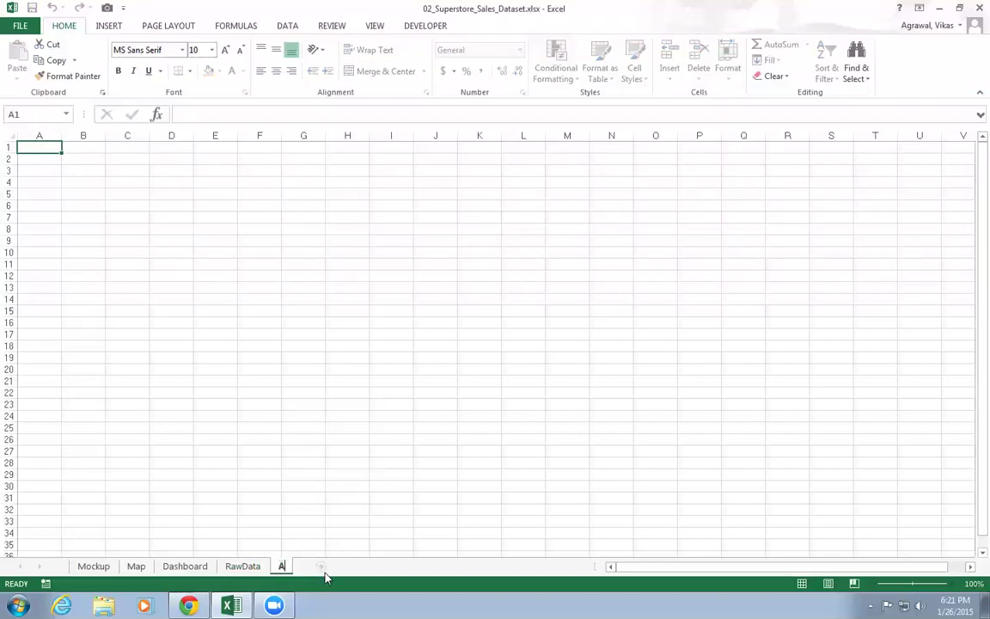
text(nalysis1)
key(Return)
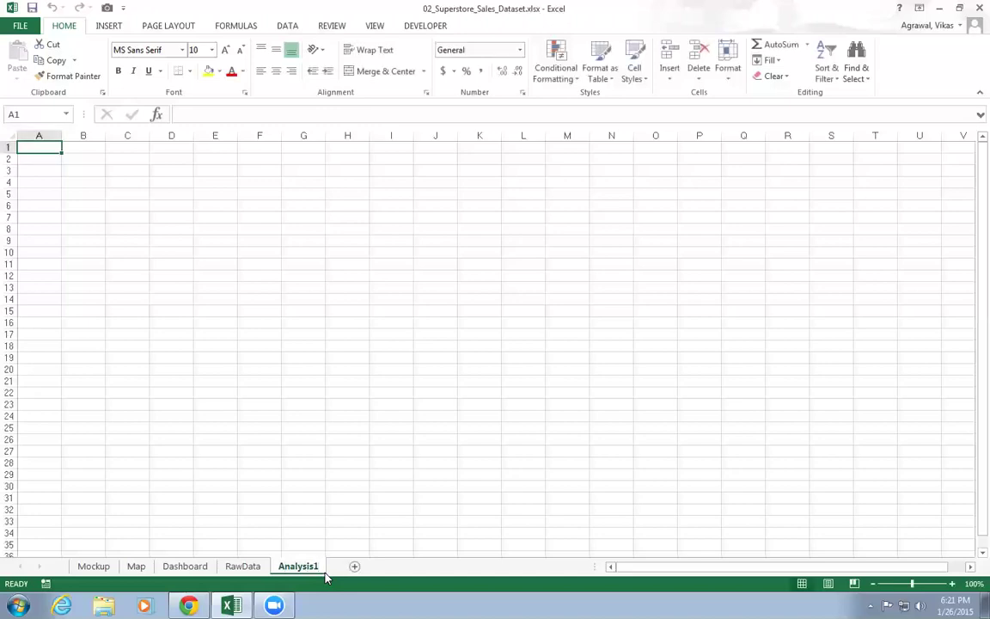
- Draw a rounded rectangle on the Analysis1 sheet, spanning about columns F to J and rows 3 to 7
click(285, 368)
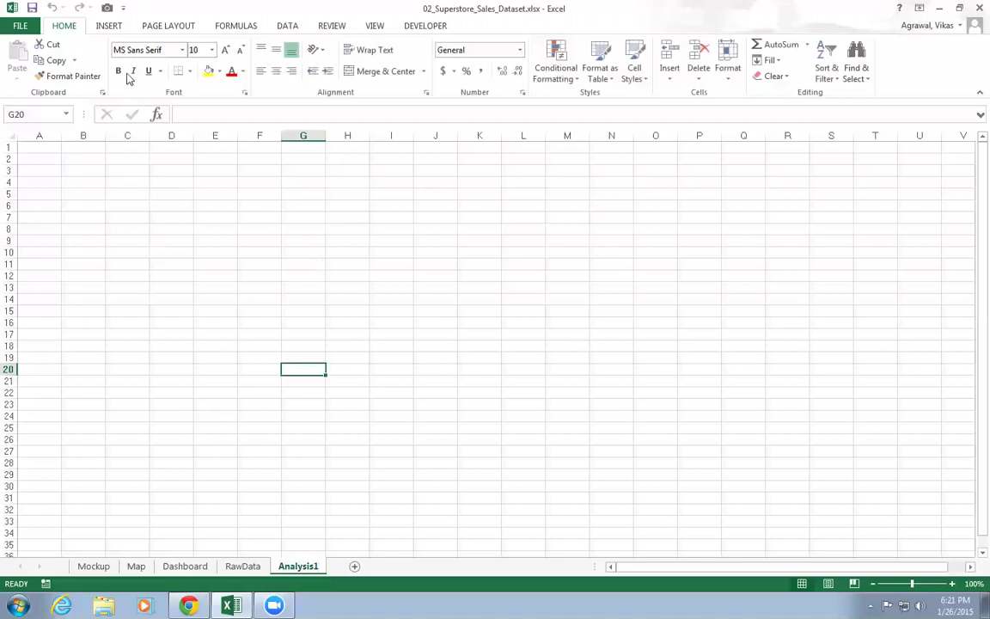
click(109, 26)
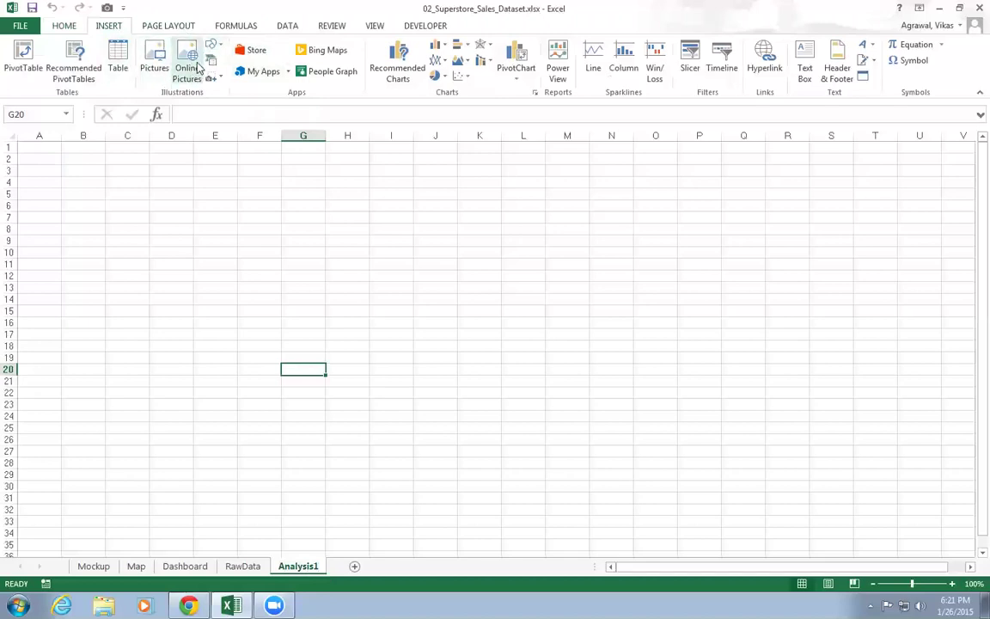
click(213, 49)
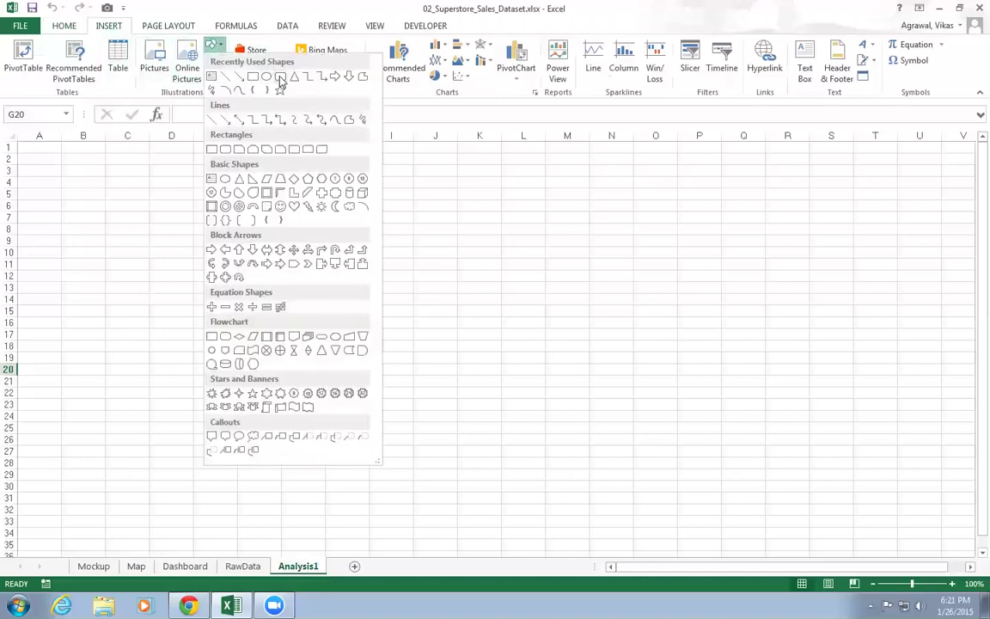
click(280, 81)
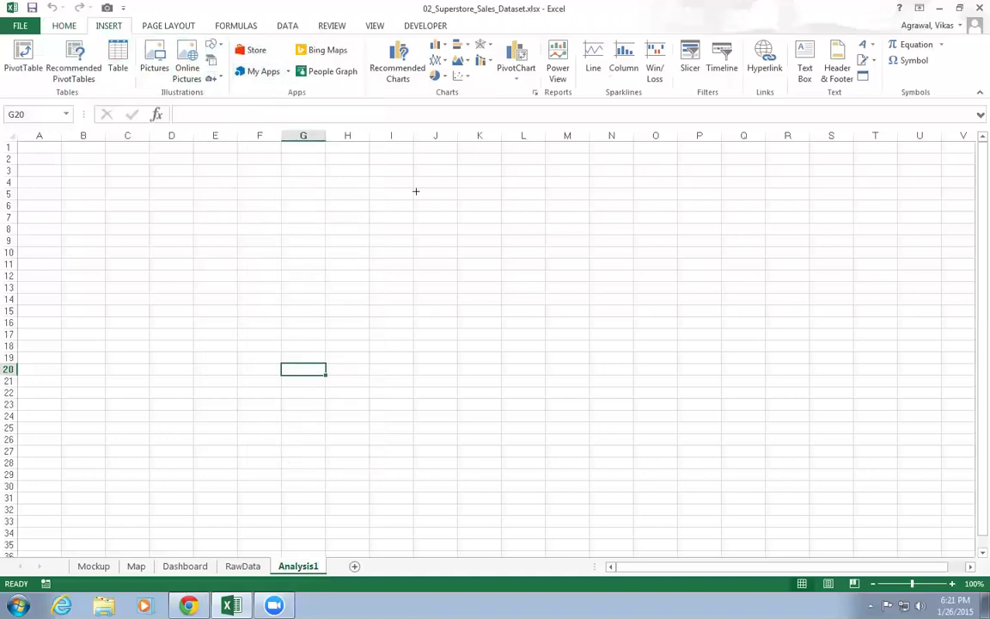
drag(269, 166, 431, 224)
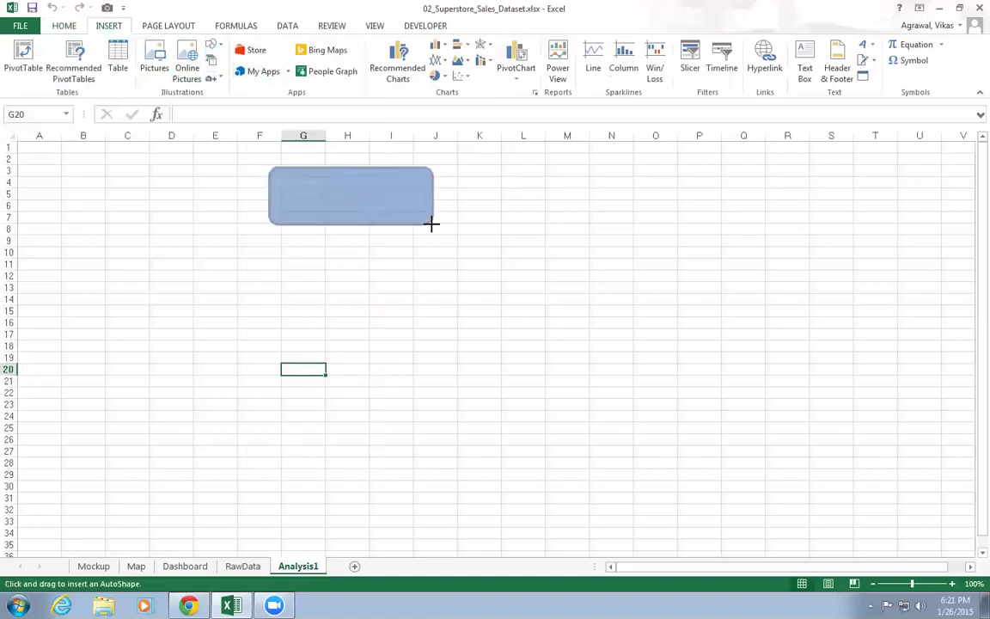
- Add the text "Purpose:" and, on a new line, "To show sales performance against a target of 5% increase in sales year over year" to the rounded rectangle
right_click(307, 185)
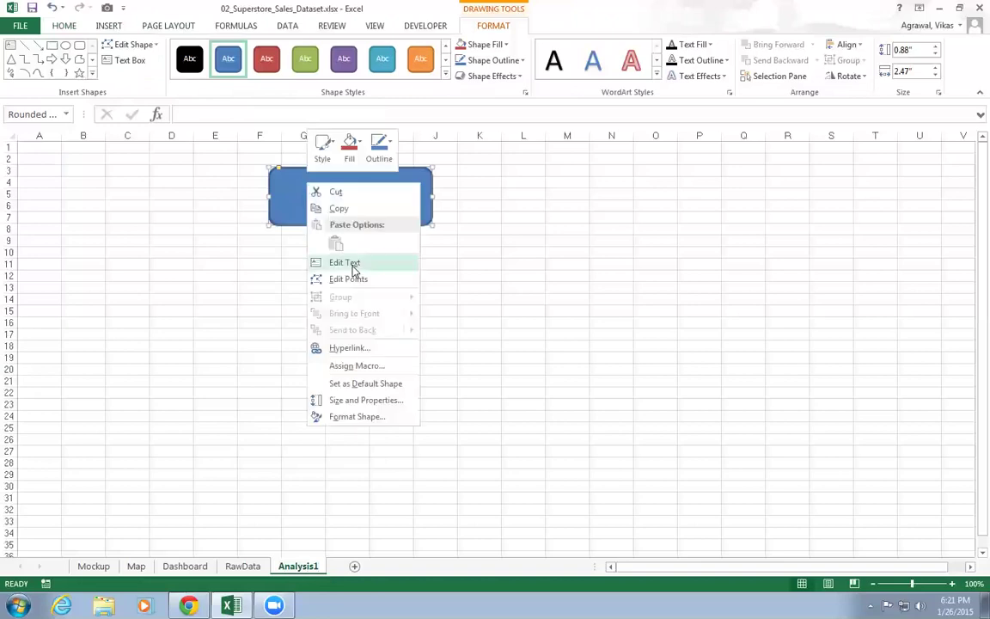
click(353, 262)
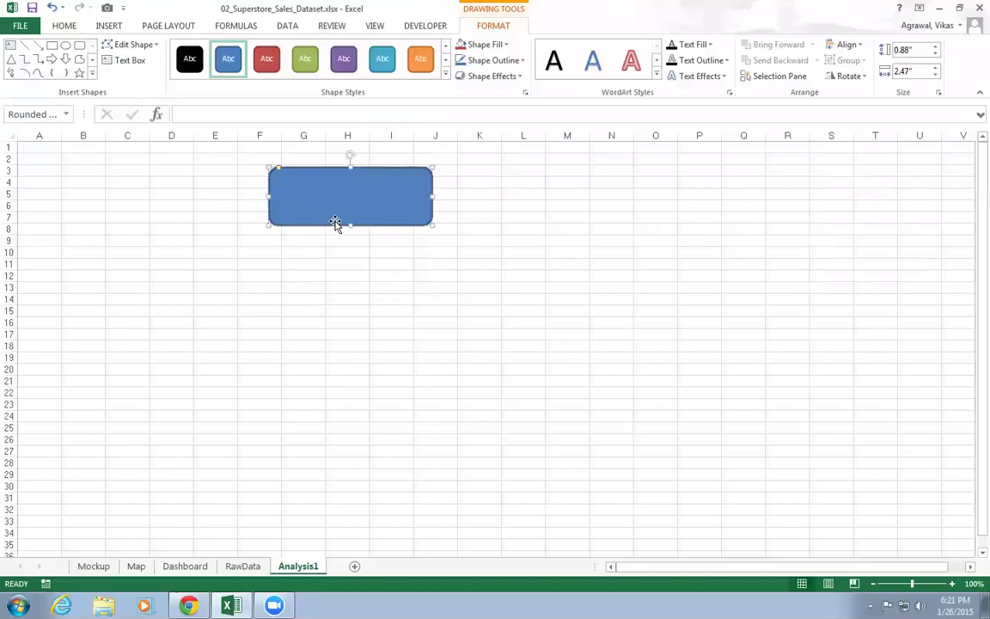
text(Purpose)
text(:)
key(Return)
text(To show sales perform)
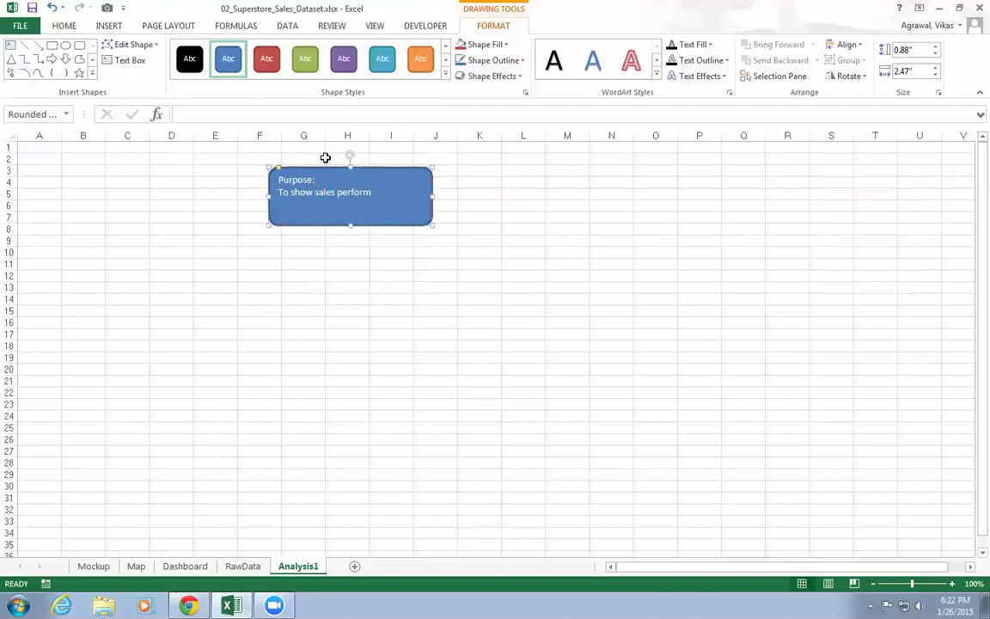
text(ance against a target of 5% in)
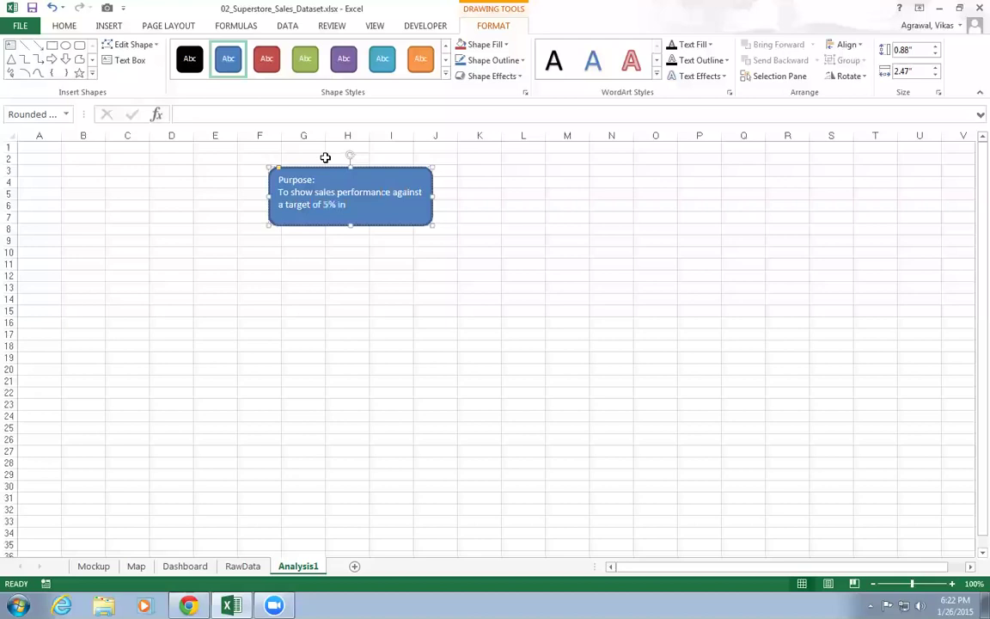
text(crease in sales yer)
key(BackSpace)
text(ar over yea)
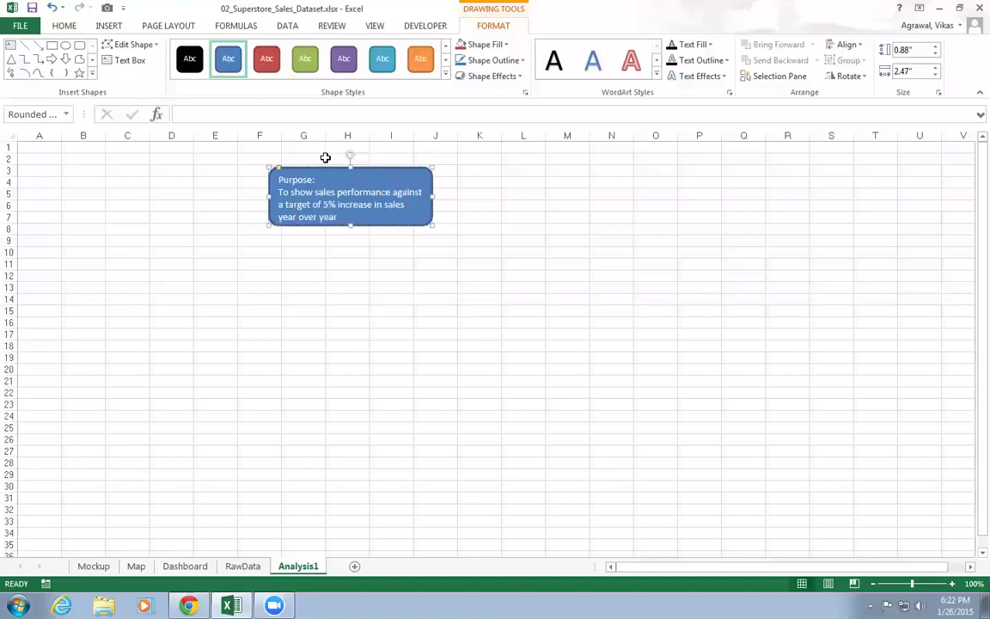
text(r)
- Add "Linked Components:" and "Thermometer Chart from Chapter 10" below the purpose text, resizing the shape to about 1.53" high by 3.44" wide
key(Return)
key(Return)
drag(432, 224, 496, 341)
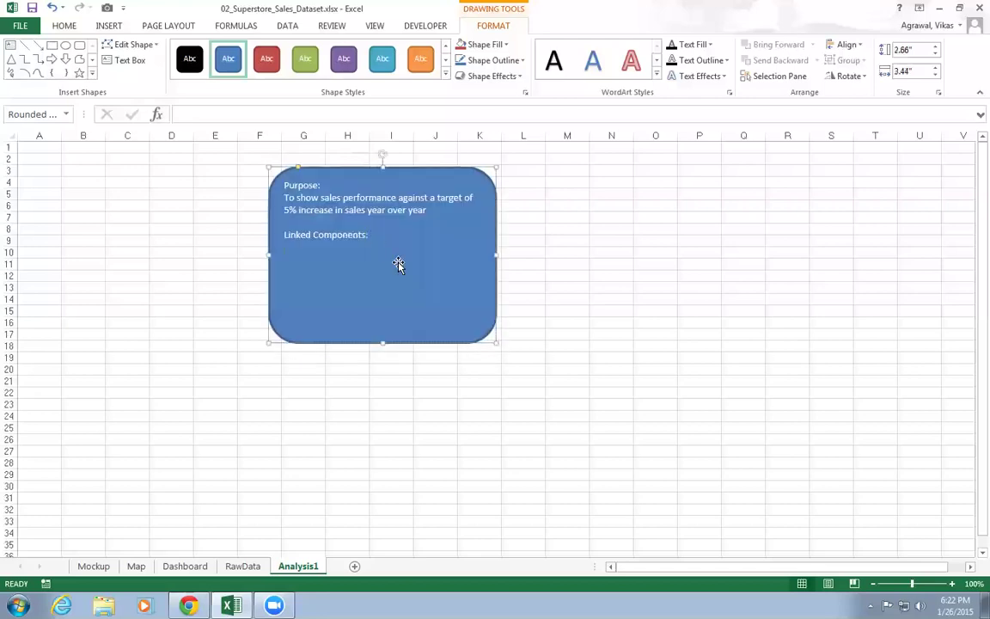
text(Thermometer Chart from)
text(Chapter 10)
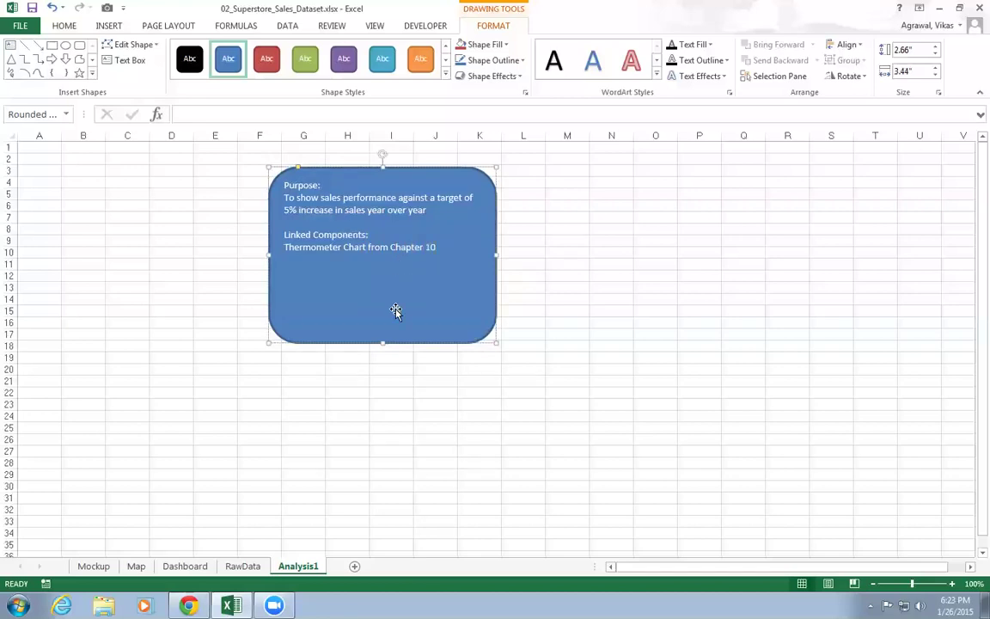
drag(383, 342, 390, 268)
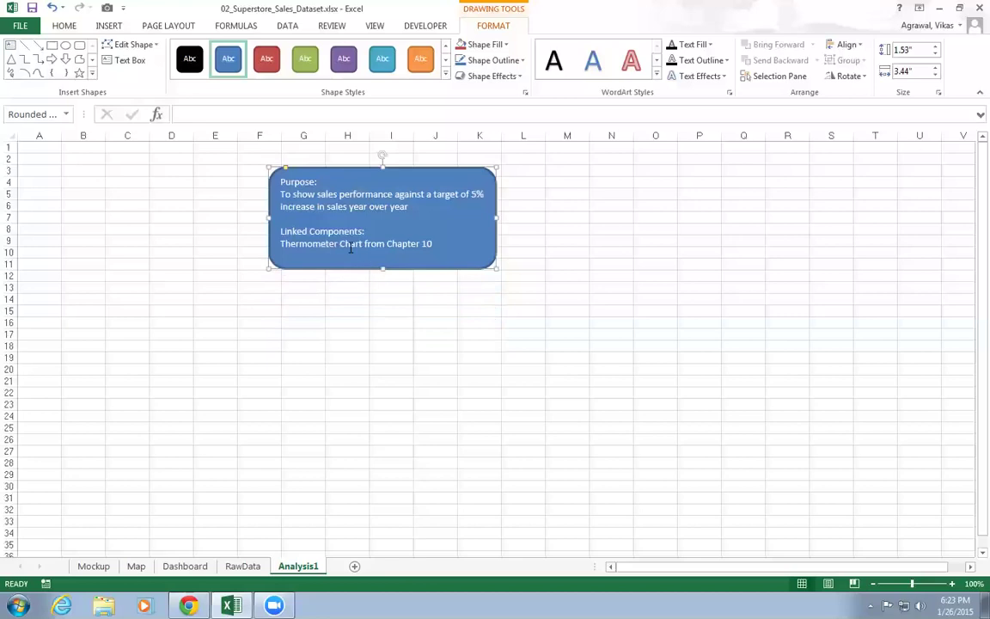
- Cut the Linked Components text out of the purpose shape and reduce the shape's height to about 0.83"
drag(435, 243, 281, 237)
key(Delete)
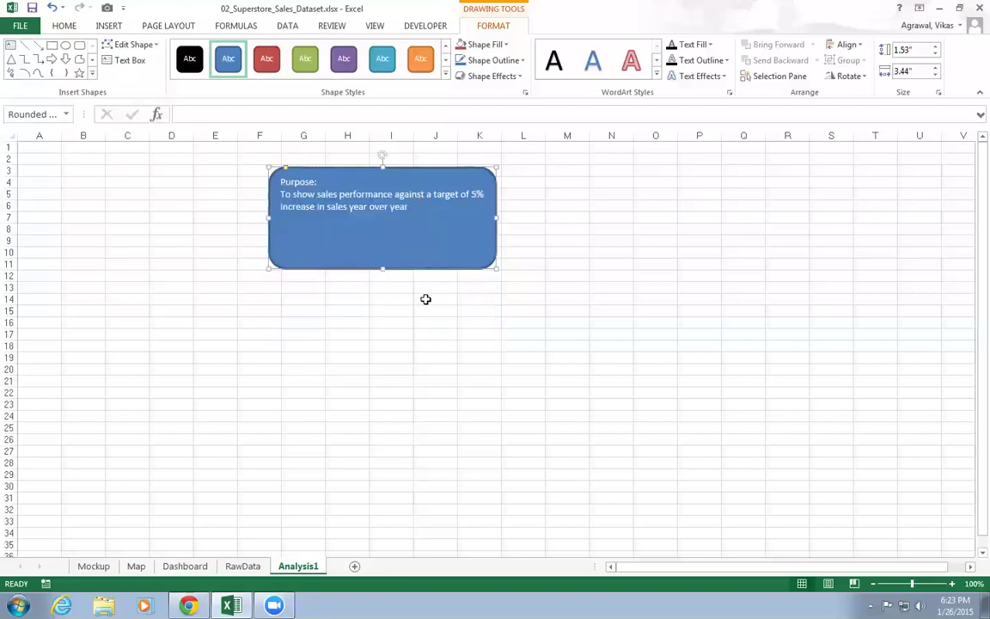
drag(382, 266, 382, 222)
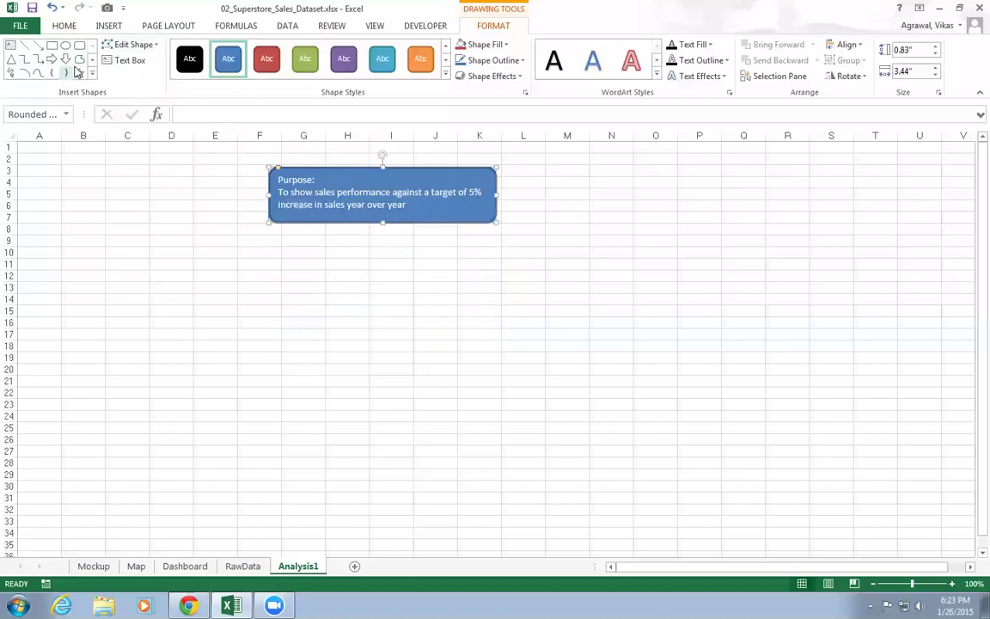
- Draw a second rounded rectangle about 0.94" high by 3.07" wide below the purpose shape, around rows 11 to 15
click(98, 25)
click(213, 46)
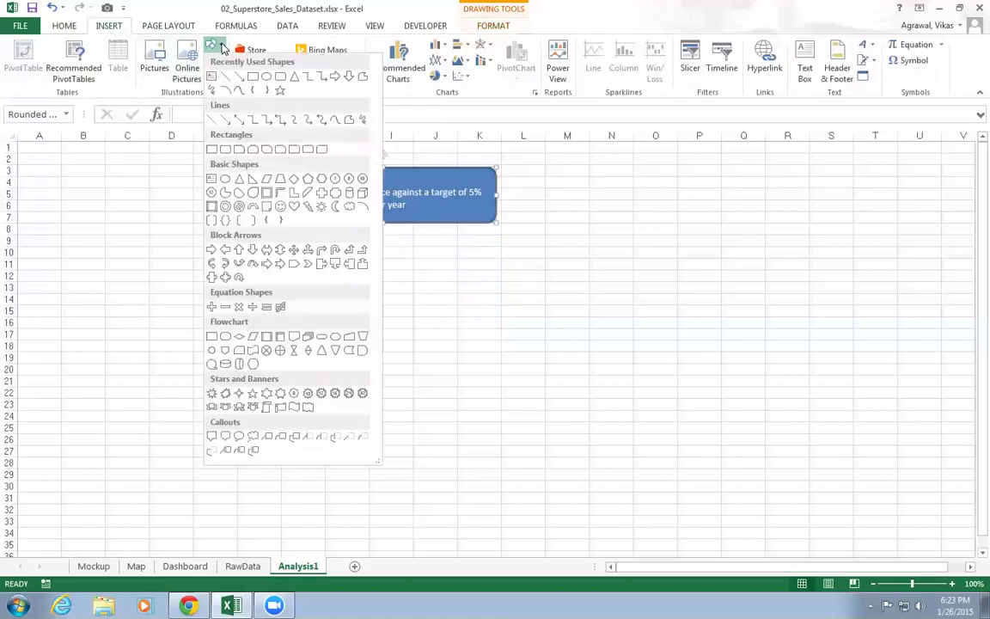
click(281, 78)
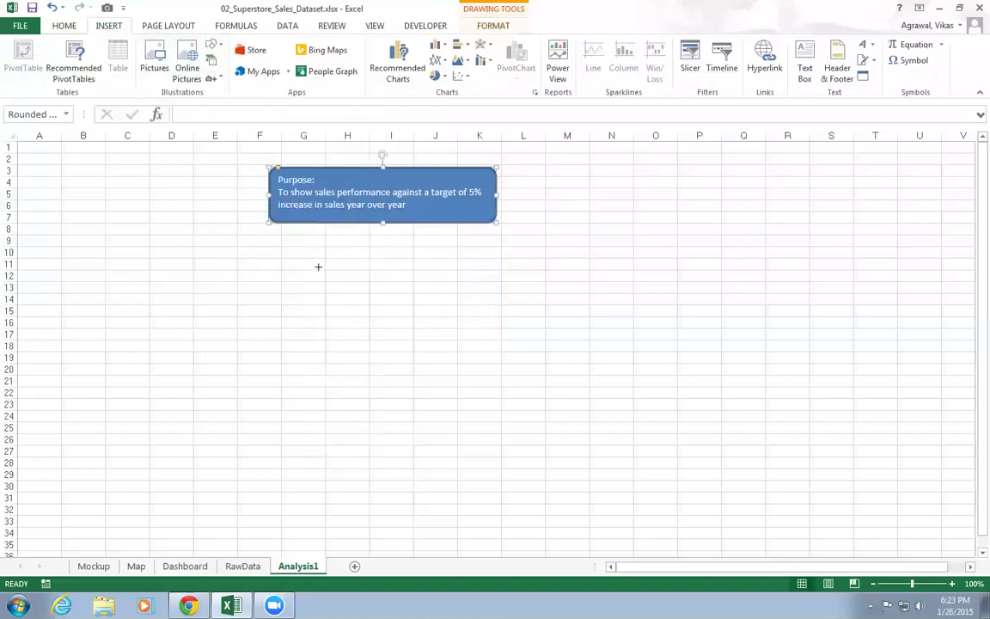
click(284, 257)
drag(351, 324, 487, 320)
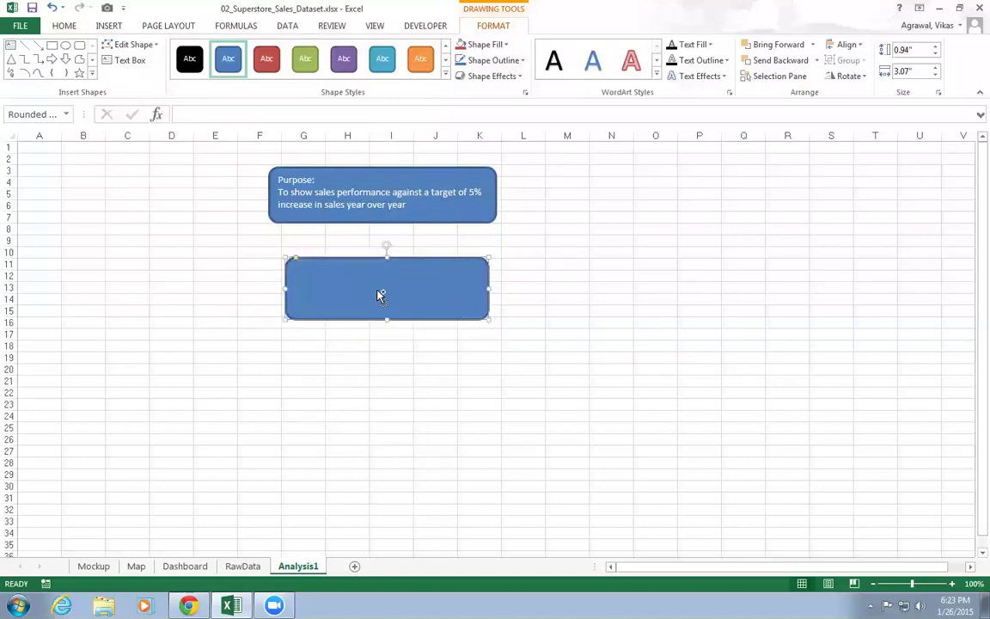
- Paste the cut Linked Components text onto the second rounded rectangle and position it inside the shape
key(ctrl+v)
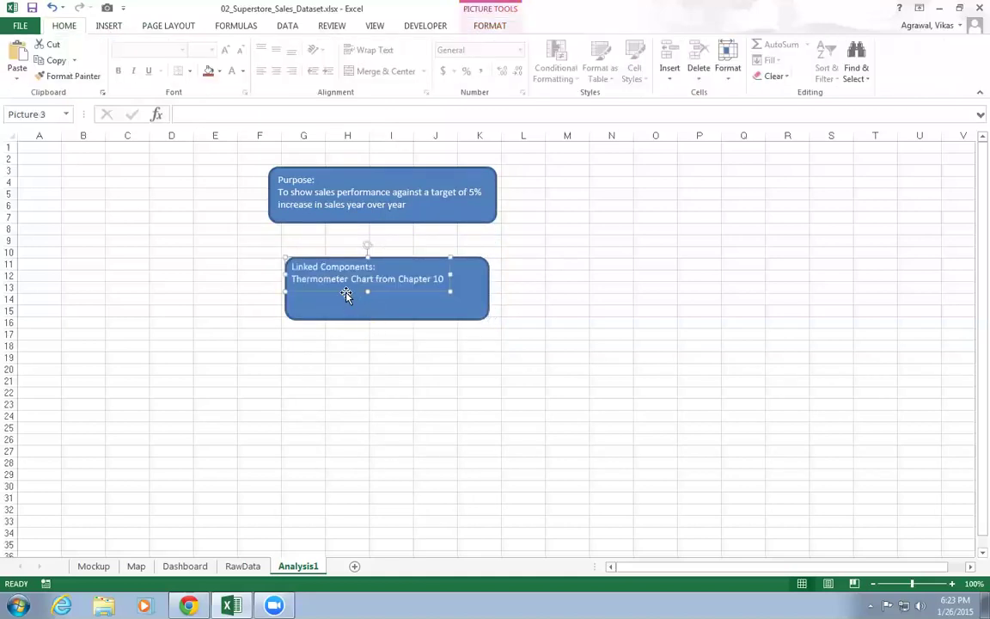
mouse_move(345, 280)
mouse_down()
mouse_move(369, 403)
mouse_move(348, 288)
mouse_up()
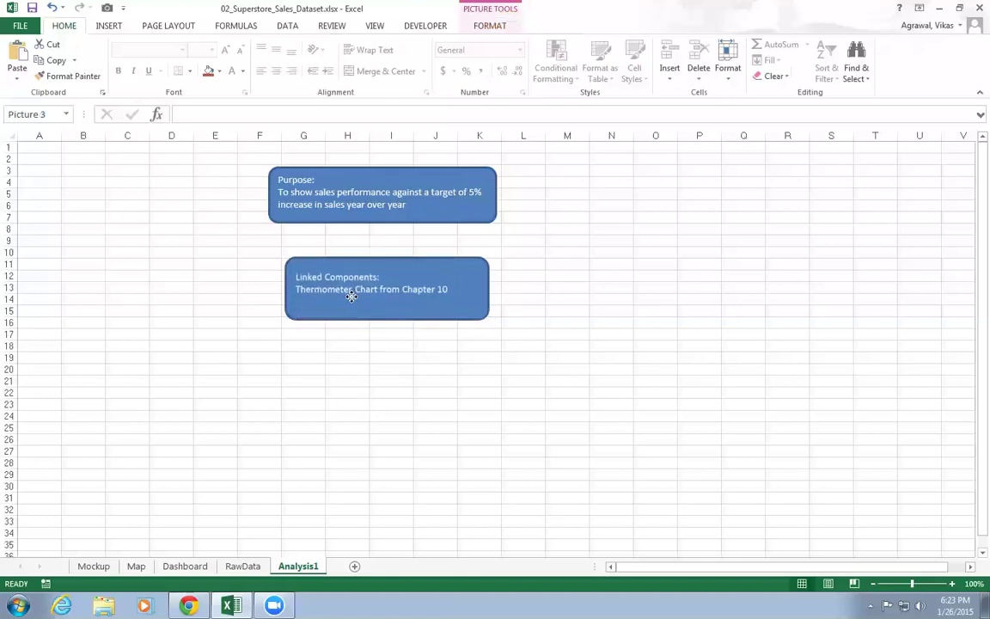
click(347, 300)
- Move the purpose shape from Analysis1 to the Mockup sheet, placing it at cell B3
click(312, 216)
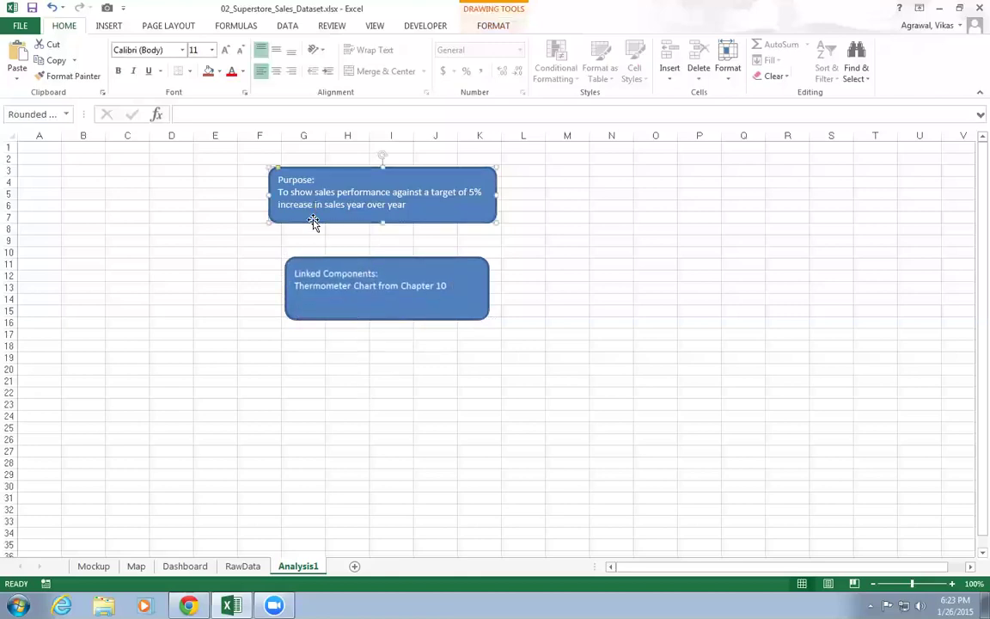
key(Delete)
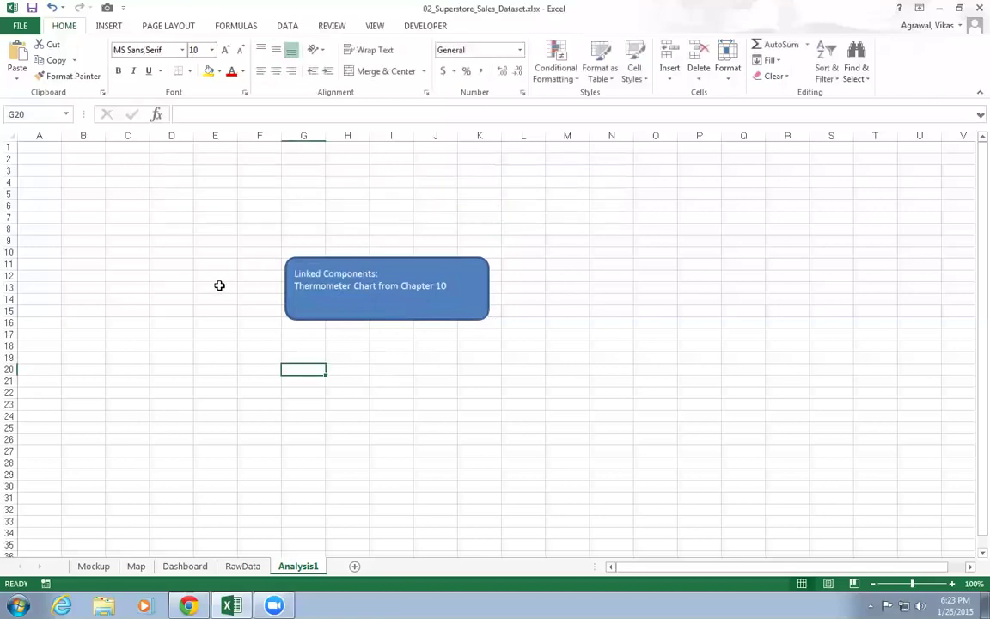
click(94, 566)
click(78, 169)
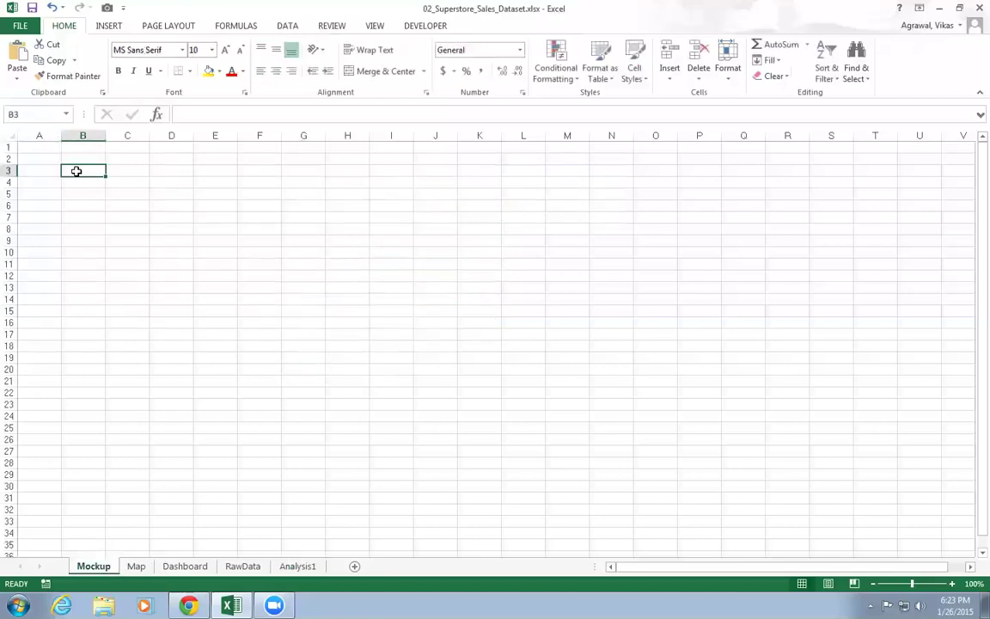
key(ctrl+v)
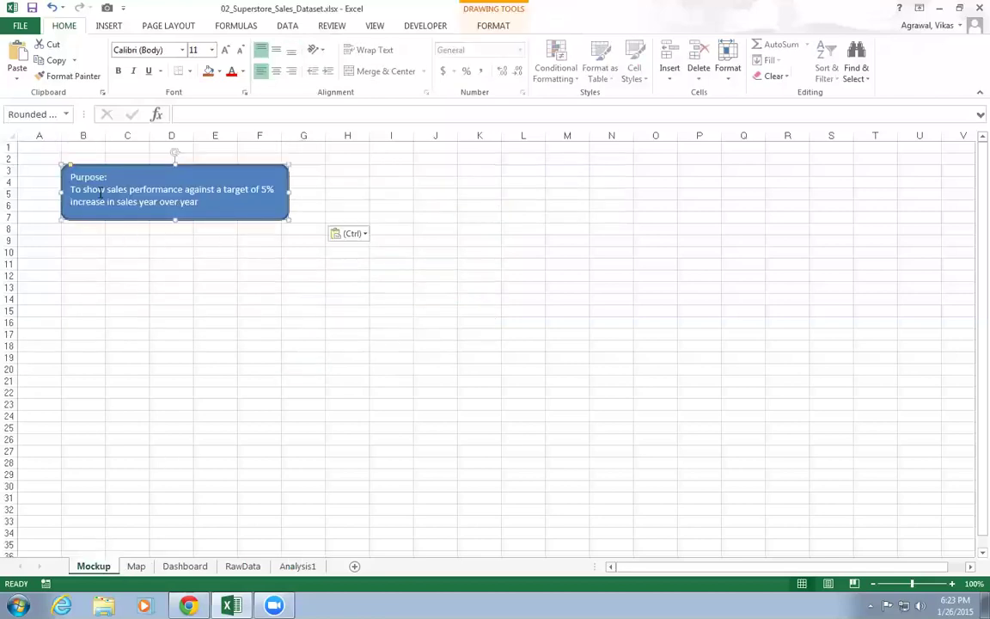
- Shorten the shape's text to "Show sales performance against a target of 5% increase in sales year over year"
drag(115, 178, 68, 178)
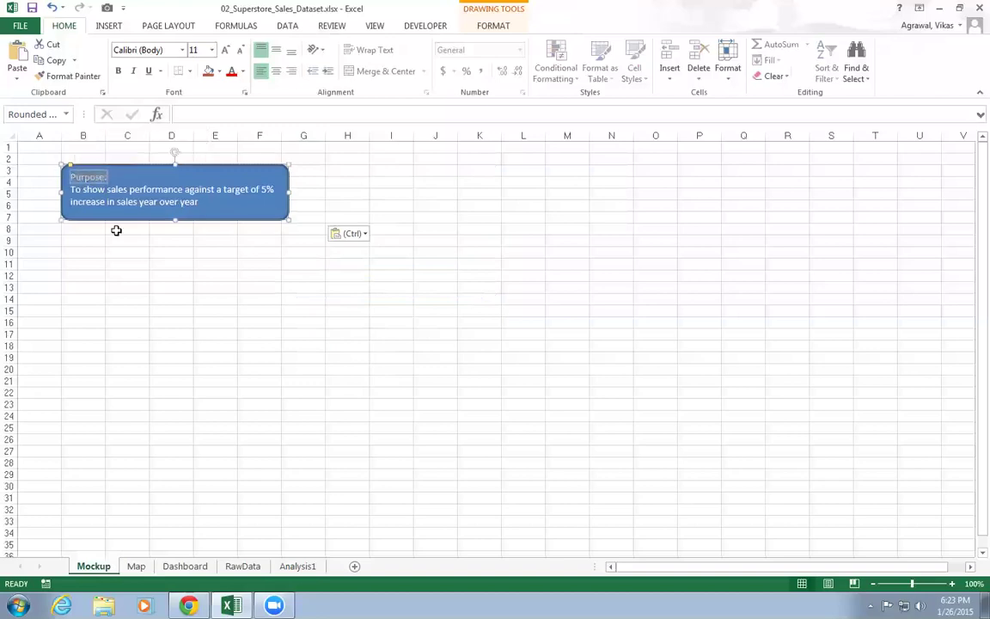
key(Delete)
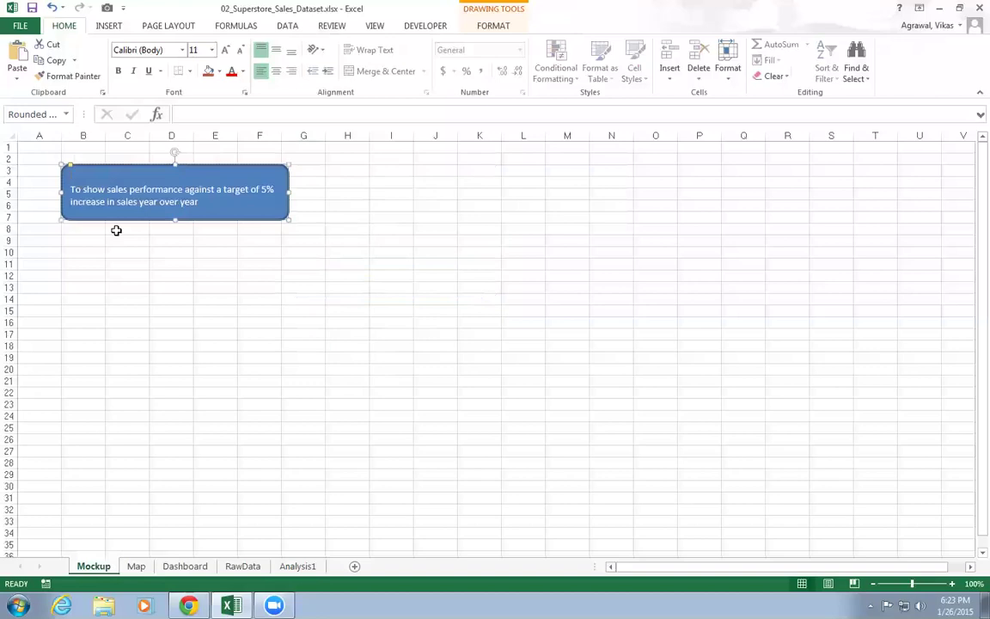
key(Delete)
key(Delete)
key(Delete)
key(Delete)
key(Delete)
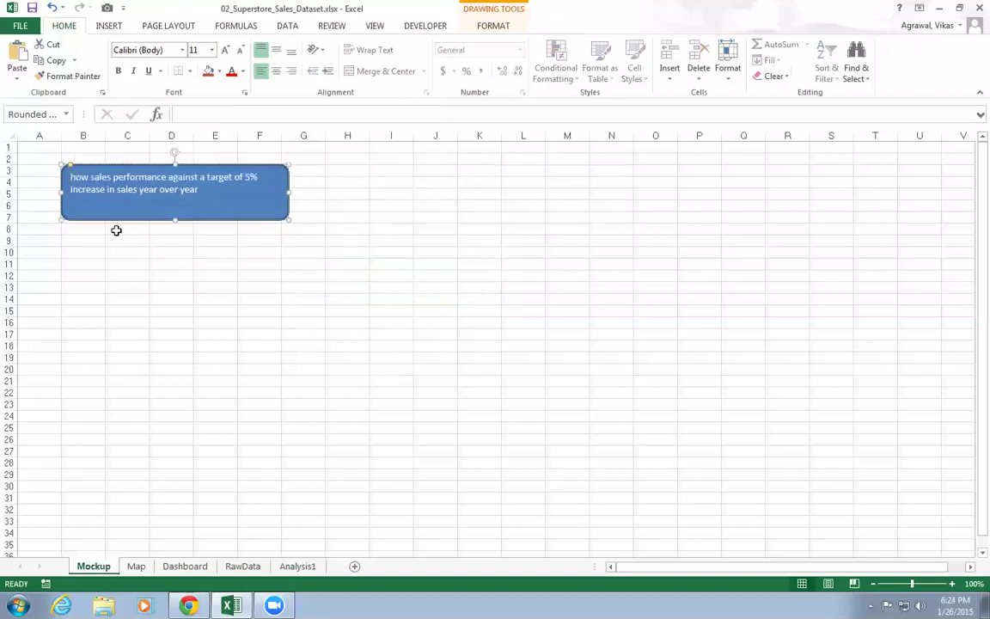
text(S)
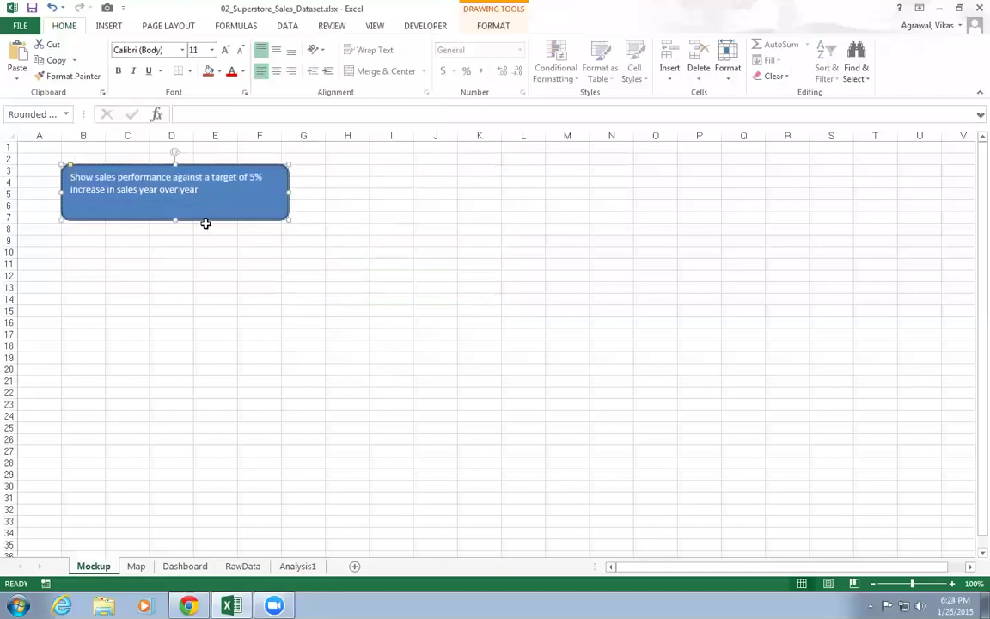
- Shrink the Mockup shape slightly so that it ends around the middle of column F
click(221, 239)
click(207, 211)
click(204, 264)
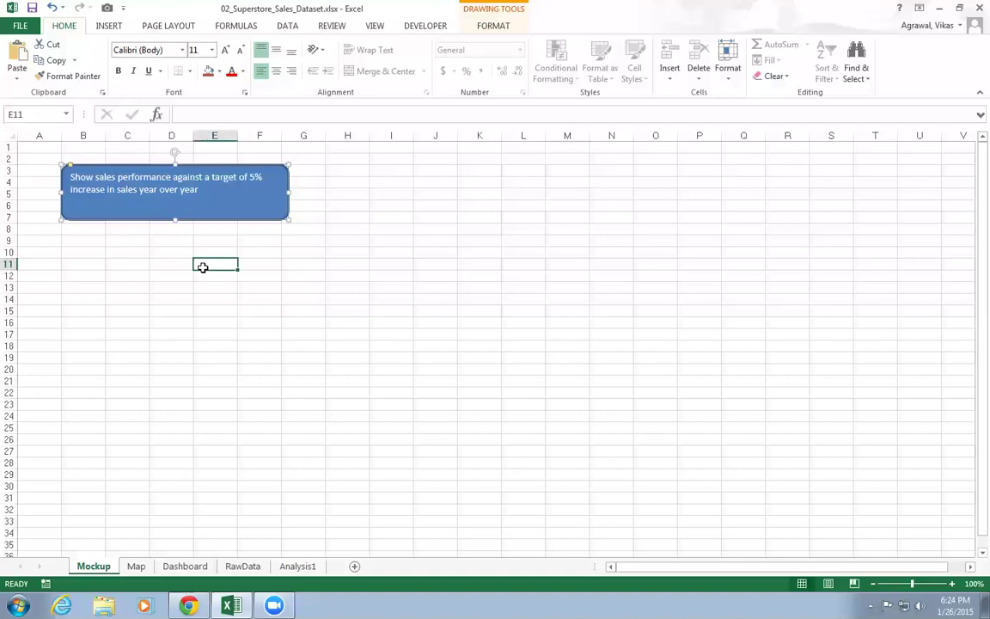
click(180, 214)
drag(289, 219, 263, 216)
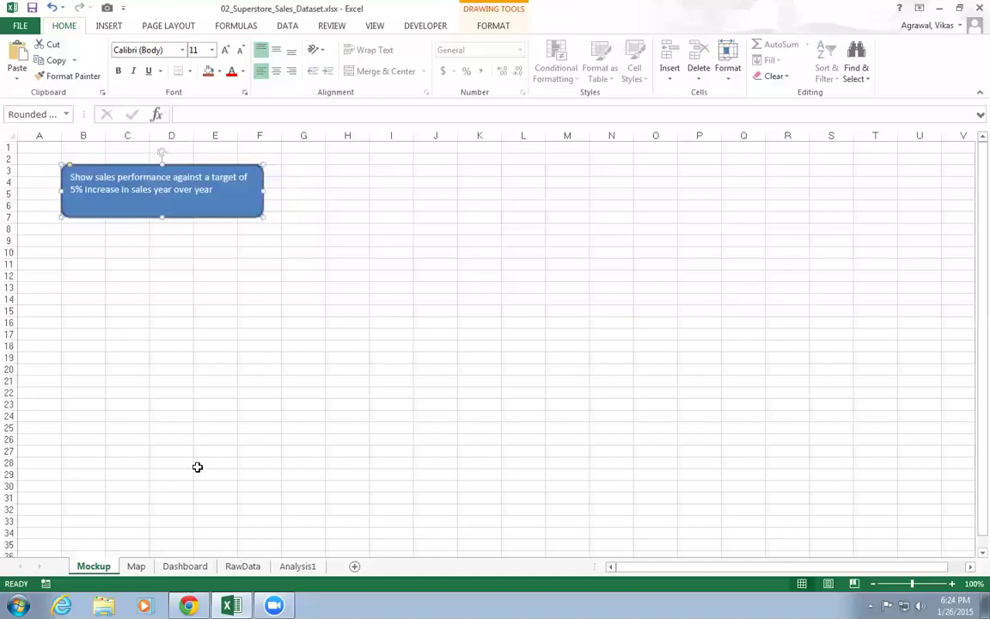
- On the Map sheet, enter the headers TAB, RANGE, PURPOSE and LINKED COMPONENTS in cells B3 to E3
click(136, 566)
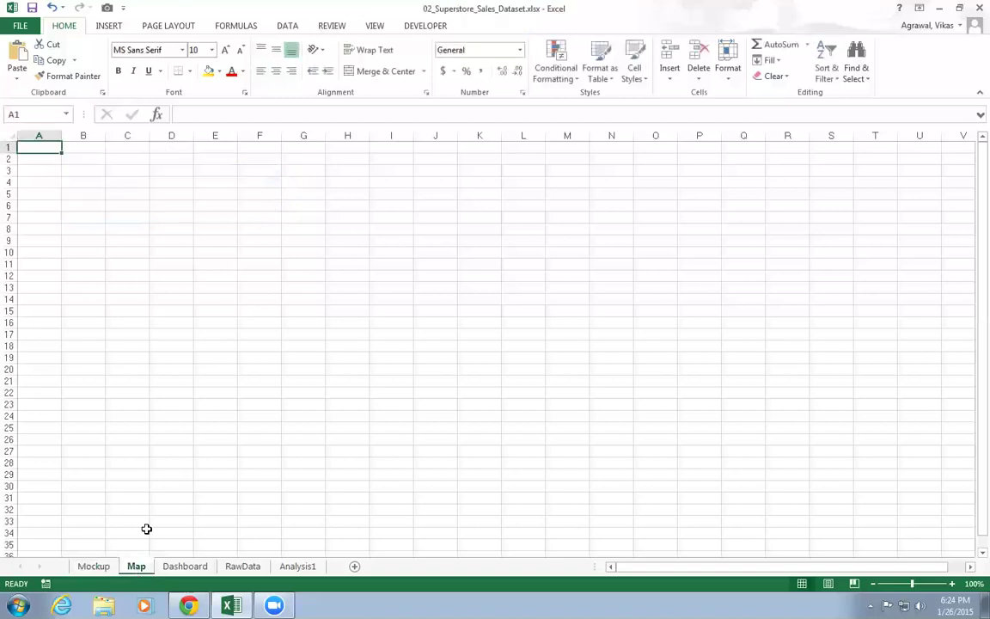
click(69, 168)
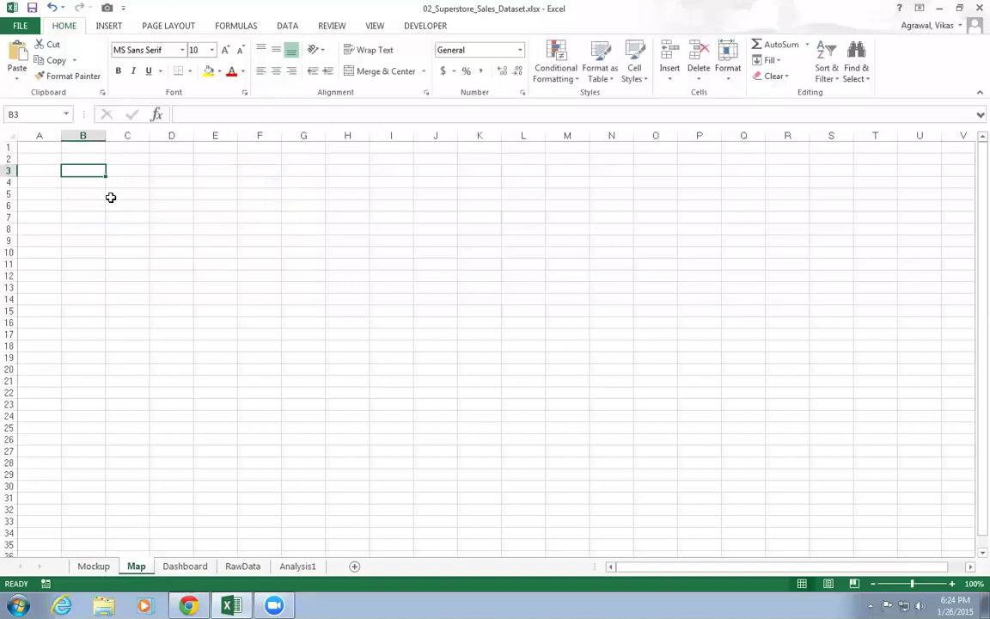
text(tA)
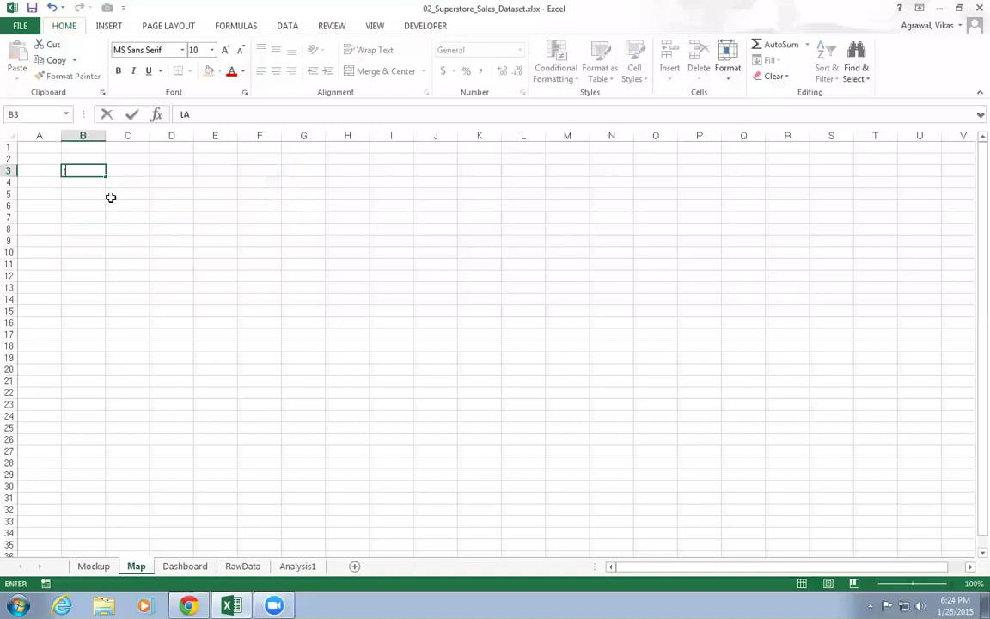
text(TAB)
key(Tab)
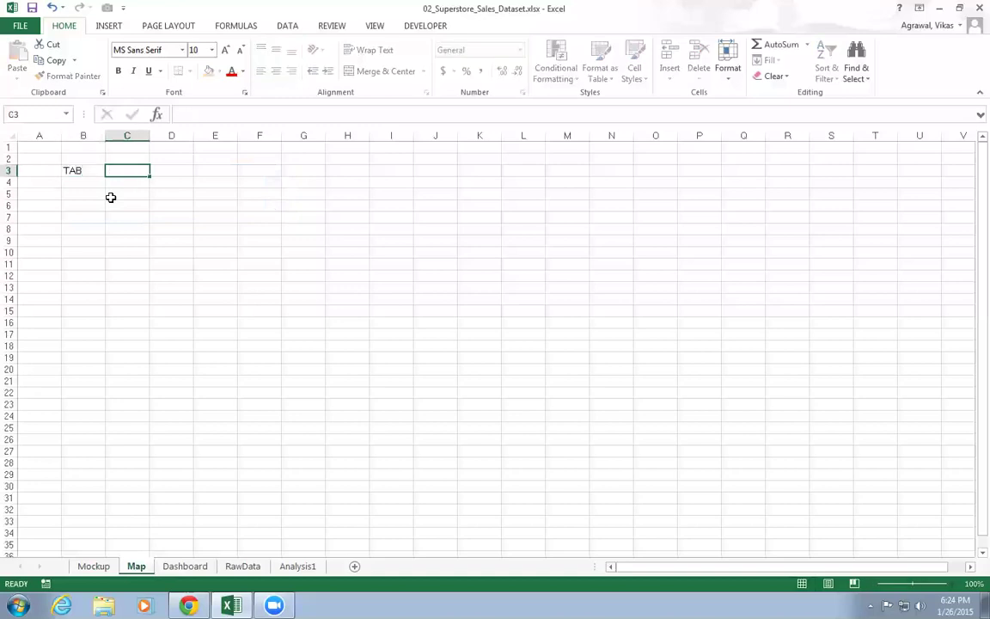
text(RANGE)
key(Tab)
text(PU)
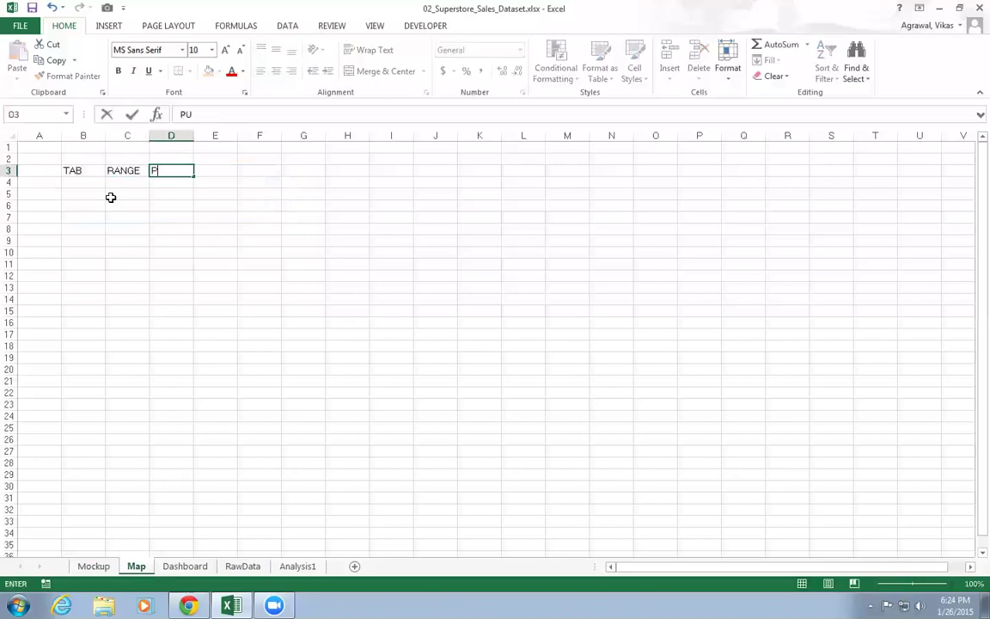
text(RPOSE)
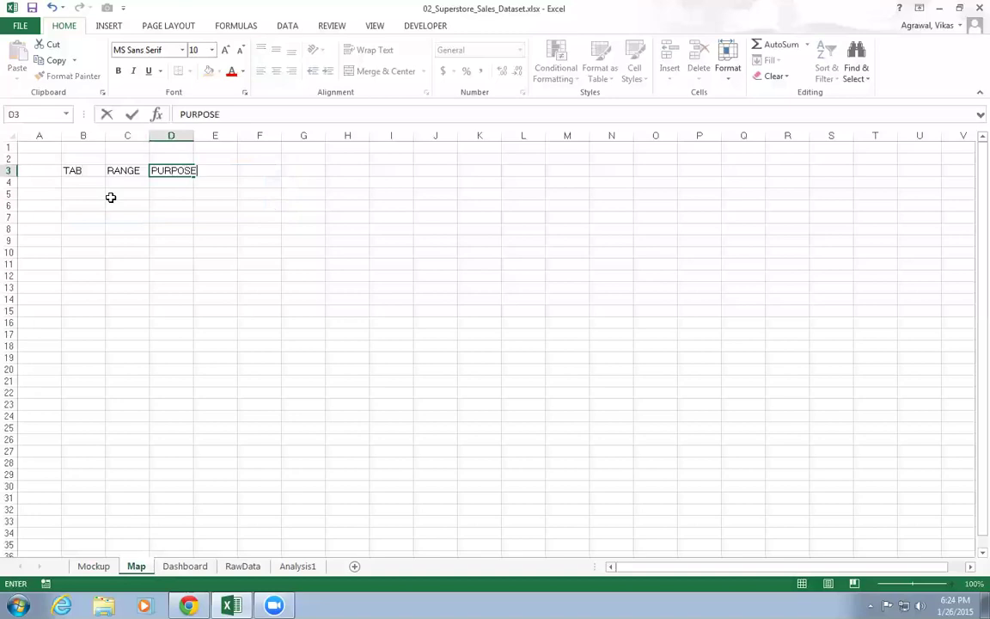
key(Tab)
text(DE)
key(BackSpace)
key(BackSpace)
text(L)
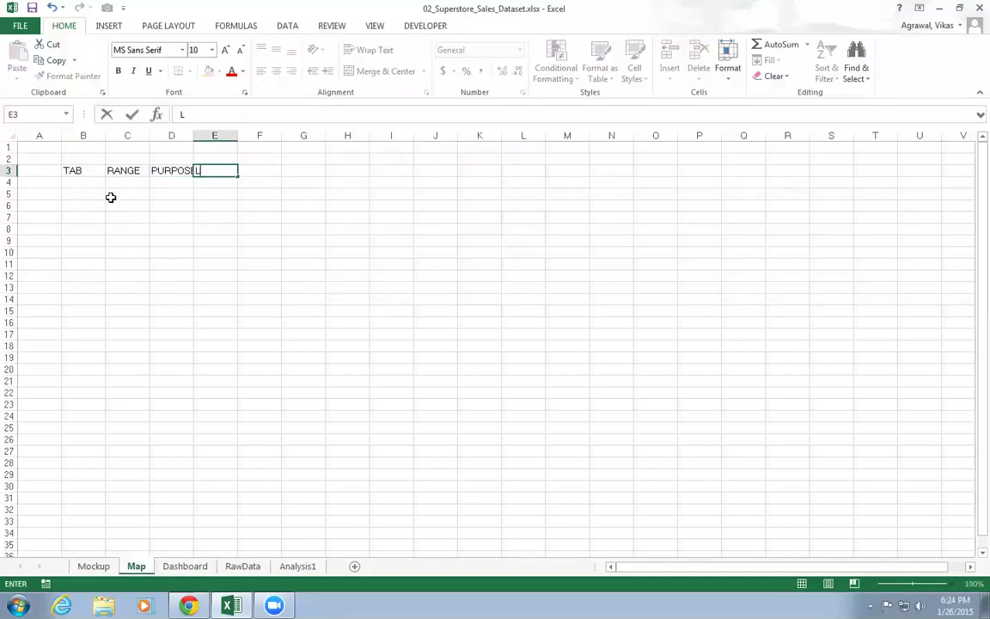
text(INKED COMPONENTS)
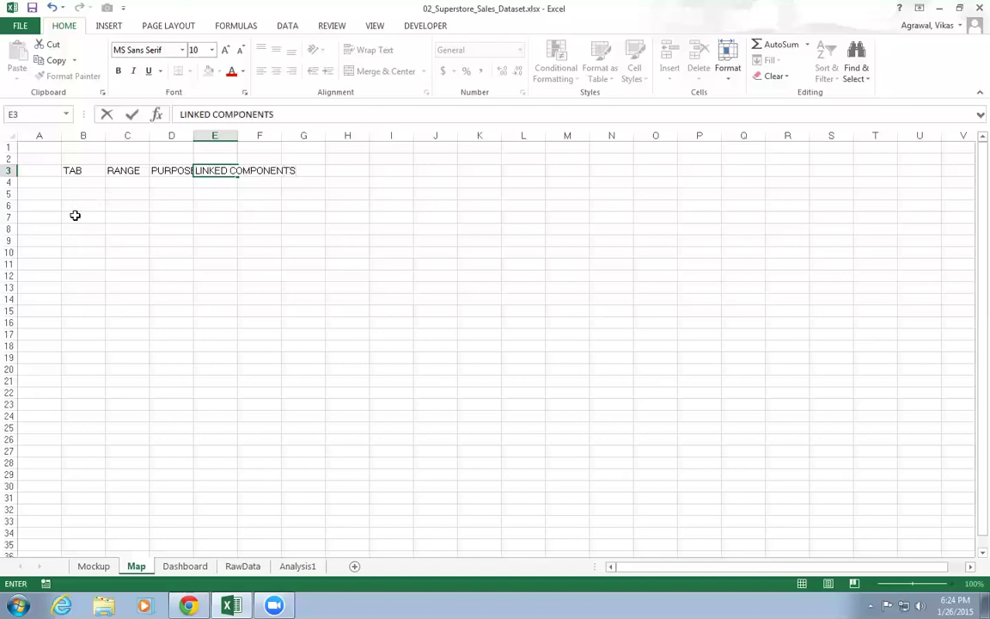
click(73, 193)
- Autofit the widths of columns B to F on the Map sheet to their contents
click(84, 135)
drag(83, 135, 263, 133)
double_click(191, 135)
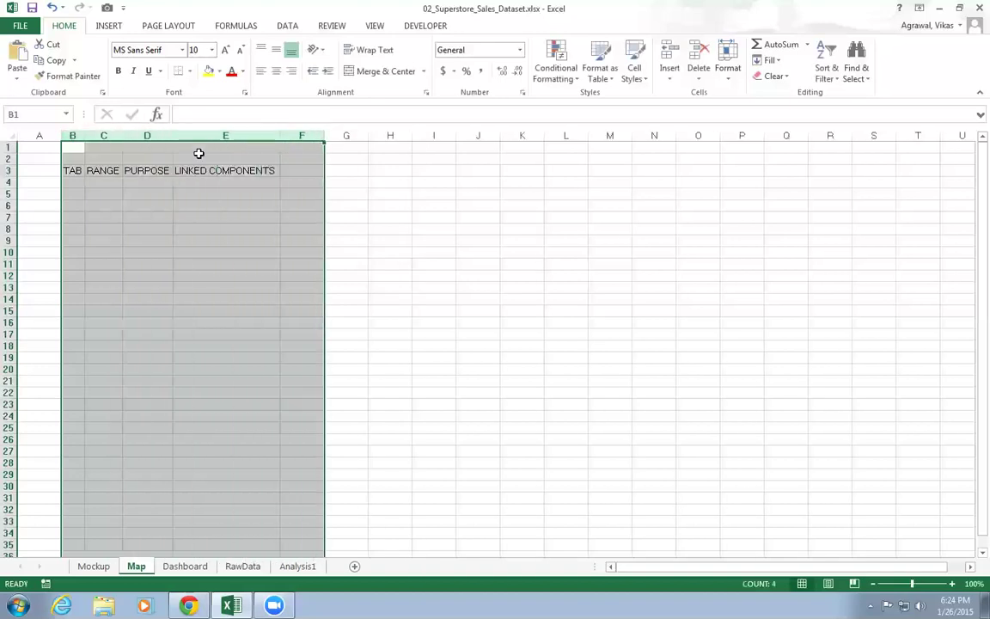
- Make the headers in cells B3 to E3 bold
click(228, 228)
drag(69, 171, 215, 169)
click(118, 71)
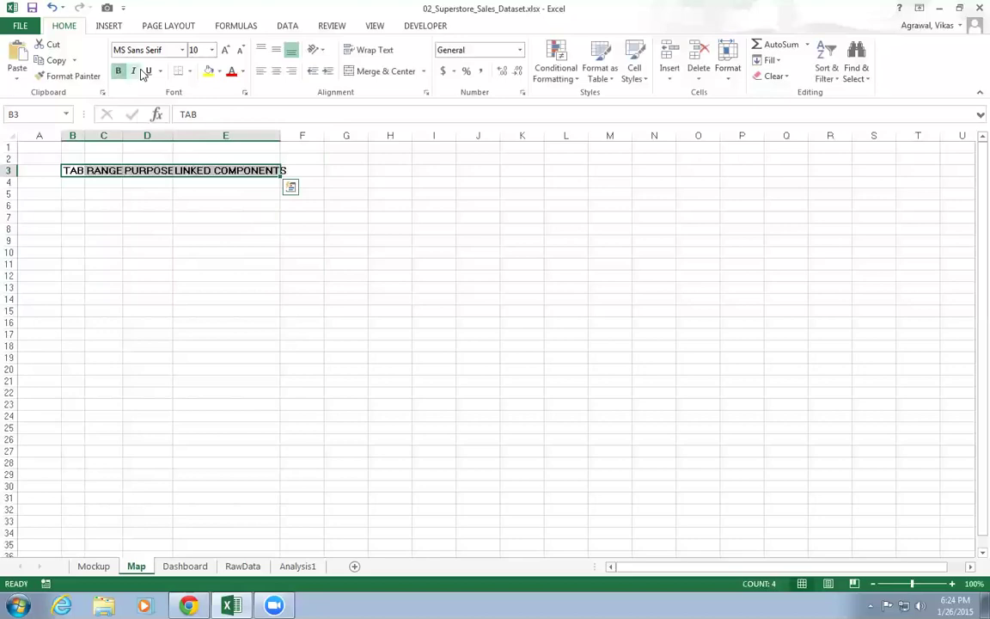
- Underline the headers in cells B3 to E3 on the Map sheet and widen columns B to E to give them more room
click(148, 71)
drag(124, 134, 243, 135)
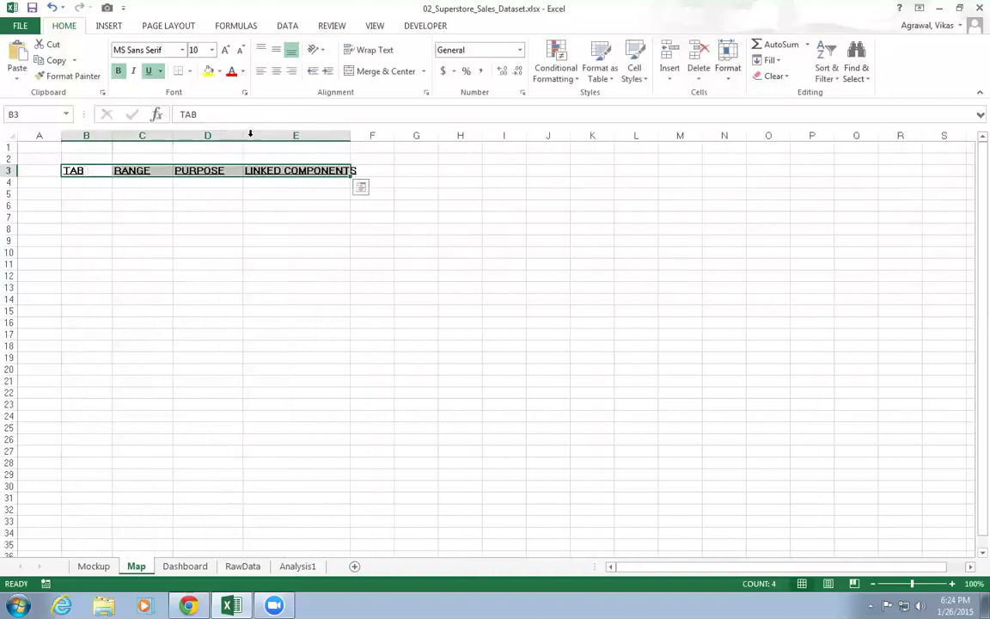
drag(351, 134, 382, 138)
click(491, 217)
- Enter Analysis1 in cell B5 under the TAB header
click(84, 192)
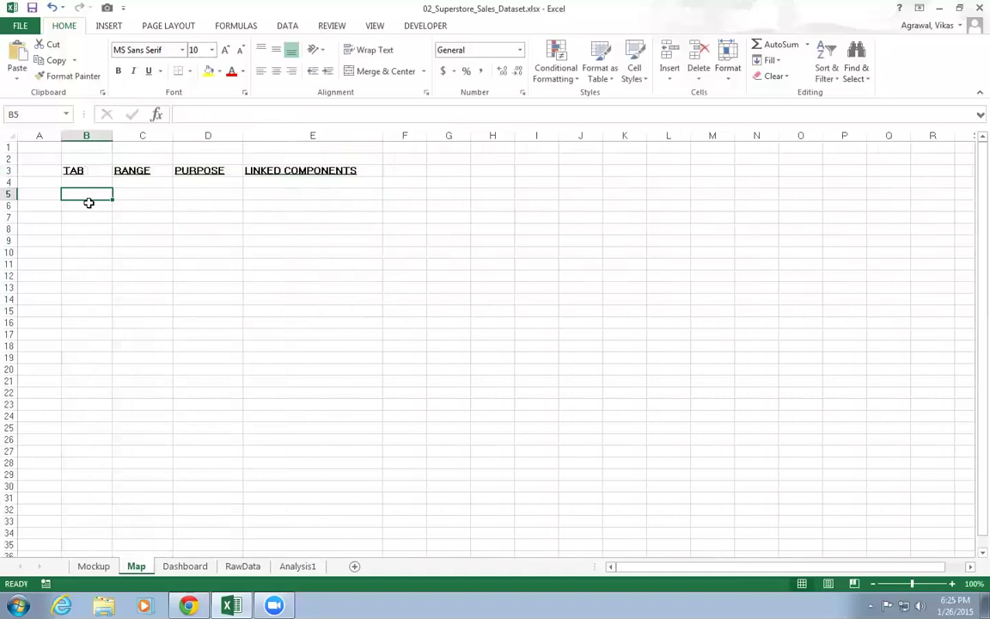
text(Analysis1)
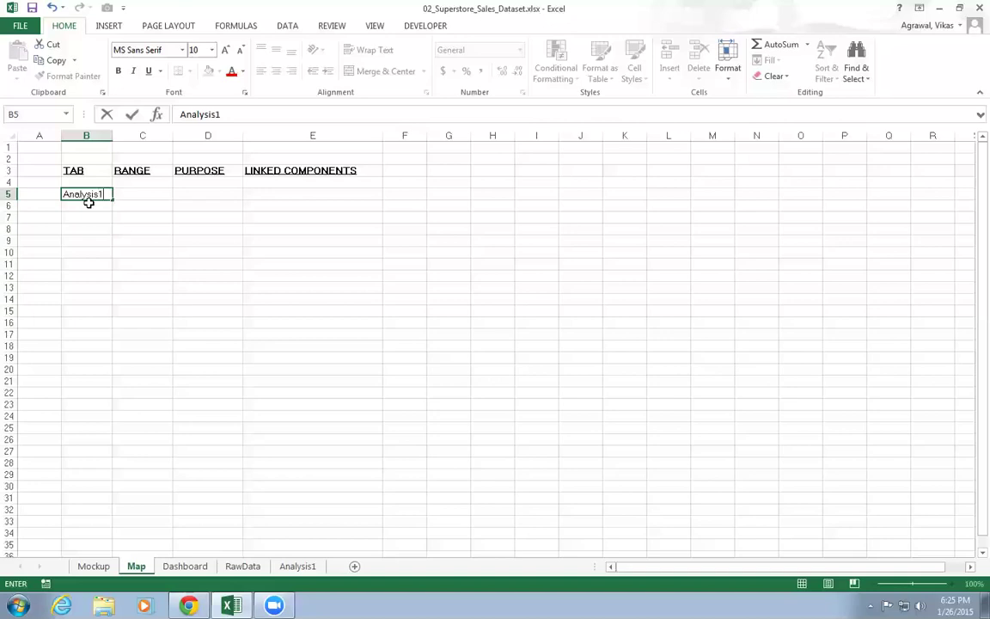
key(Tab)
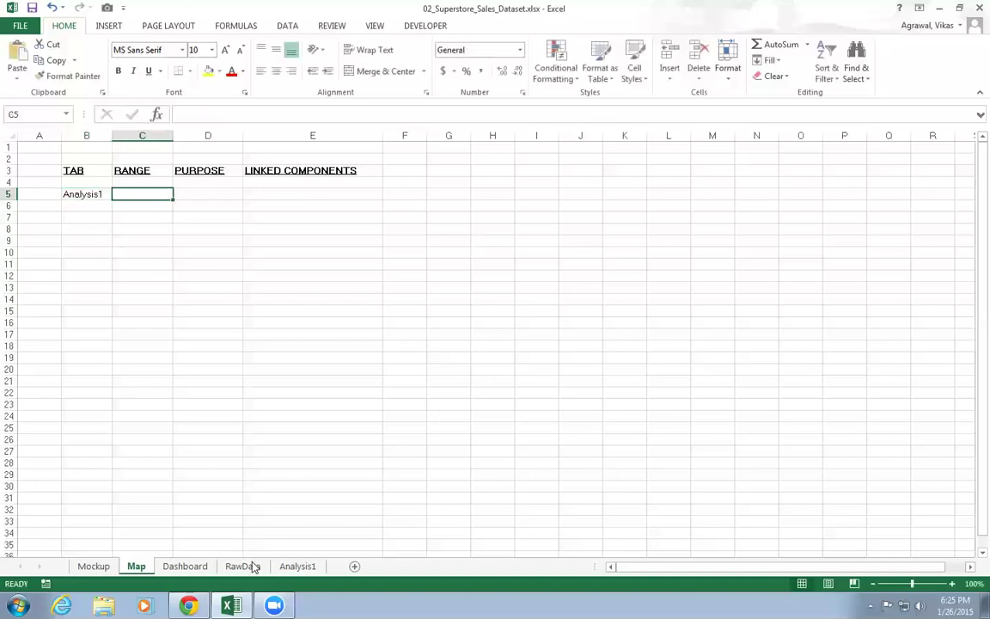
- Copy the sales-target text from the Mockup sheet's shape into cell D5 under PURPOSE on the Map sheet
click(93, 566)
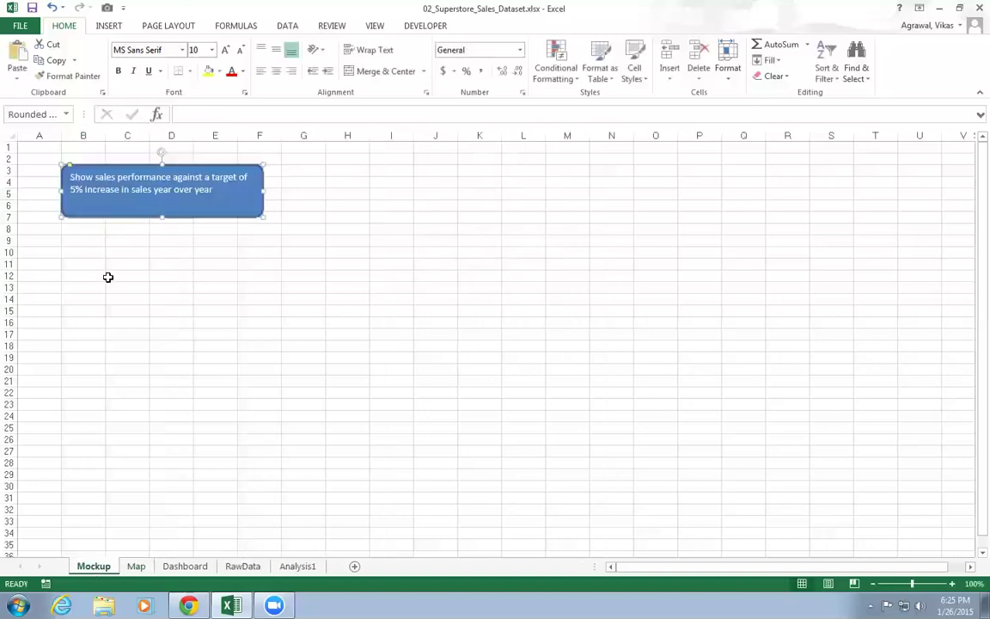
click(91, 165)
drag(69, 177, 213, 189)
key(ctrl+c)
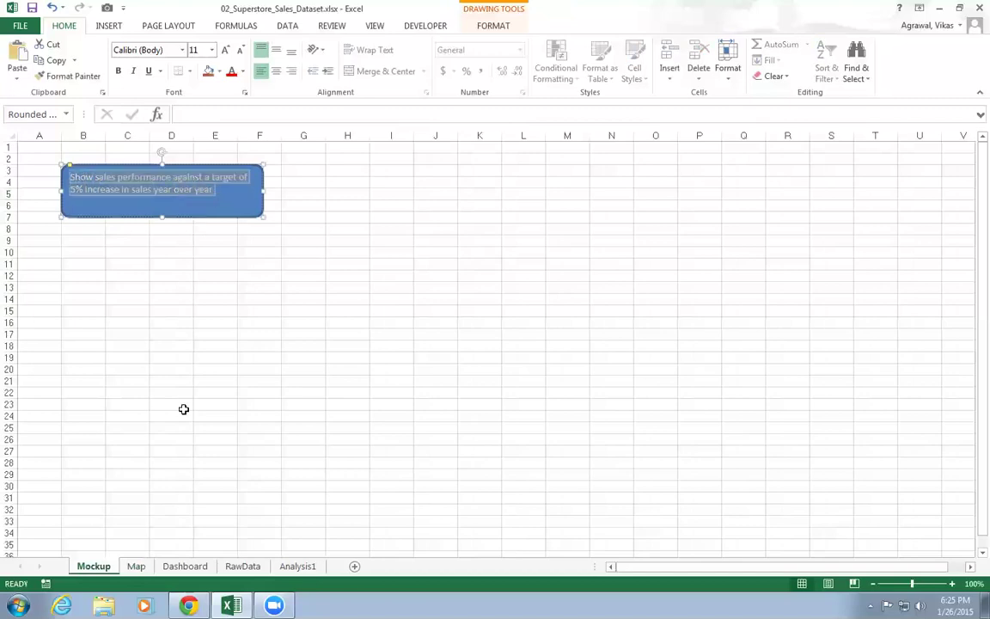
click(136, 566)
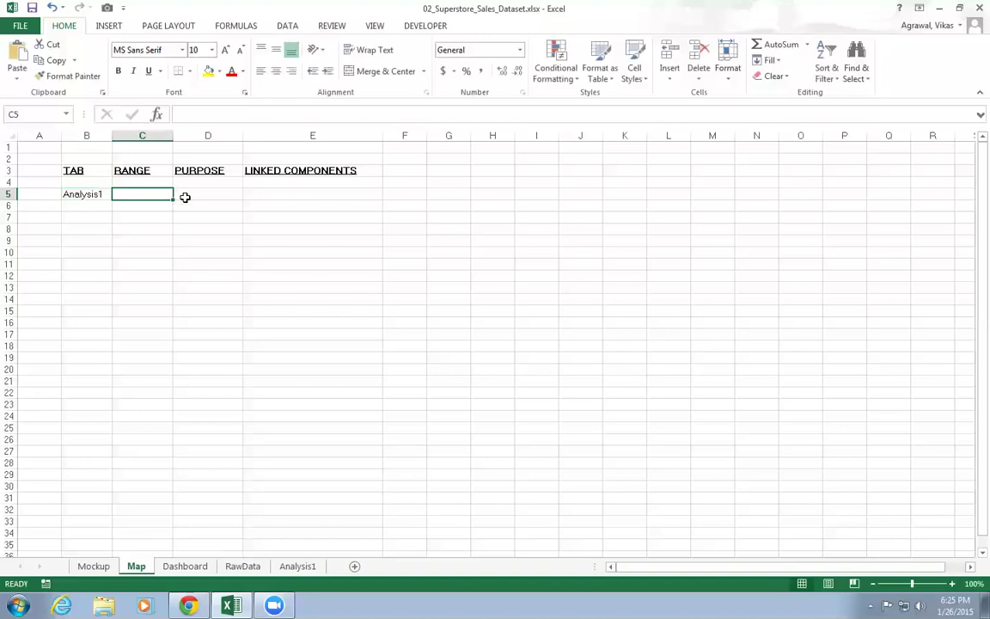
click(188, 196)
key(F2)
key(ctrl+v)
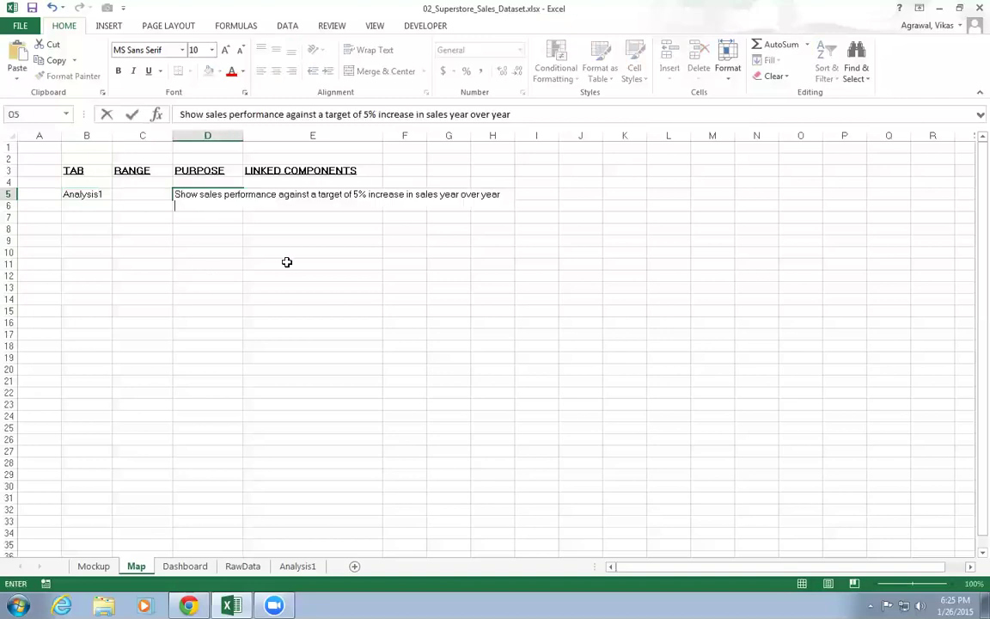
drag(286, 260, 287, 261)
- Set column D's width to 40 and fit row 5 to the purpose text, without the trailing blank line in D5
drag(243, 135, 368, 129)
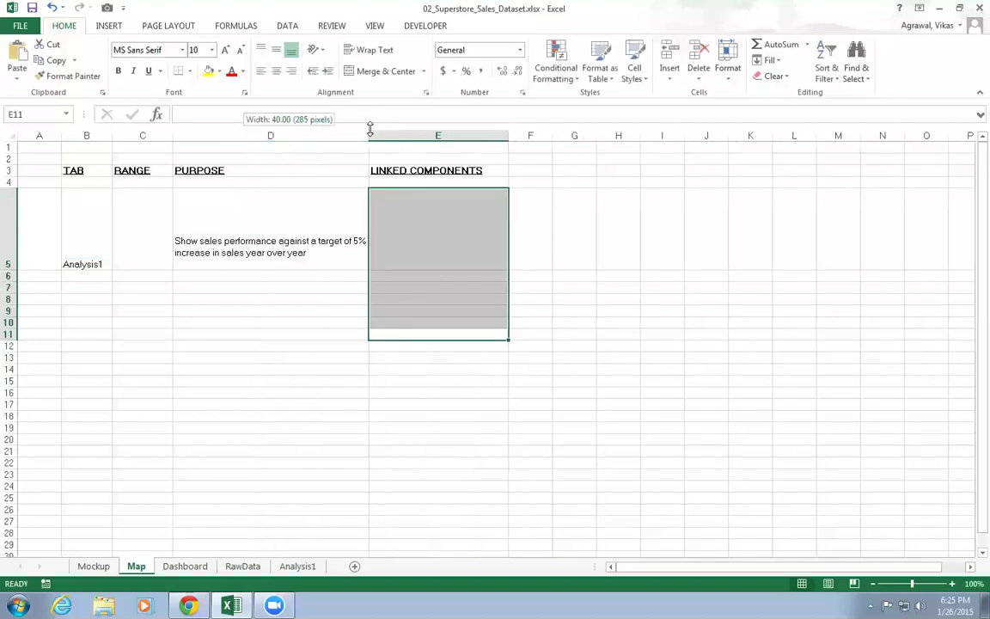
double_click(9, 266)
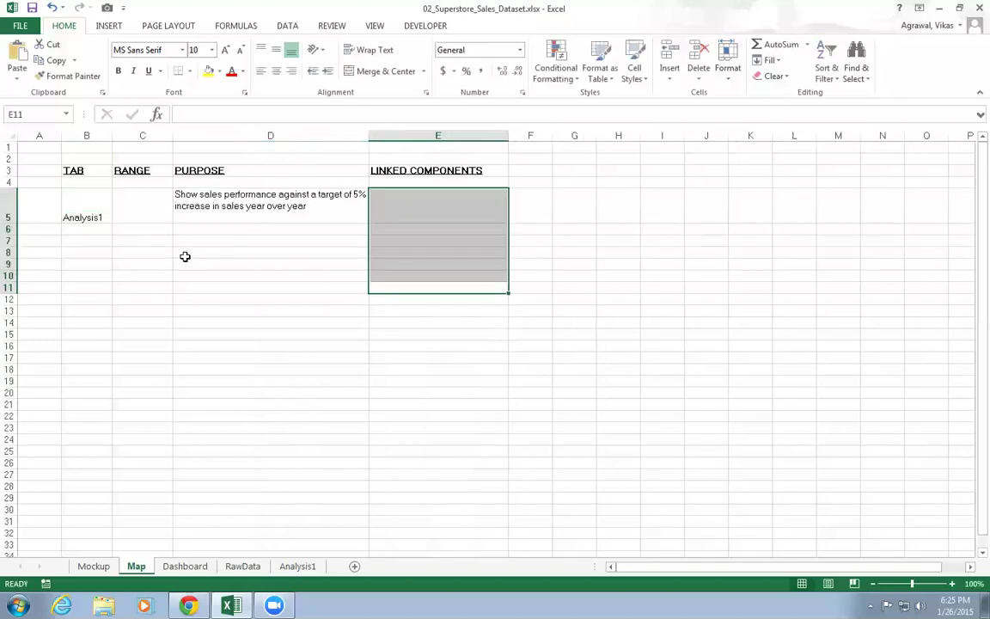
double_click(226, 216)
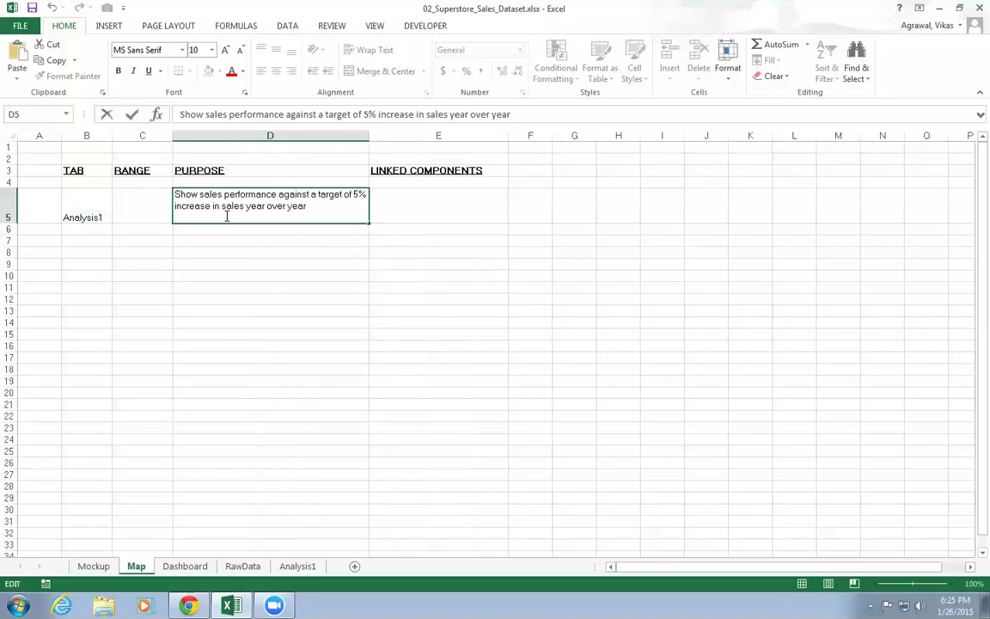
click(181, 302)
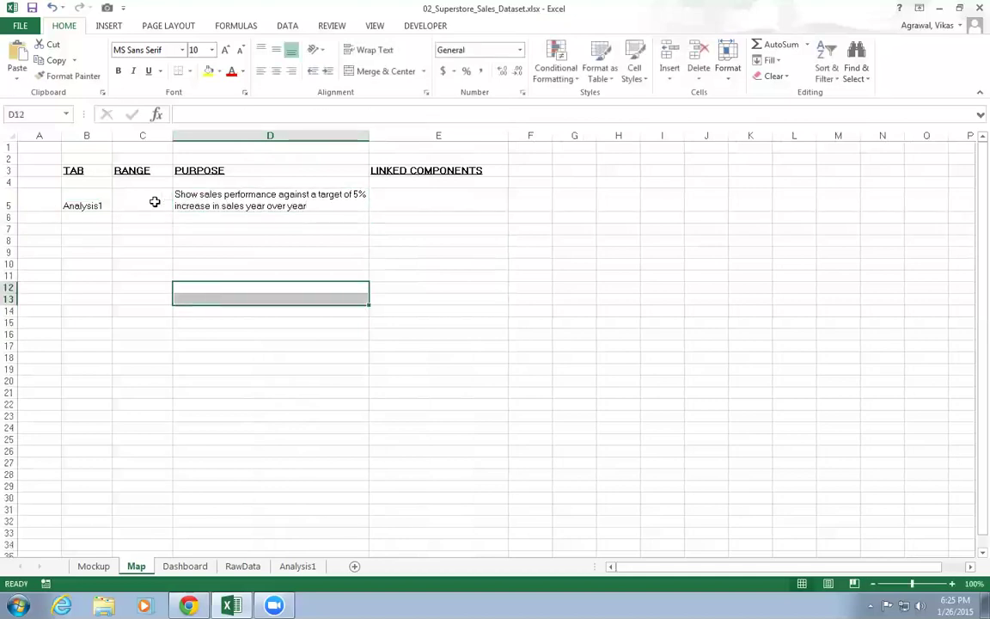
- Widen column E slightly and enter "Thermometer Chart from Ch. 10" in cell E5 under LINKED COMPONENTS
drag(509, 138, 520, 138)
double_click(468, 198)
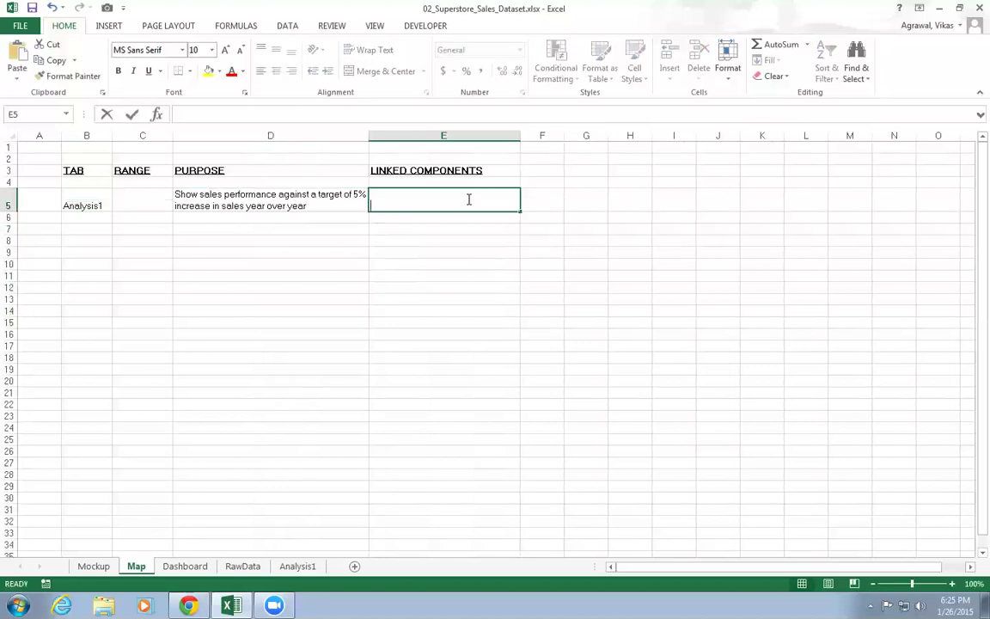
text(T)
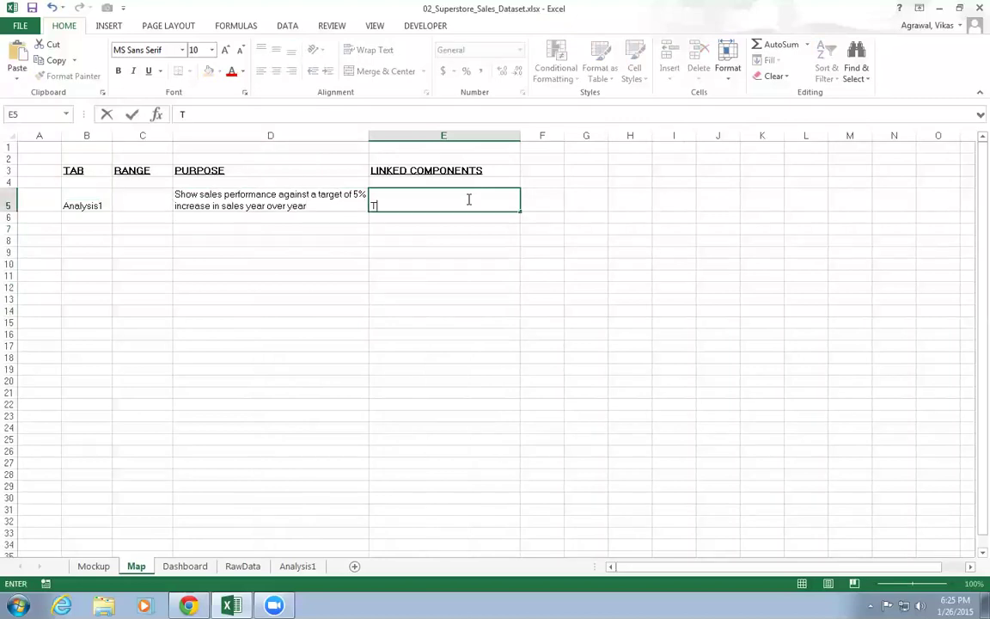
text(hermomete)
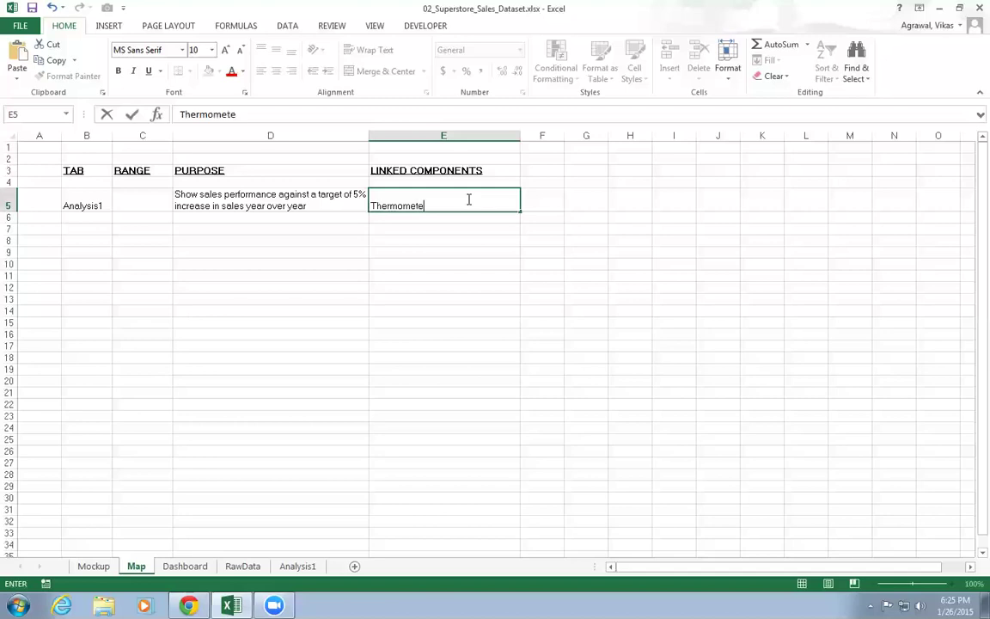
text(r Chart from Ch. 10)
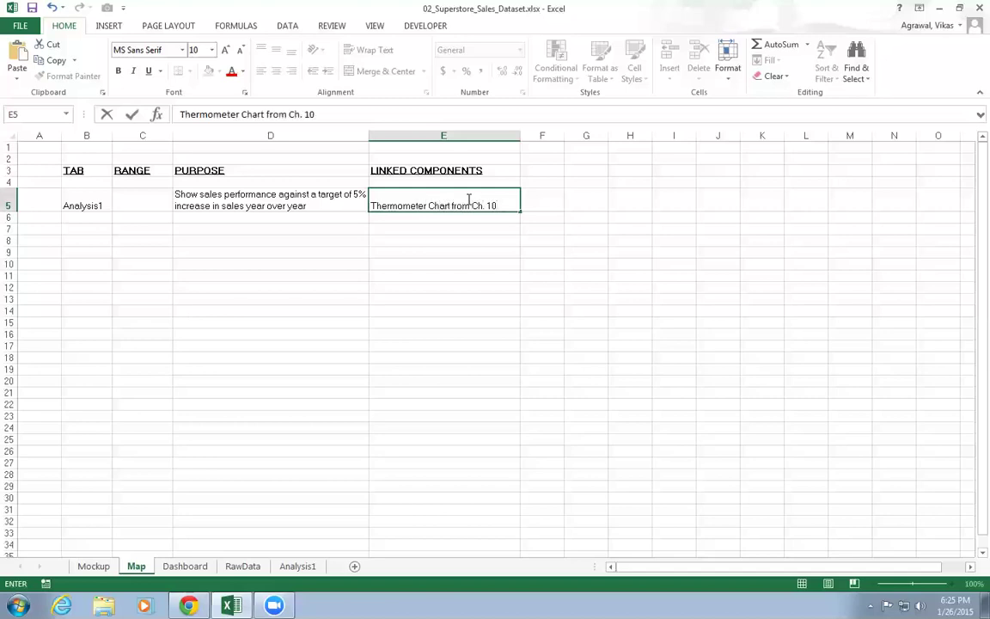
click(553, 334)
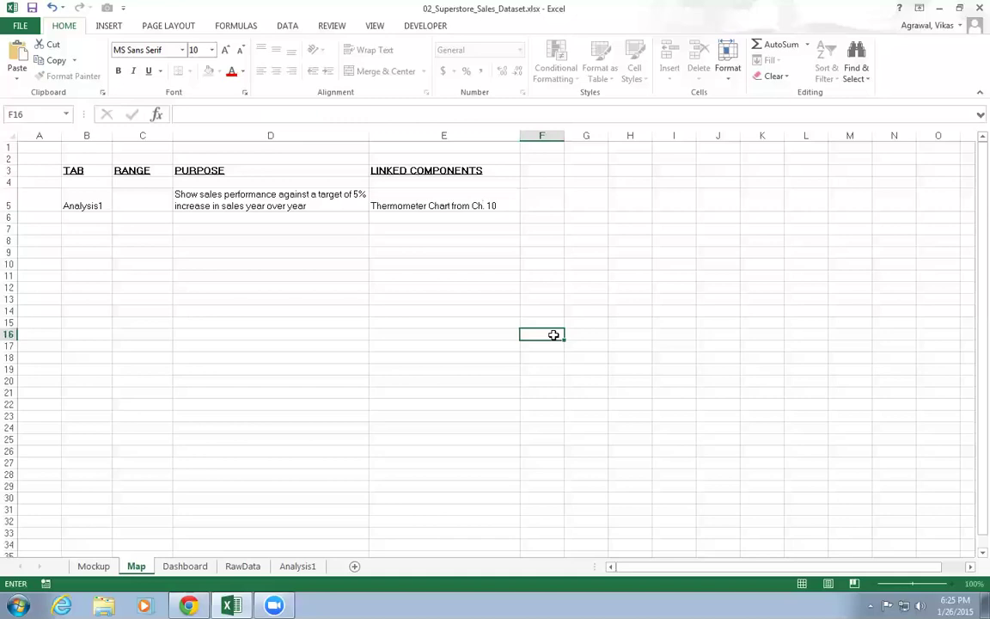
click(71, 206)
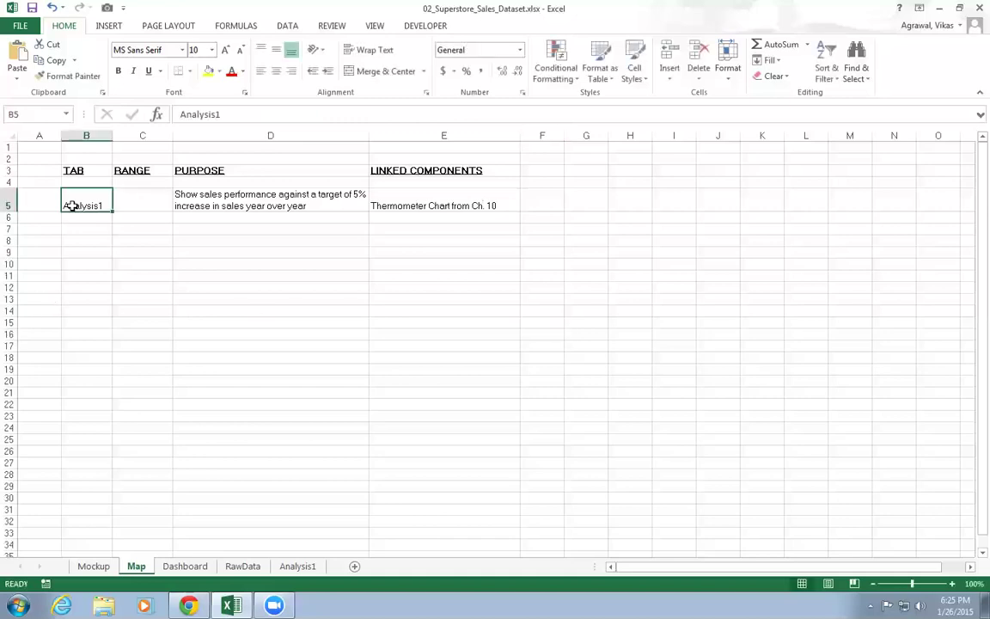
double_click(74, 205)
drag(101, 205, 61, 206)
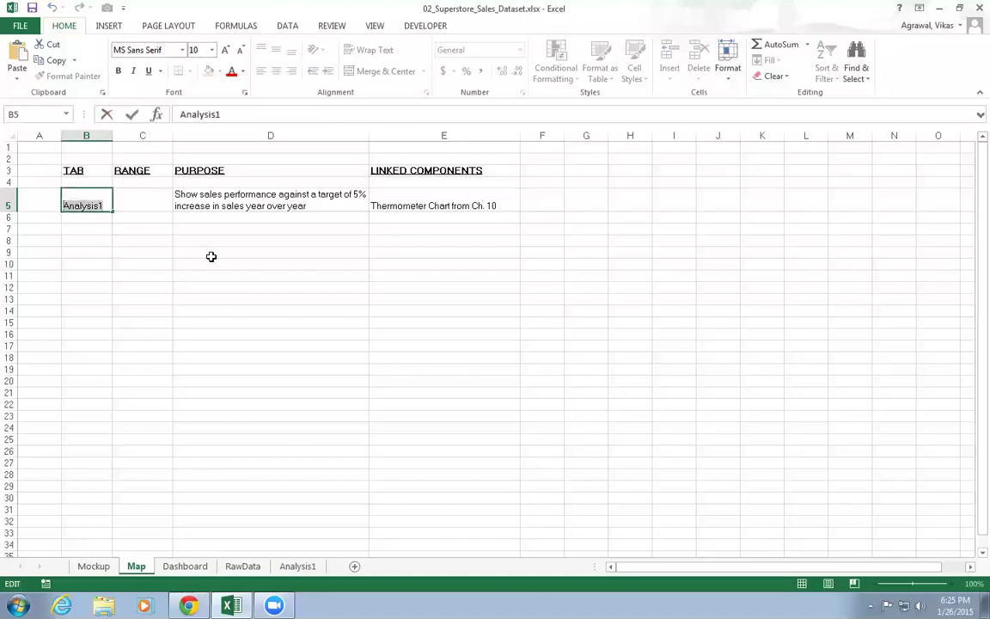
right_click(79, 209)
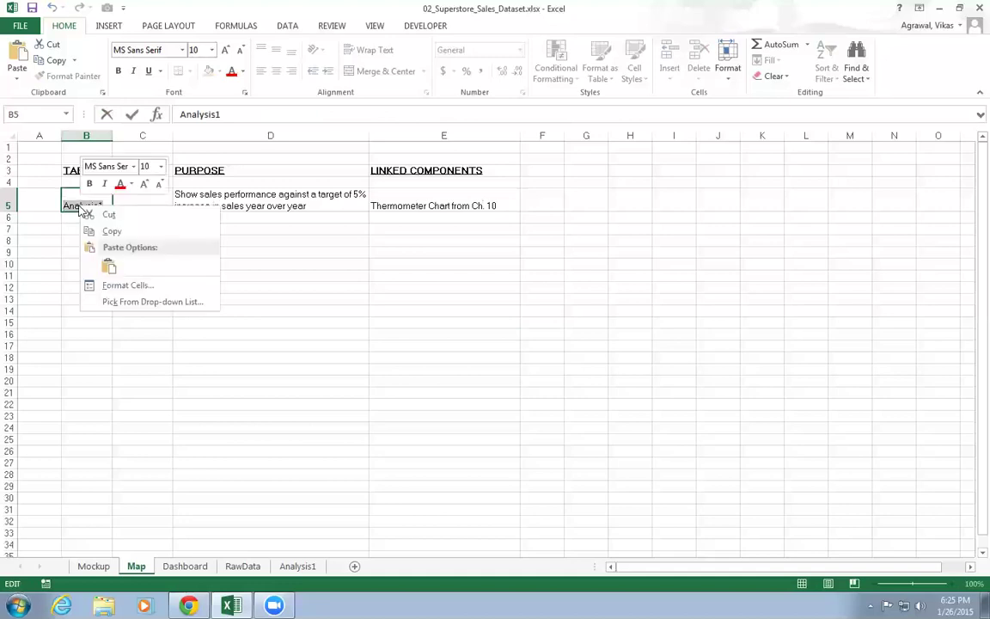
click(71, 300)
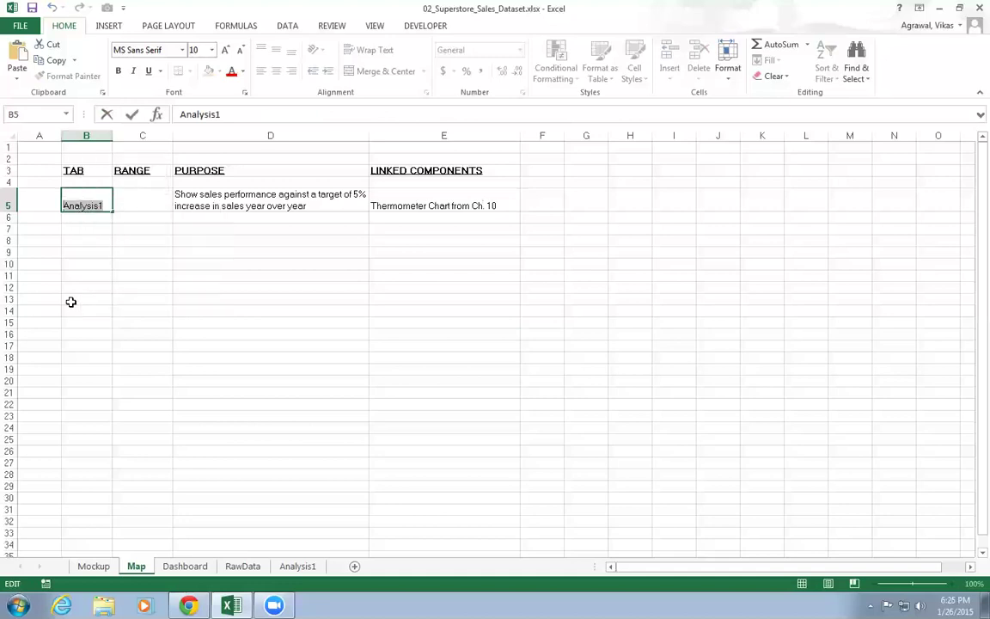
click(95, 236)
- Hyperlink cell B5 on the Map sheet to cell A1 of the Analysis1 sheet, test the link, and return to Map
click(86, 203)
right_click(88, 206)
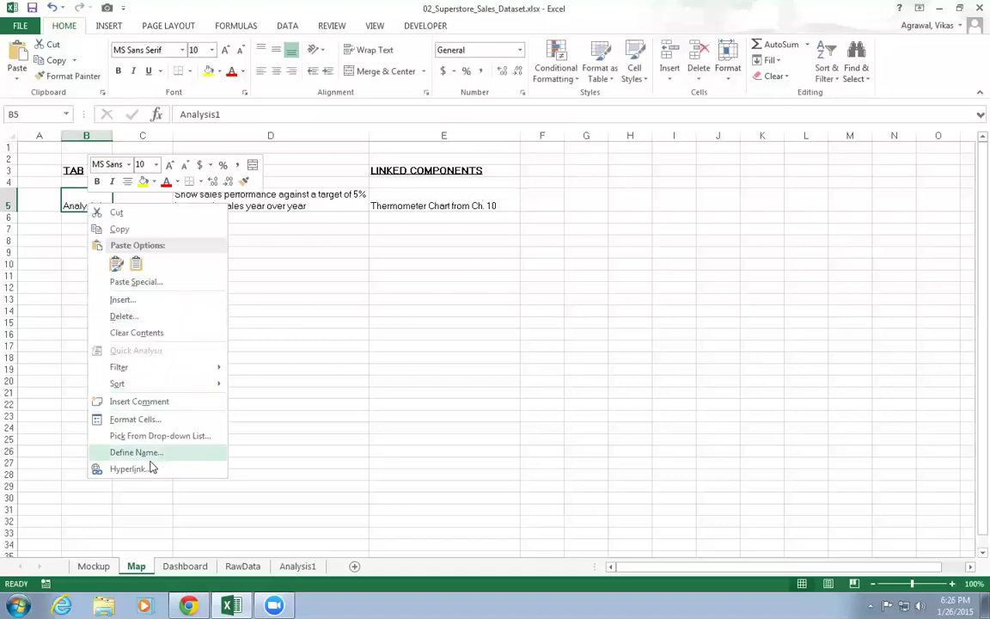
click(131, 469)
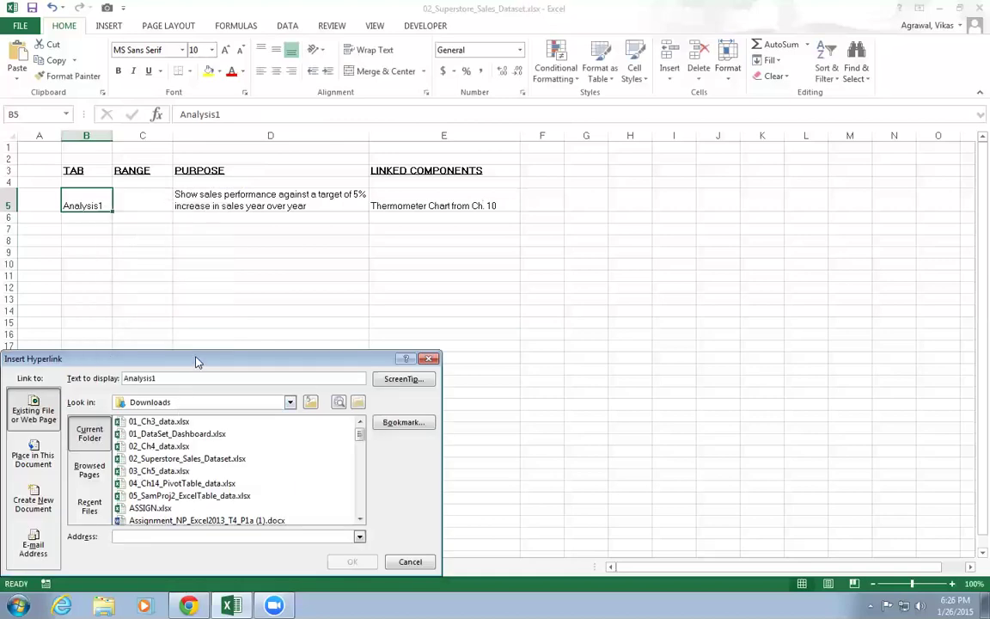
drag(196, 362, 505, 188)
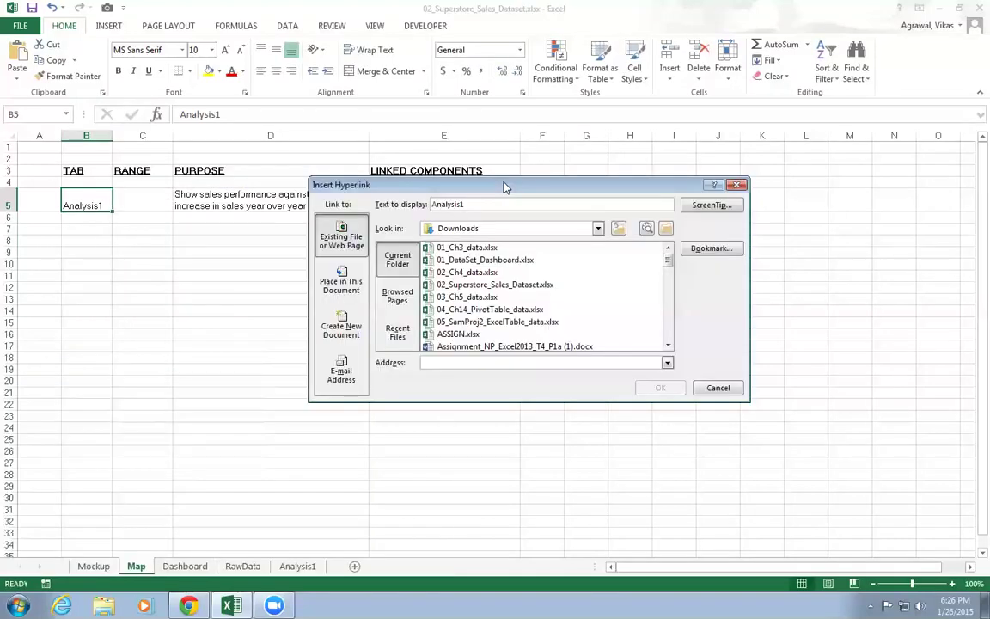
click(341, 283)
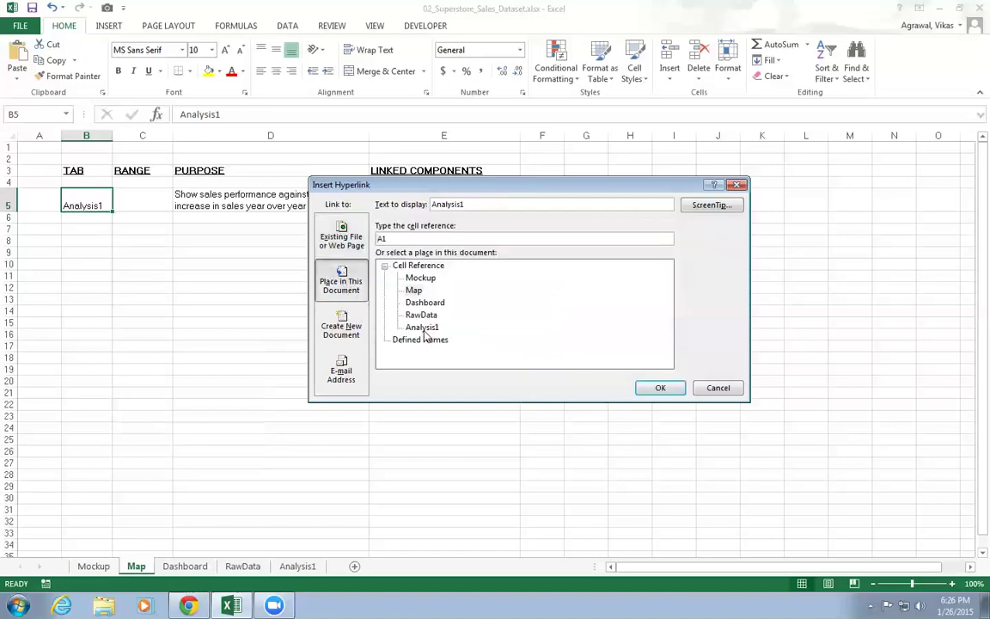
click(421, 327)
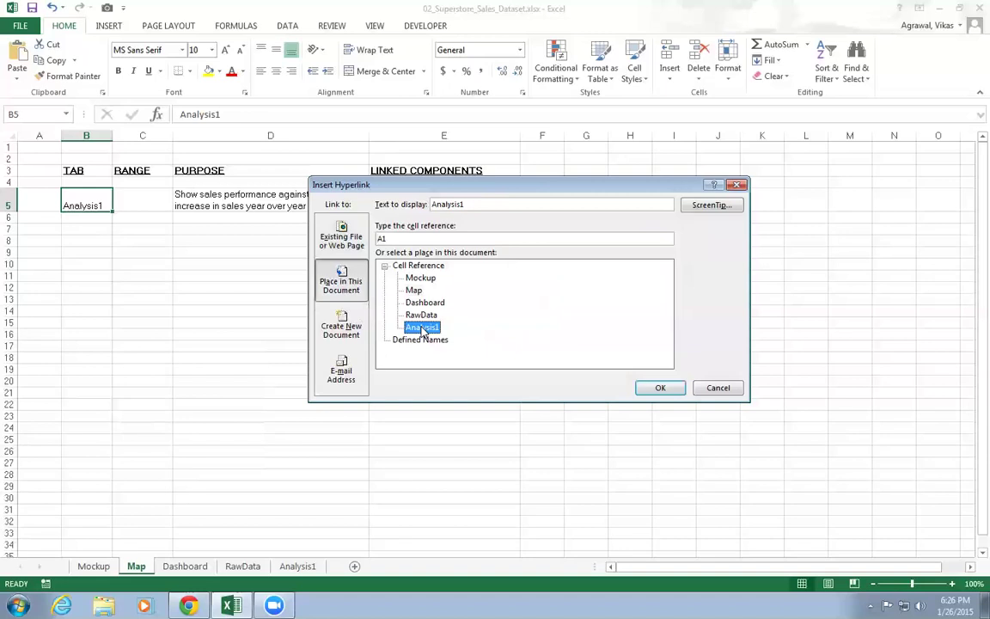
click(659, 387)
click(115, 287)
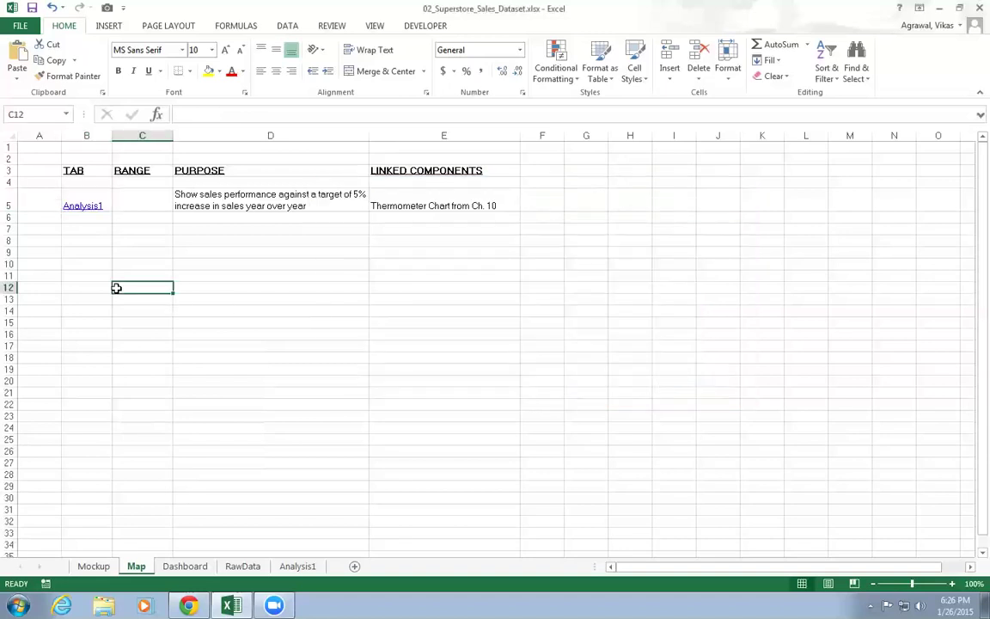
click(81, 206)
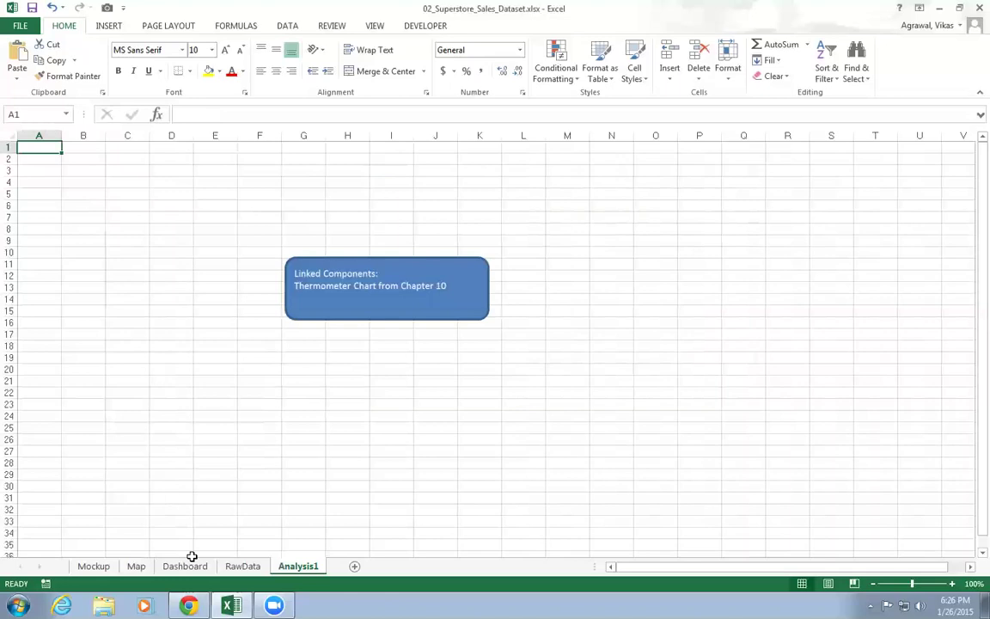
click(136, 566)
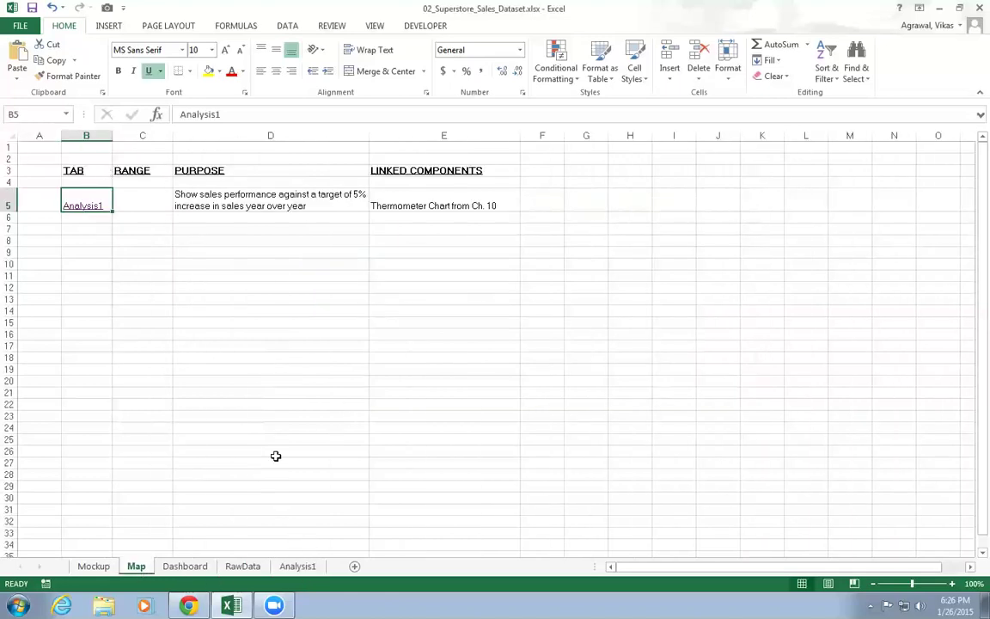
- Delete the Linked Components shape from the Analysis1 sheet
click(295, 565)
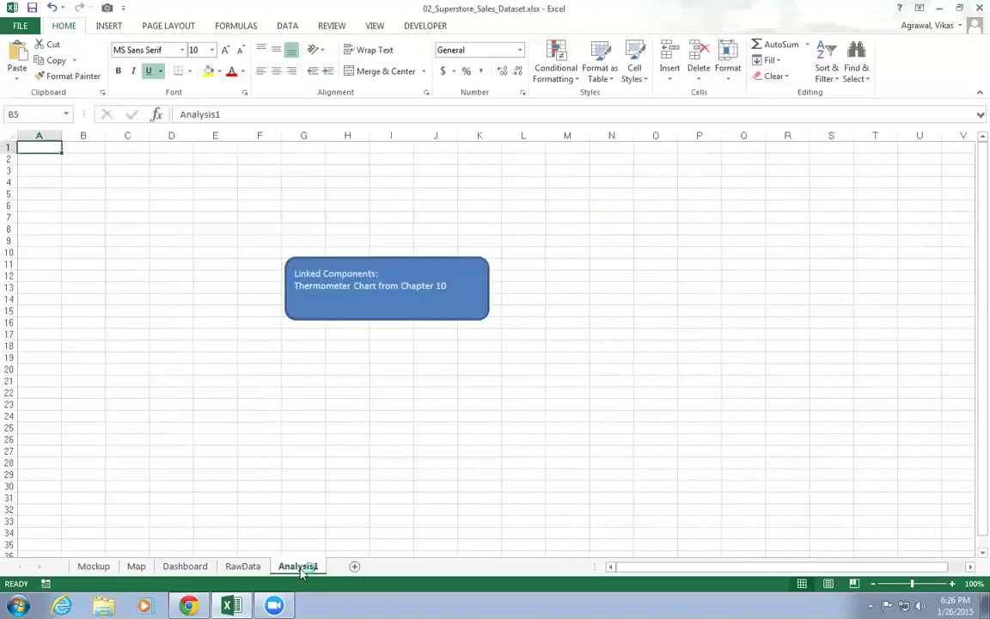
click(299, 266)
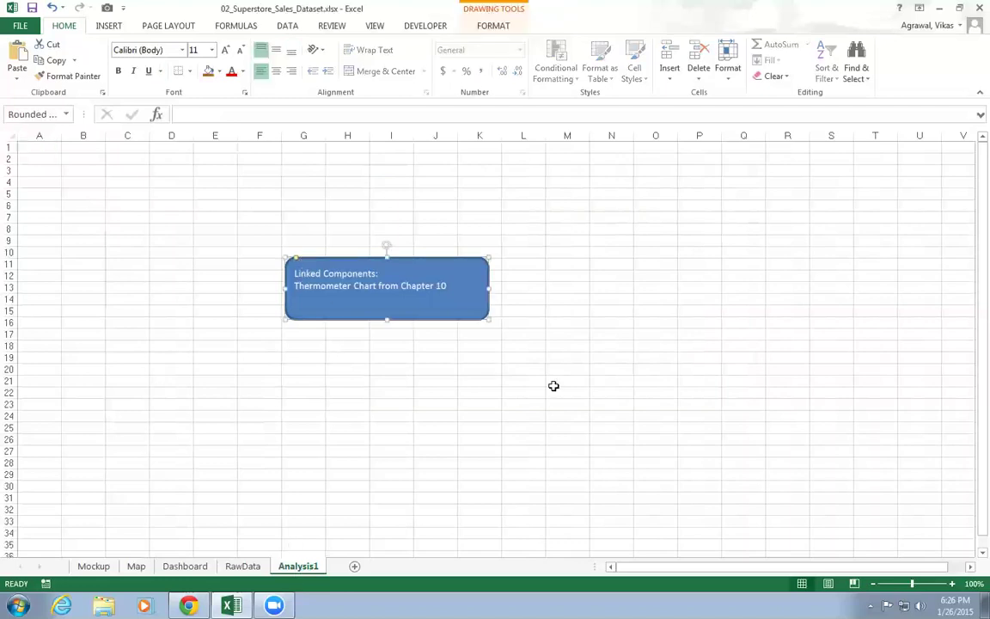
key(Delete)
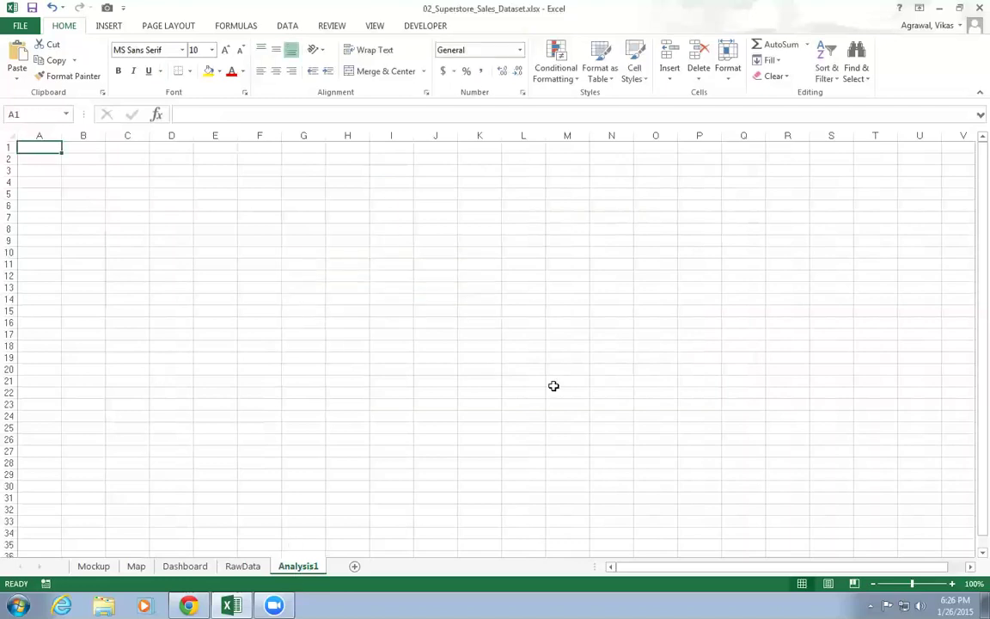
click(292, 519)
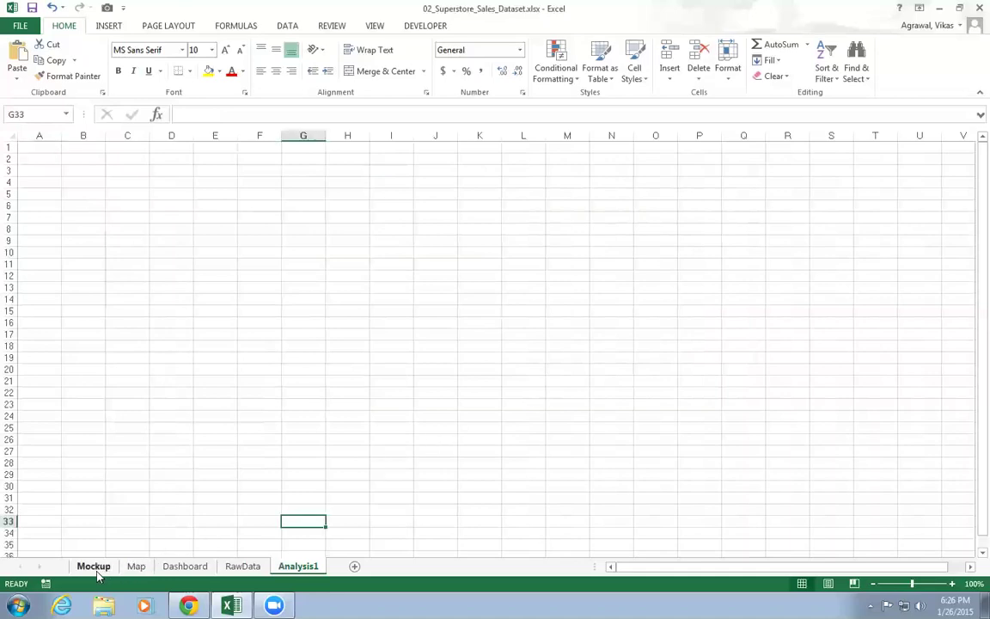
- Create a PivotTable from RawData range A1:U8400, placed on the existing Analysis1 worksheet at cell A1
click(238, 566)
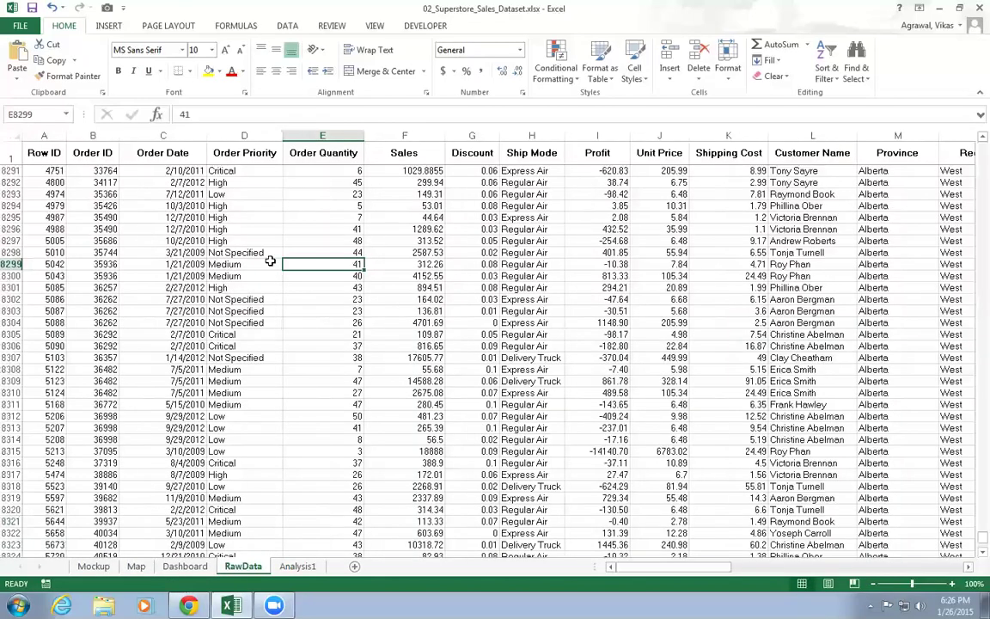
click(99, 26)
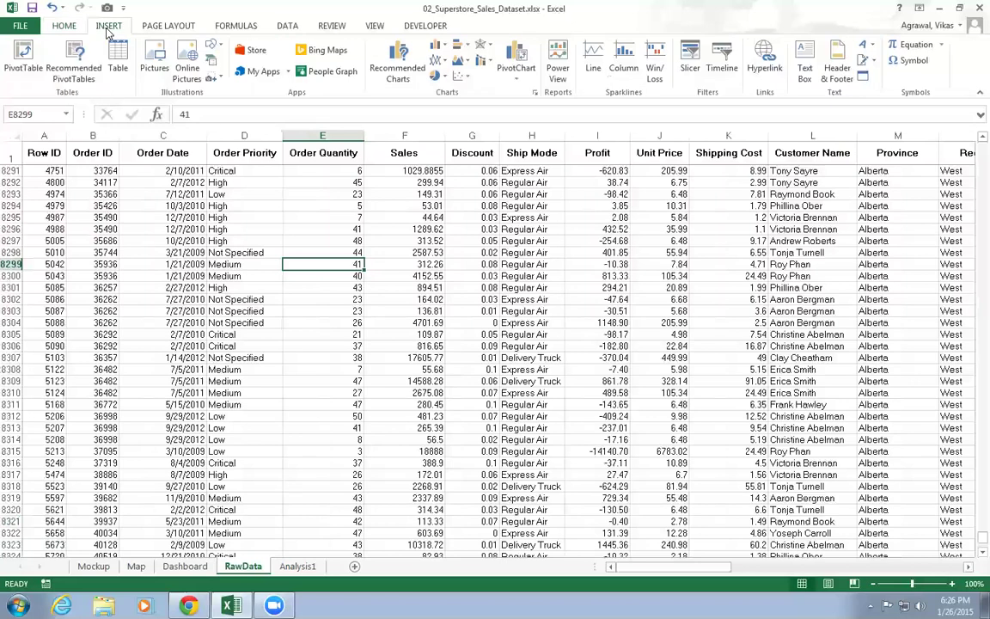
click(24, 60)
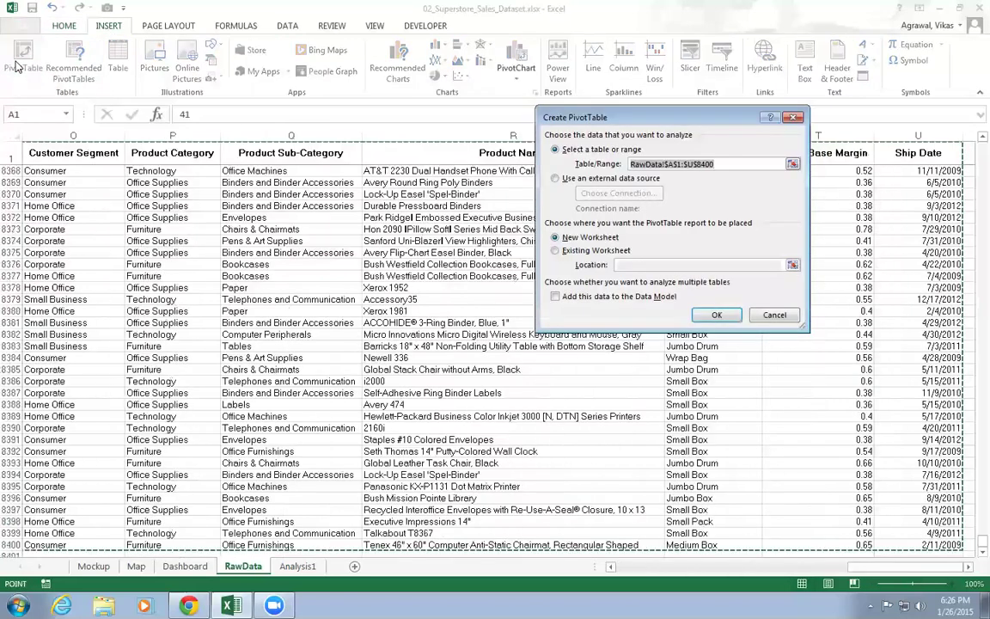
click(554, 251)
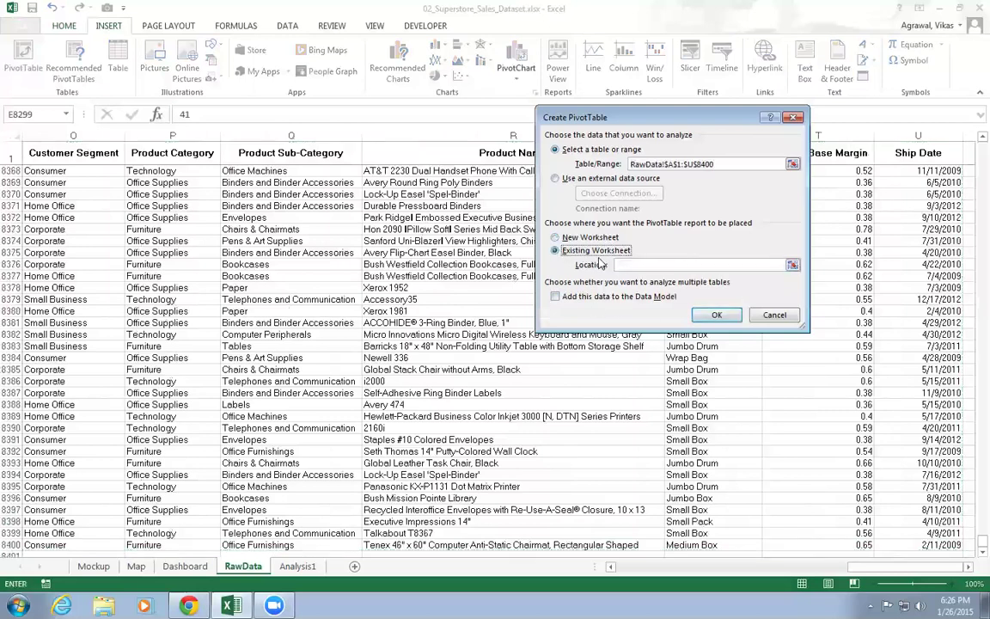
click(792, 267)
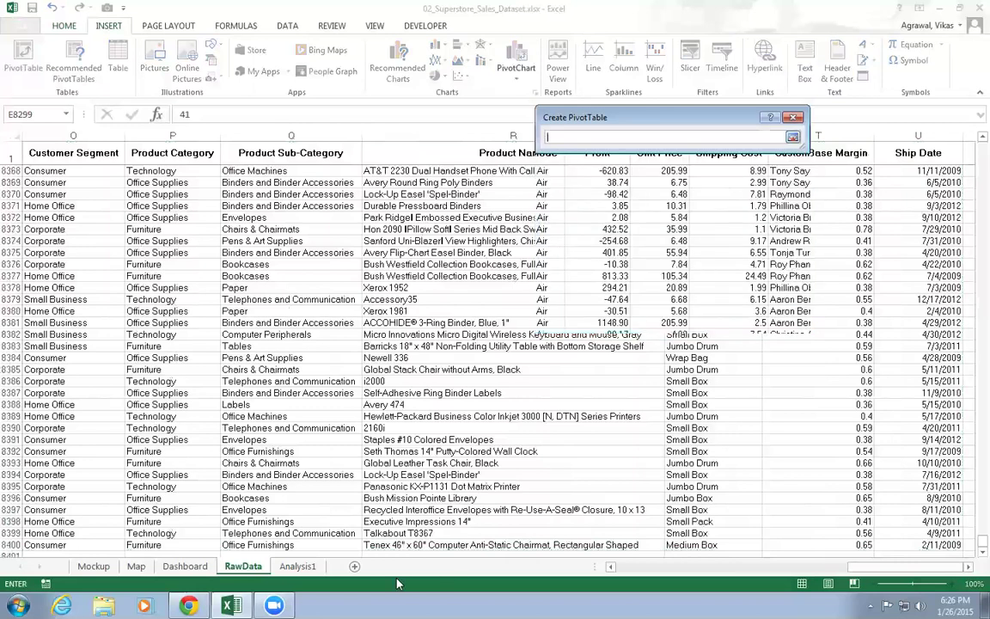
click(298, 566)
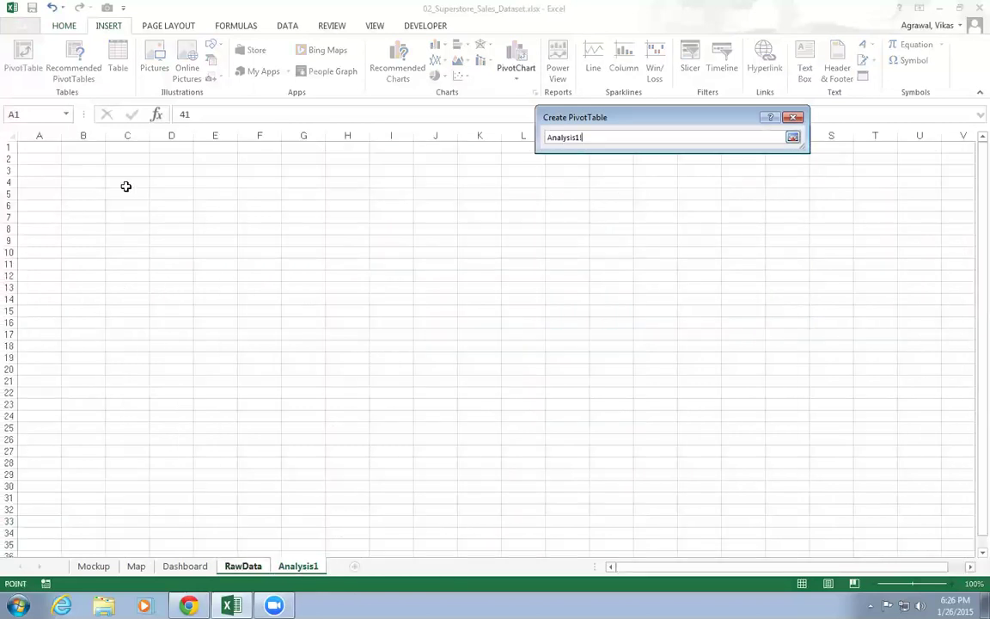
click(35, 147)
click(792, 136)
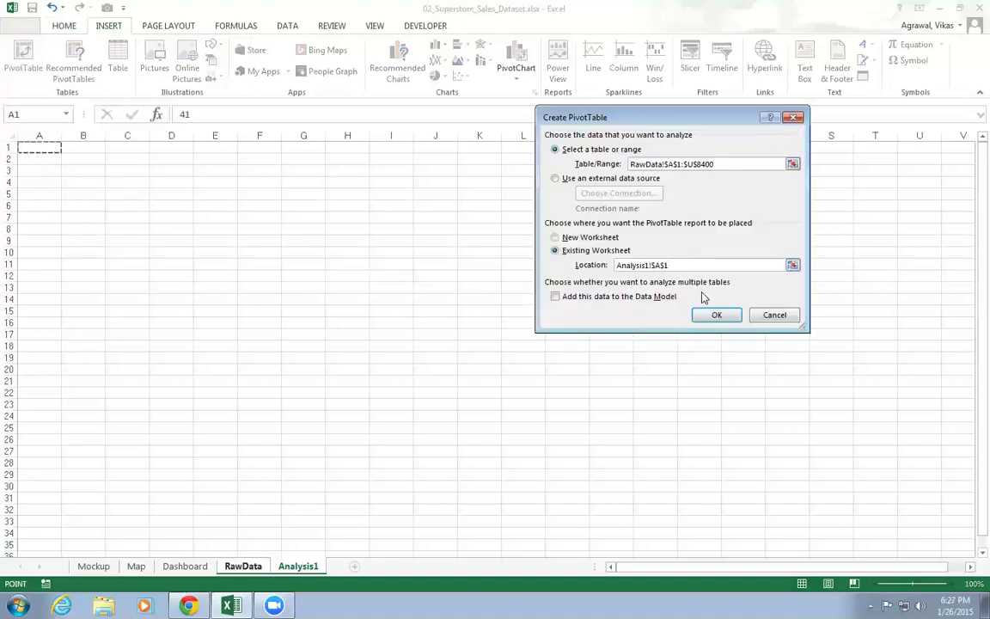
click(716, 315)
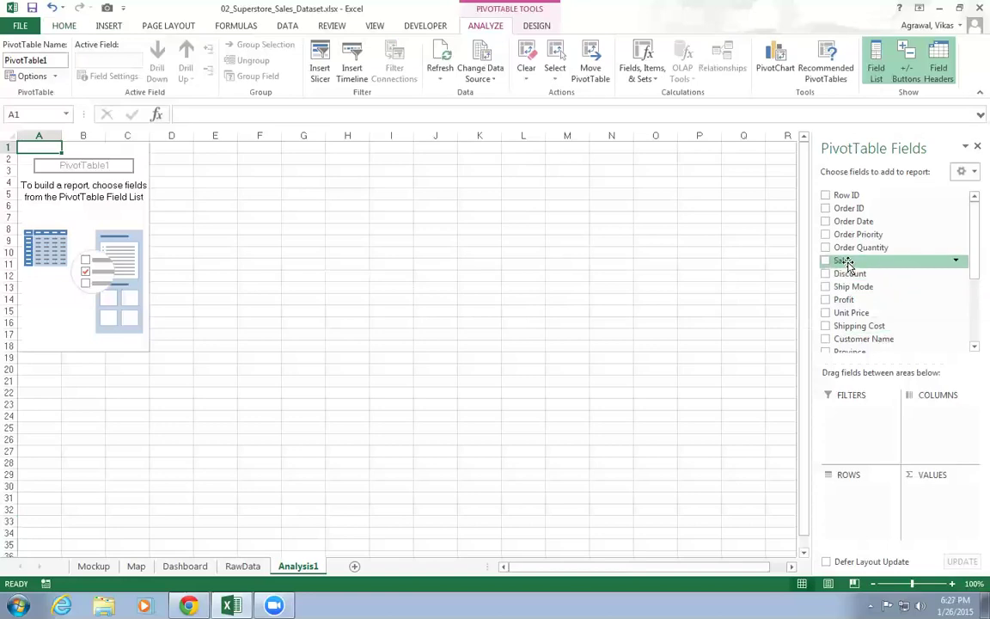
- Add Sales as the summed value and Order Date as the row field of the PivotTable
drag(848, 265, 959, 529)
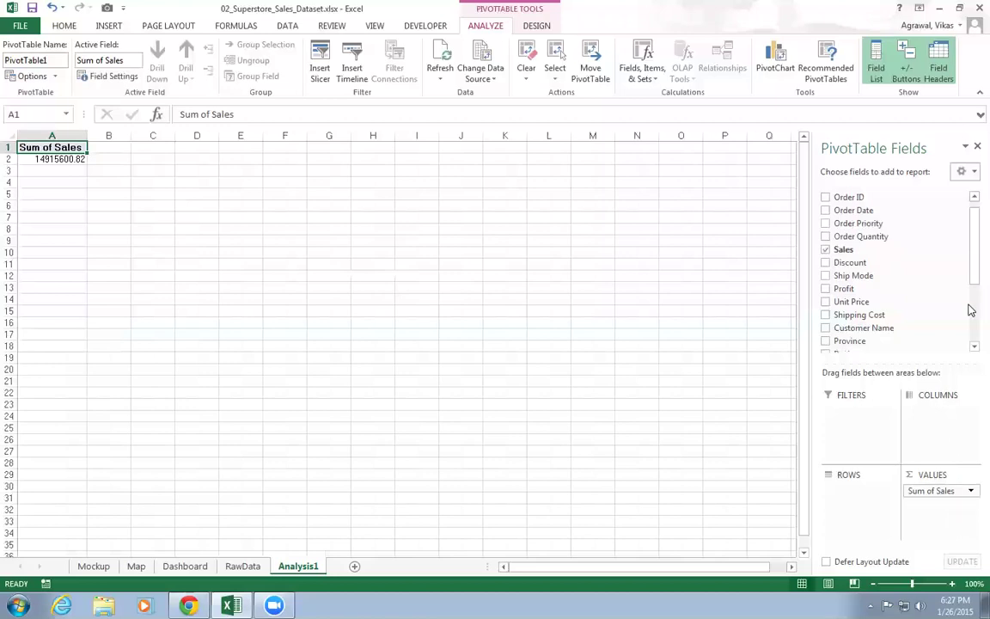
drag(968, 255, 969, 228)
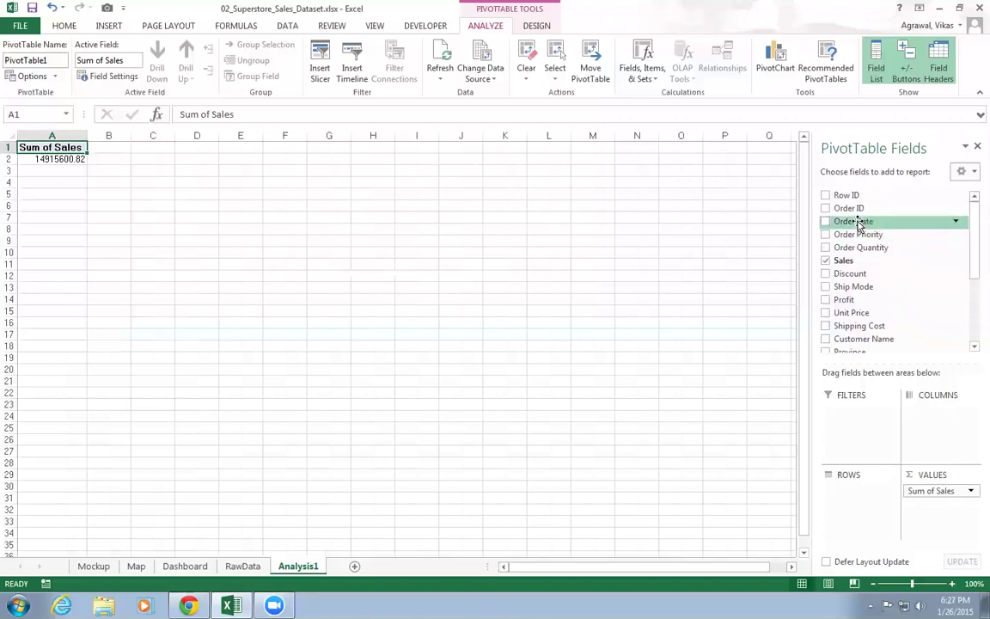
drag(857, 223, 860, 505)
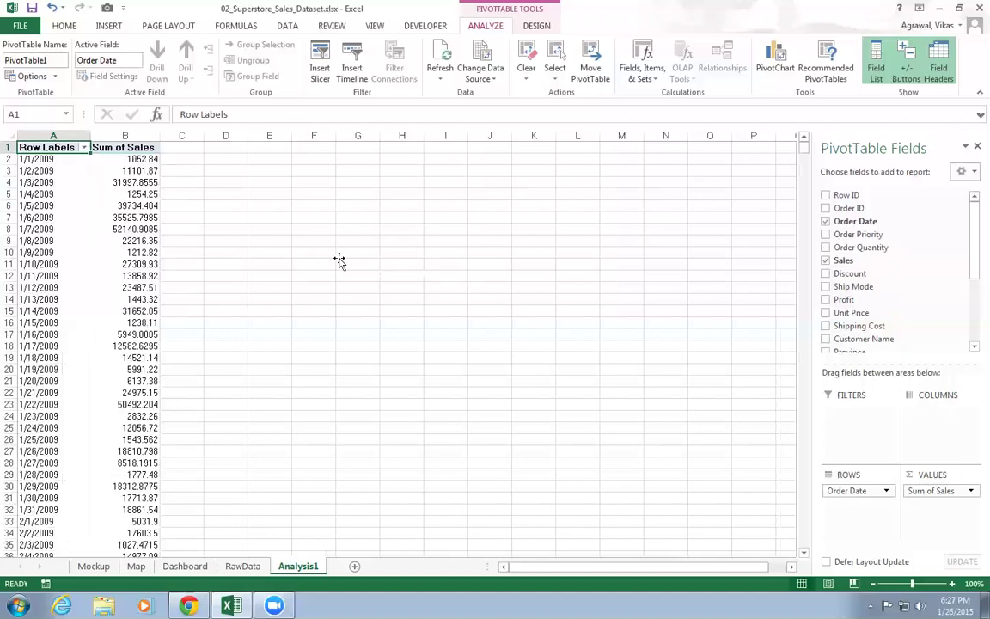
- Group the PivotTable's order dates by Years only
right_click(37, 197)
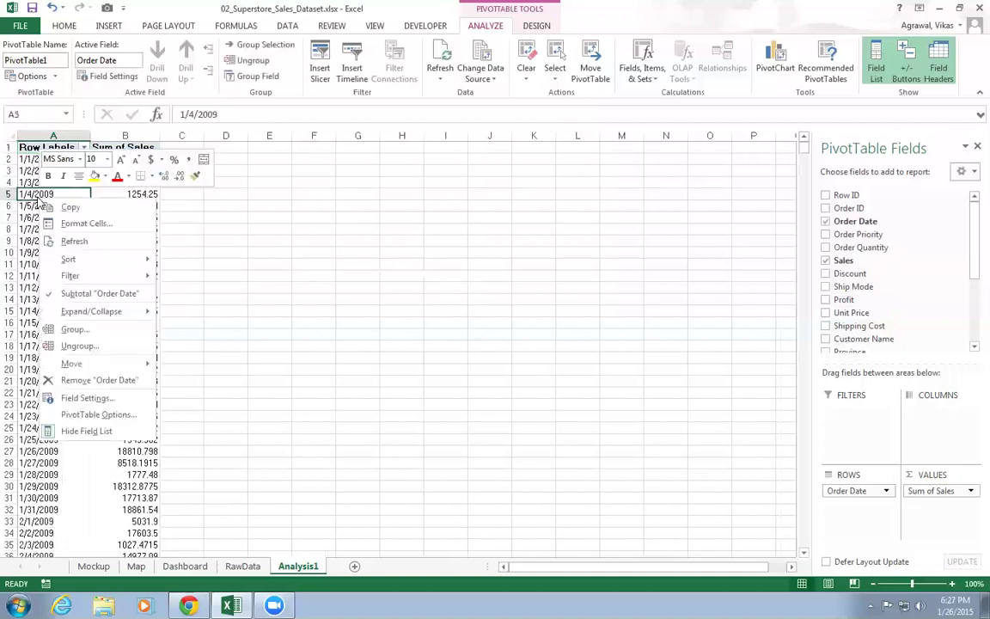
click(105, 334)
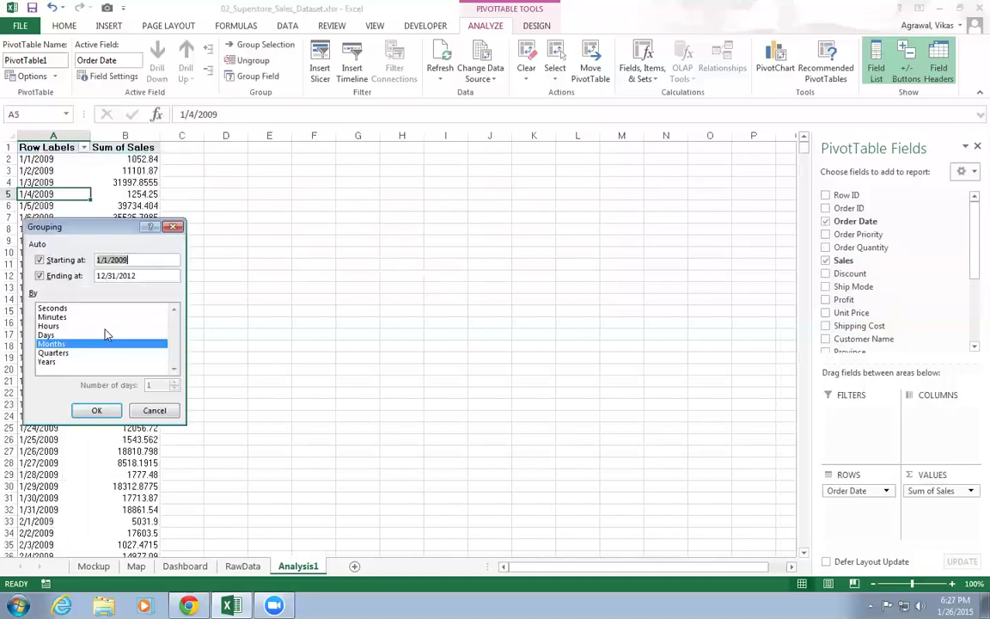
click(47, 361)
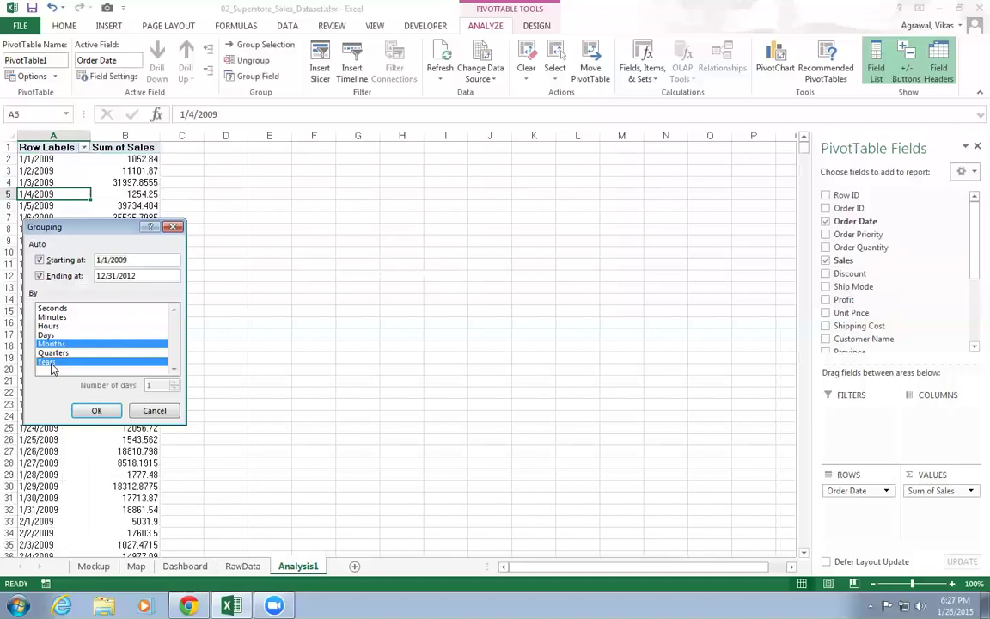
click(50, 344)
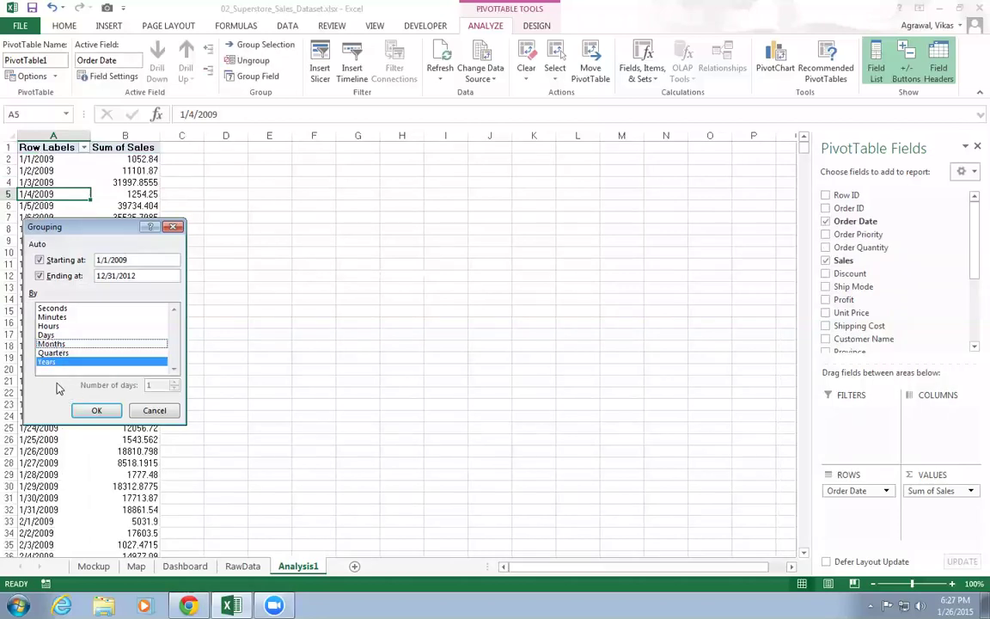
click(94, 413)
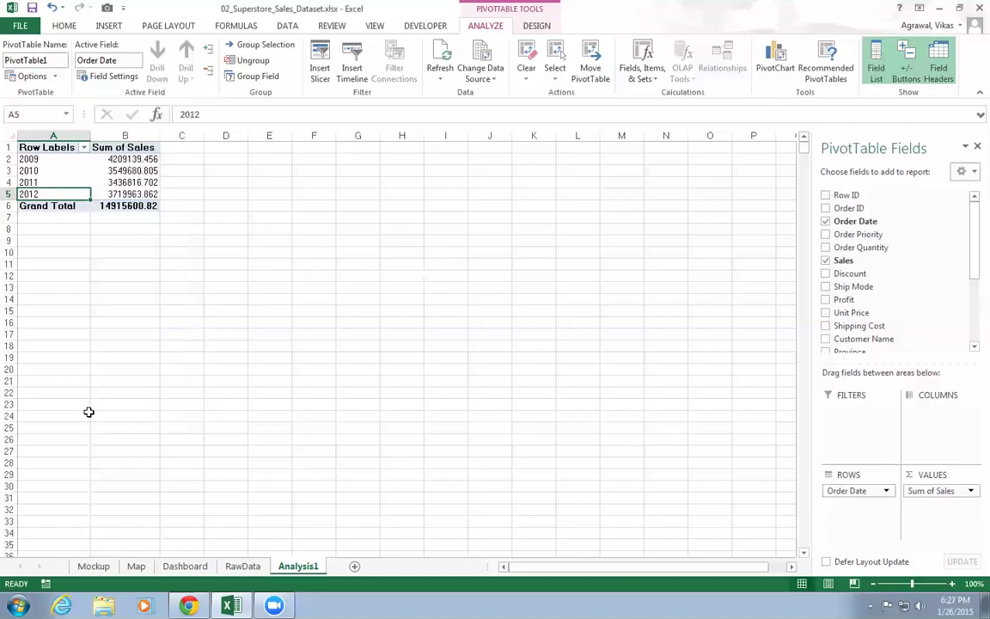
- Undo the years-only grouping of the order dates
right_click(39, 172)
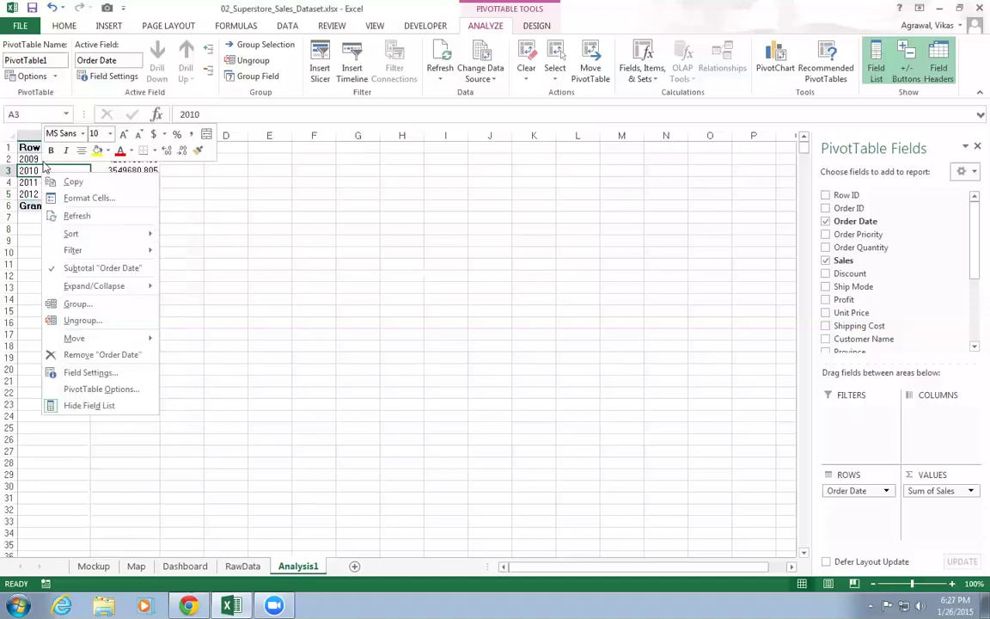
key(Escape)
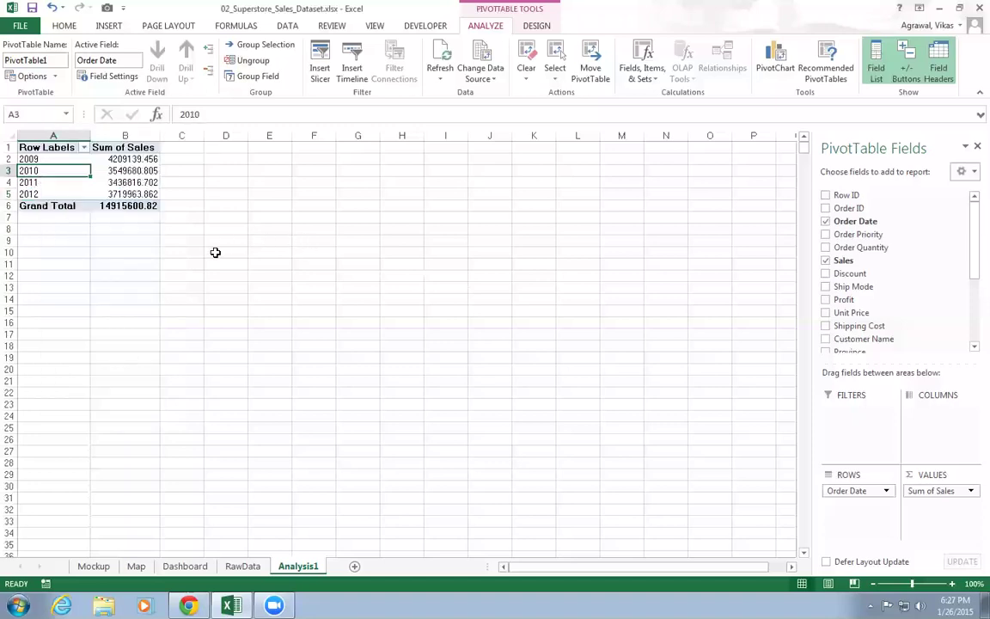
key(ctrl+z)
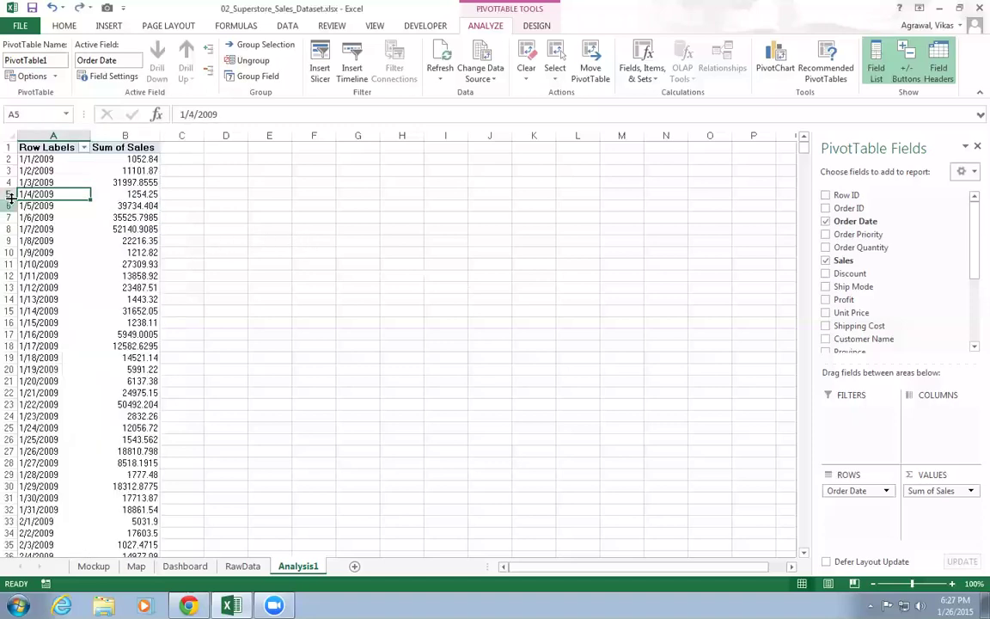
- Group the PivotTable's order dates by Months, Quarters and Years, and review the grouped rows
right_click(38, 182)
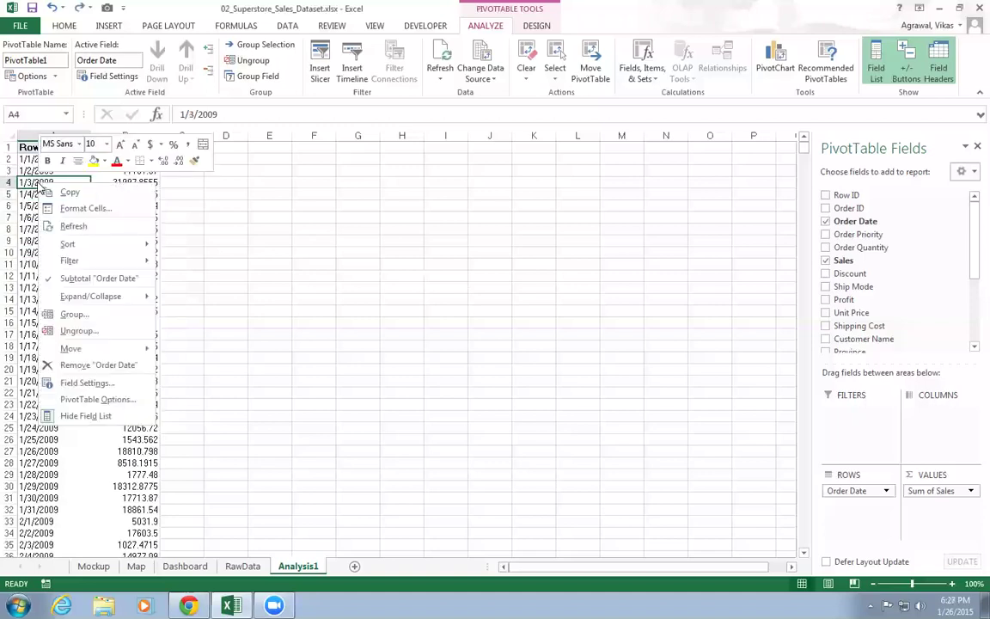
click(78, 314)
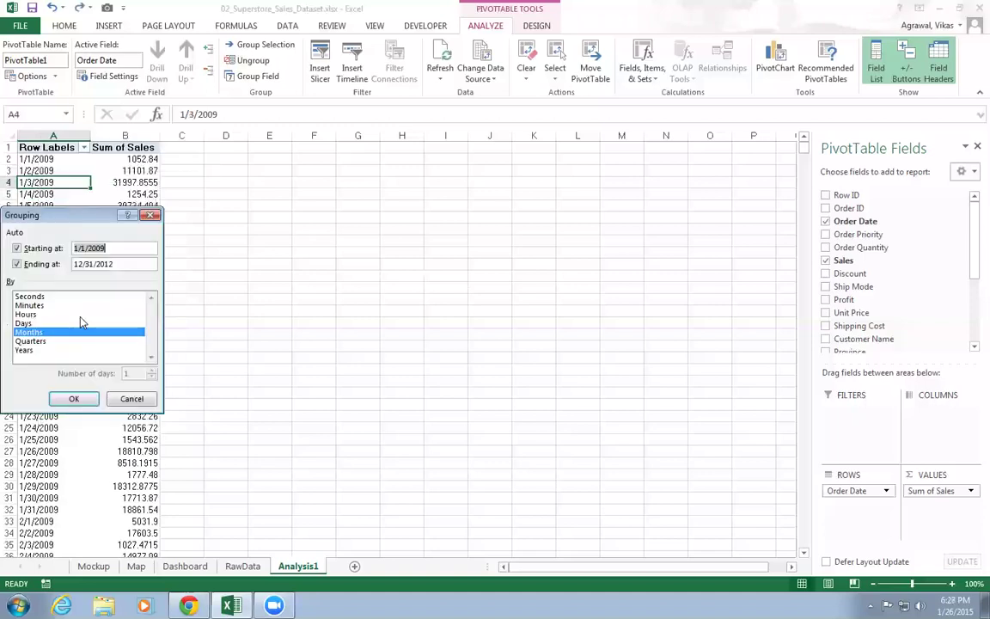
click(27, 341)
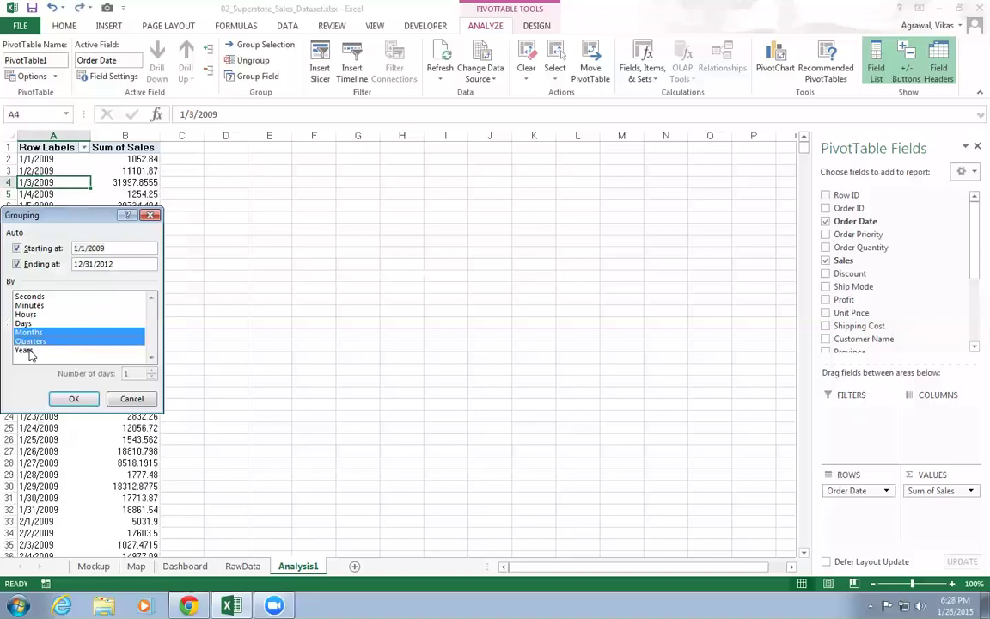
click(25, 351)
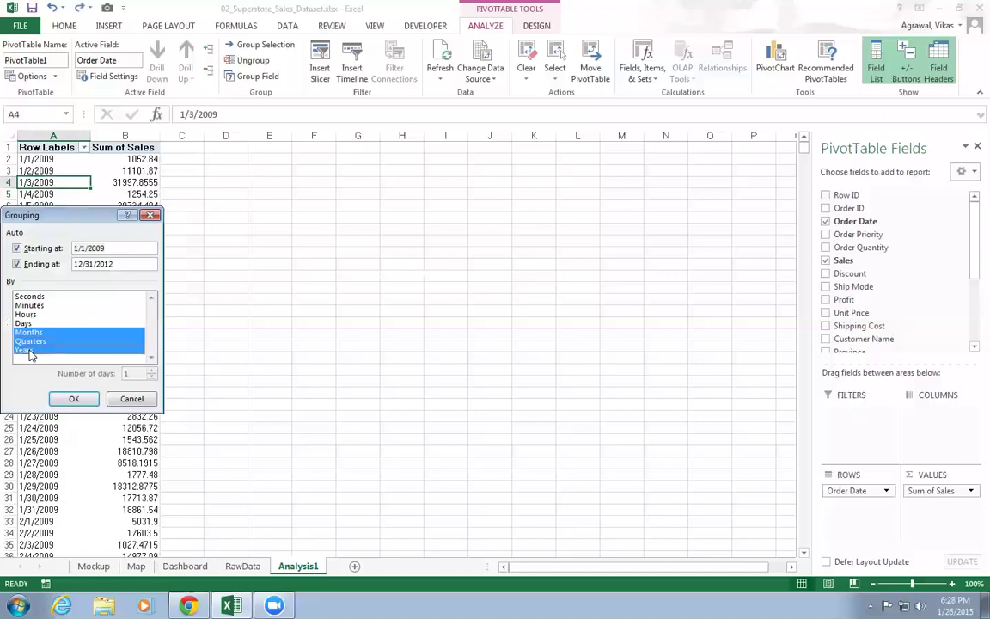
click(72, 399)
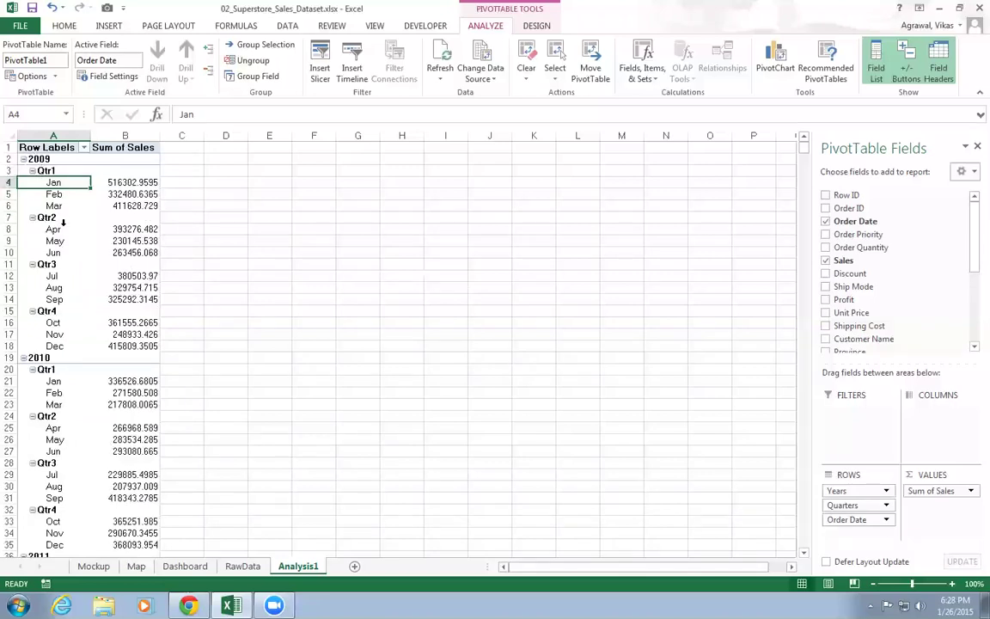
scroll(334, 349, down, 11)
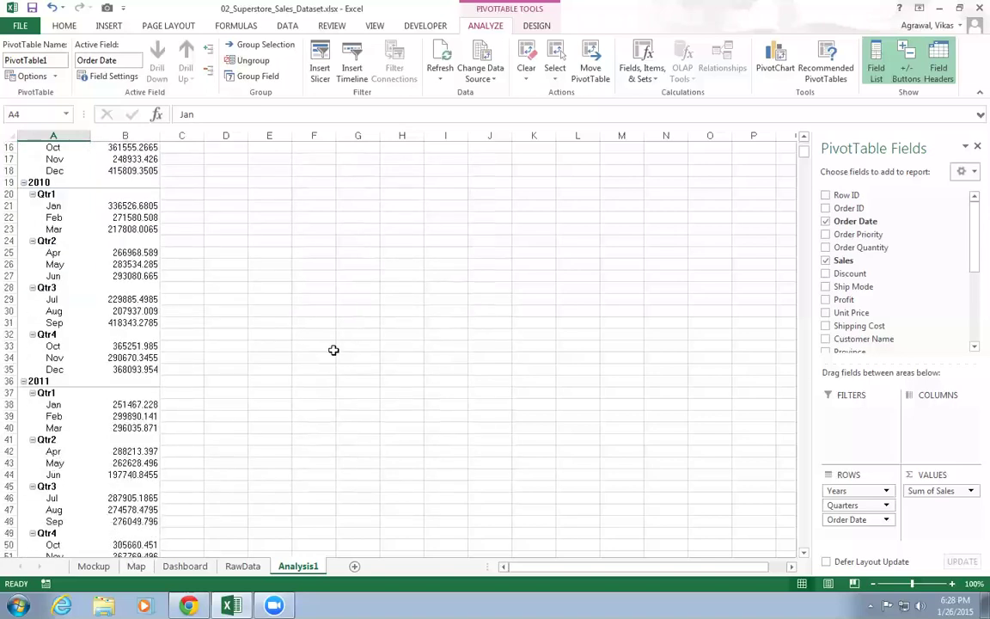
scroll(333, 349, up, 11)
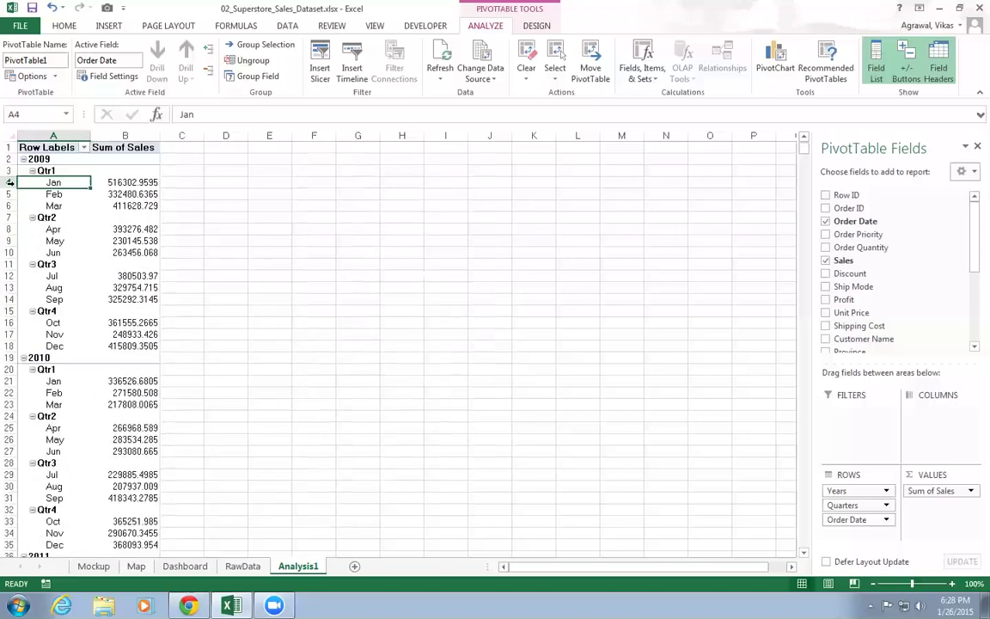
- Remove Months from the order date grouping, keeping only Quarters and Years
right_click(39, 168)
click(86, 318)
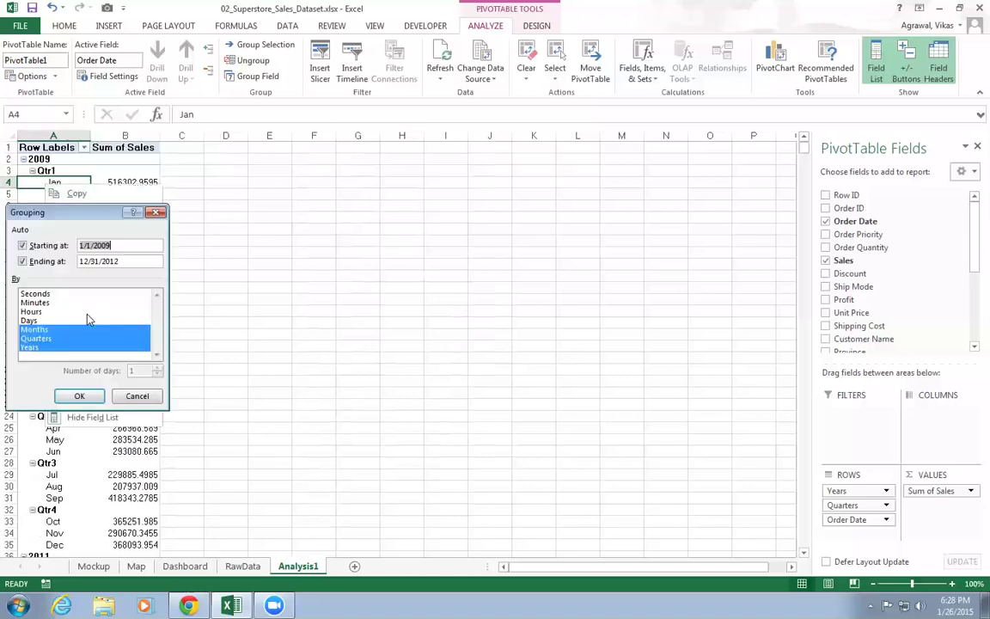
click(43, 330)
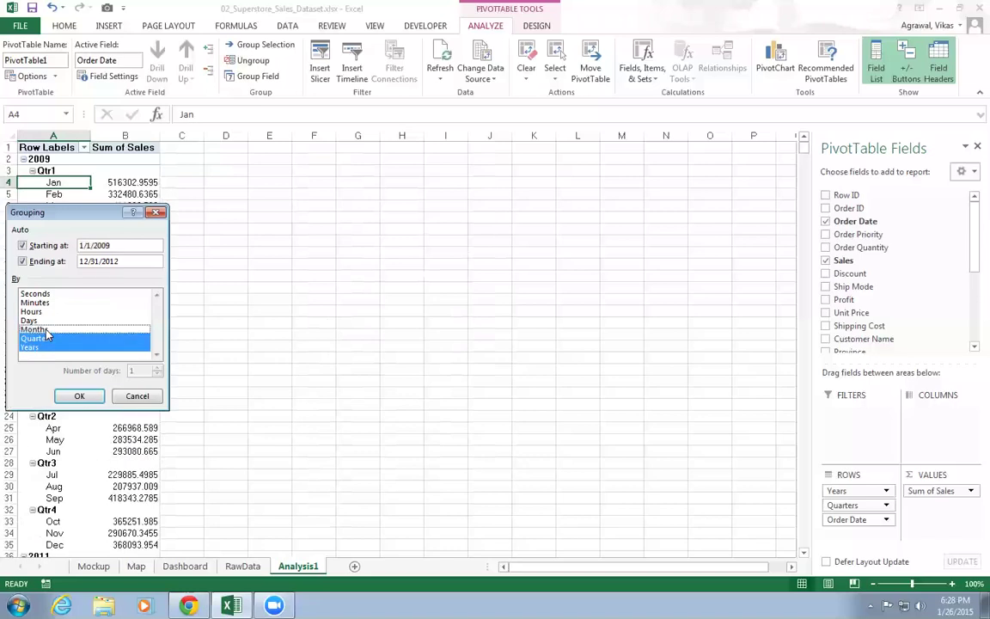
click(79, 395)
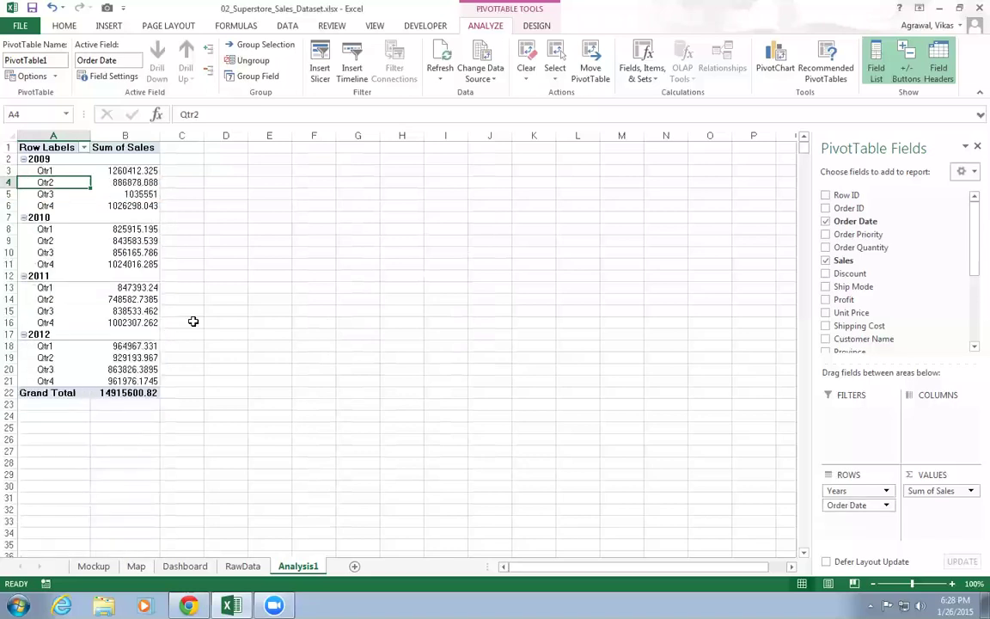
click(283, 307)
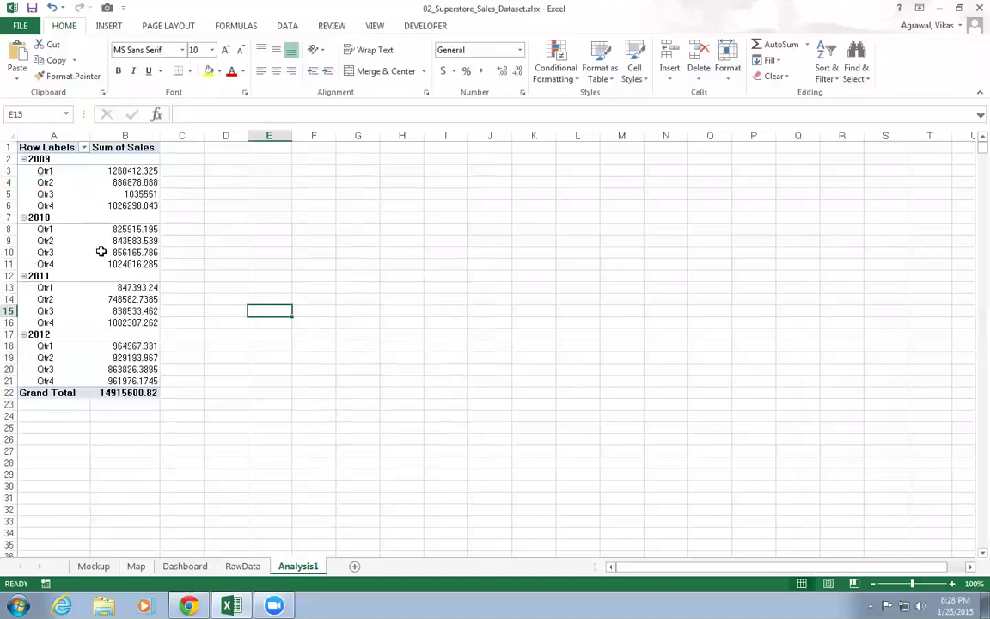
click(109, 27)
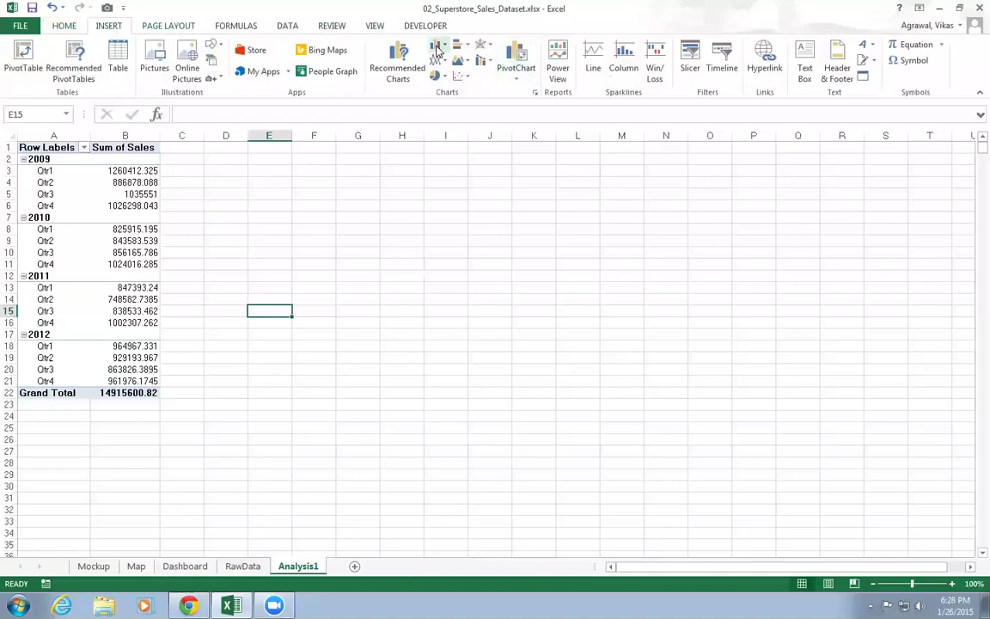
click(438, 49)
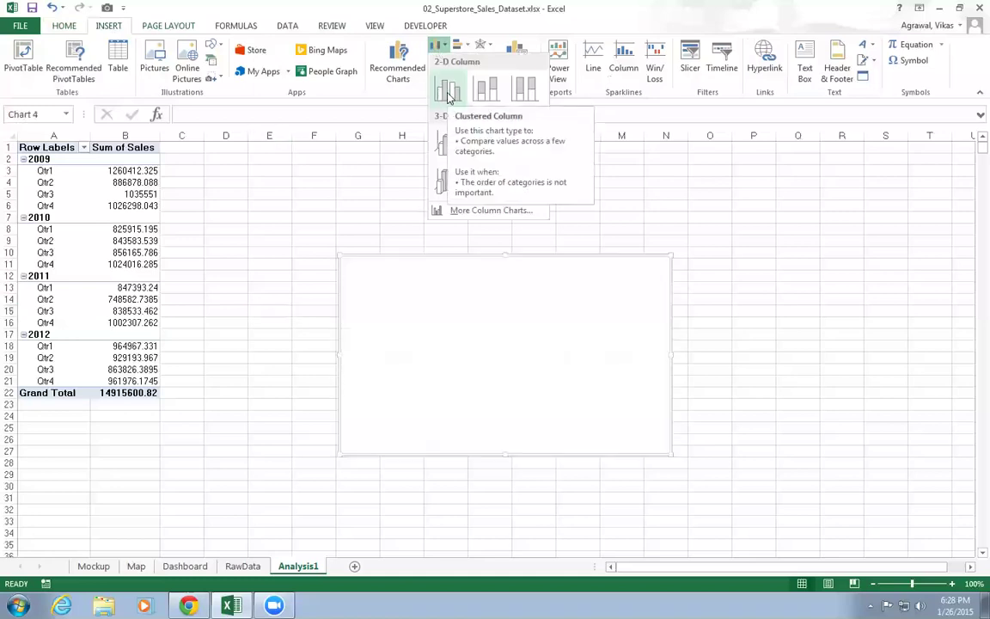
click(95, 237)
click(95, 238)
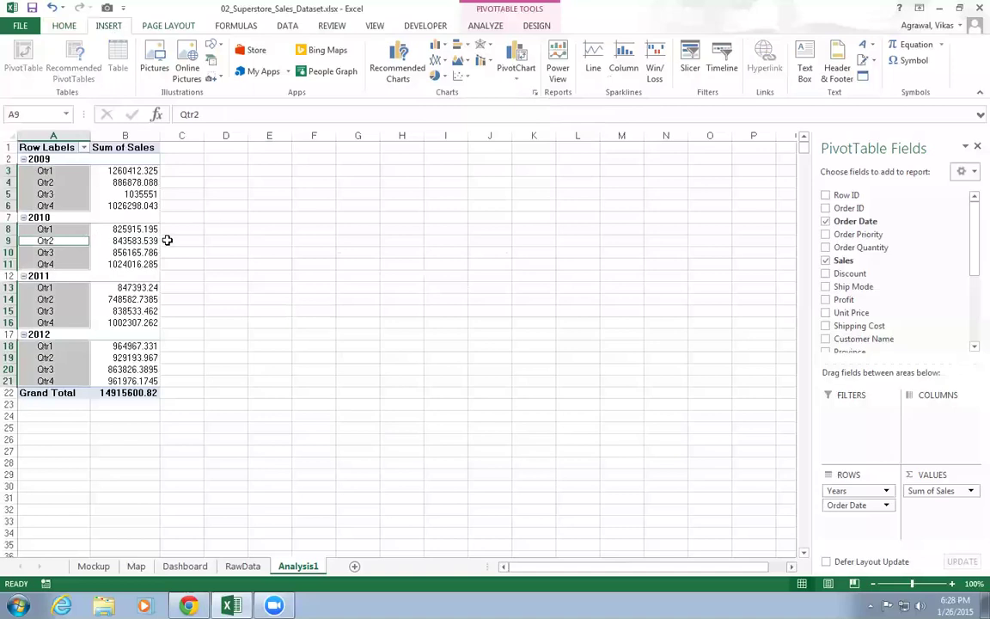
key(Down)
key(Down)
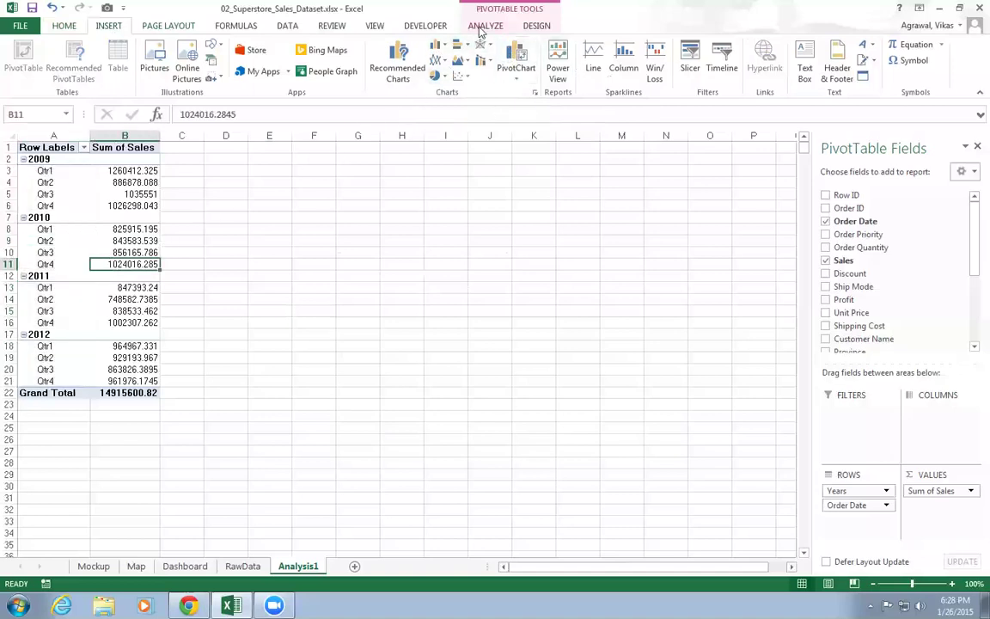
click(534, 27)
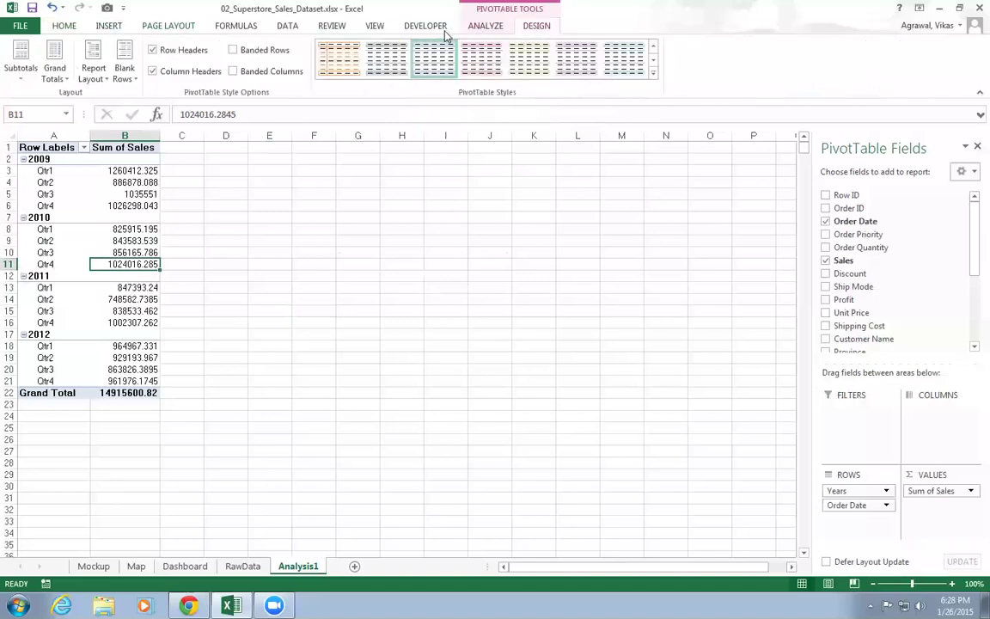
click(425, 26)
click(481, 26)
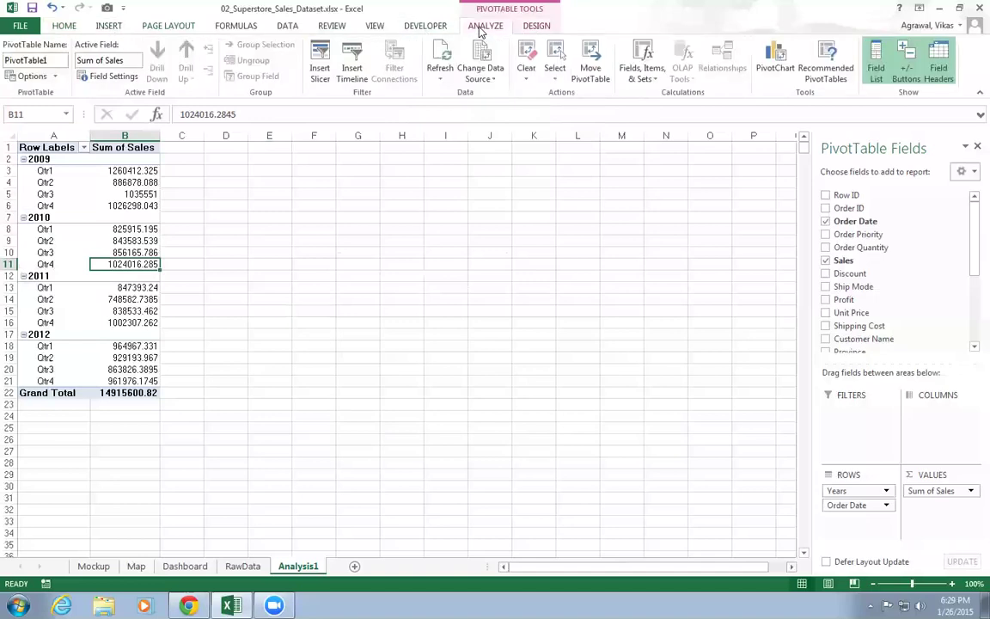
click(425, 25)
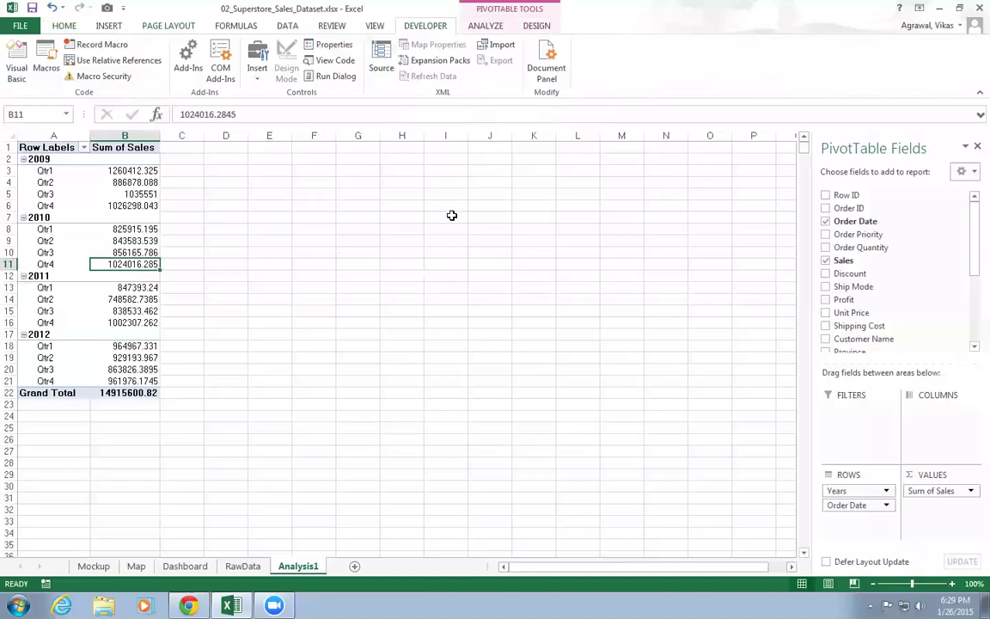
- Insert a clustered column PivotChart of the quarterly sales, widened to about 6.84 inches, and delete it again
click(62, 241)
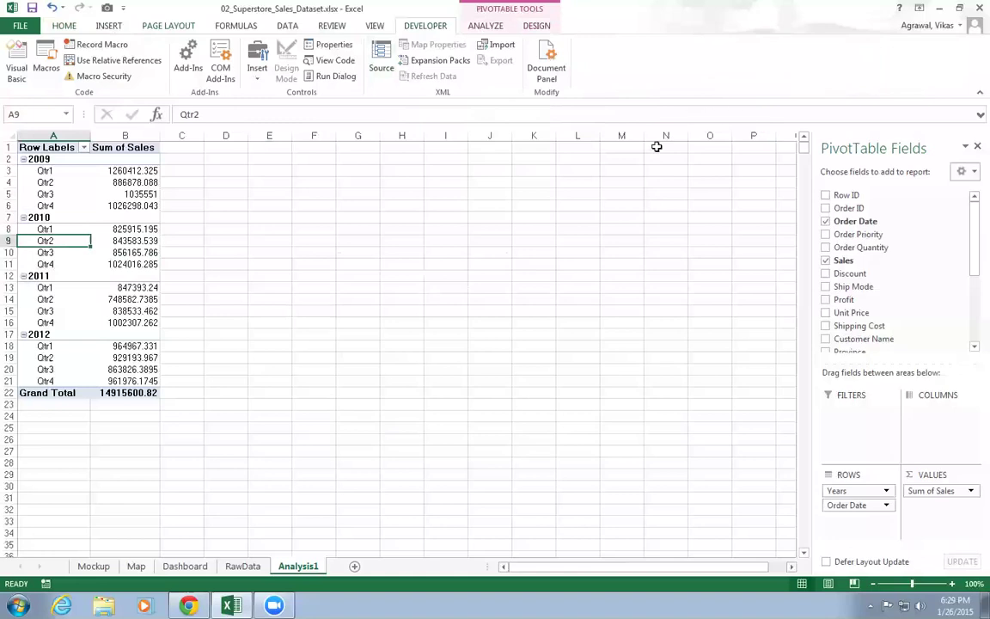
click(480, 28)
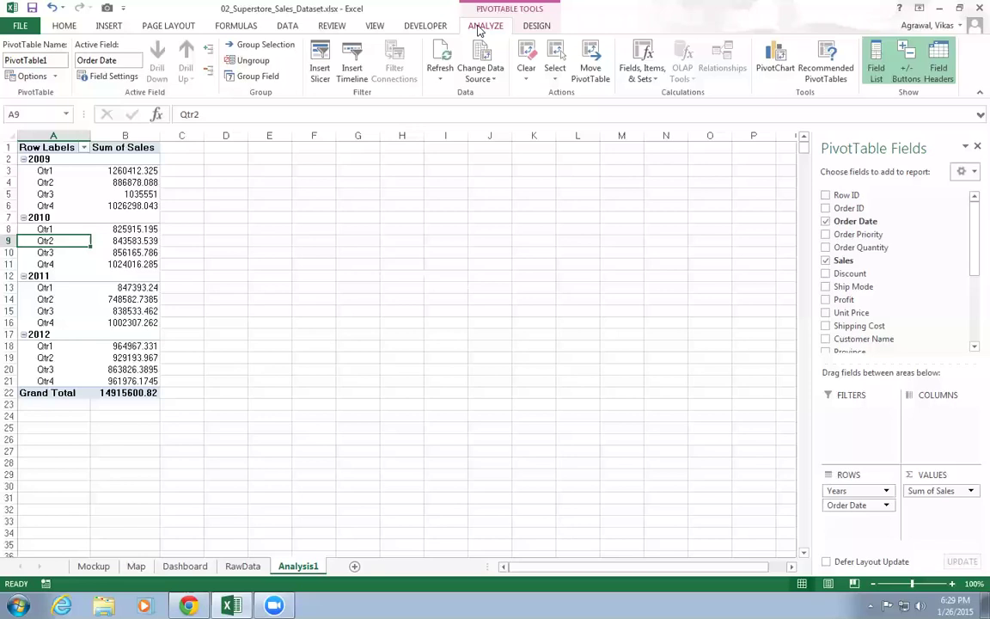
click(777, 58)
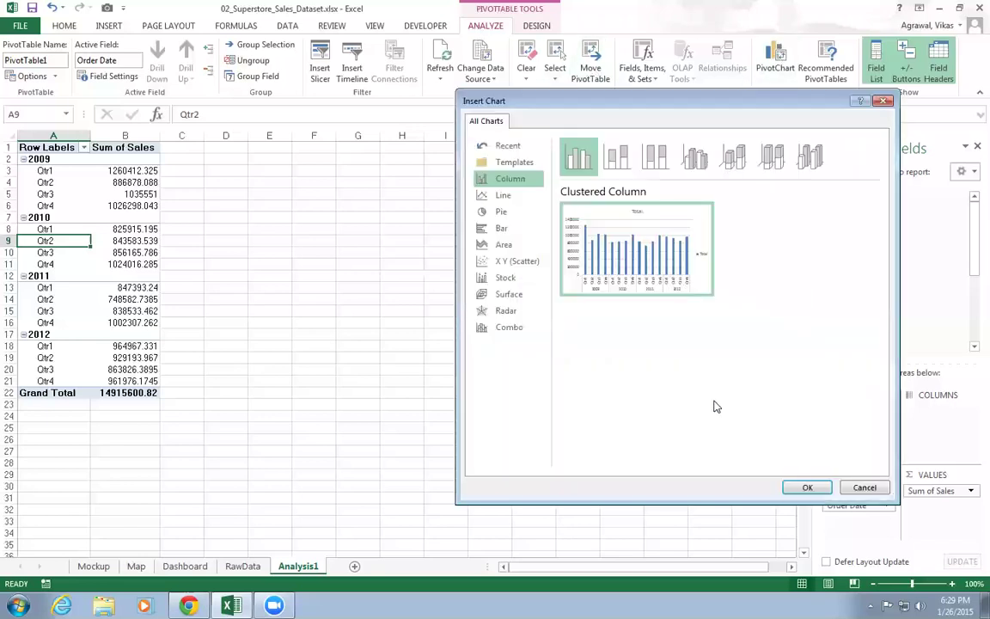
click(806, 487)
drag(495, 272, 542, 195)
drag(615, 394, 736, 394)
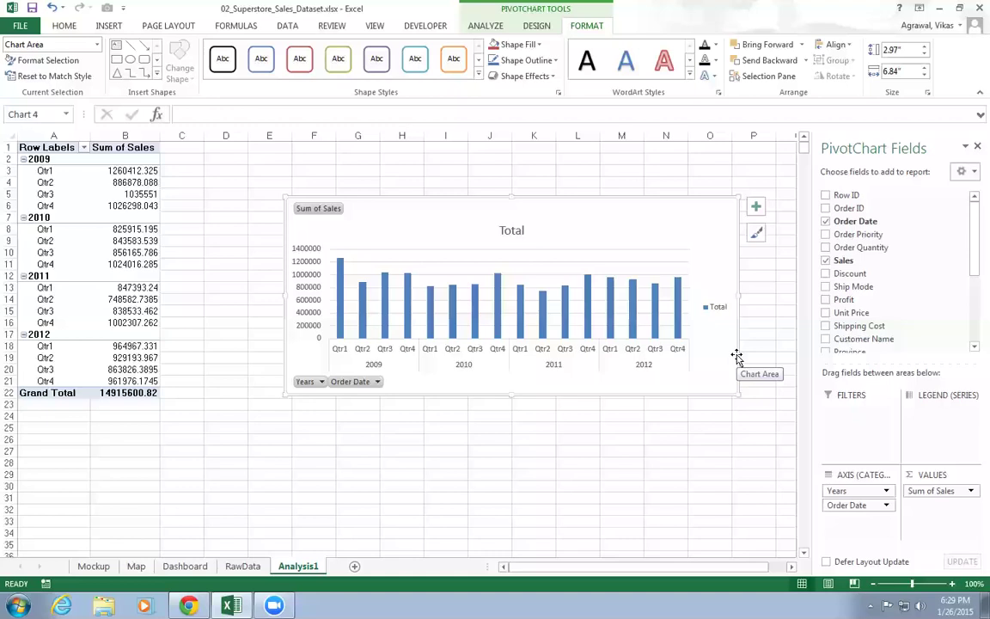
key(Delete)
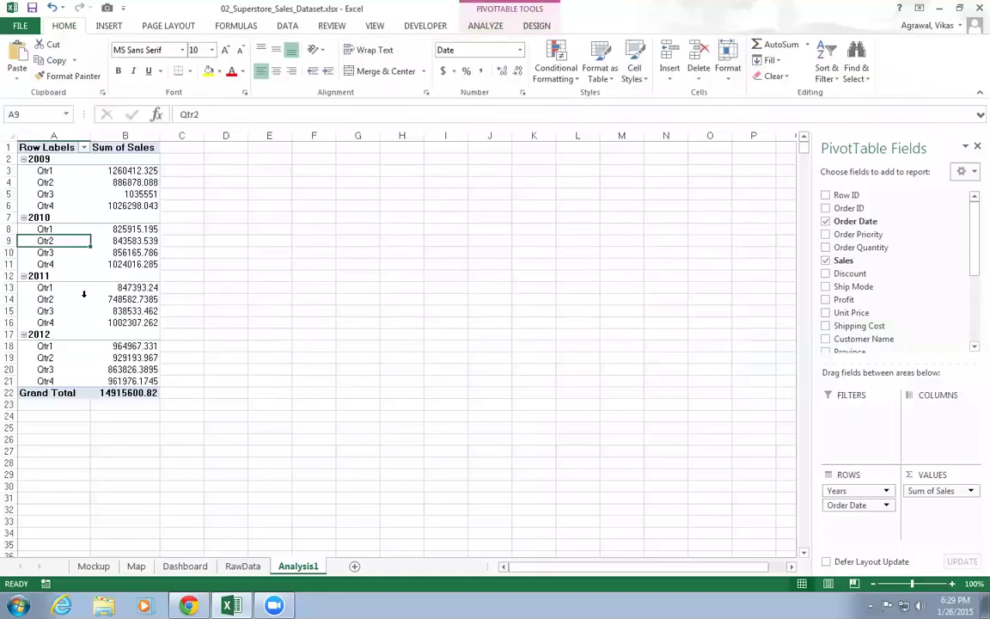
- Regroup the PivotTable's order dates by Years only, removing Quarters
right_click(46, 244)
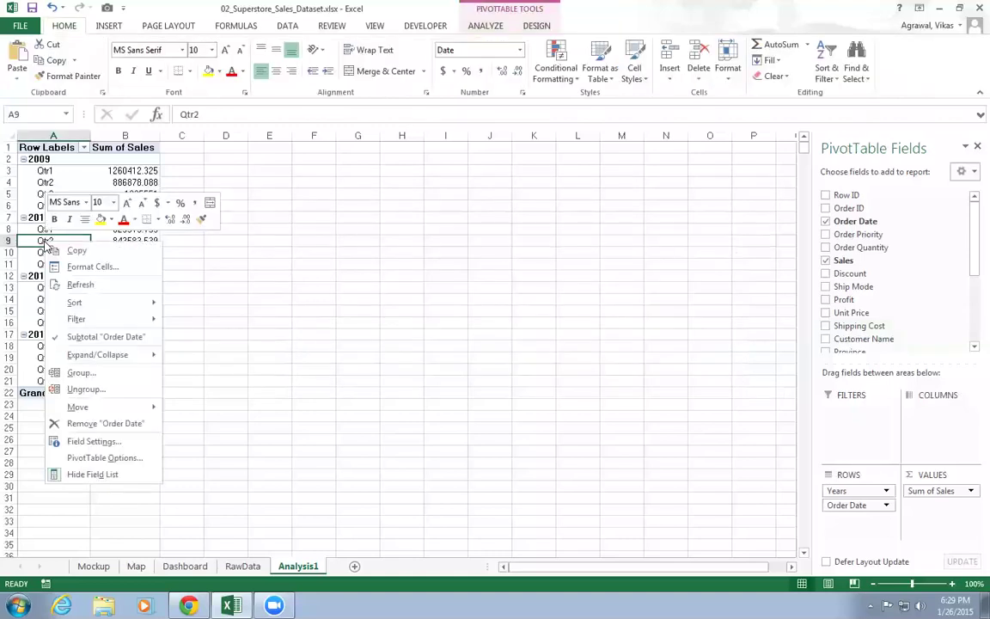
click(82, 372)
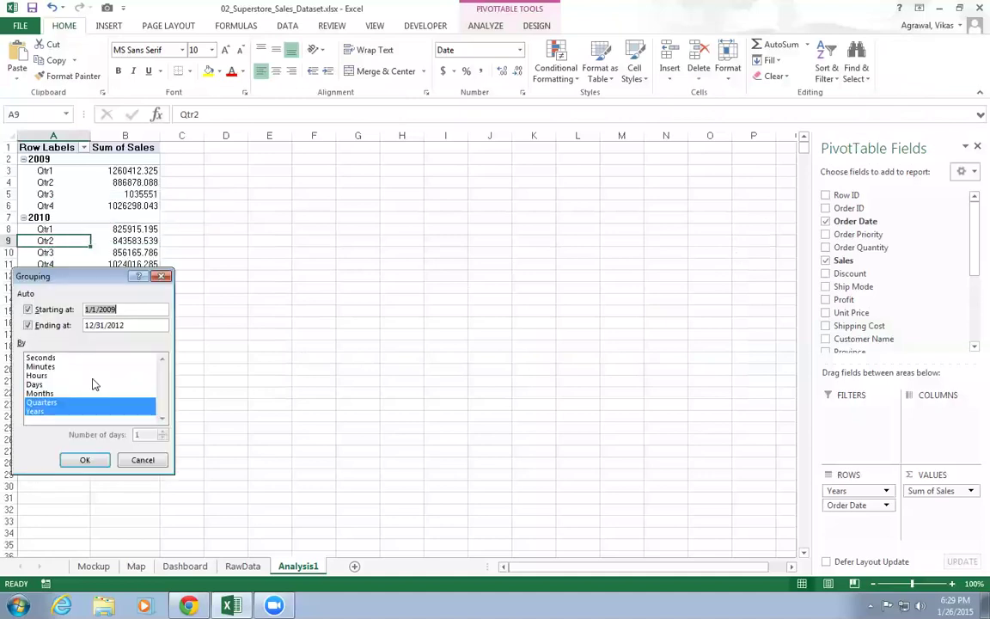
click(52, 403)
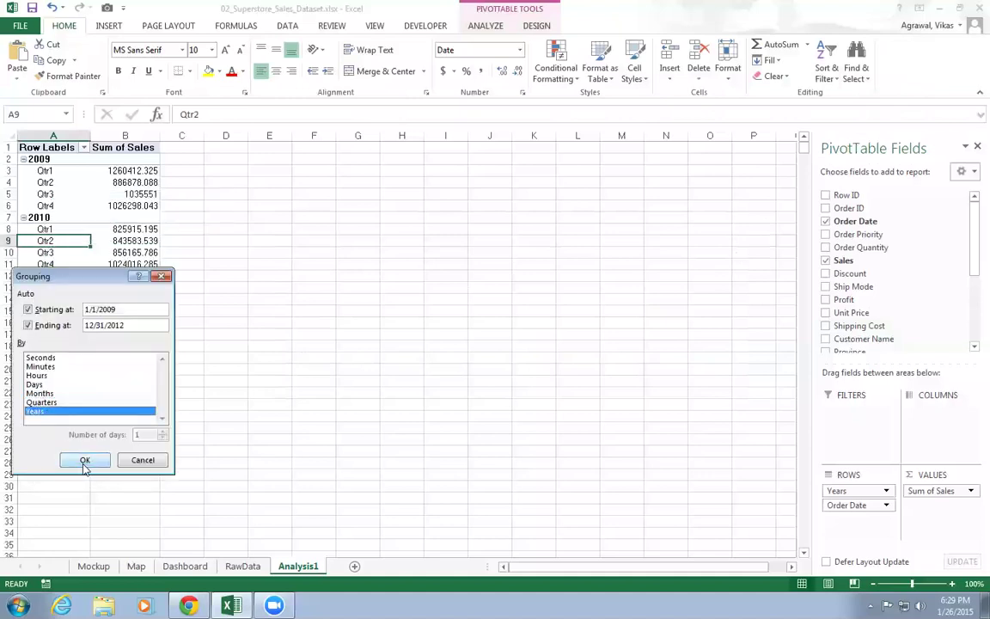
click(84, 461)
- Format the PivotTable's Sum of Sales values as Currency with no decimal places
click(135, 182)
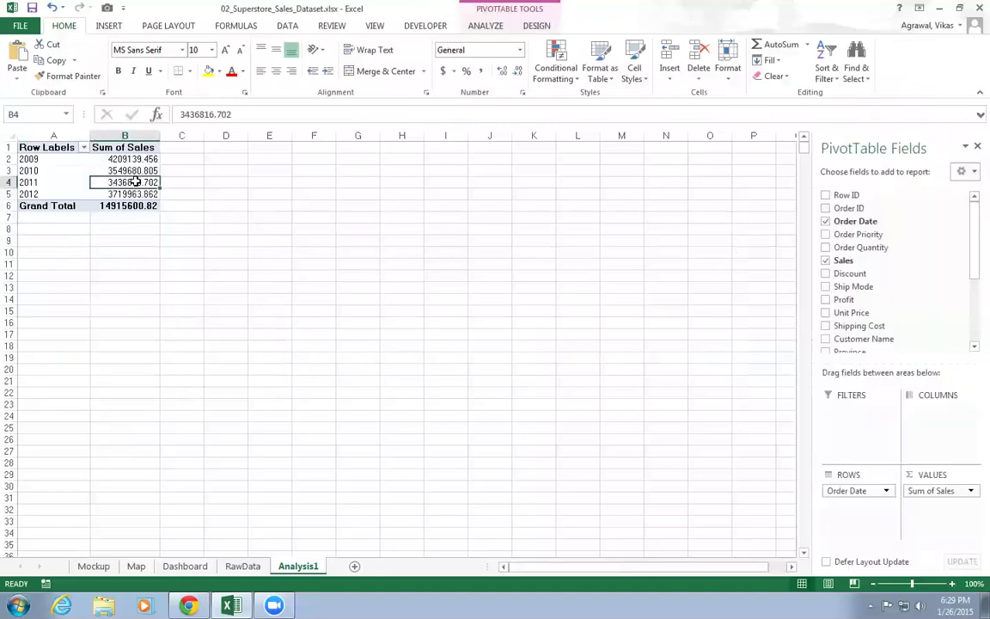
click(938, 493)
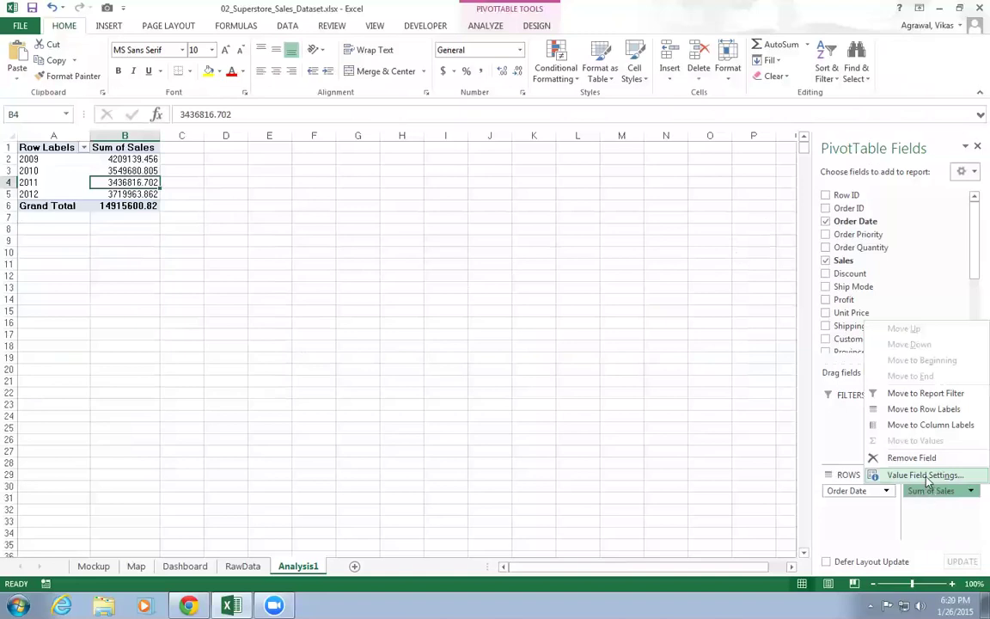
click(926, 475)
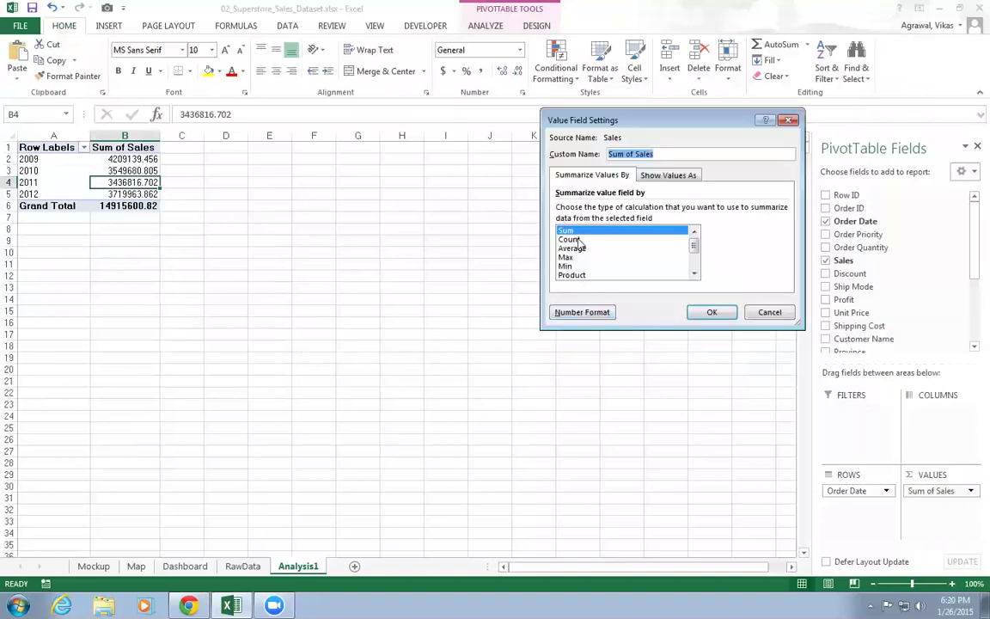
click(581, 311)
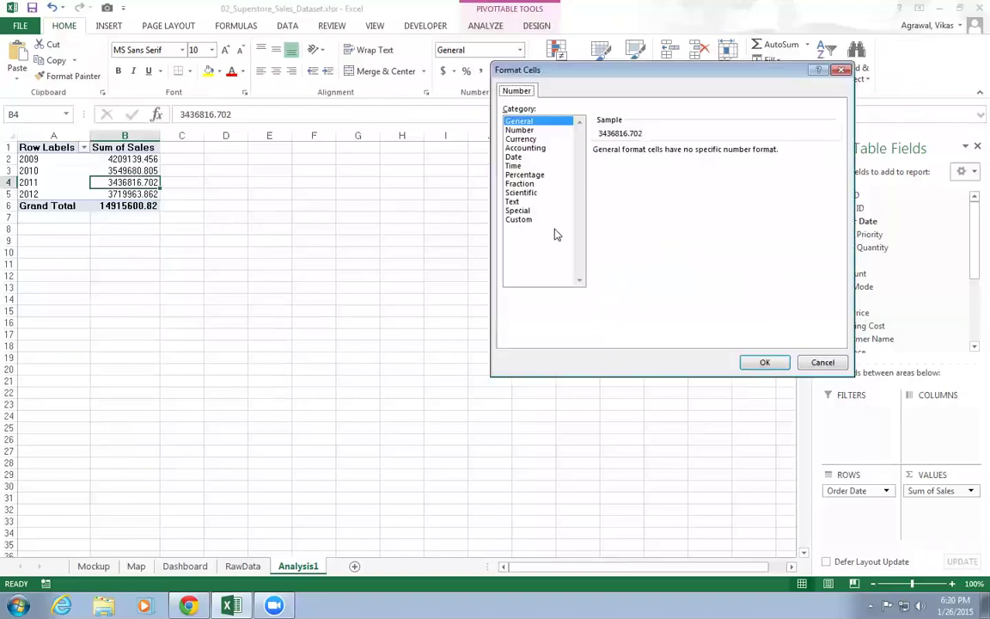
click(522, 139)
click(686, 154)
click(685, 154)
click(756, 362)
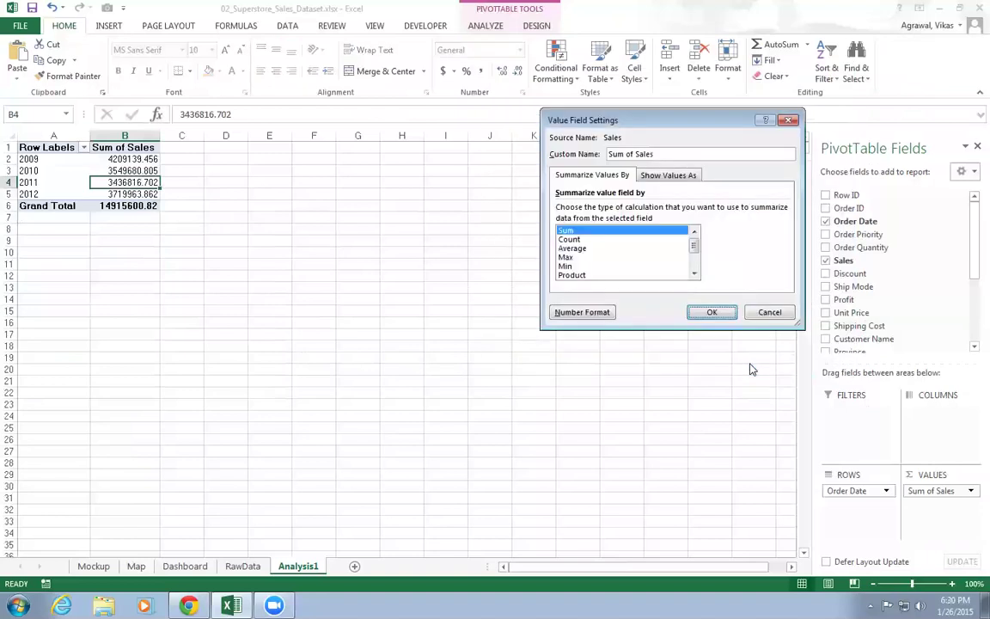
click(710, 313)
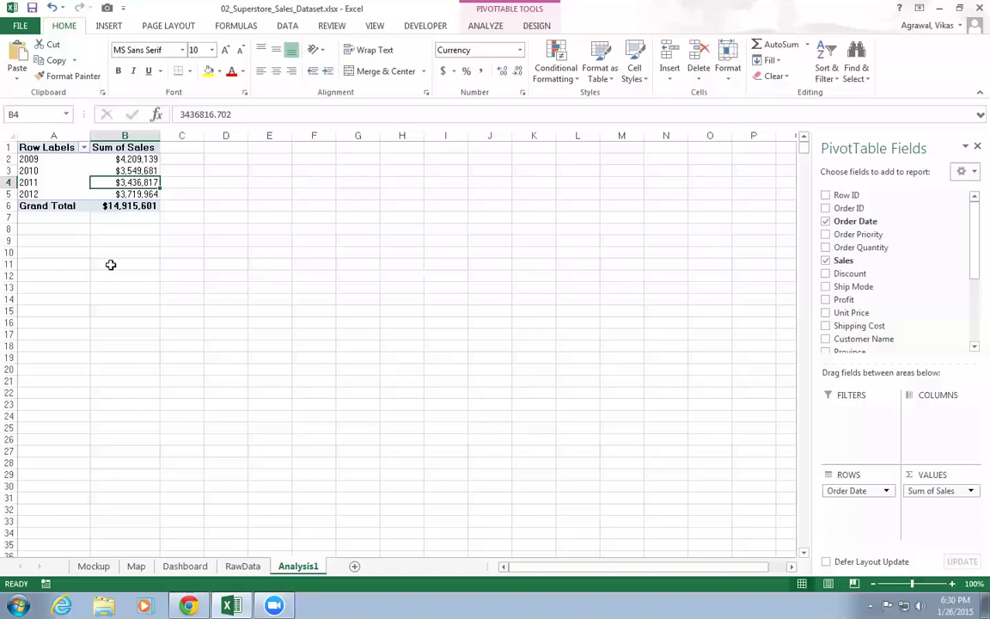
- Copy the yearly sales range A1:B5 and paste it transposed at cell C10
drag(44, 147, 145, 194)
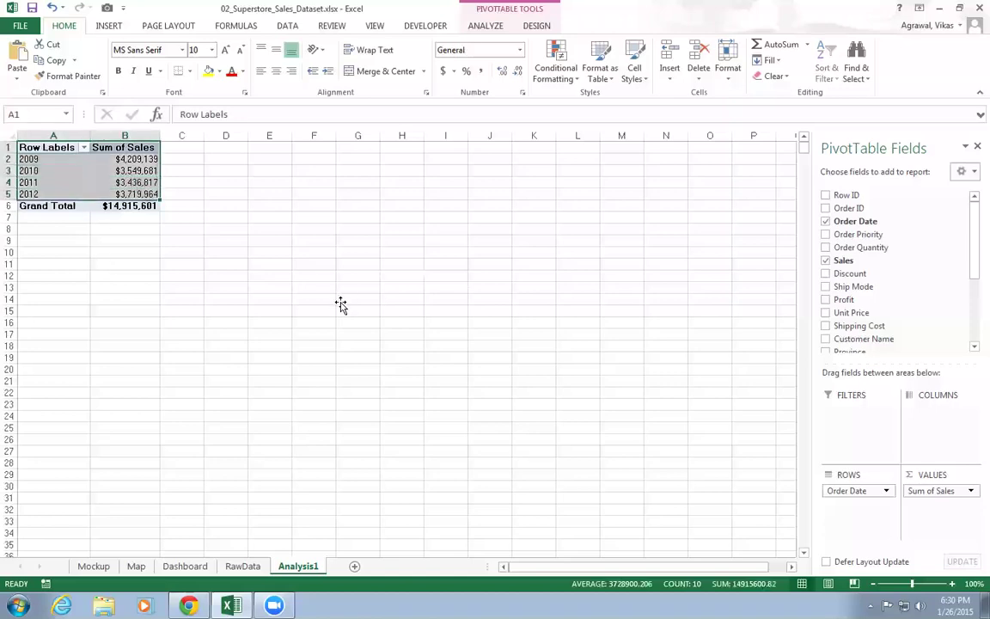
key(ctrl+c)
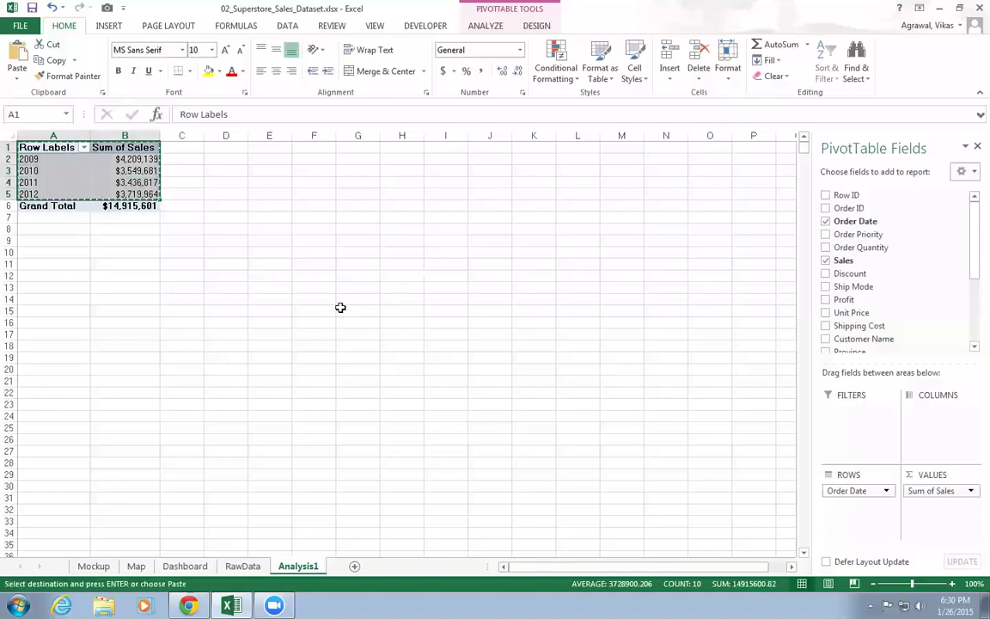
right_click(171, 255)
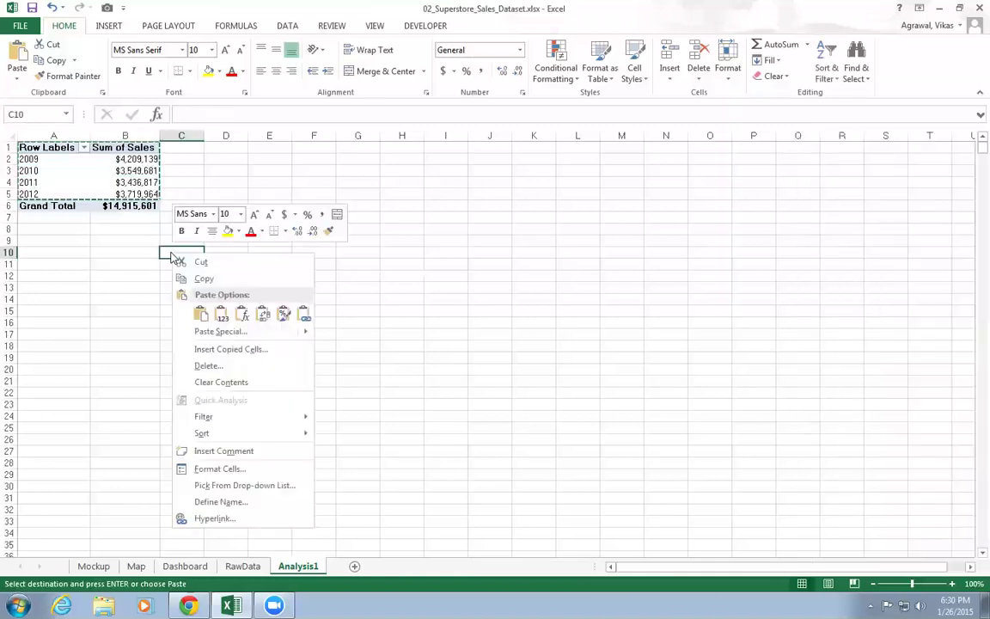
mouse_move(234, 333)
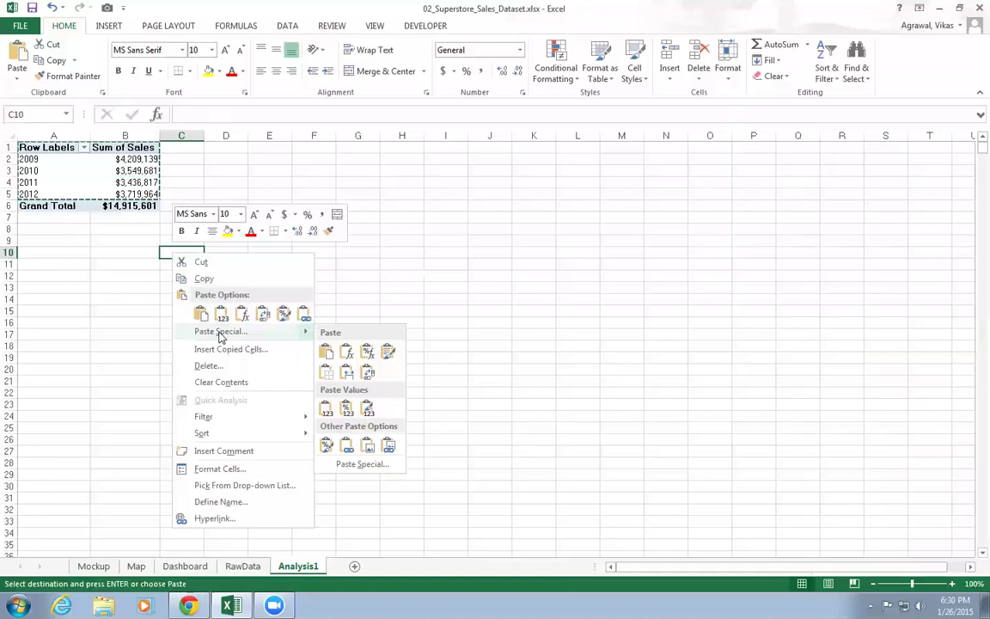
click(282, 333)
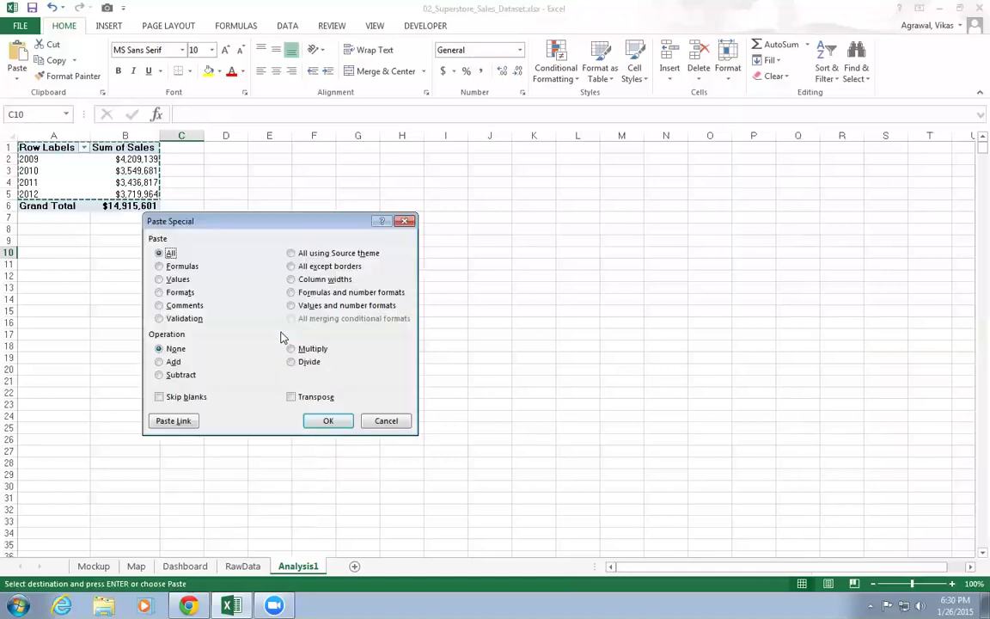
click(292, 397)
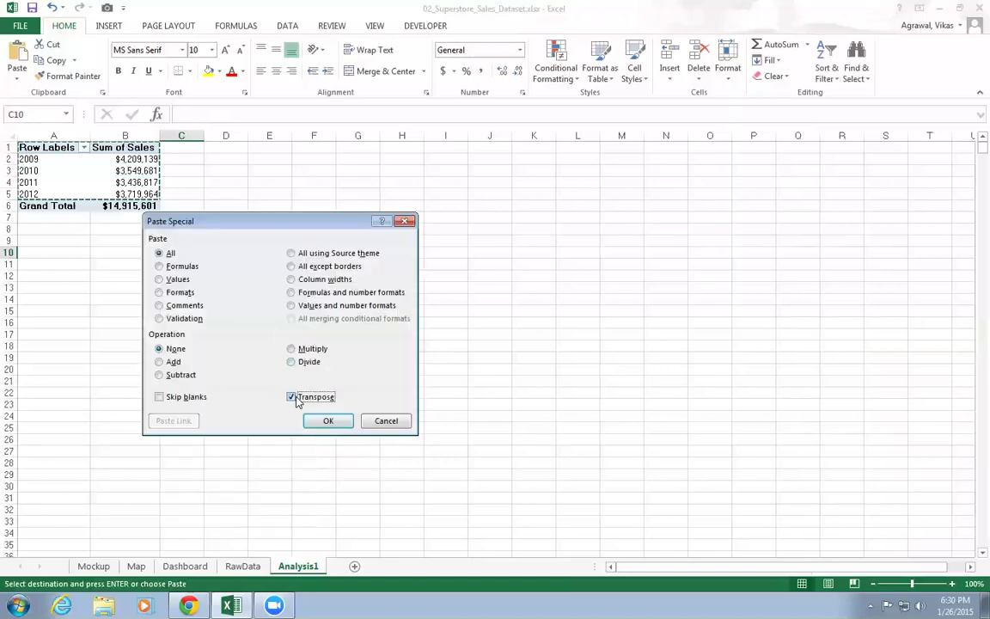
click(327, 421)
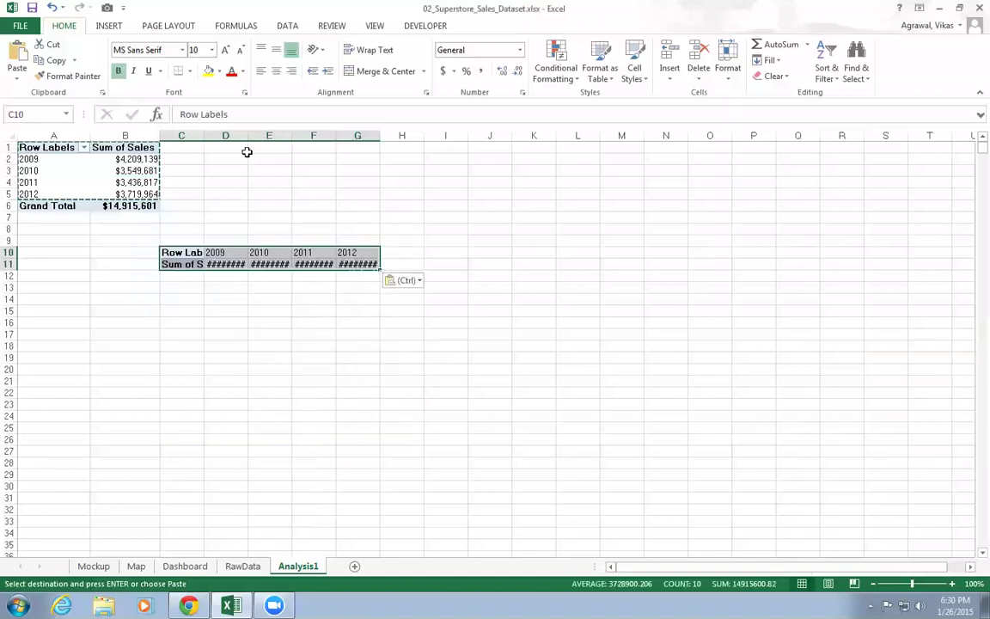
- Fit the widths of columns C to G to their contents and delete the stray empty shape below the transposed table
click(259, 186)
double_click(247, 135)
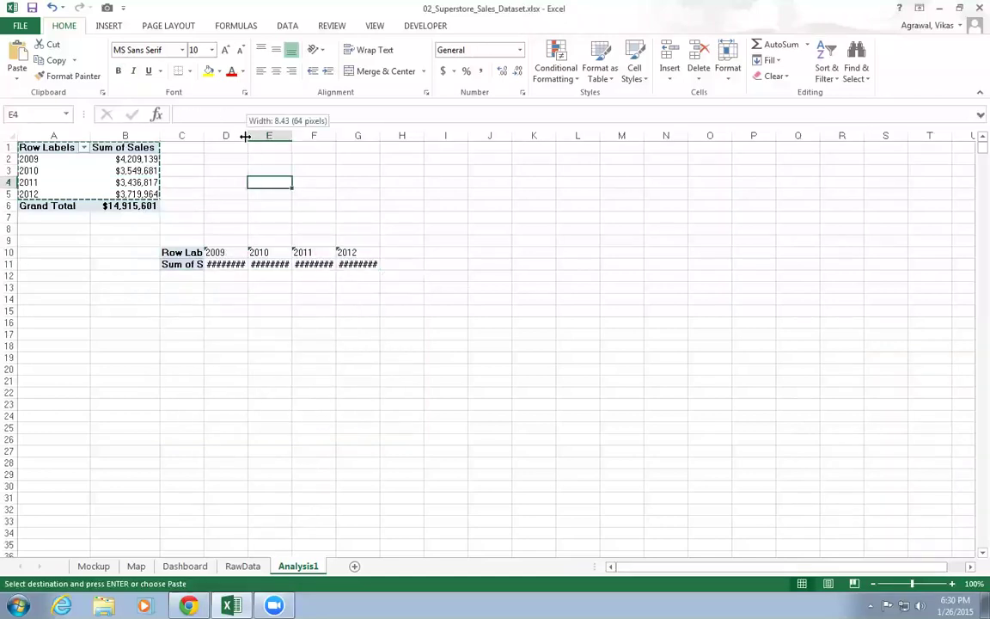
double_click(295, 136)
double_click(340, 136)
double_click(386, 136)
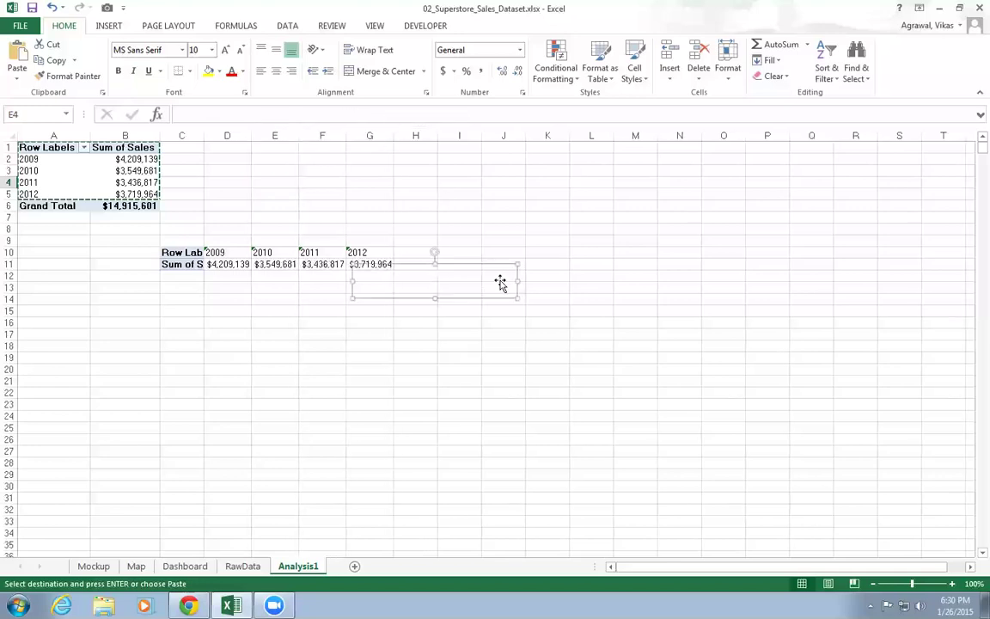
click(500, 283)
double_click(204, 136)
key(Delete)
click(347, 332)
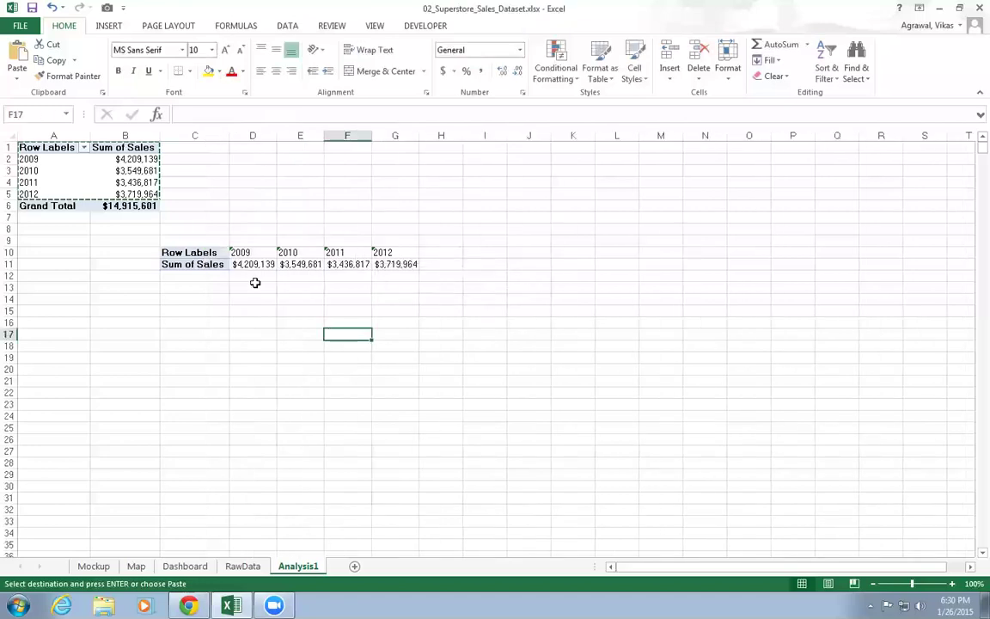
- Clear the Row Labels heading from cell C10 of the transposed table
click(191, 252)
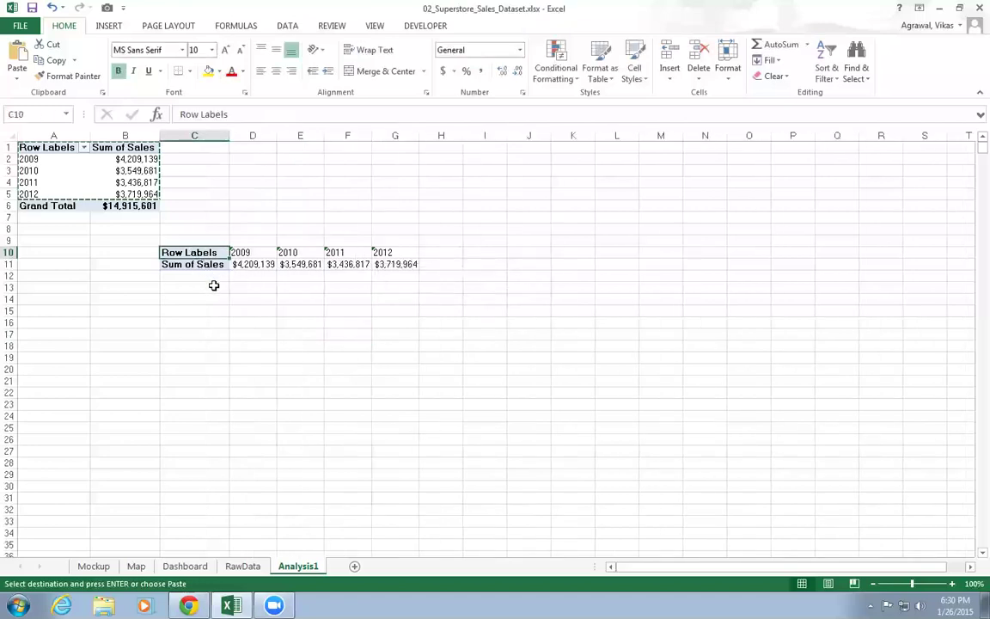
double_click(203, 252)
click(275, 285)
click(219, 254)
key(Delete)
click(300, 428)
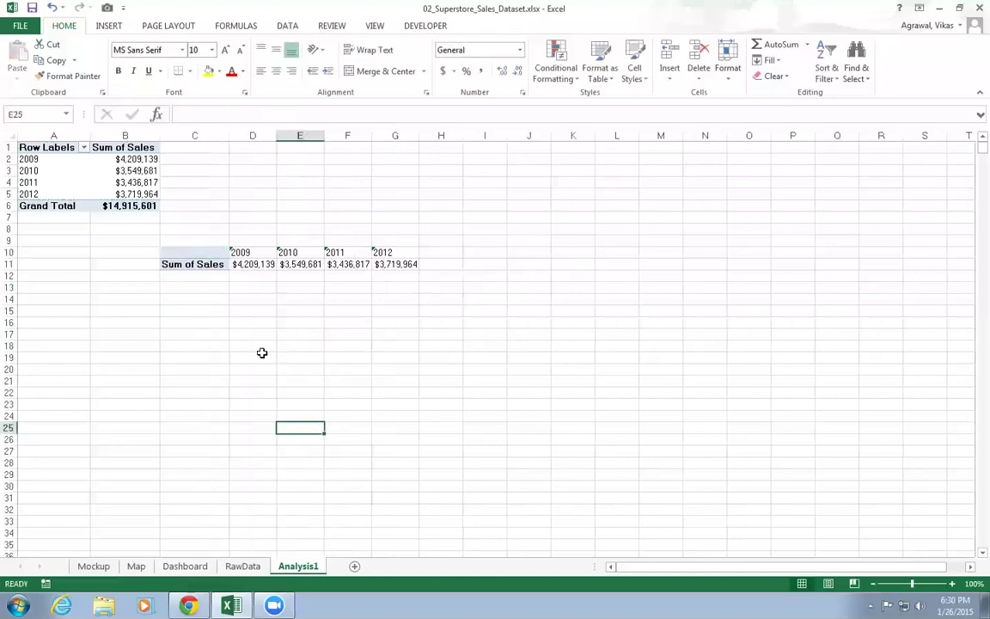
- Change the row label in C11 to Actual Sales and enter Target Sales as the row label in C12
click(203, 268)
double_click(206, 265)
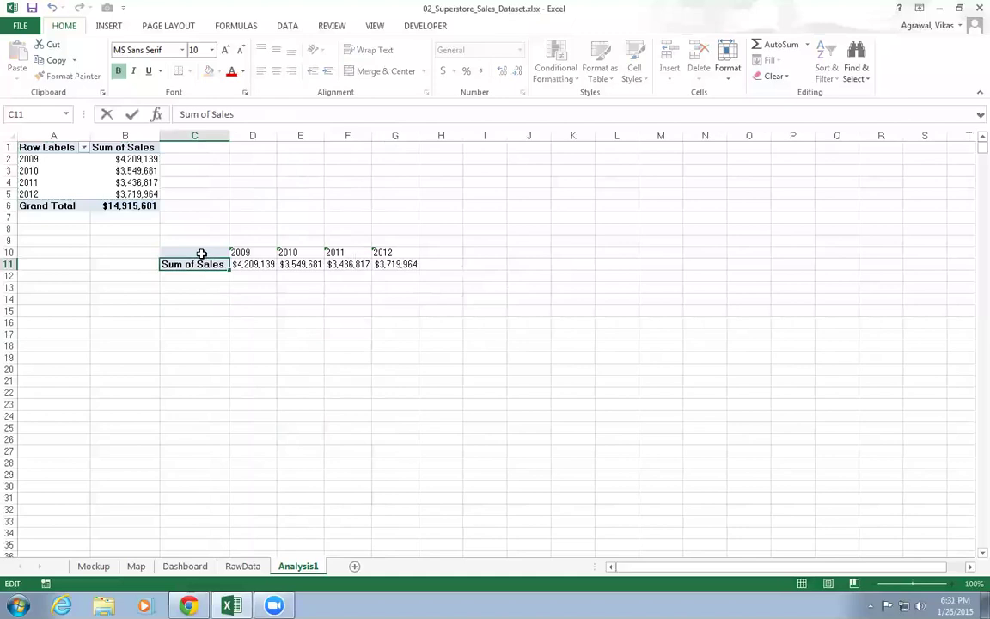
drag(225, 265, 142, 266)
click(194, 267)
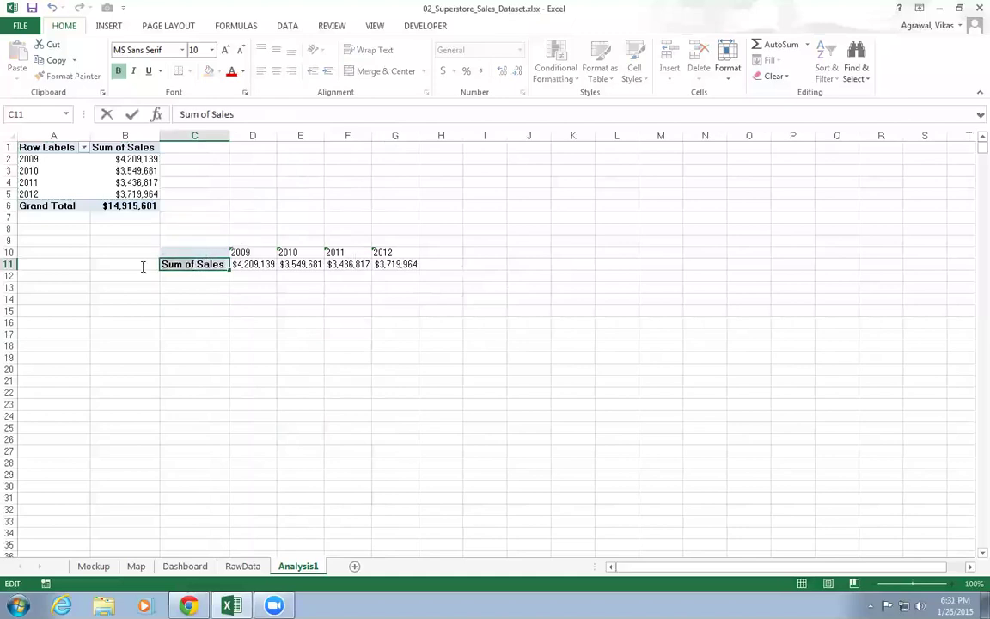
text(Actual)
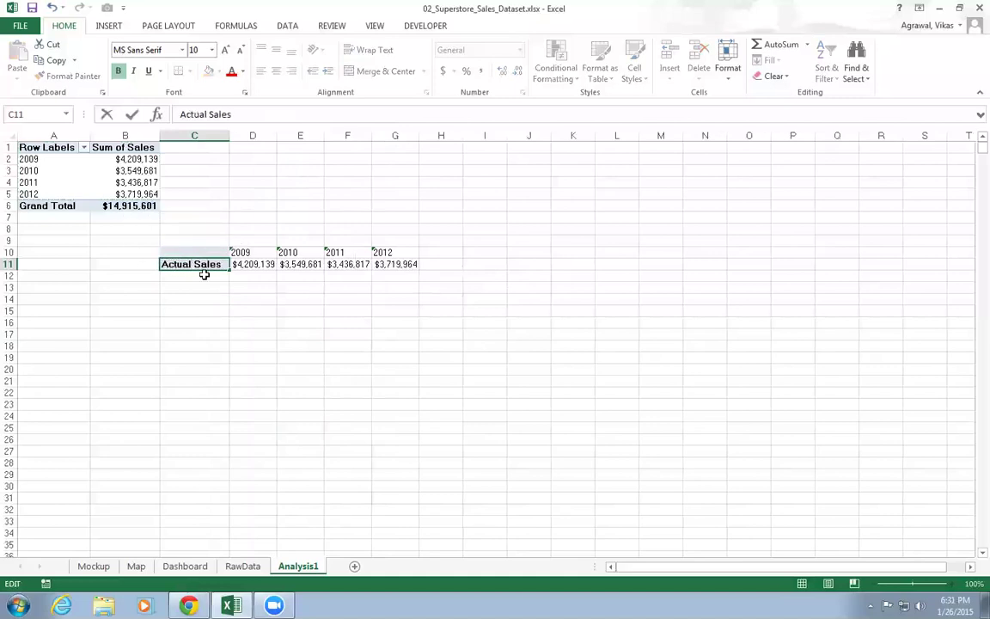
click(204, 274)
text(Target Sales)
key(Tab)
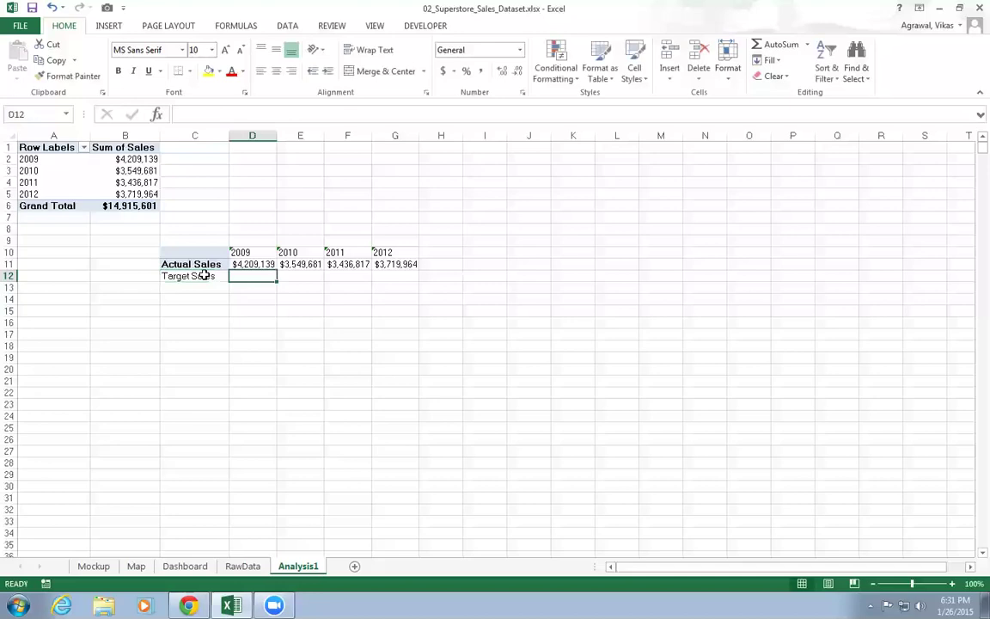
- Set the 2009 target sales in D12 equal to the actual sales in D11
text(=)
key(Up)
key(Return)
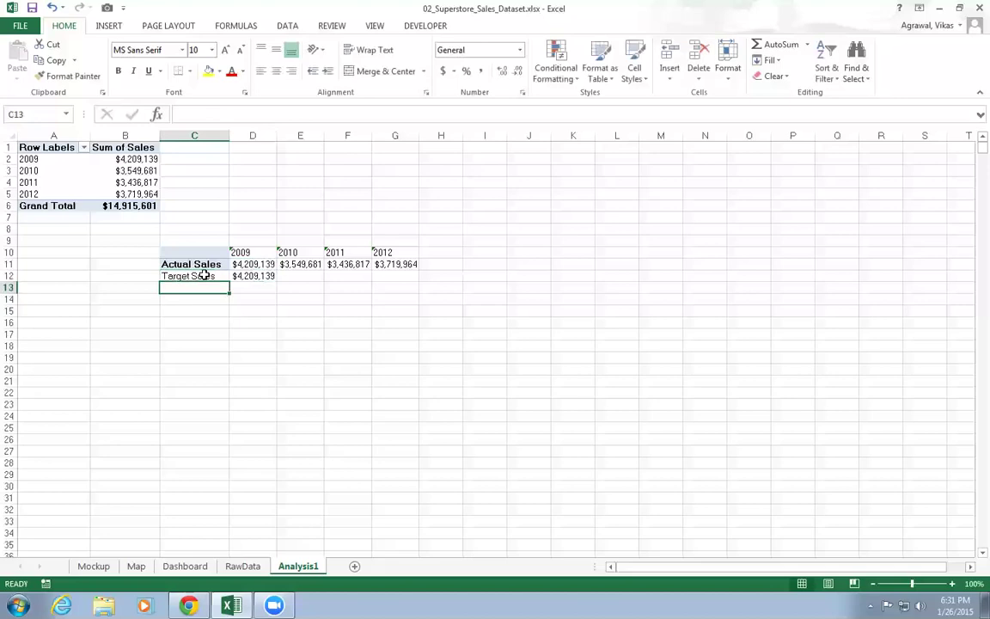
- Enter =1.05*D11 as the 2010 target in E12 and fill the formula across to G12
click(292, 280)
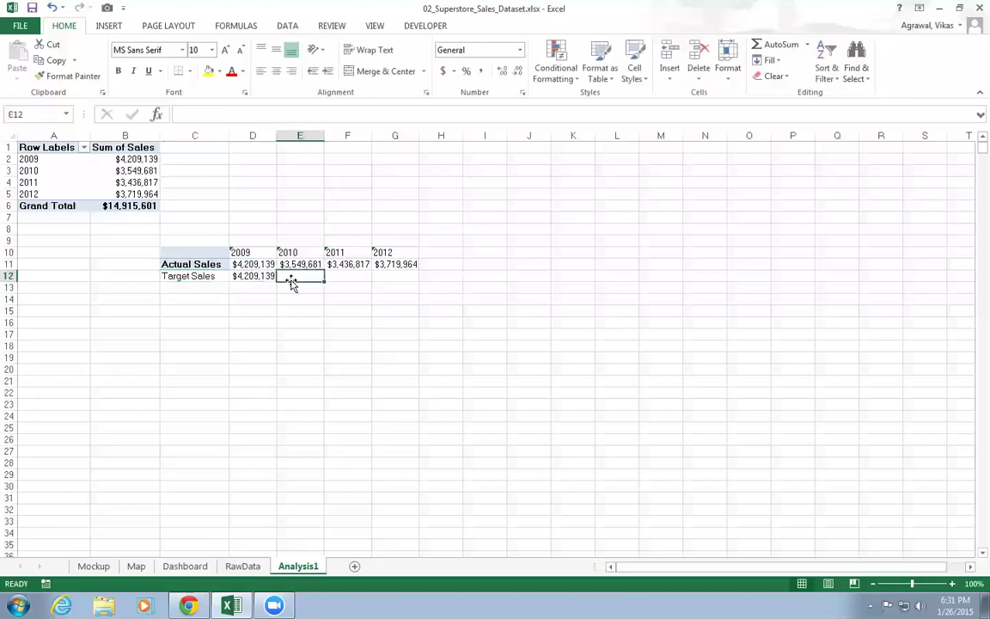
text(=1.05*)
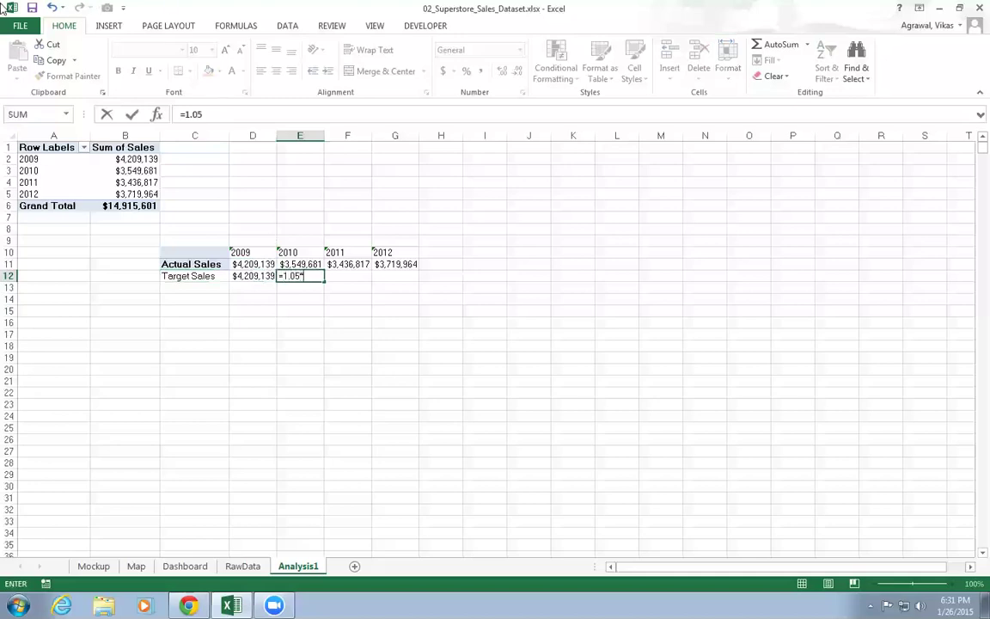
click(248, 265)
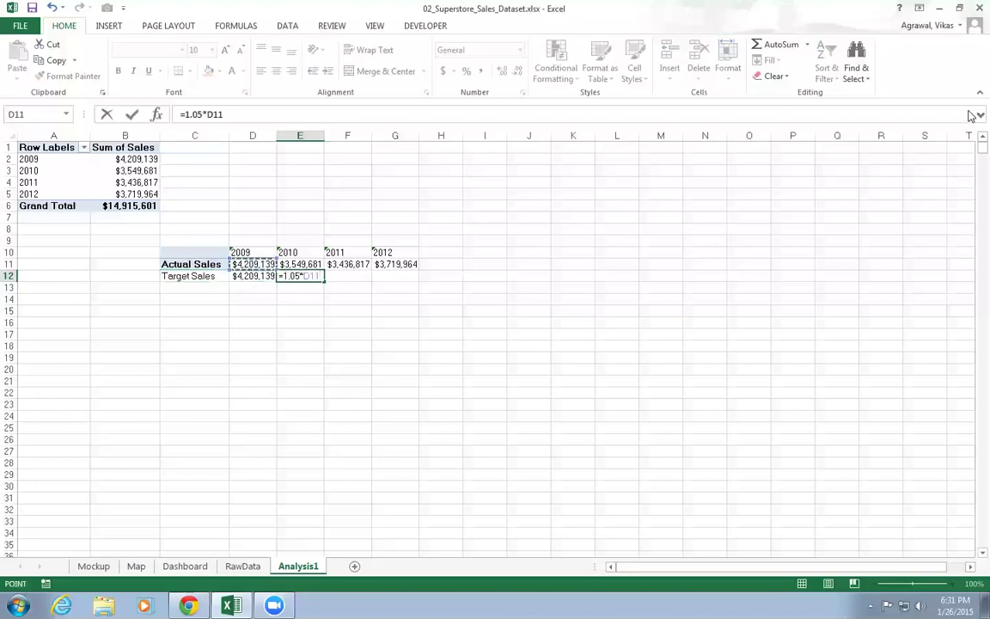
key(ctrl+Return)
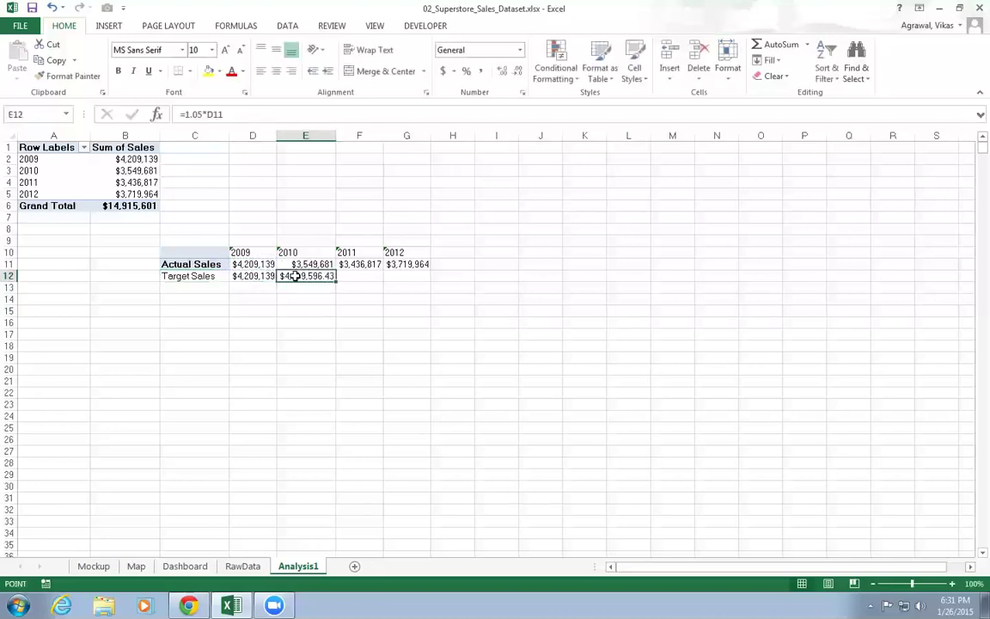
drag(336, 281, 417, 281)
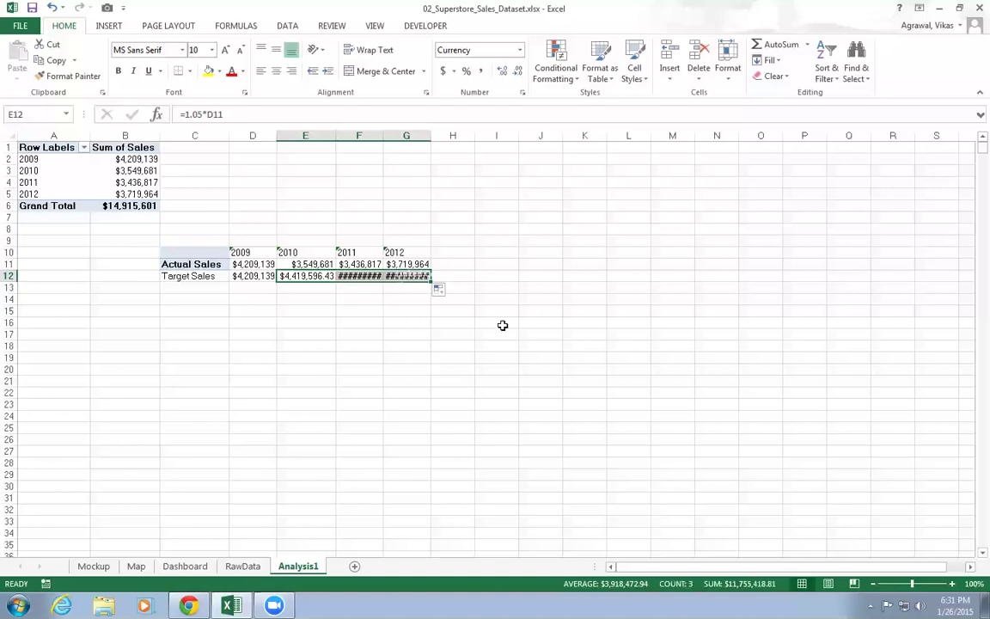
- Widen columns F and G to fit their target values and delete the stray empty picture overlapping the table
click(540, 357)
drag(382, 136, 454, 135)
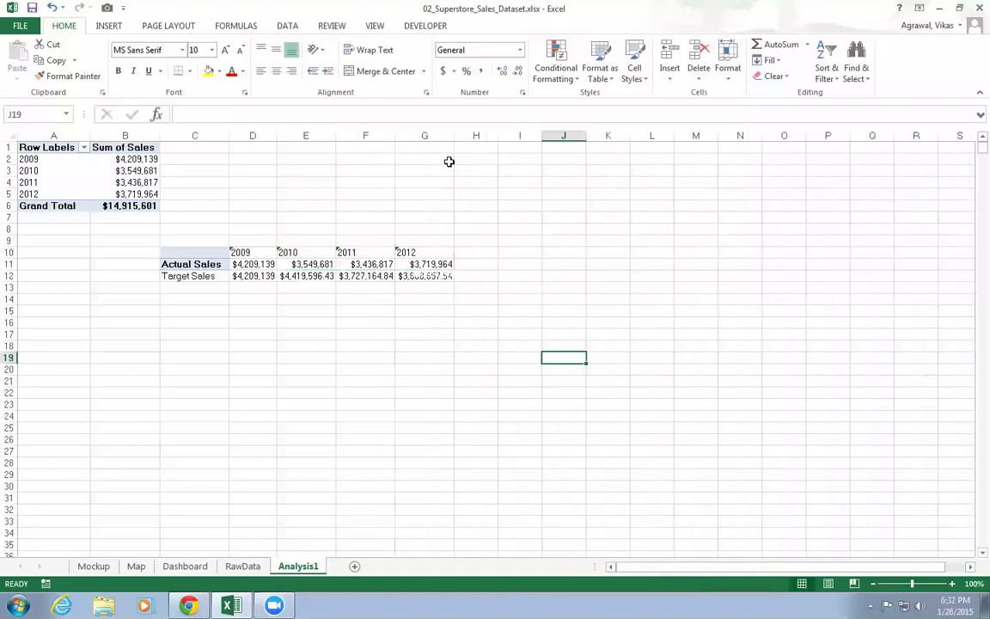
key(ctrl+v)
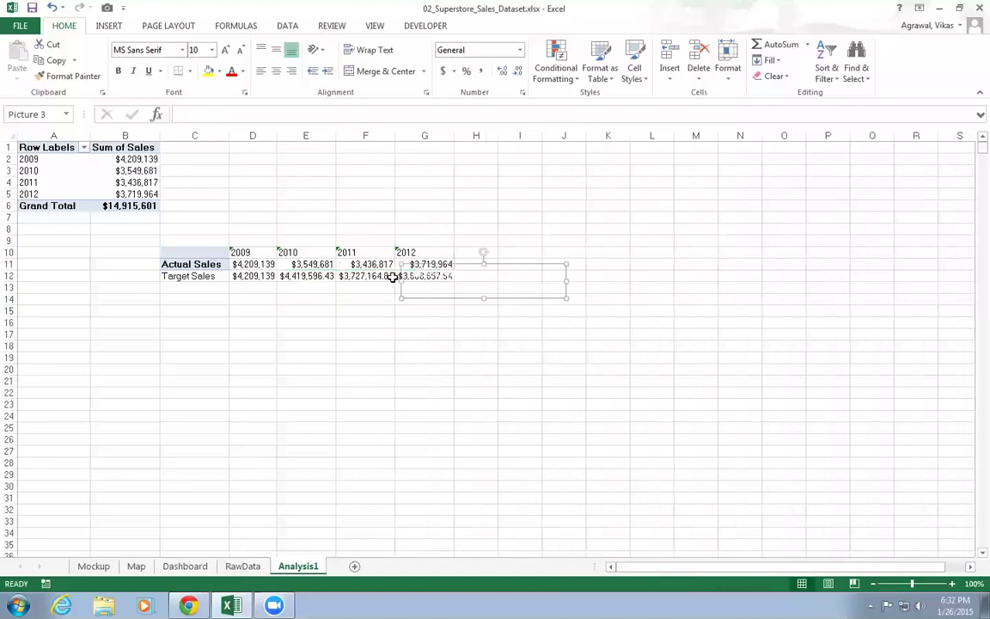
key(Delete)
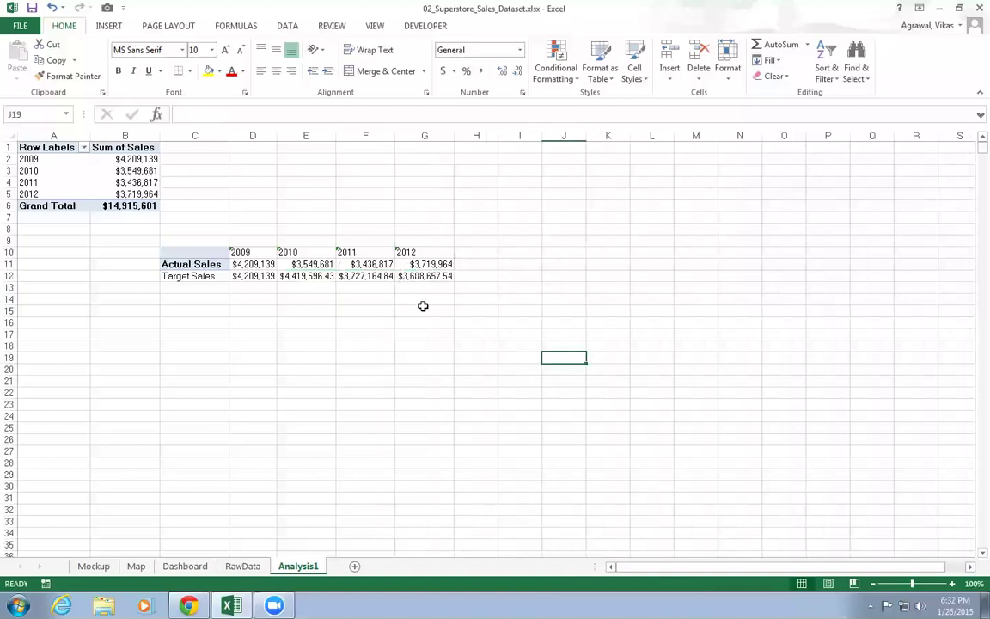
- Remove both decimal places from the target sales values in E12:G12
drag(247, 279, 419, 277)
drag(287, 276, 402, 275)
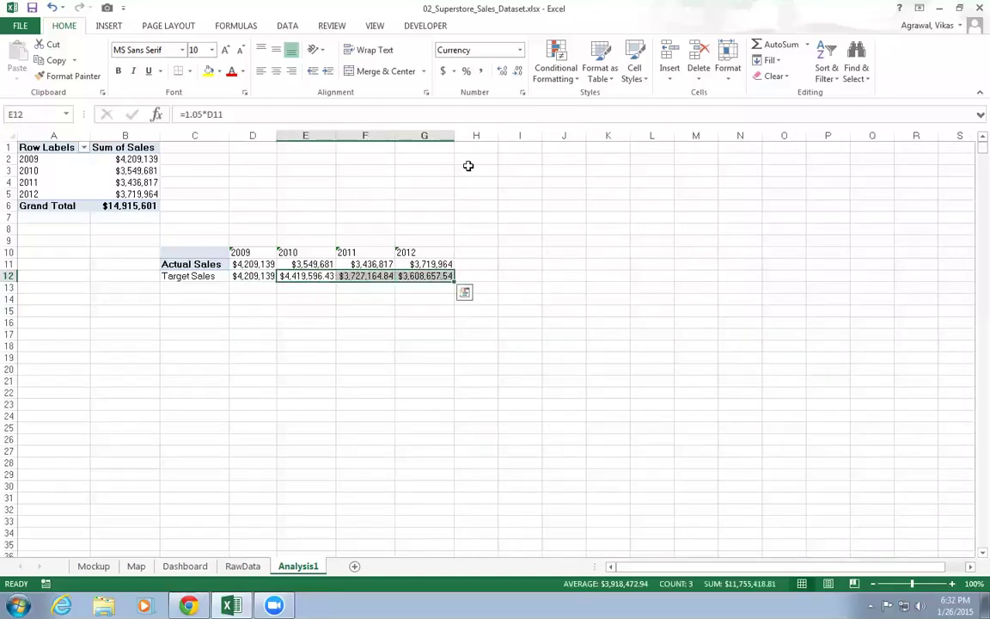
click(519, 71)
click(519, 71)
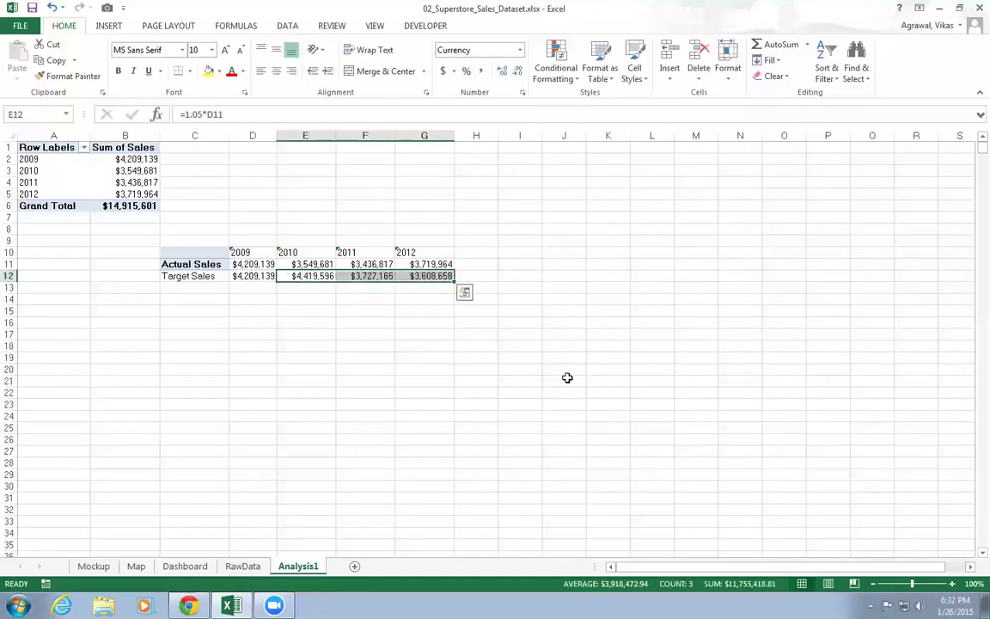
- Apply all borders to the actual versus target table in C10:G12
click(568, 382)
drag(207, 253, 415, 270)
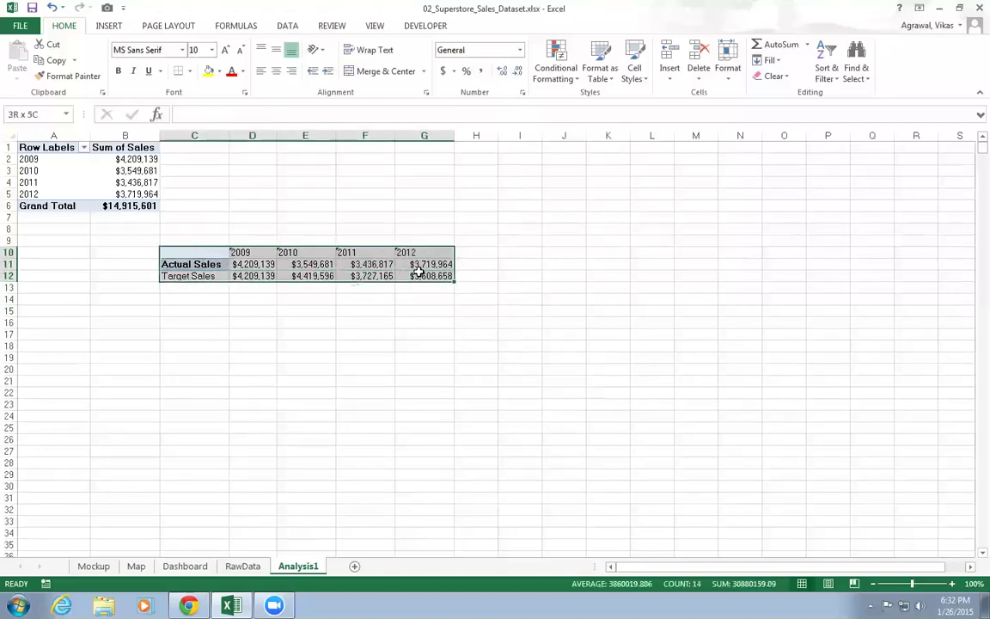
click(189, 72)
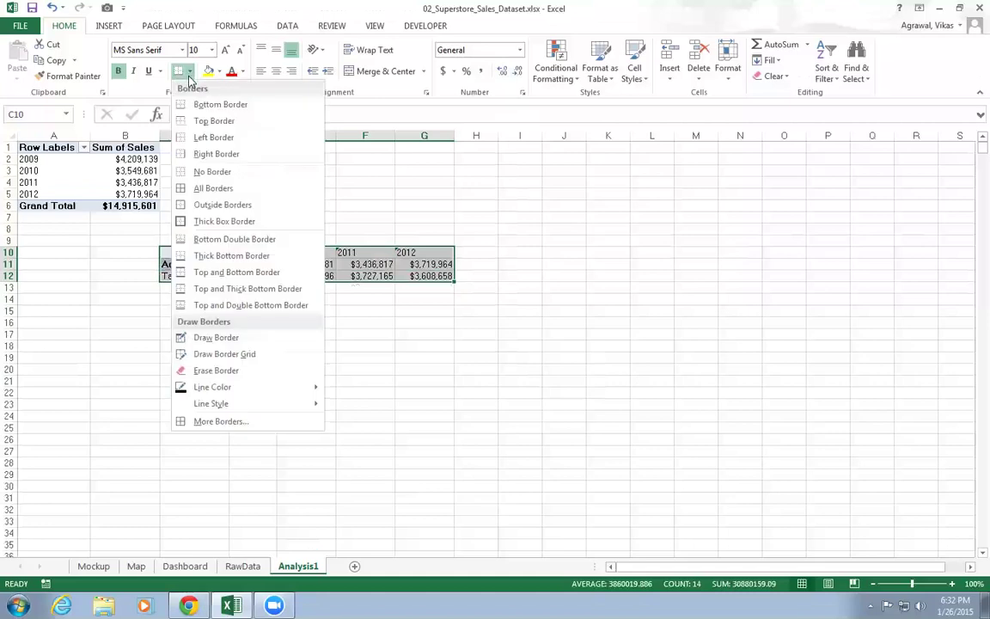
click(206, 190)
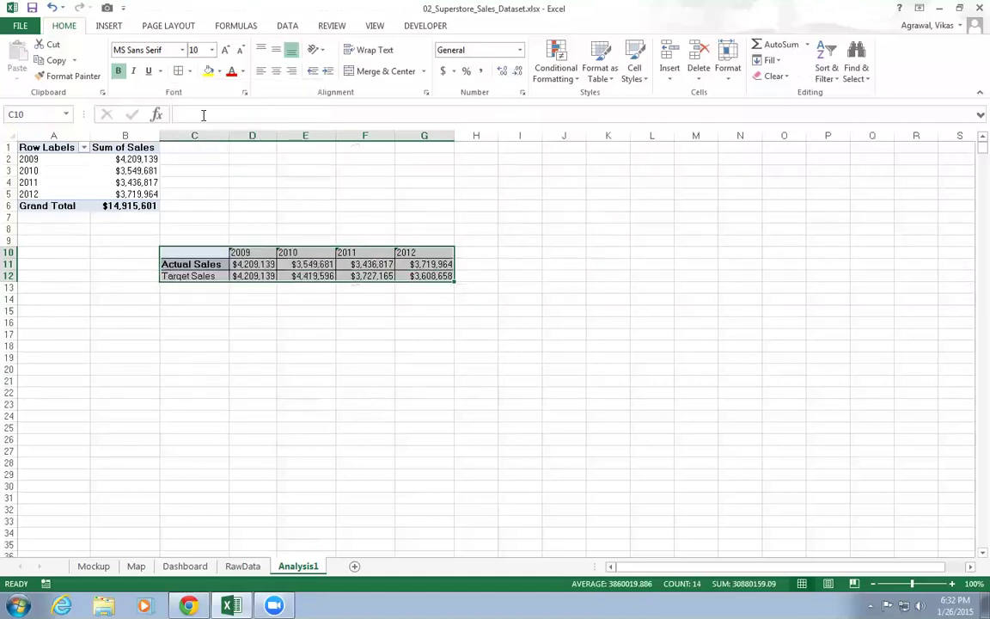
- Insert a 2-D clustered column chart from the table range C10:G12
click(114, 29)
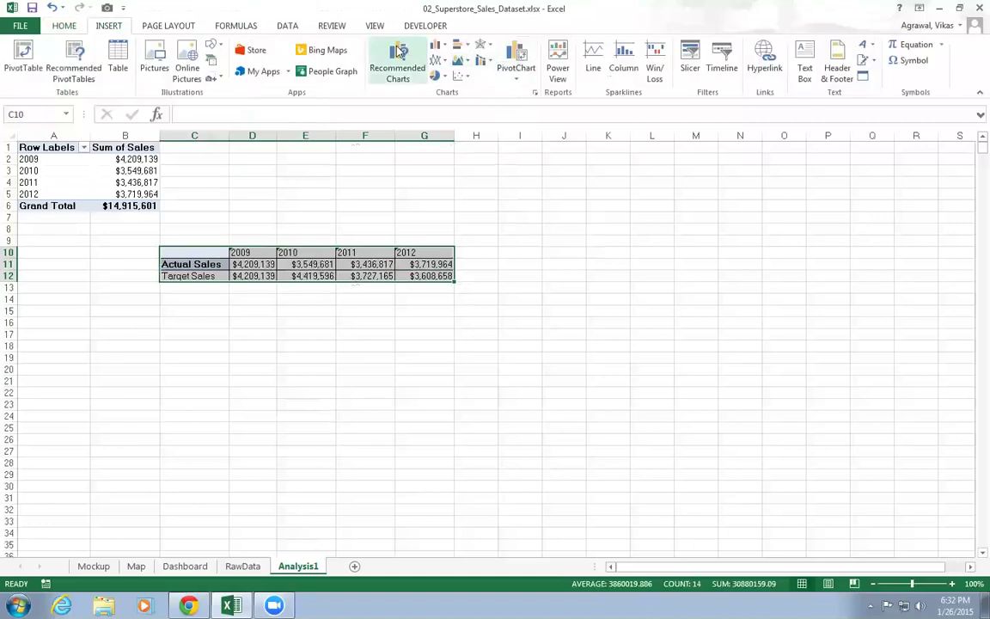
click(445, 49)
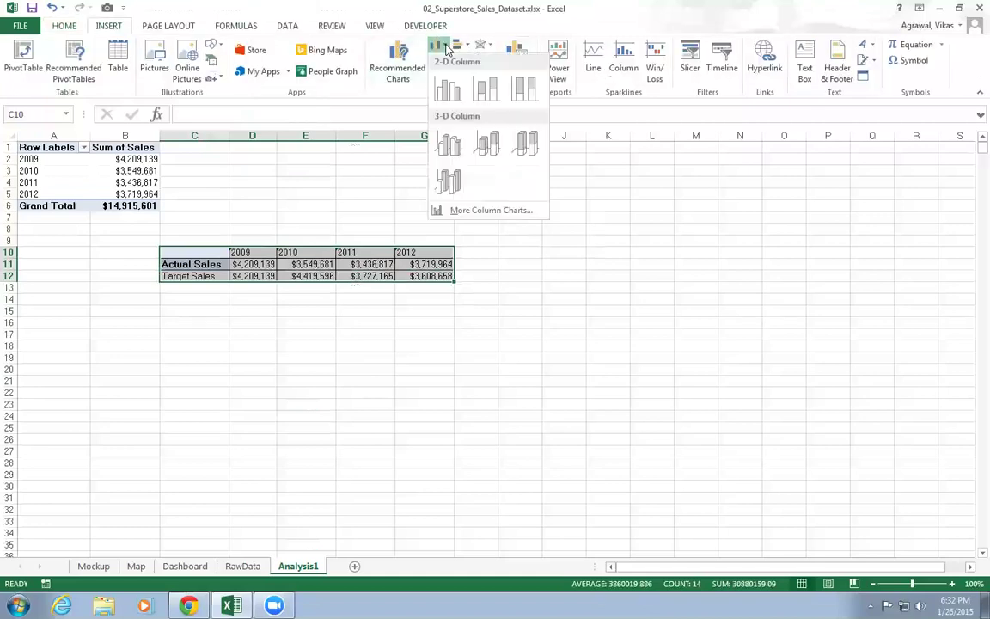
click(448, 91)
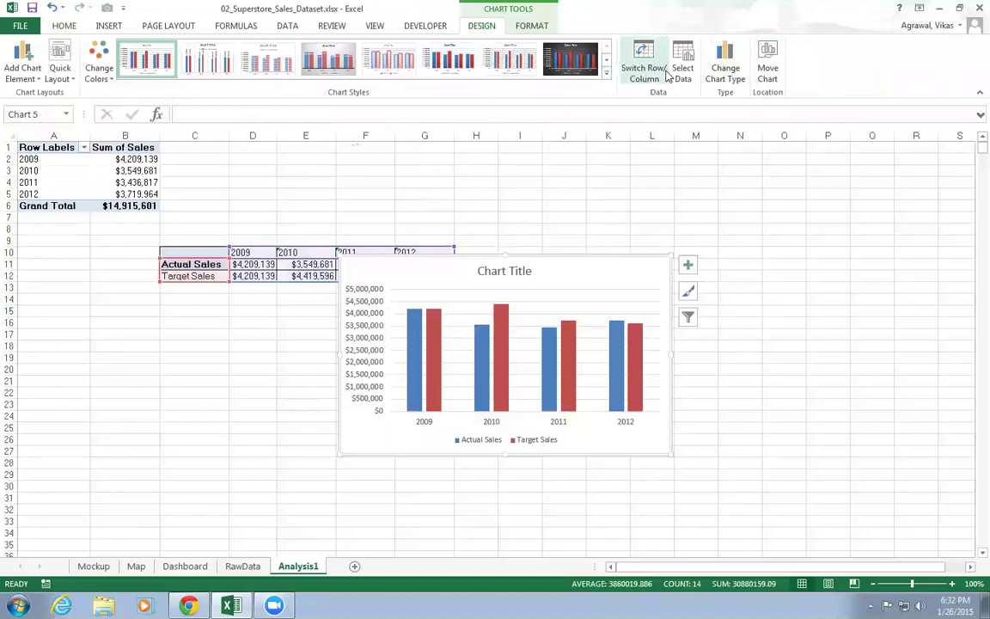
- Change the chart to a custom combo with both series as clustered columns and Target Sales on the secondary axis
click(726, 73)
click(508, 327)
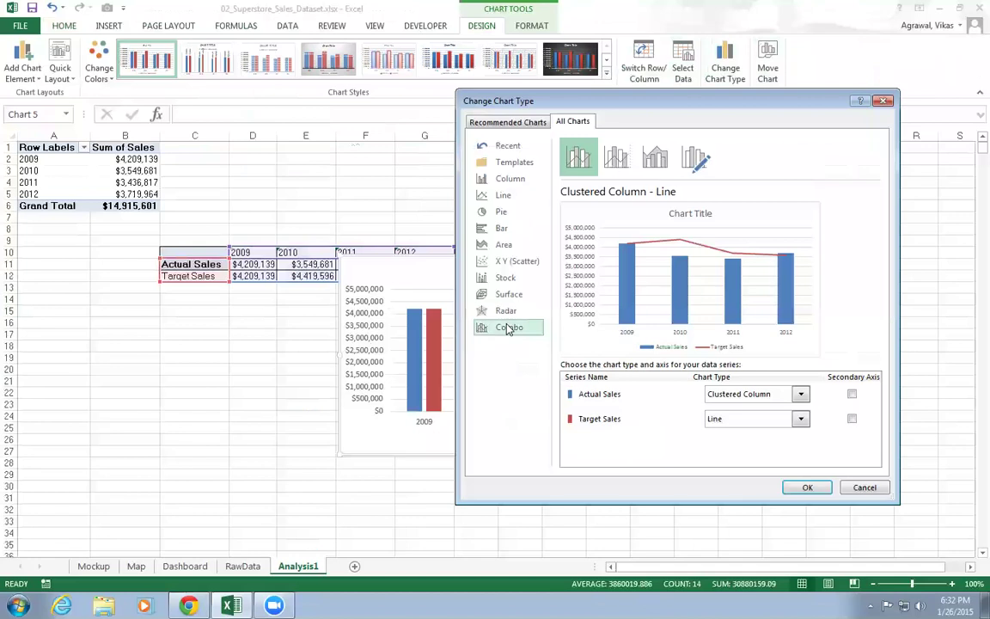
click(799, 420)
click(724, 189)
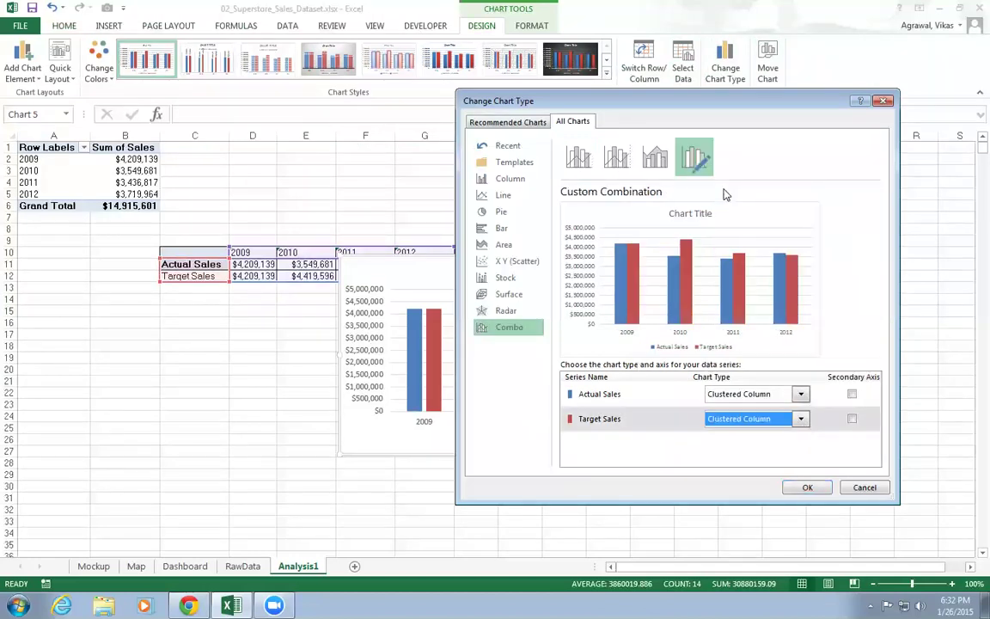
click(852, 419)
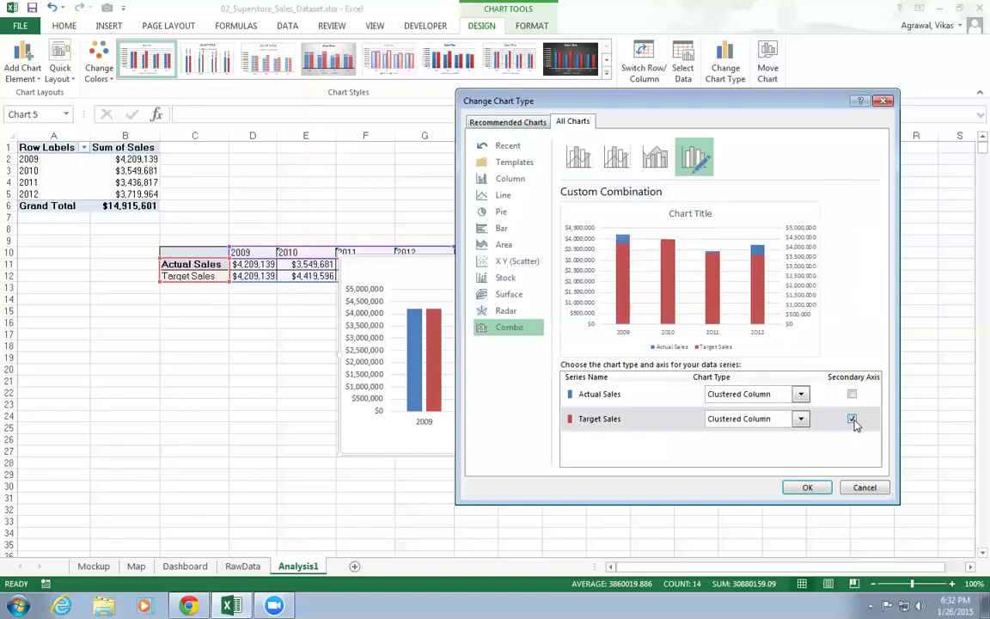
click(805, 487)
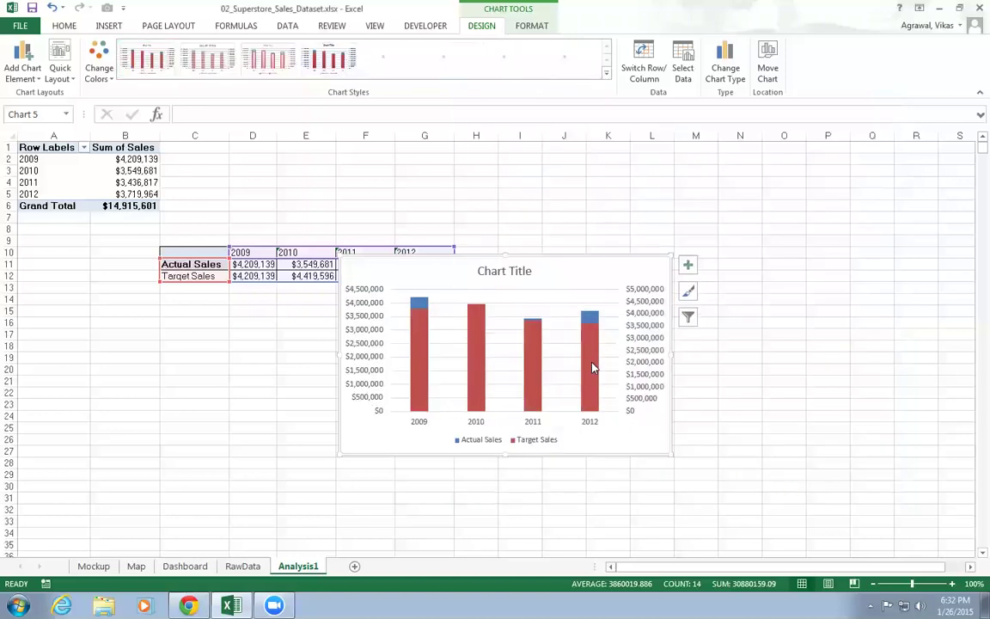
- Reduce the gap width of the Target Sales series to 103%
click(592, 367)
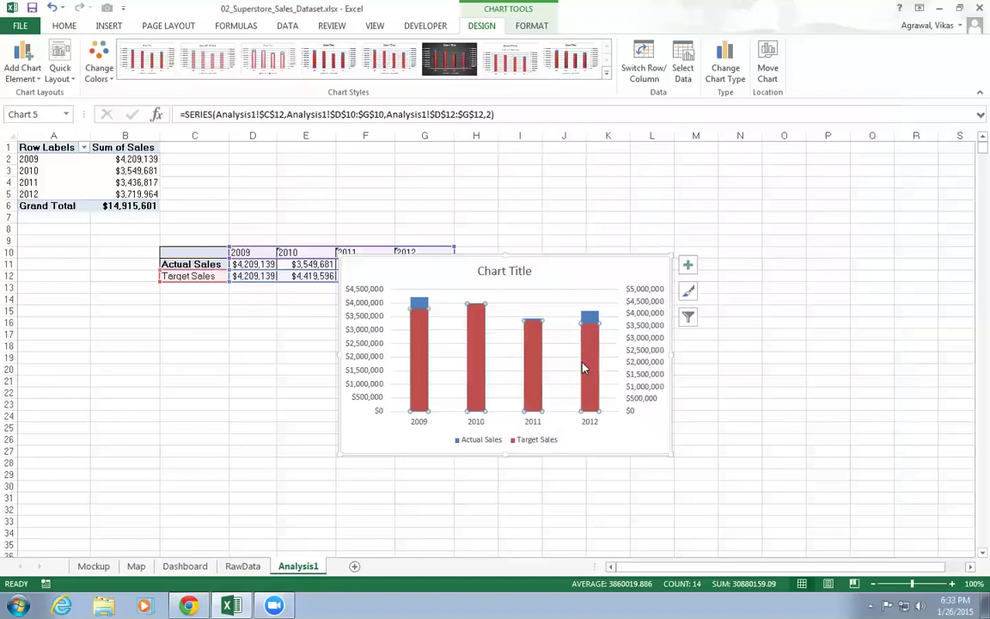
click(529, 25)
click(68, 60)
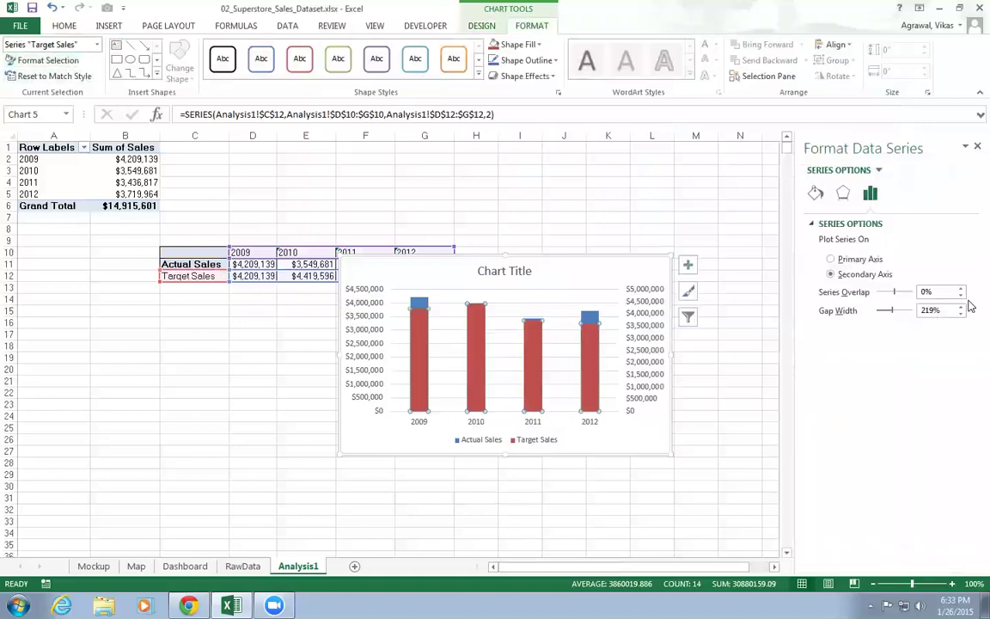
drag(890, 315, 884, 317)
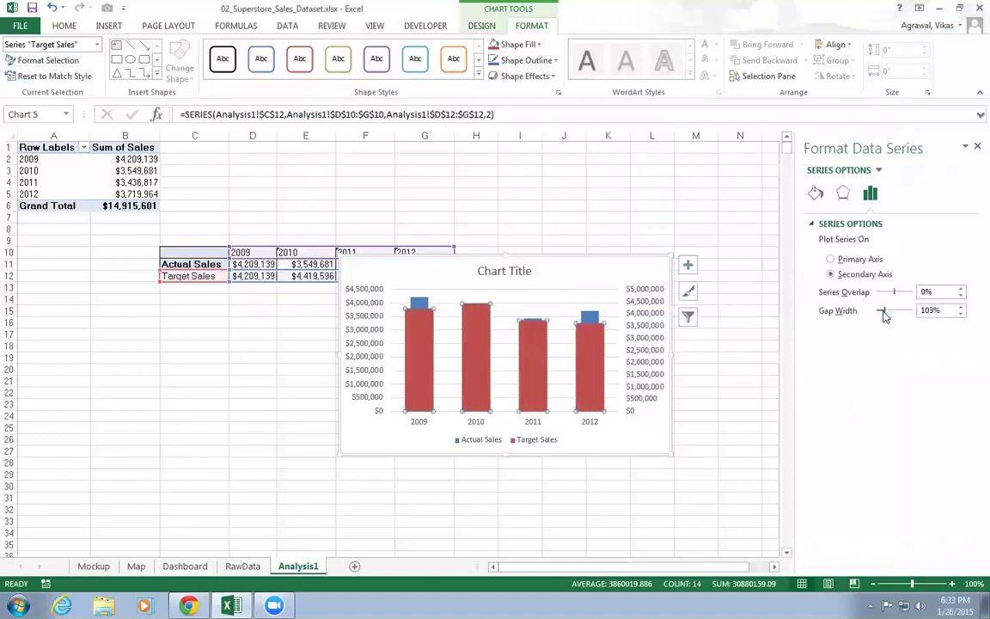
- Give the Target Sales columns a solid grey fill with 53% transparency
click(817, 194)
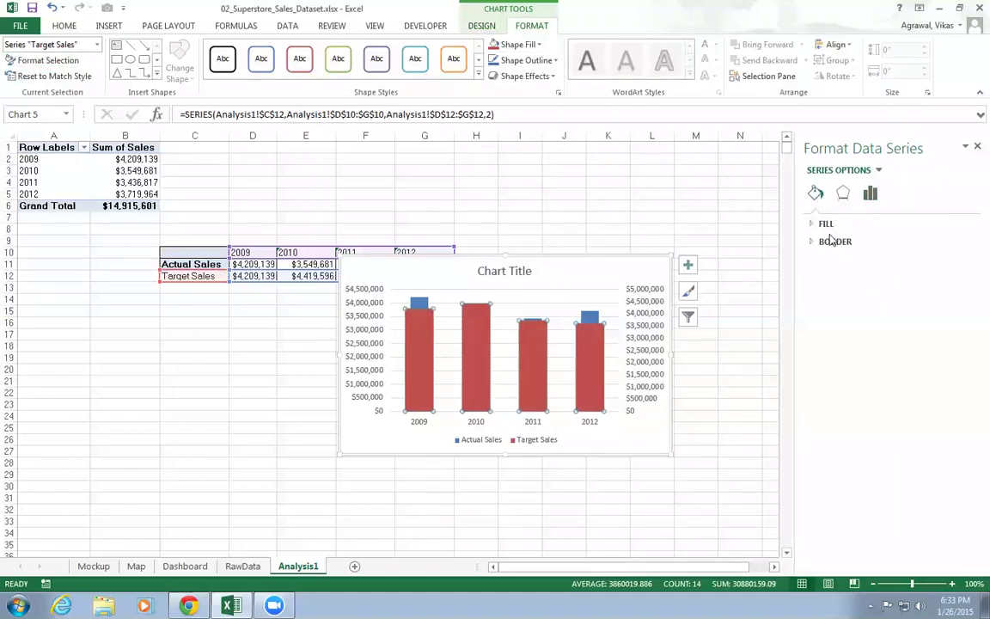
click(820, 223)
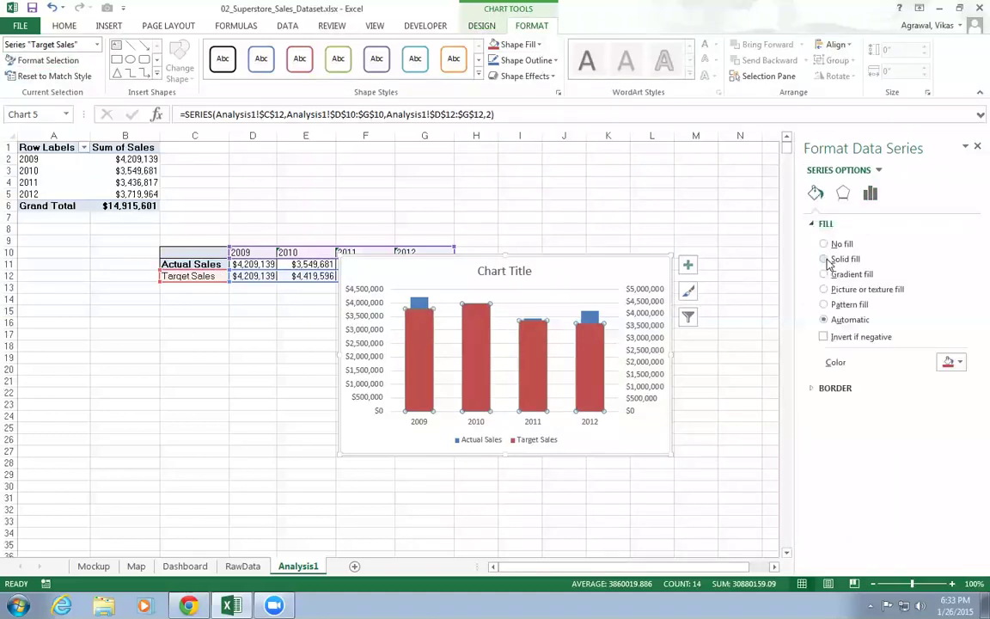
click(823, 259)
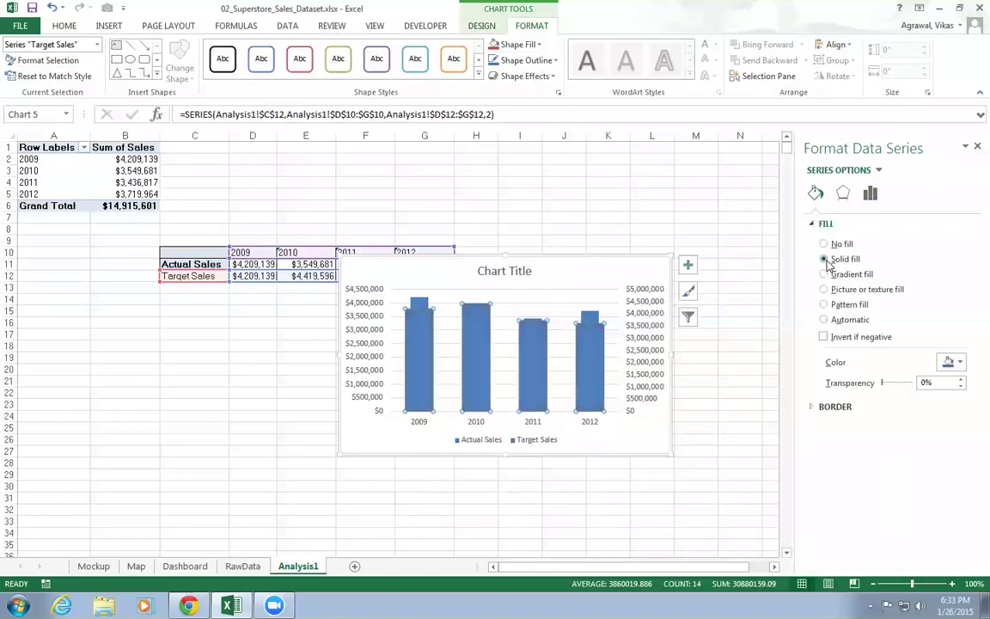
click(952, 362)
click(881, 442)
drag(880, 381, 903, 390)
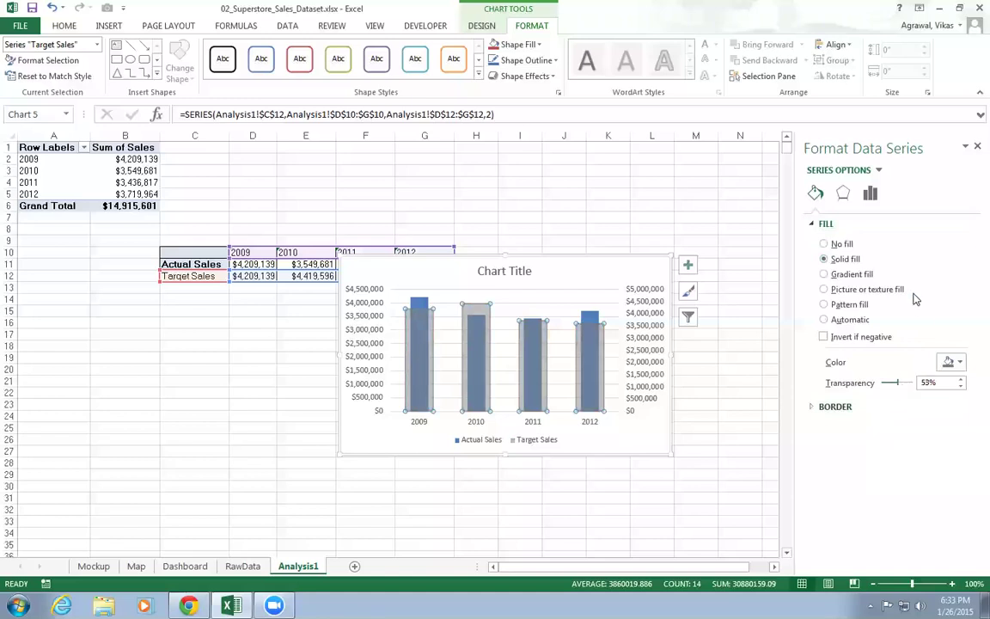
- Move the chart below the yearly sales table and delete its secondary vertical axis
drag(600, 278, 451, 329)
click(504, 407)
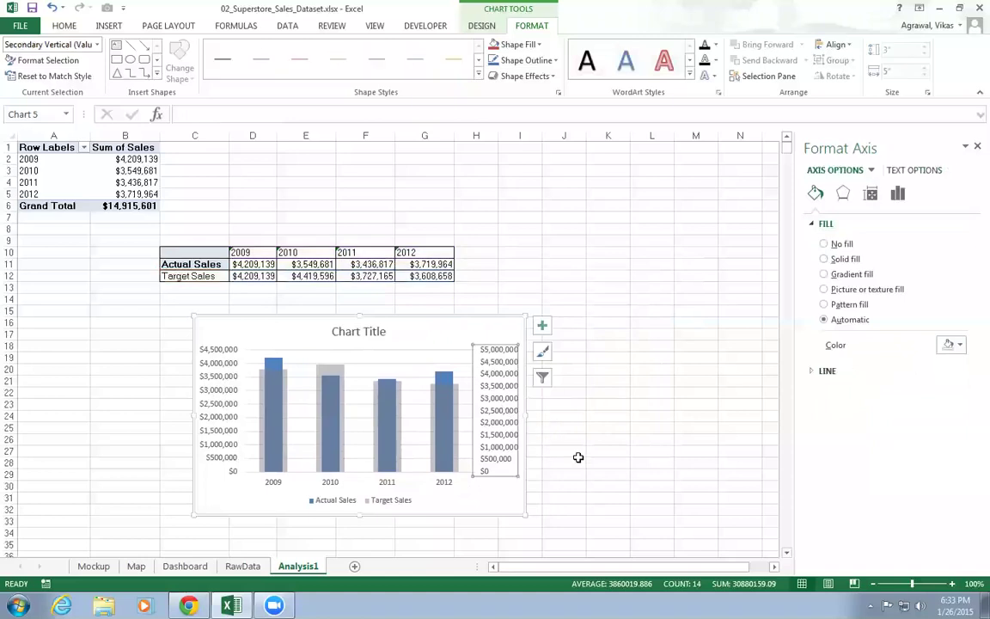
key(Delete)
- Set the major unit of the chart's vertical value axis to 1,000,000
click(209, 379)
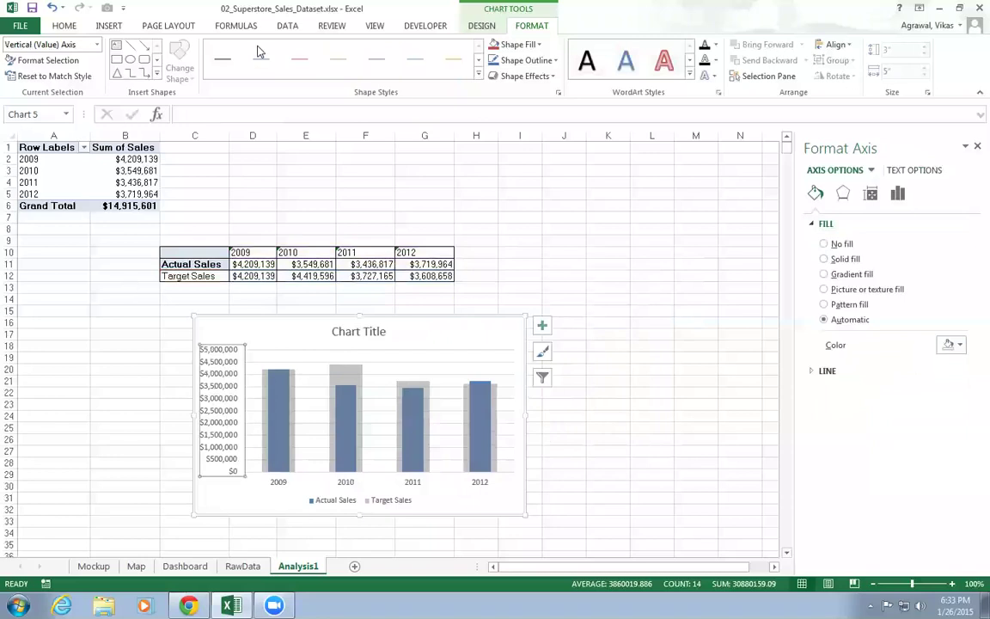
click(871, 194)
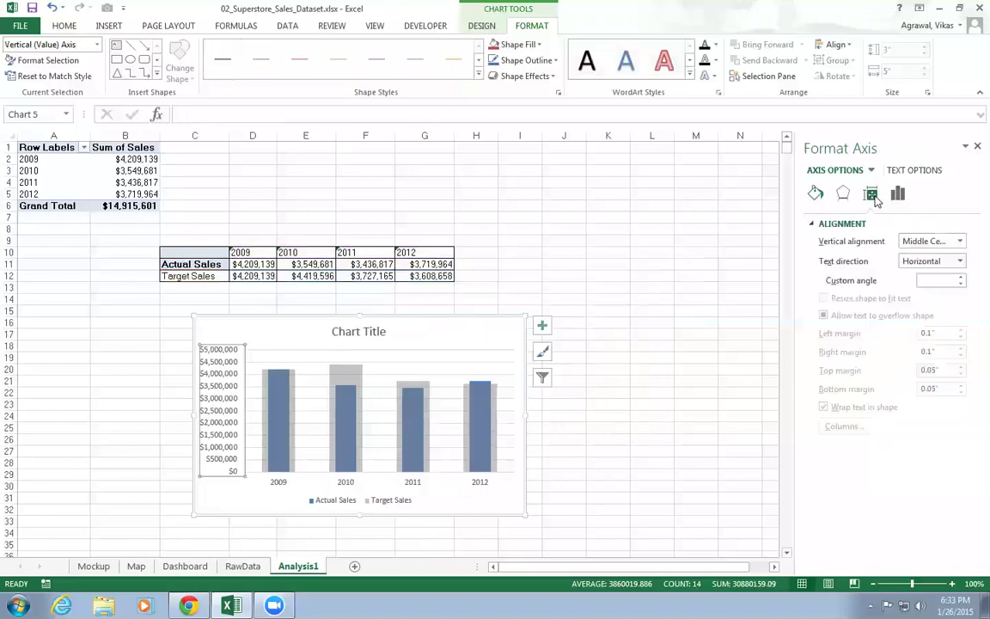
click(898, 196)
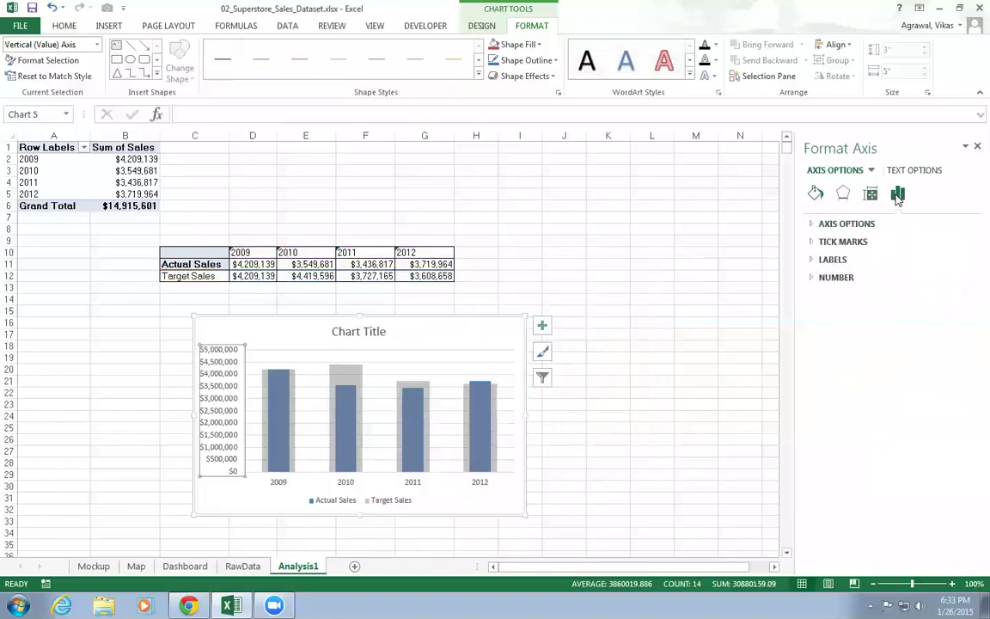
click(819, 224)
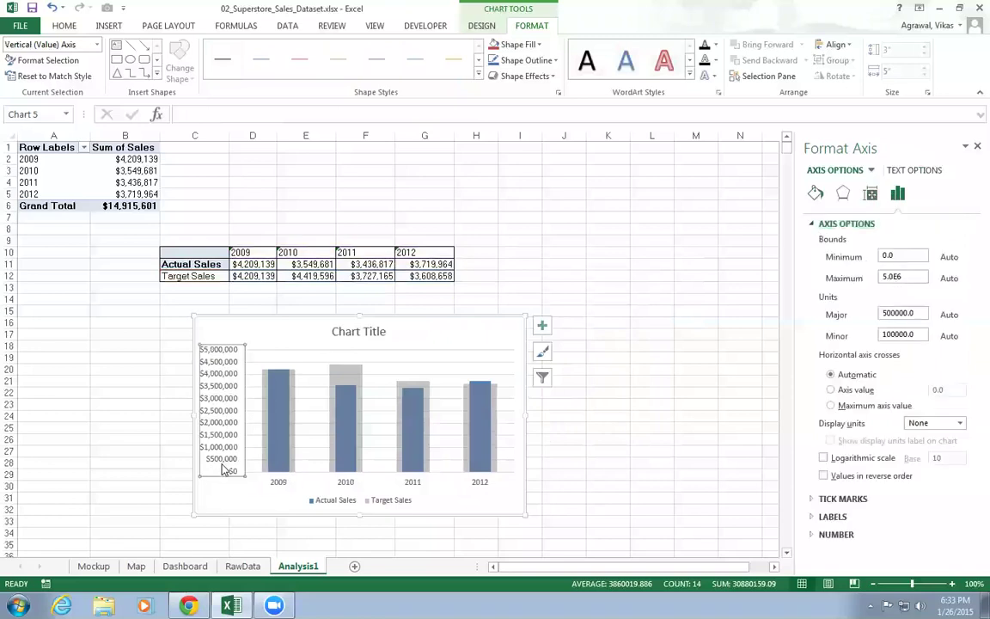
click(920, 277)
click(895, 314)
key(BackSpace)
text(10)
key(Tab)
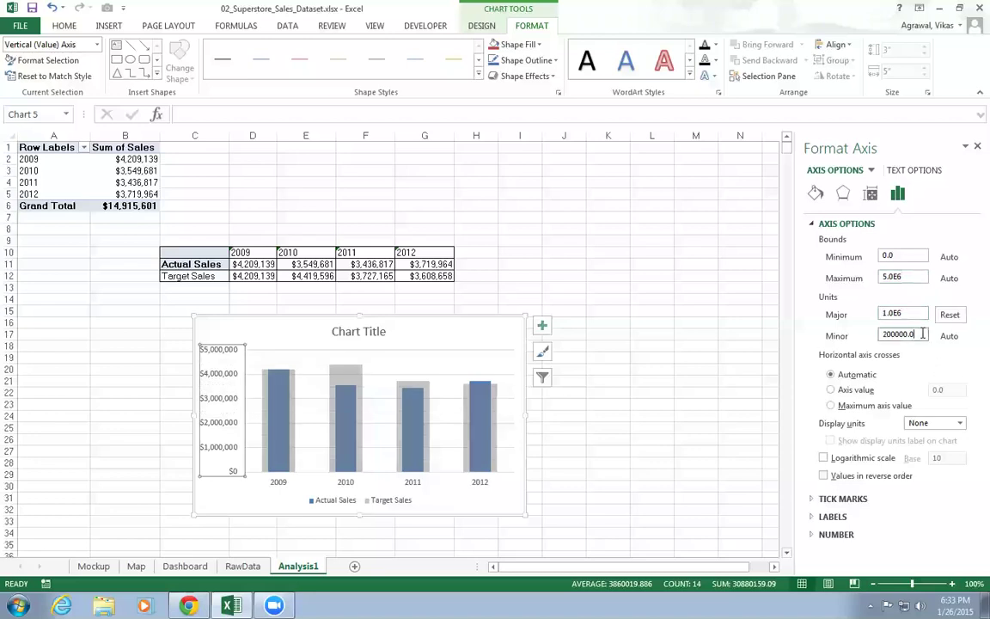
click(415, 331)
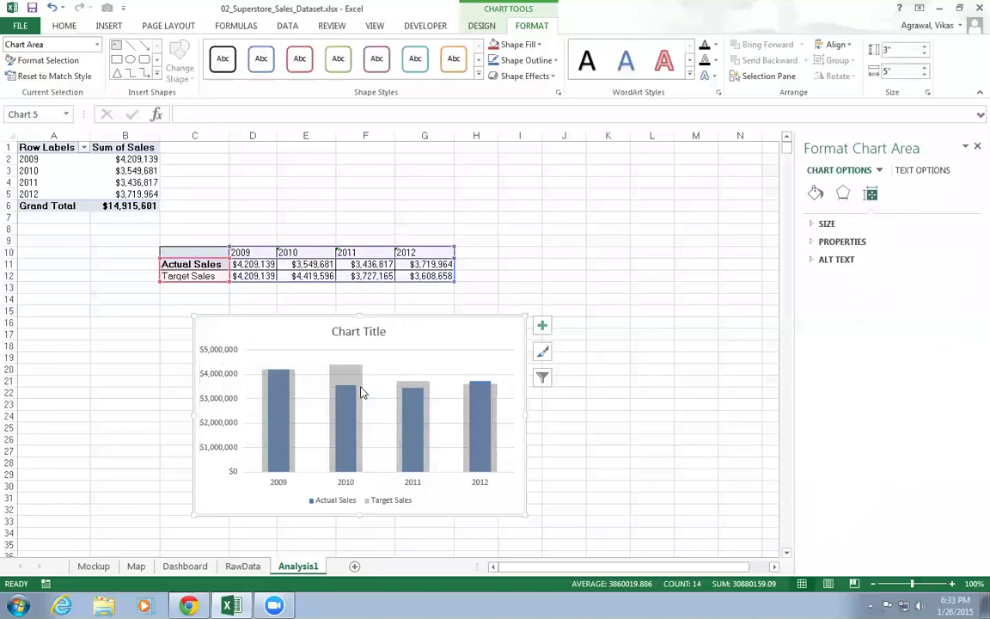
- Replace the placeholder title of the sales chart with "Yearly Sales Performance"
click(344, 332)
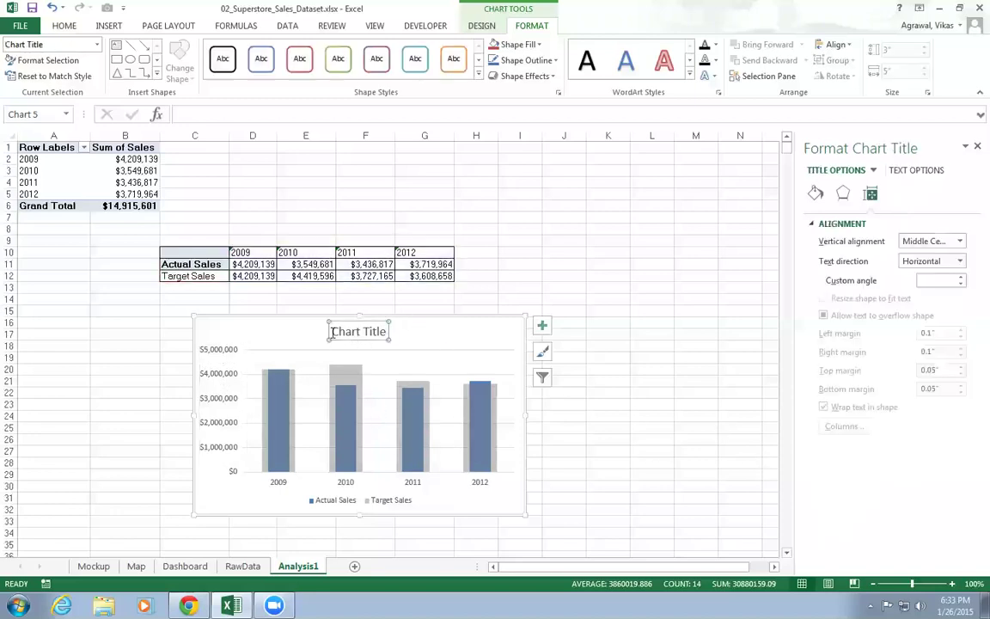
drag(334, 331, 402, 332)
text(Ye)
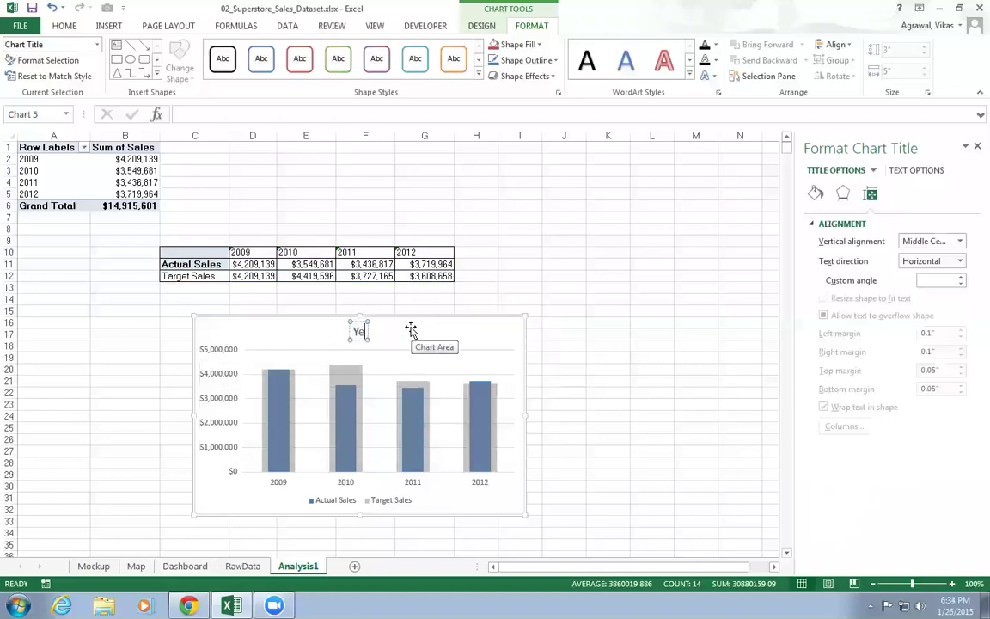
text(arly Sales er)
key(BackSpace)
key(BackSpace)
key(BackSpace)
text(a)
key(BackSpace)
key(BackSpace)
text(Per)
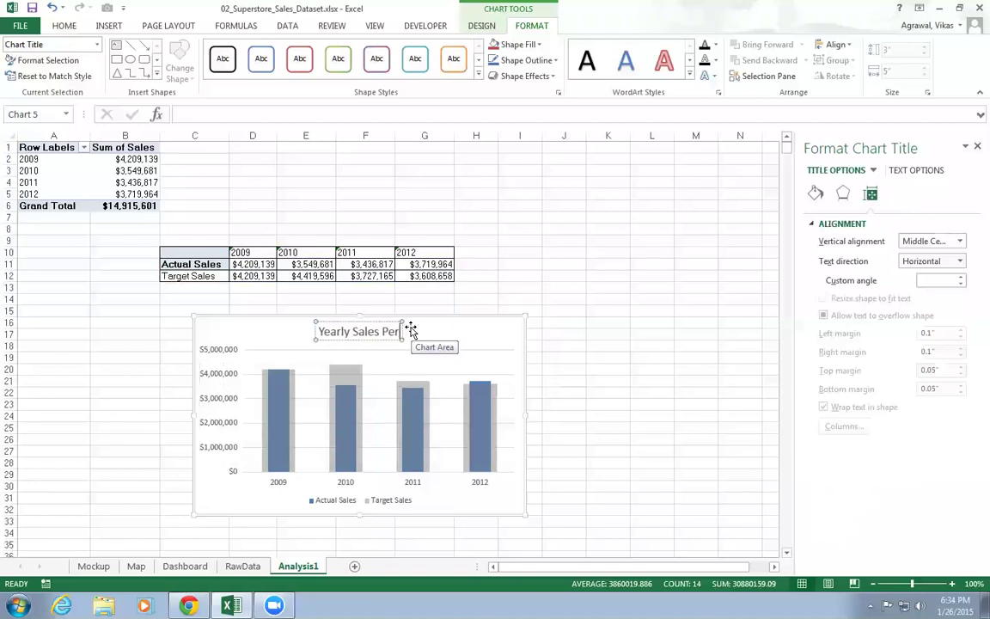
text(formance)
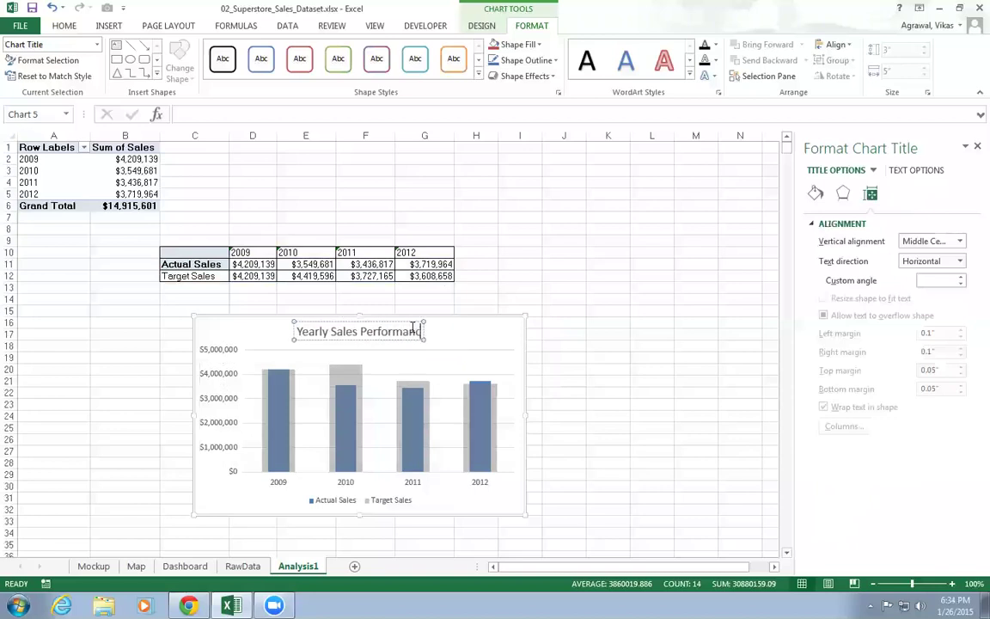
click(646, 393)
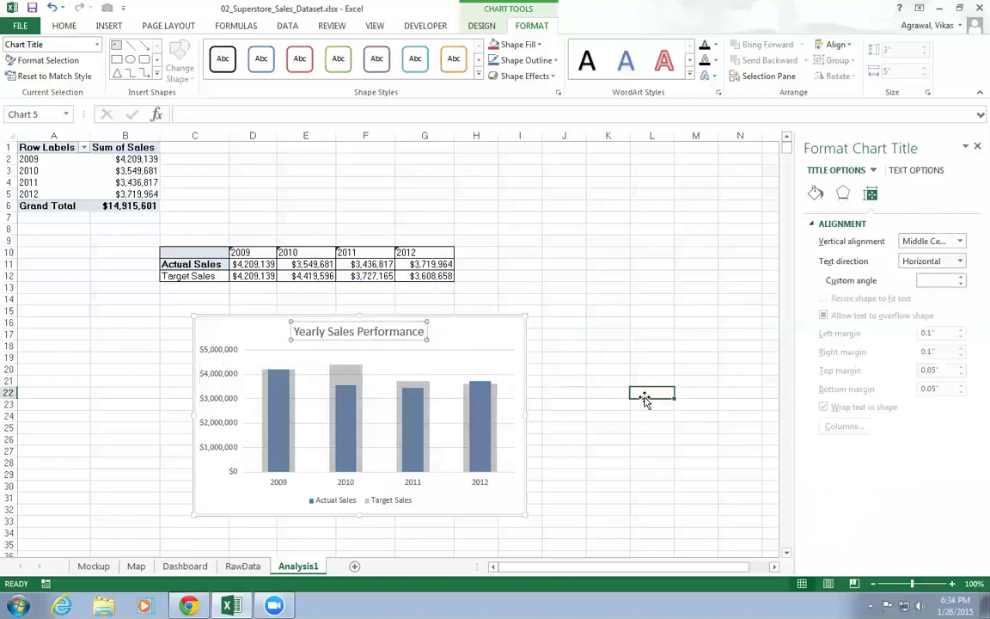
- Copy the Yearly Sales Performance chart onto the Dashboard sheet and place it near the sheet's upper-left cells
click(487, 341)
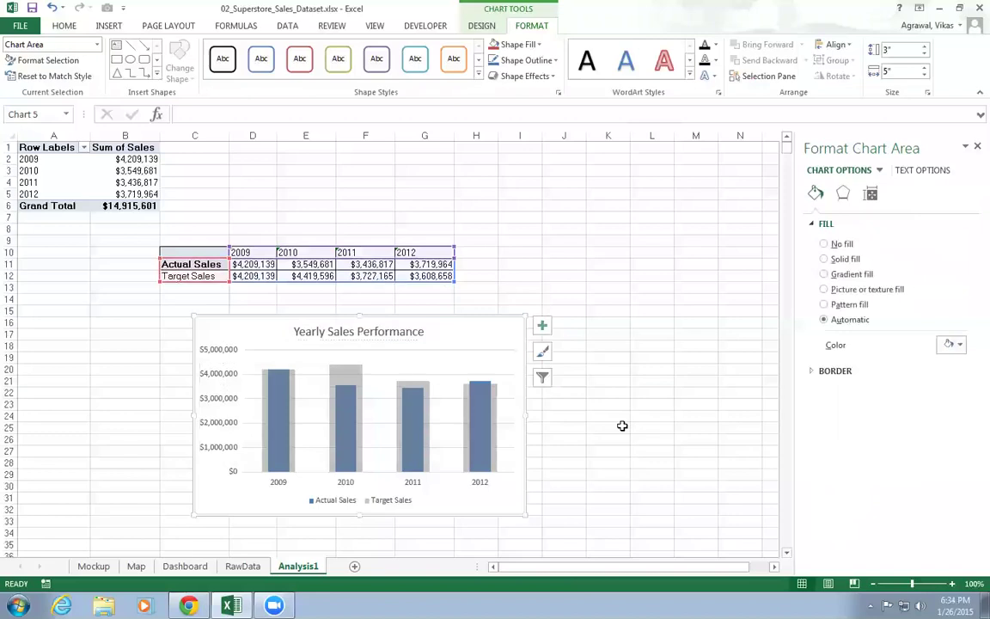
key(ctrl+v)
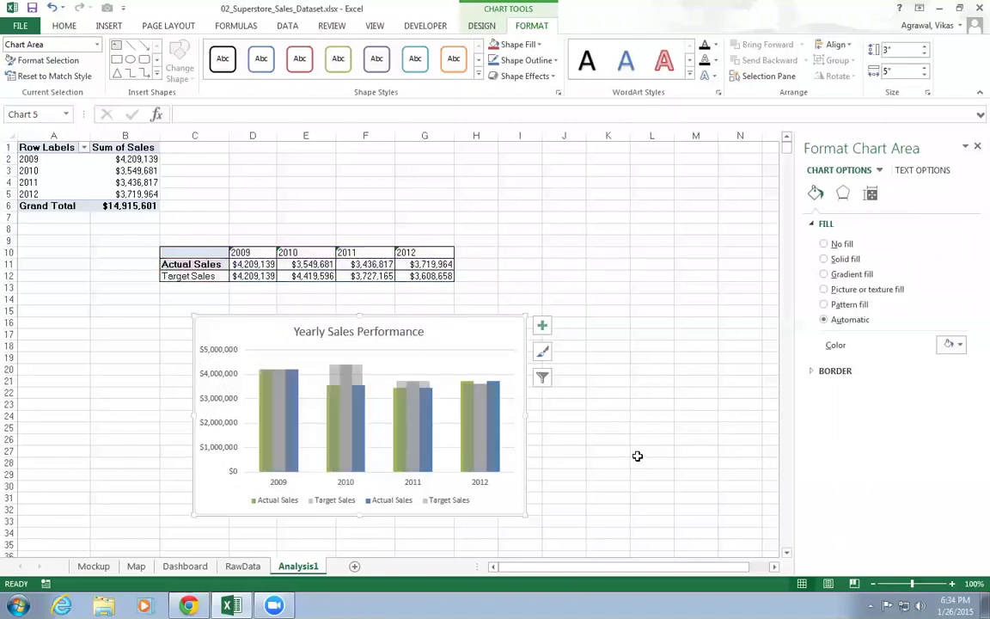
key(ctrl+z)
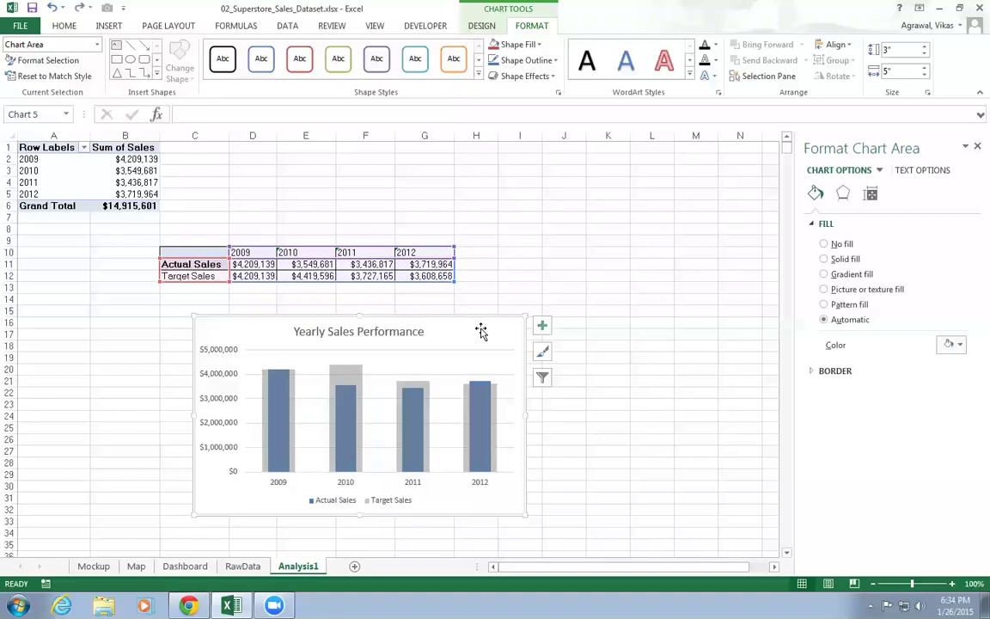
click(184, 565)
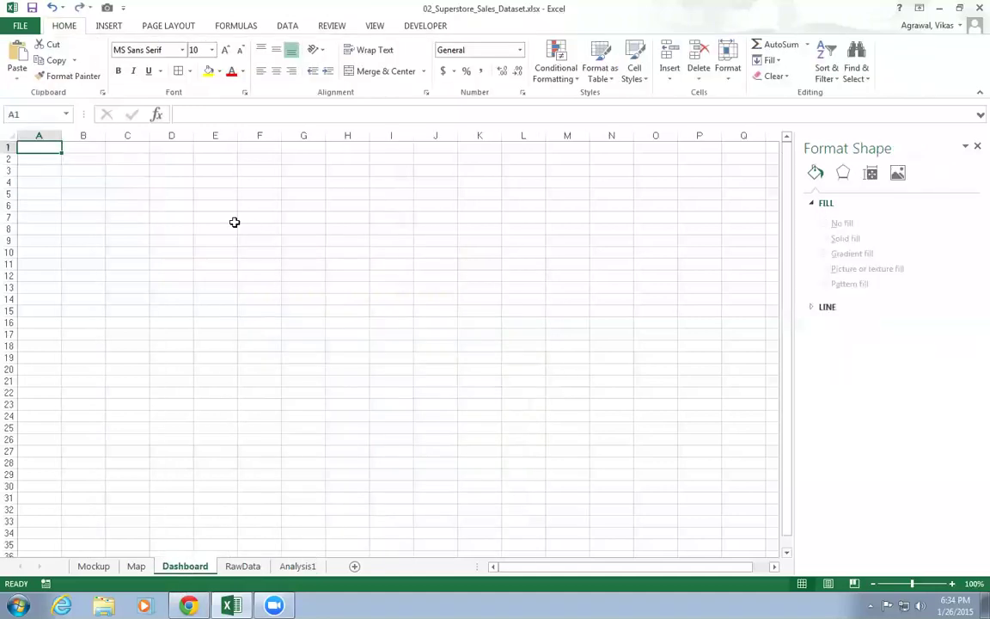
key(ctrl+v)
mouse_move(281, 151)
mouse_down()
mouse_move(316, 196)
mouse_move(340, 170)
mouse_move(349, 194)
mouse_up()
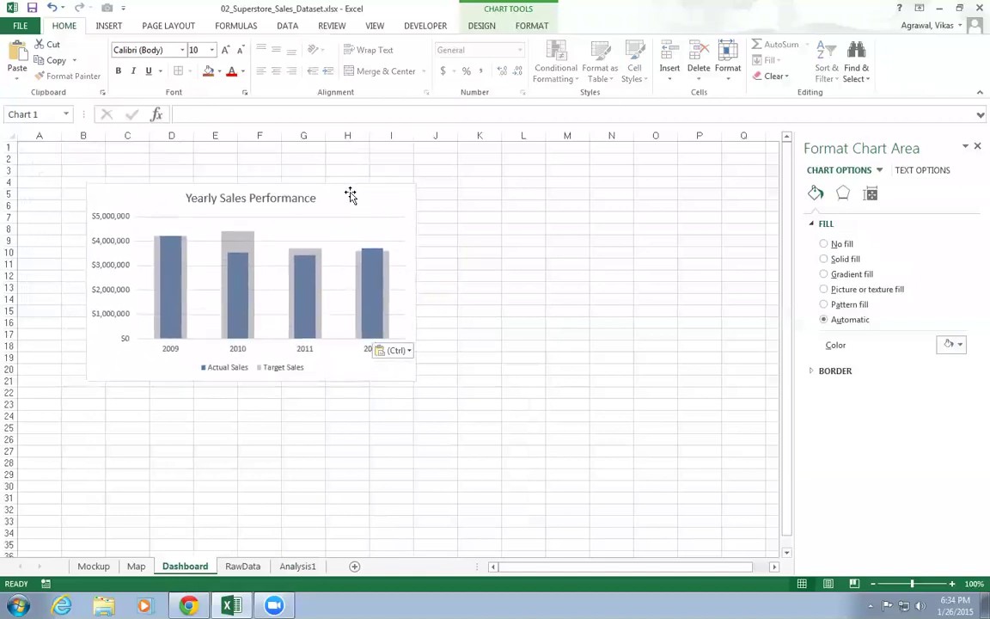
- Shrink and reposition the Dashboard chart so it covers about cells C4 to H16
drag(417, 381, 365, 348)
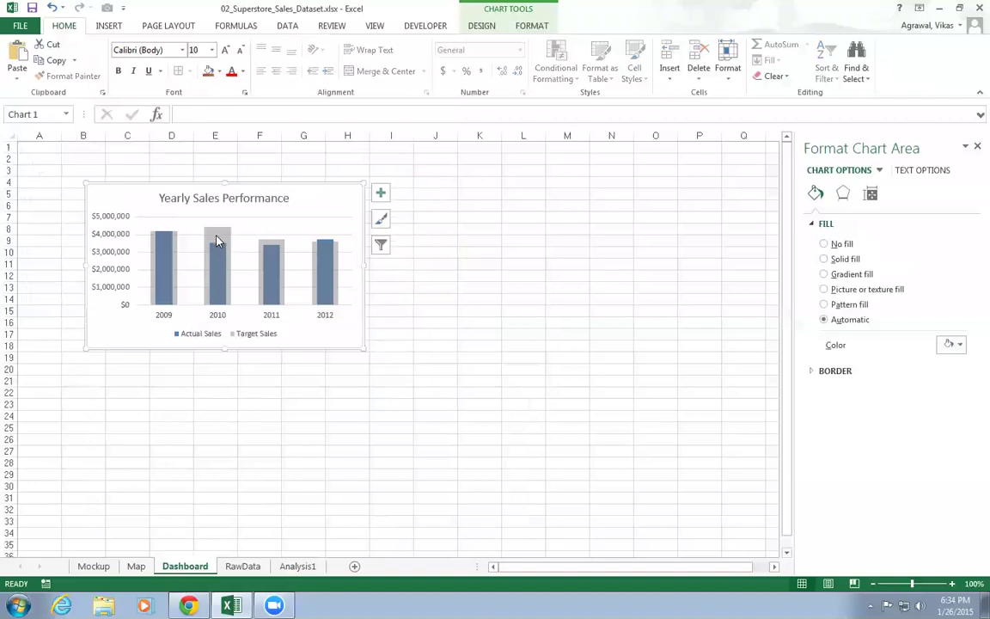
mouse_move(217, 238)
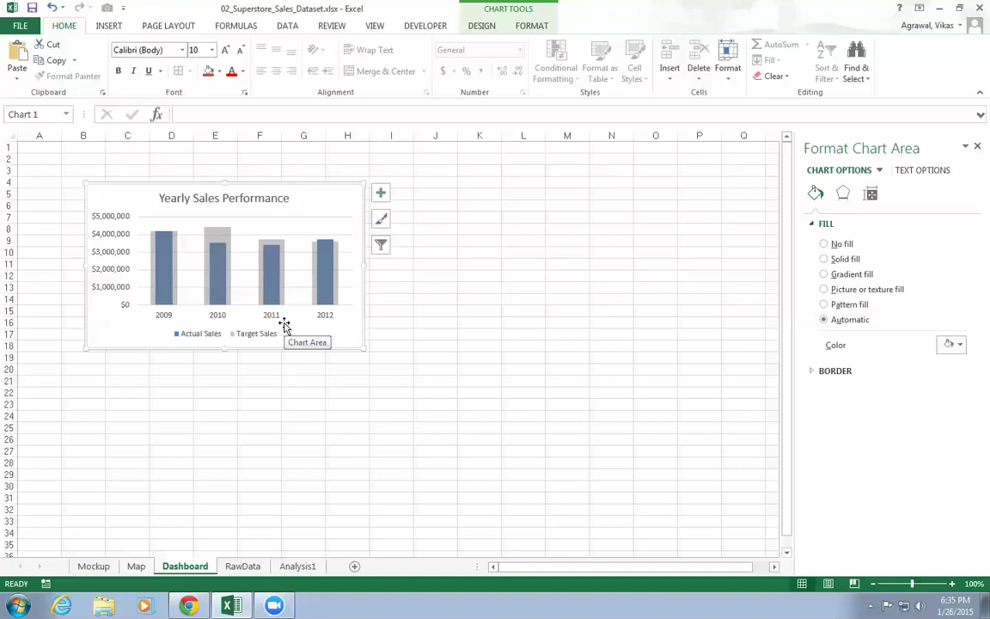
drag(300, 202, 323, 193)
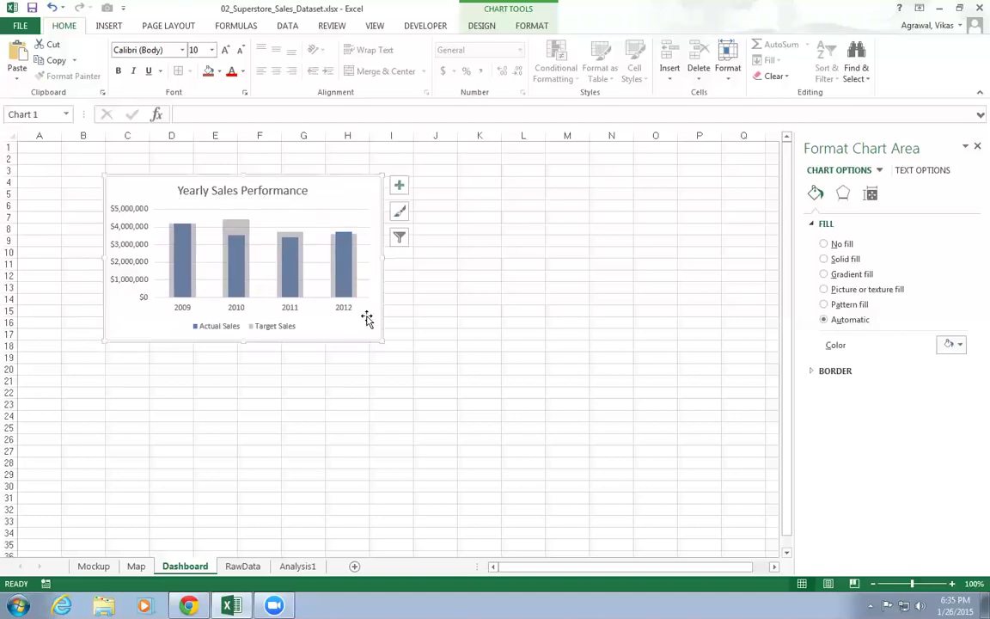
drag(382, 341, 349, 327)
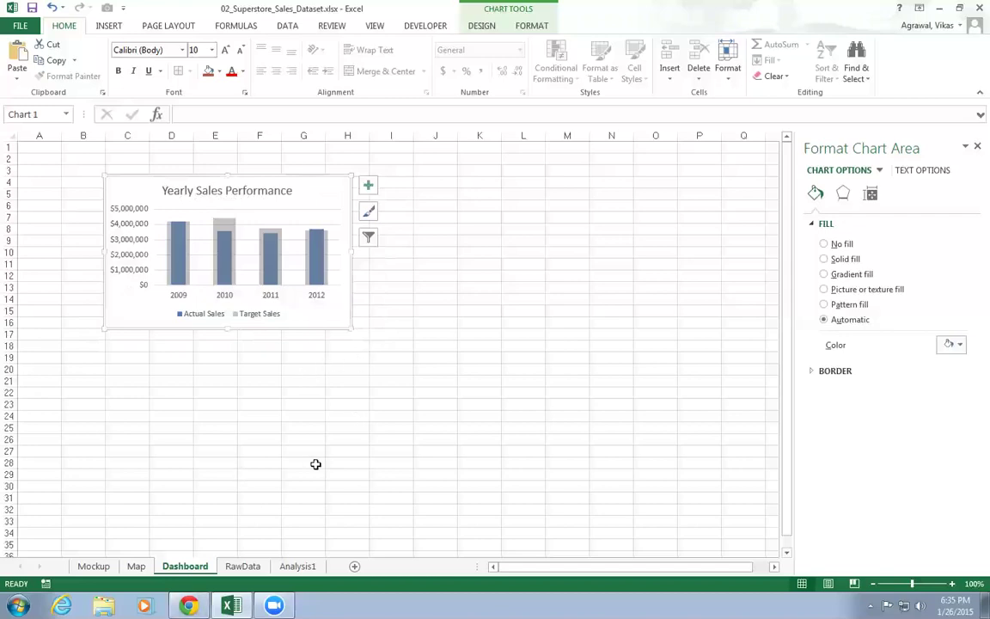
- Enter C10:G12 as the range for Analysis1 in cell C5 of the Map sheet
click(296, 566)
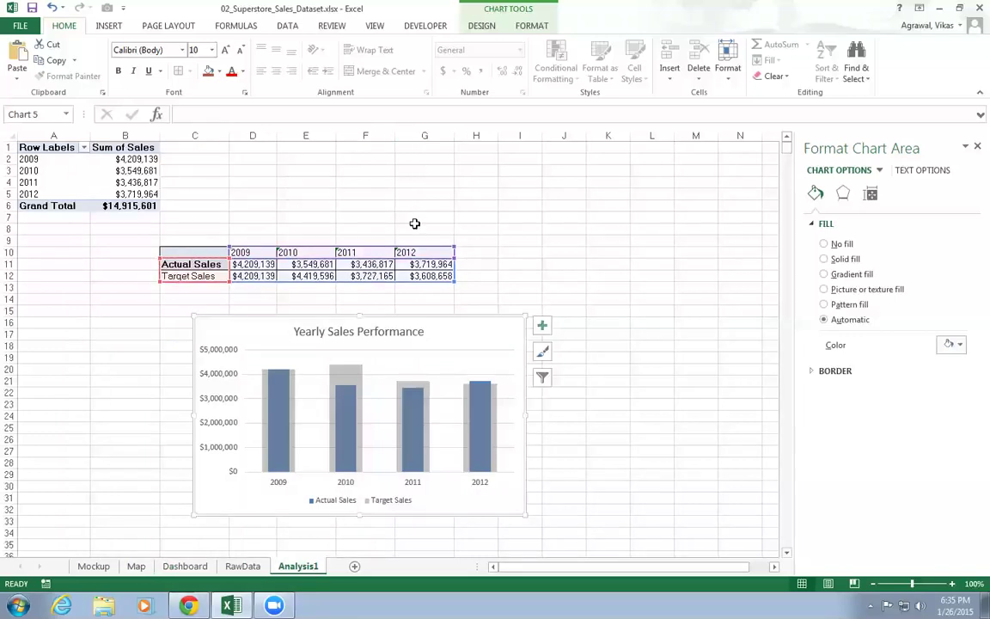
click(136, 566)
click(143, 193)
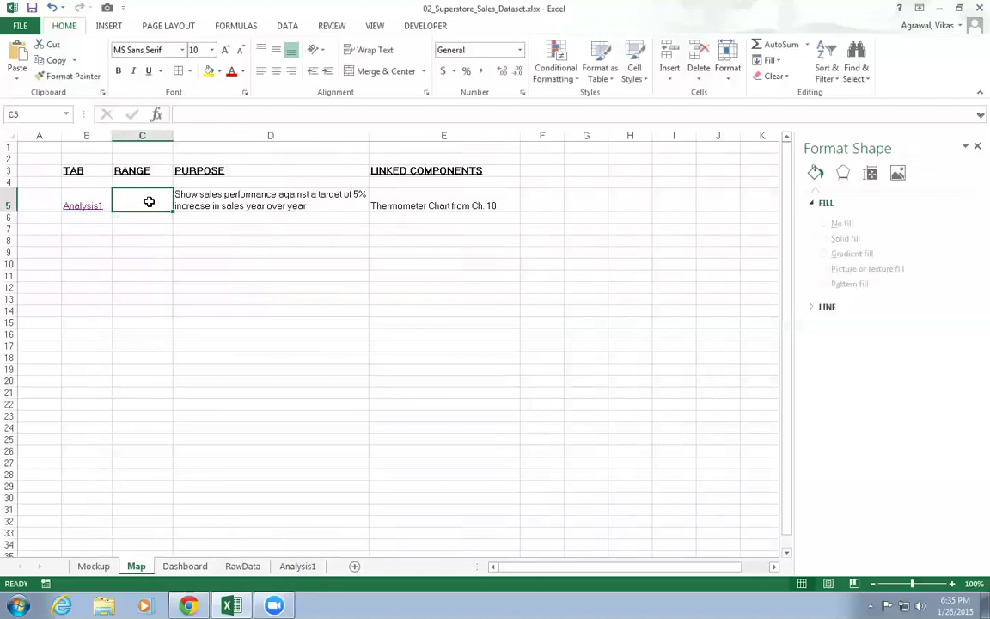
text(C)
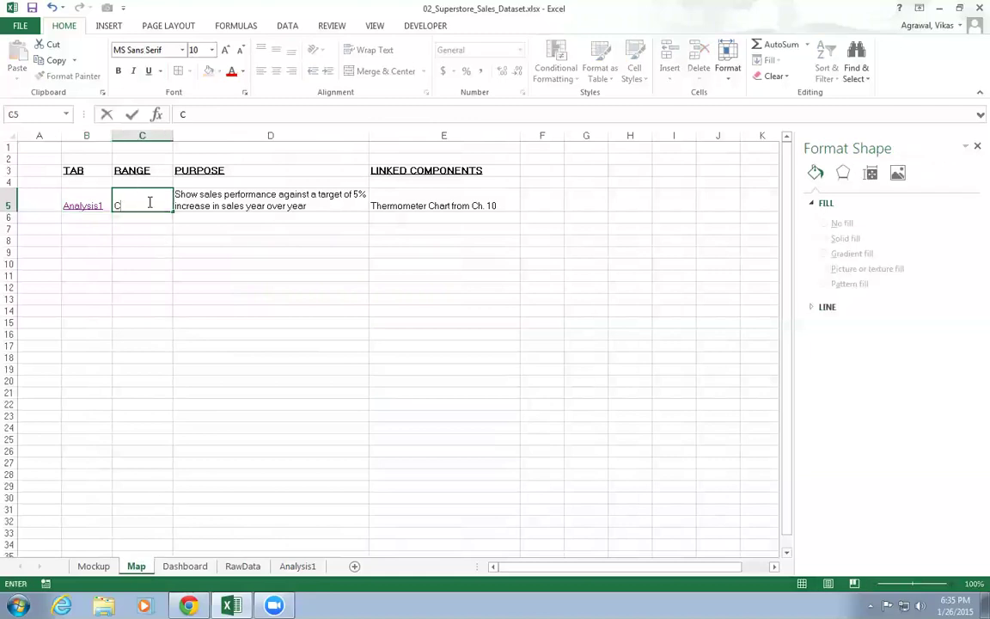
text(10:G12)
click(168, 299)
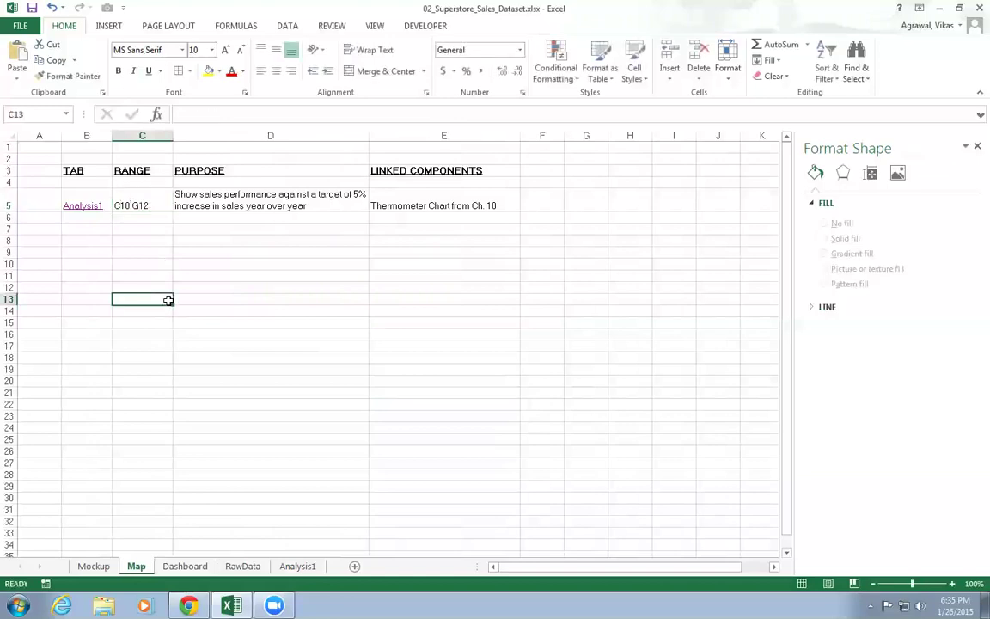
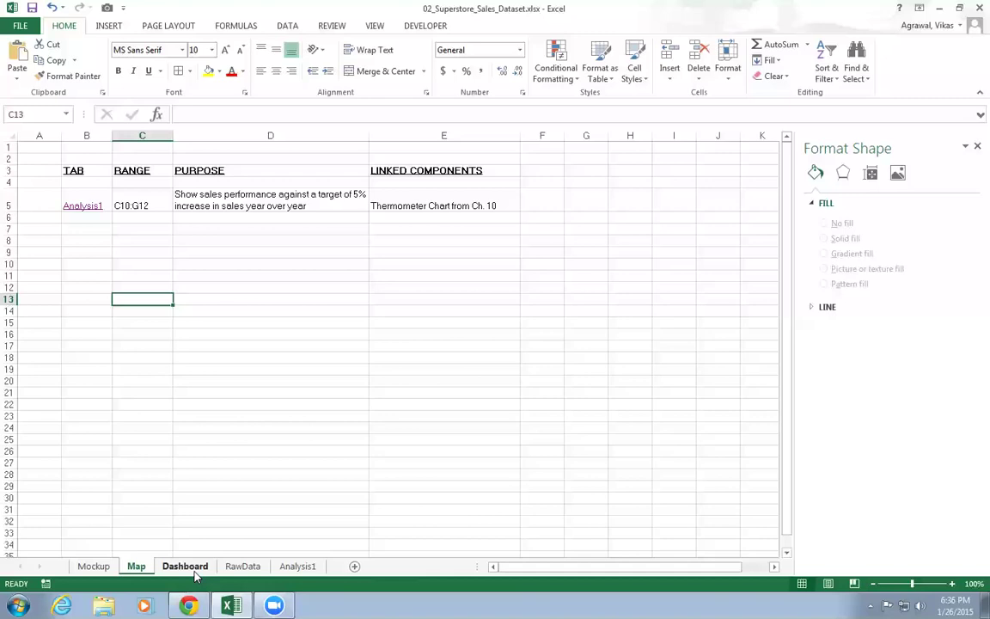
- Change the Target Sales series in the Analysis1 chart to Stacked Line with Markers
click(297, 566)
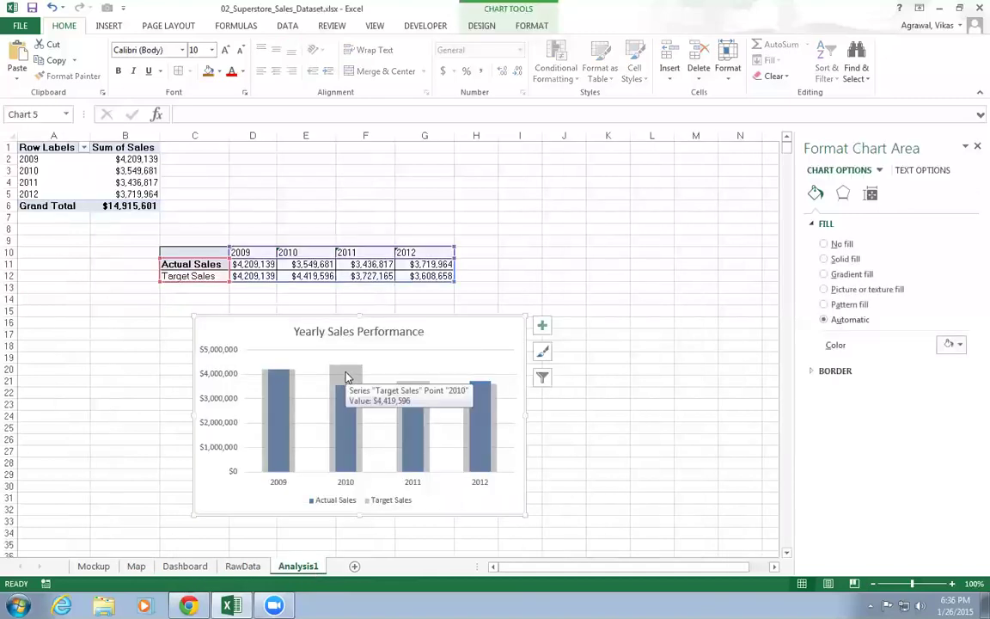
click(346, 375)
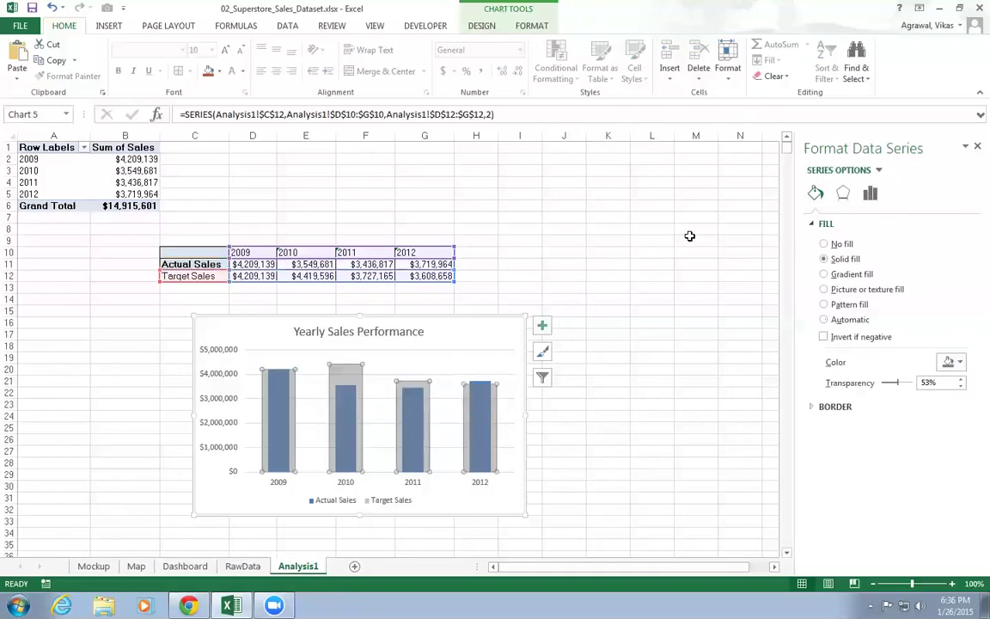
click(453, 327)
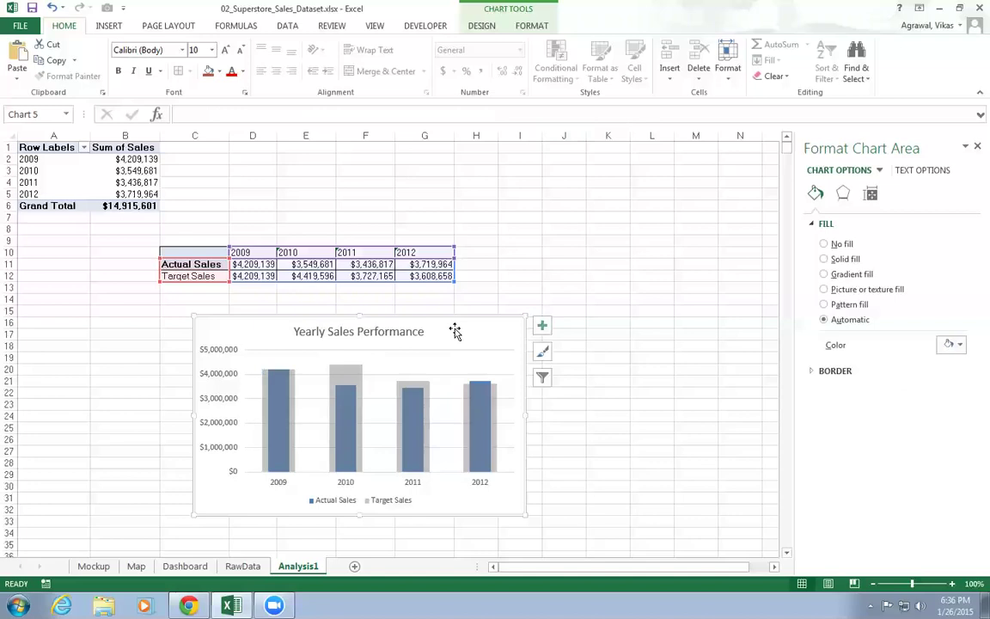
click(638, 359)
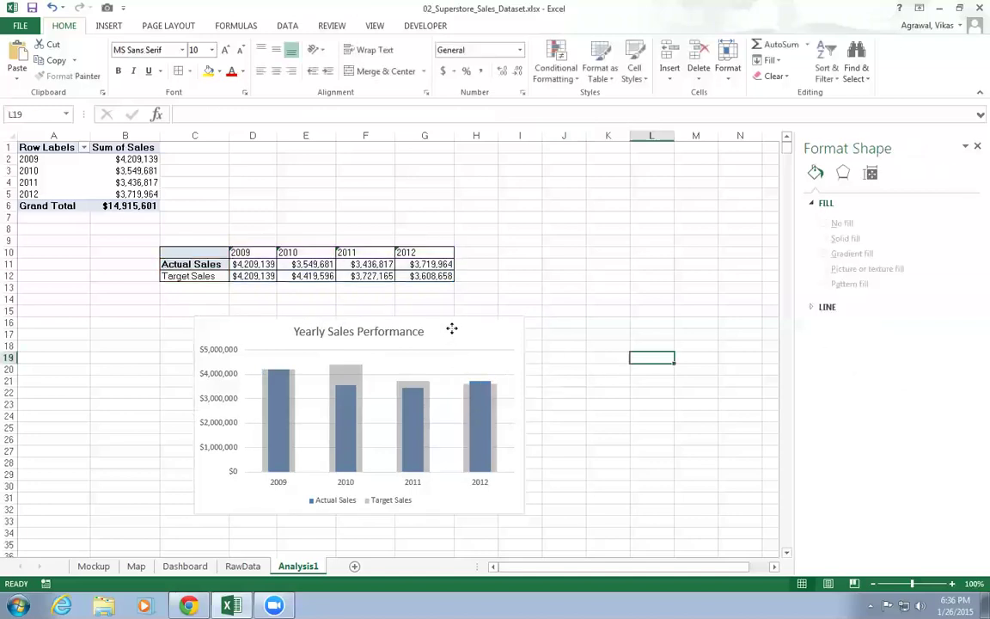
click(448, 359)
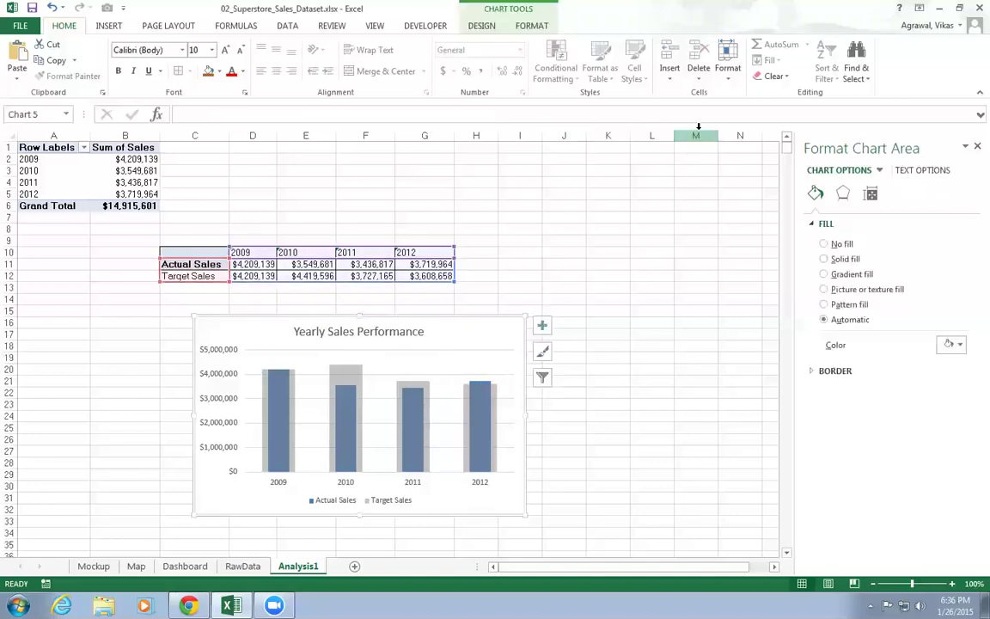
click(481, 25)
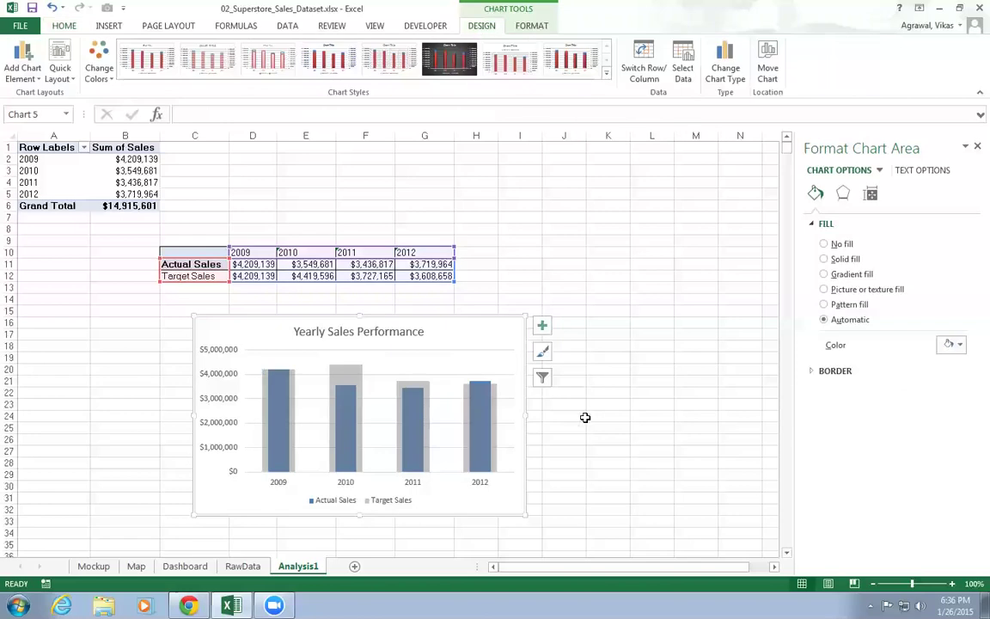
click(489, 413)
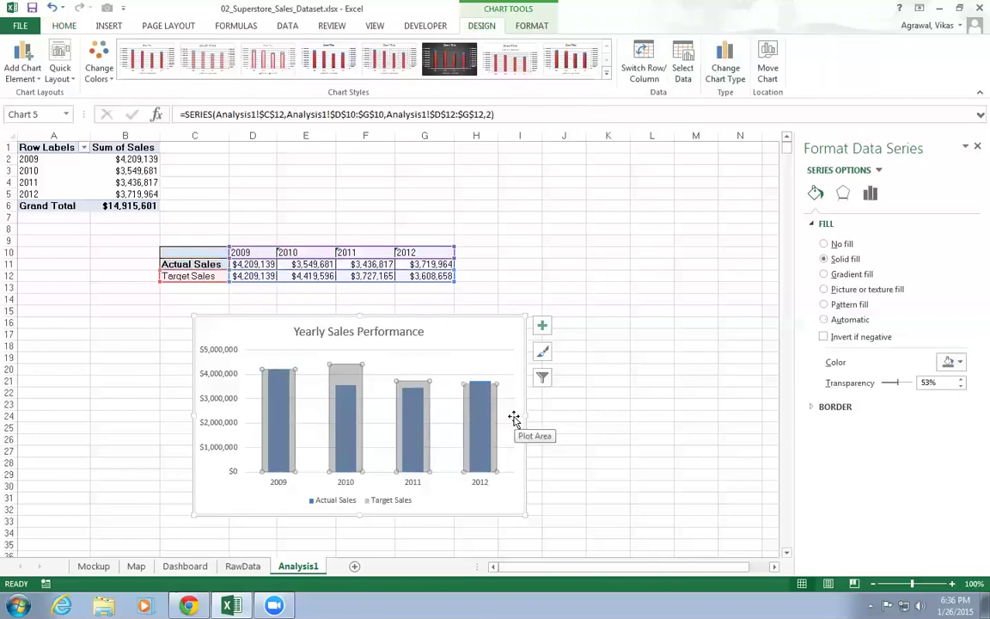
click(725, 73)
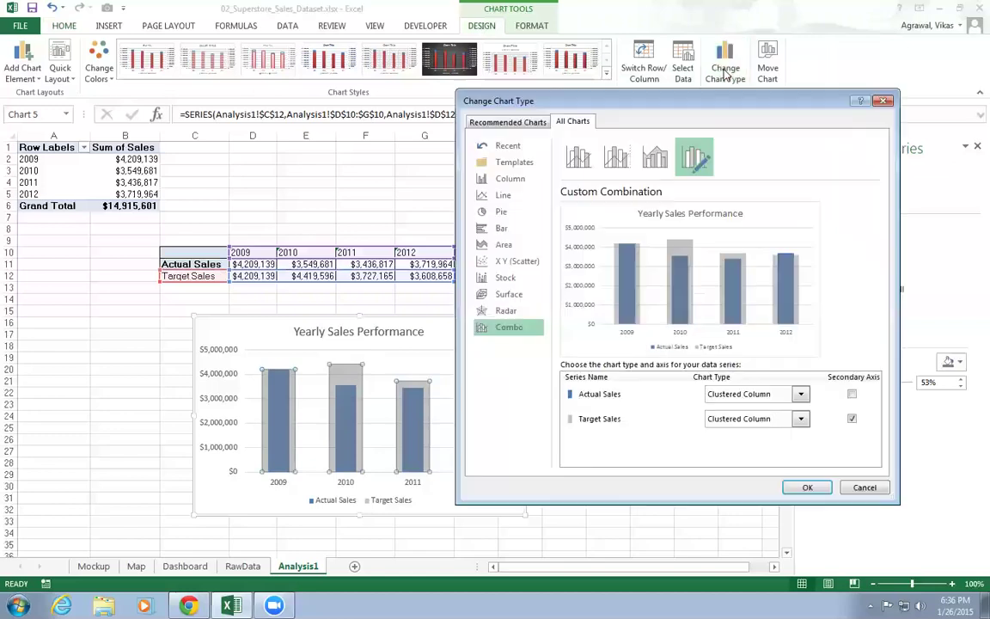
click(799, 420)
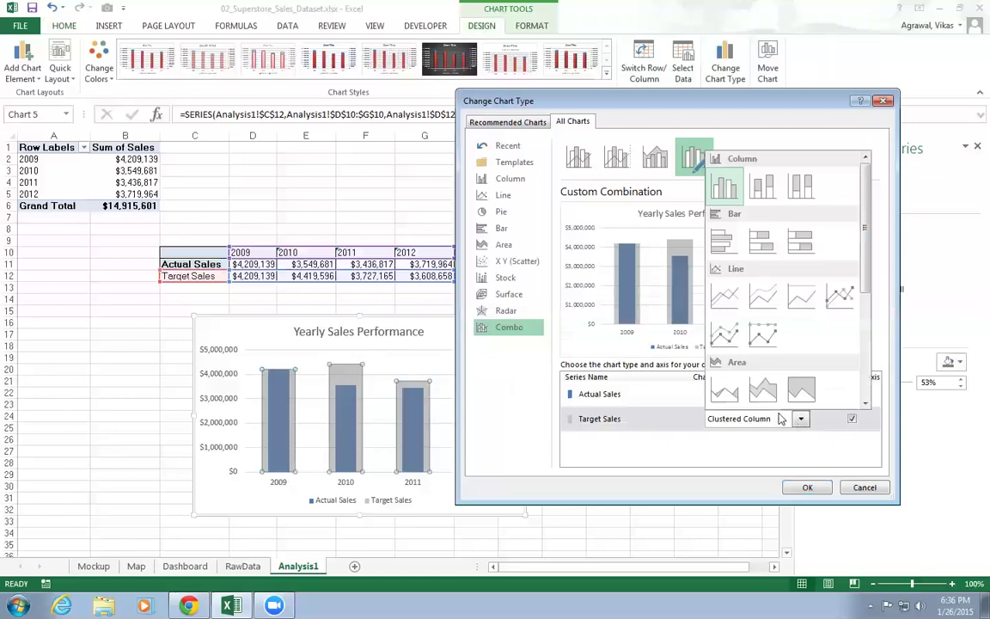
click(726, 334)
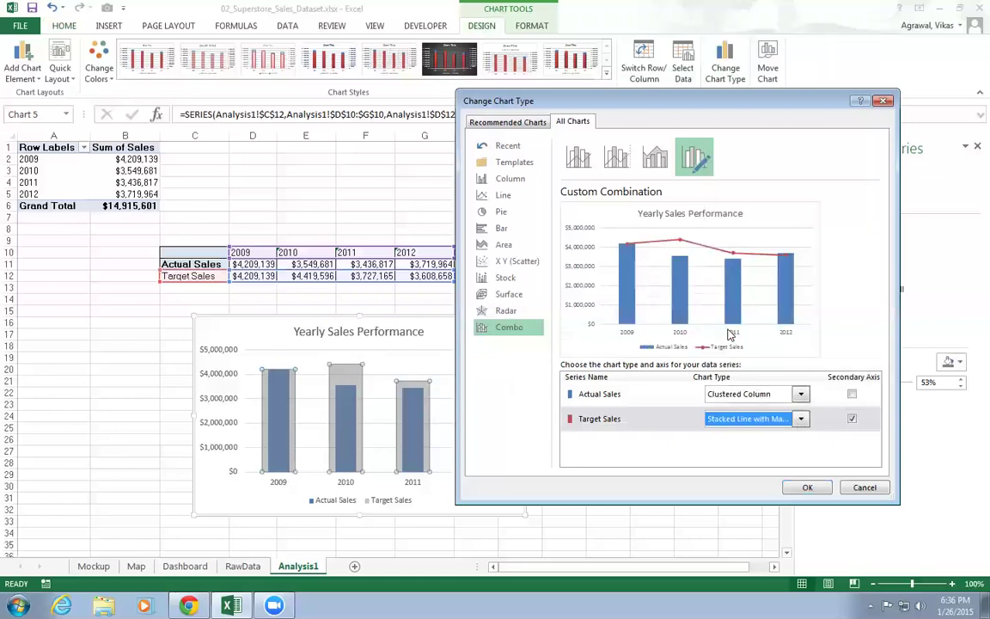
click(812, 488)
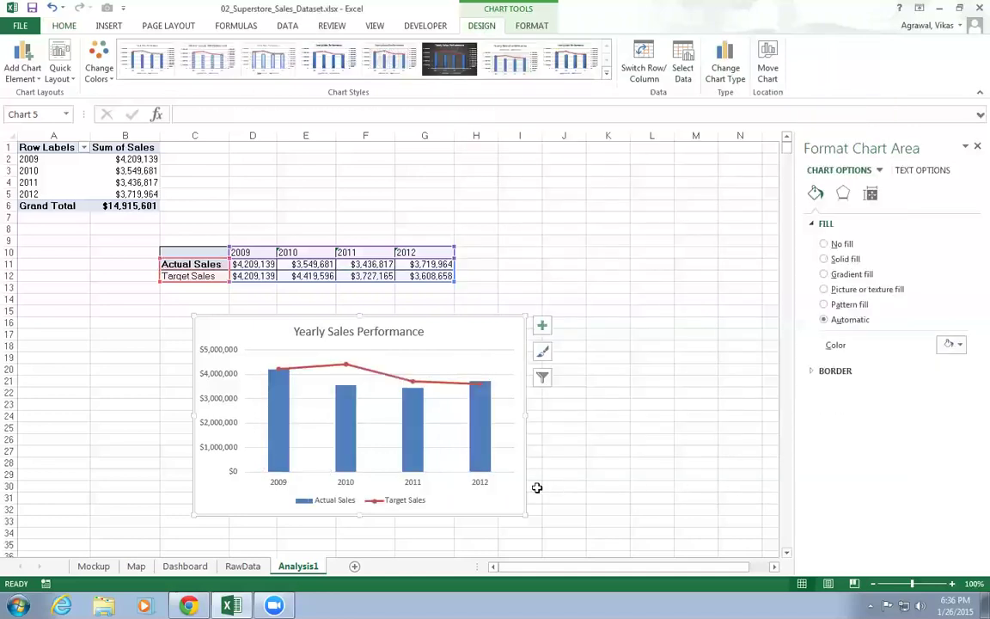
- Remove the connecting line from the Target Sales series and give its markers a solid dark blue fill
click(452, 389)
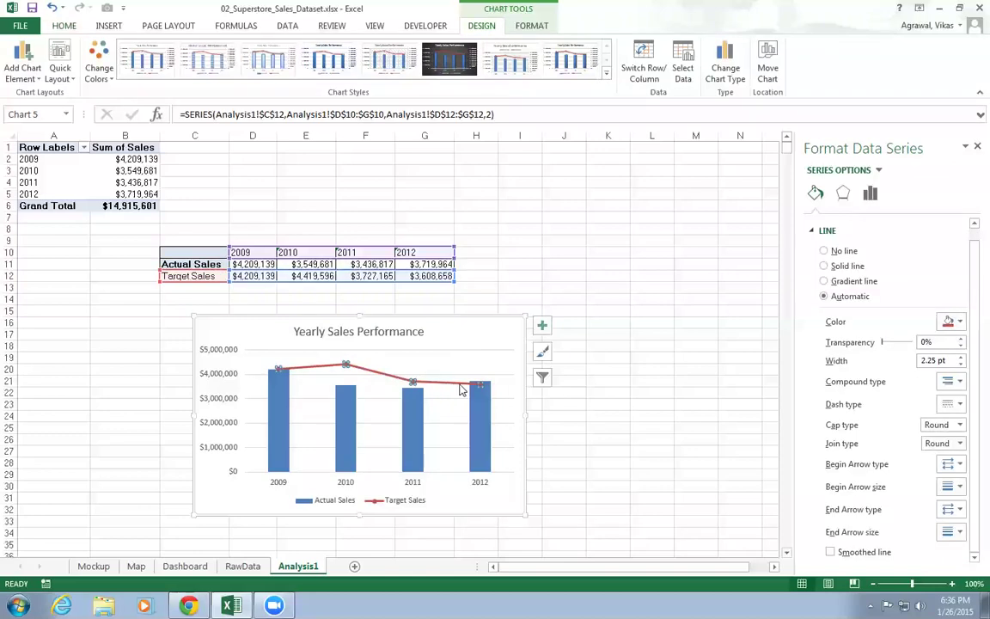
click(824, 252)
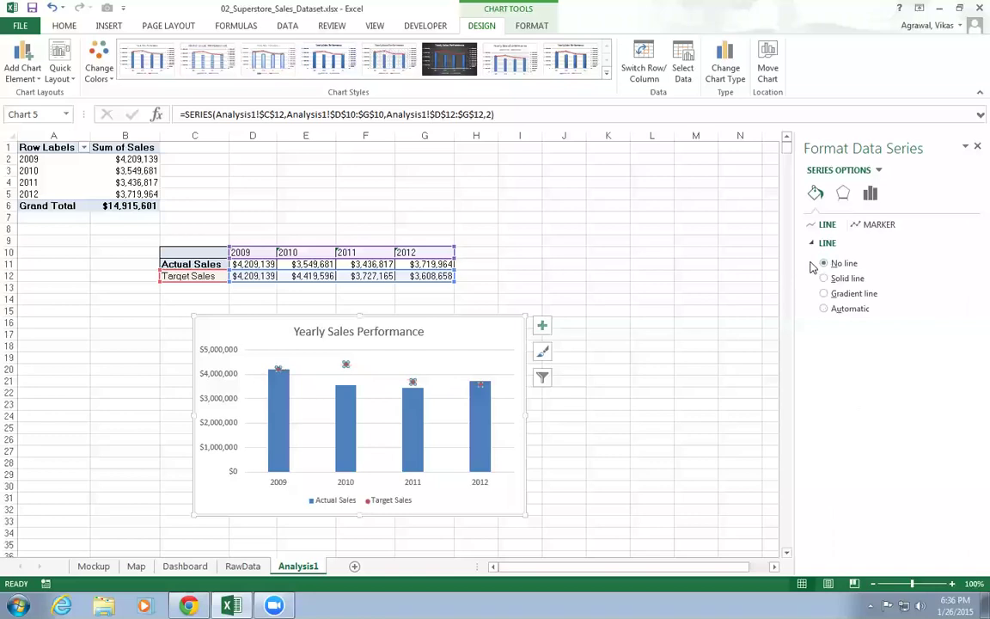
click(876, 224)
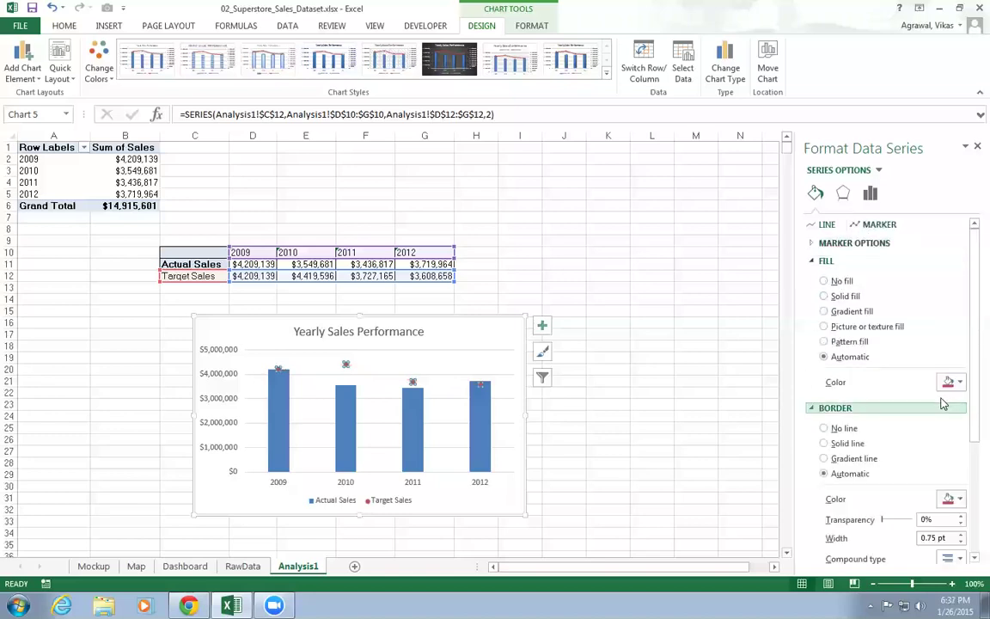
click(824, 297)
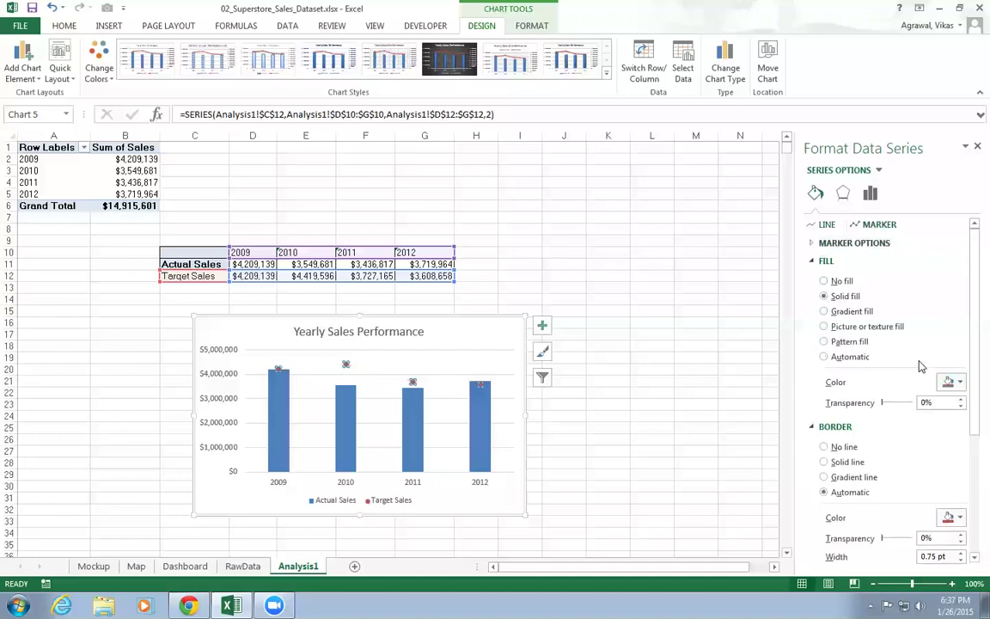
click(959, 383)
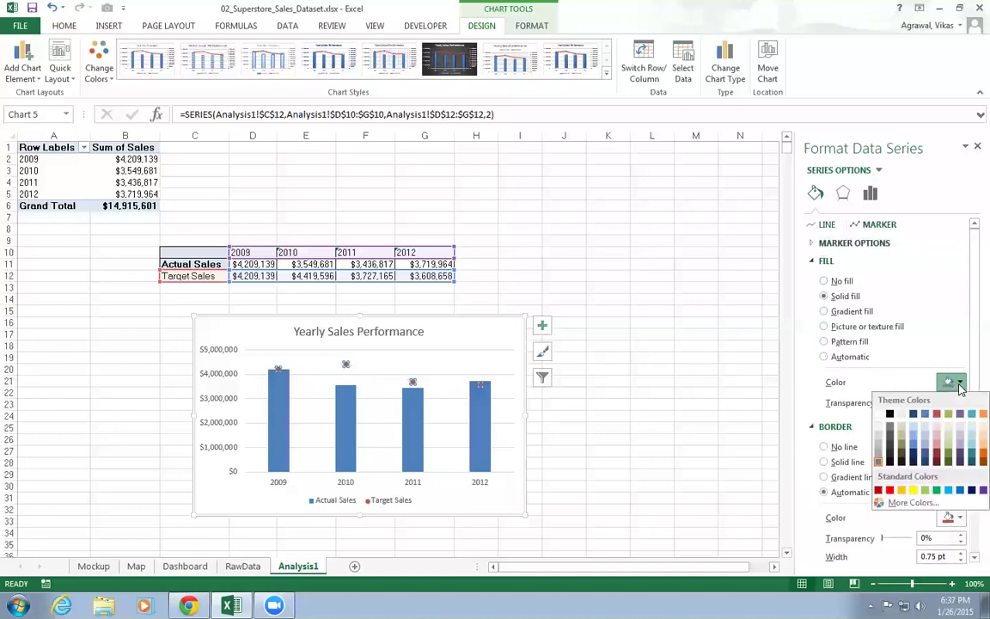
click(926, 462)
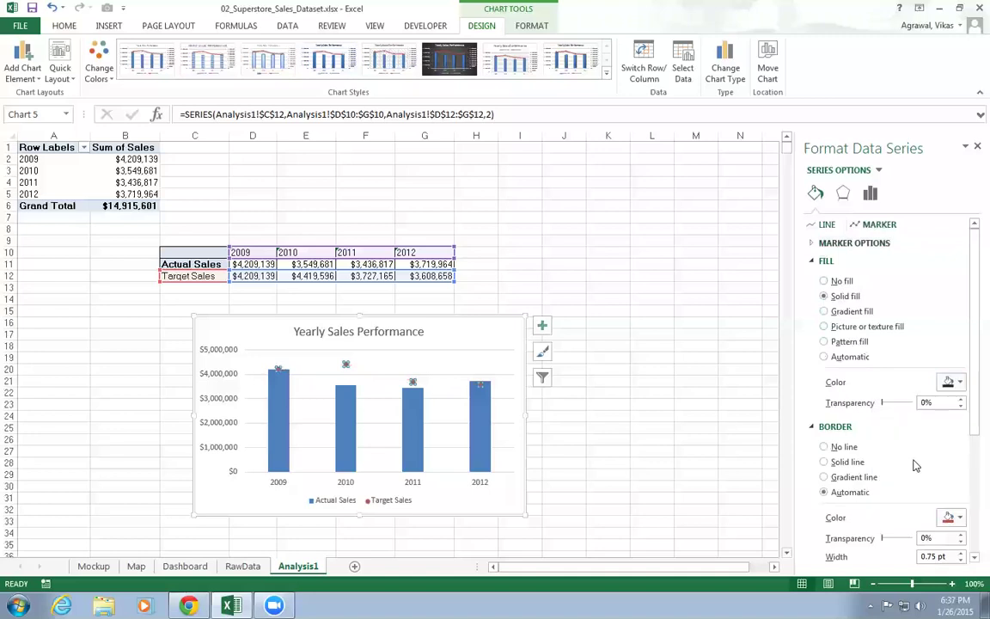
- Set the Target Sales markers to the built-in square type with a size of 22
scroll(900, 463, down, 1)
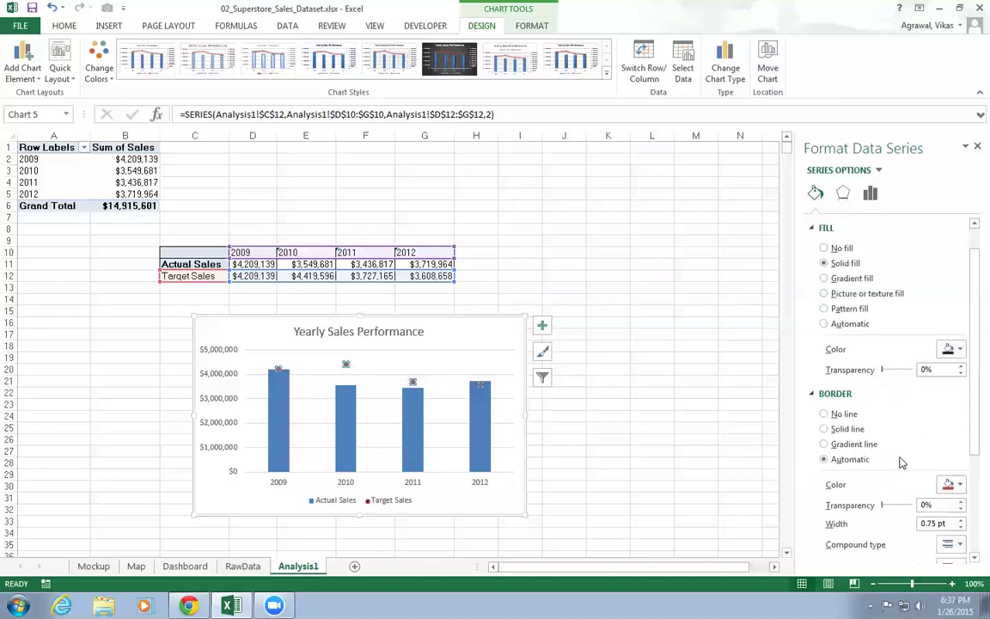
scroll(901, 464, down, 4)
scroll(859, 413, up, 3)
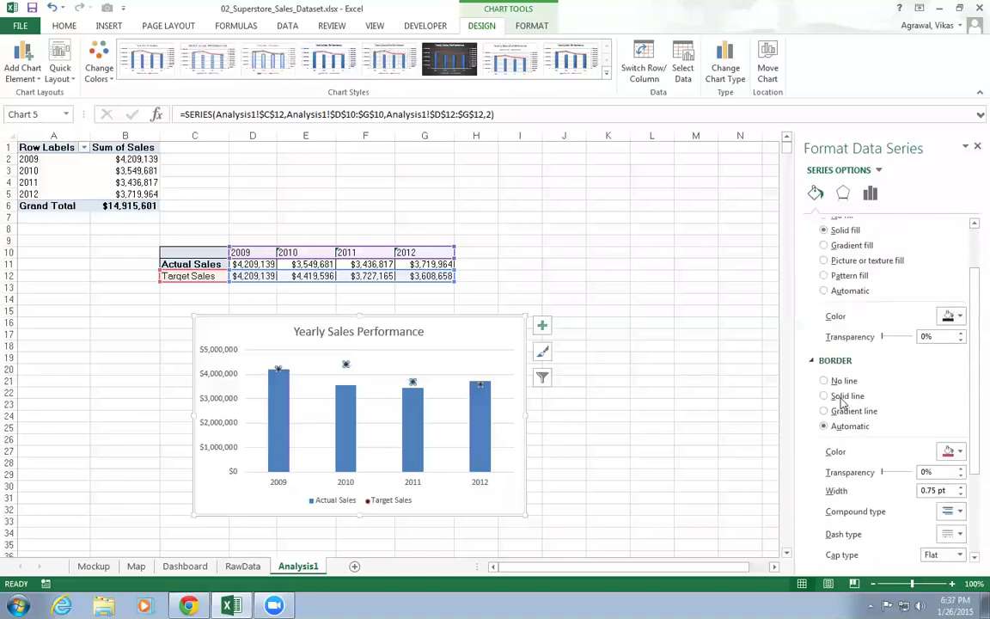
click(812, 361)
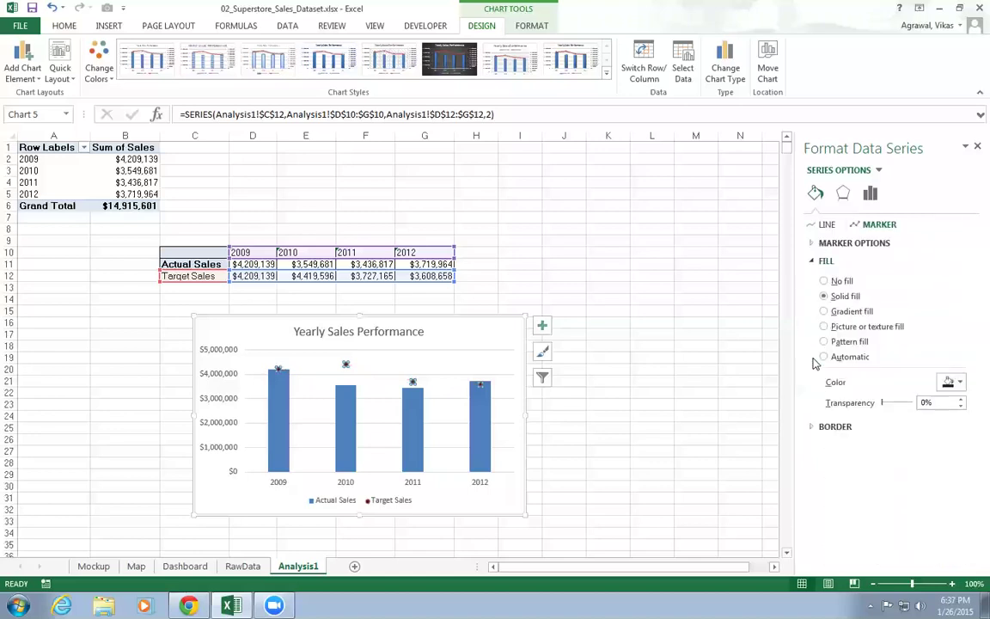
click(812, 244)
click(824, 293)
click(877, 310)
click(862, 326)
click(894, 327)
click(894, 327)
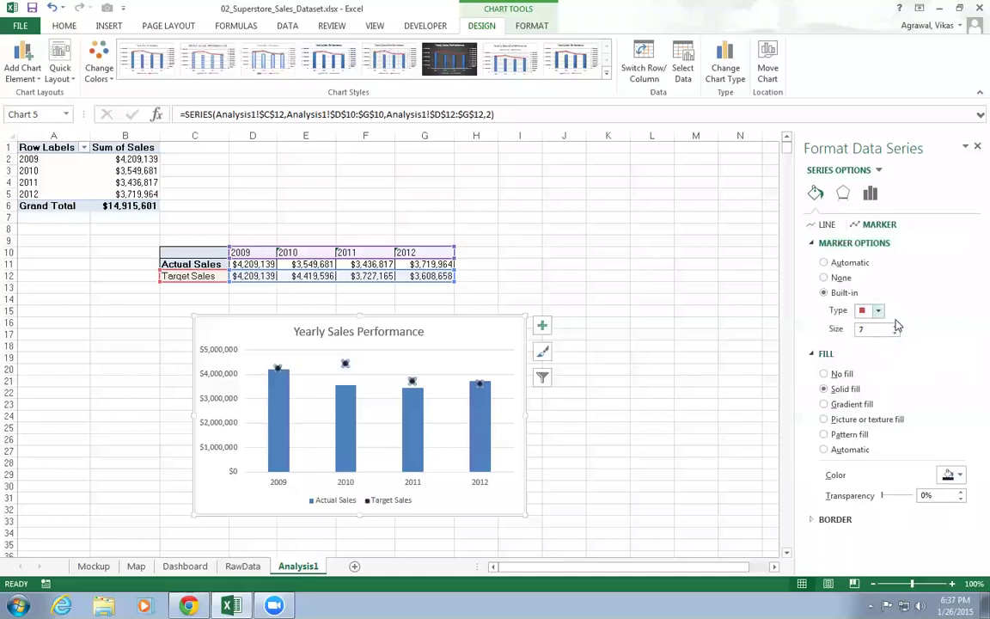
click(894, 327)
click(894, 328)
click(893, 329)
click(893, 329)
click(894, 329)
click(893, 329)
click(894, 328)
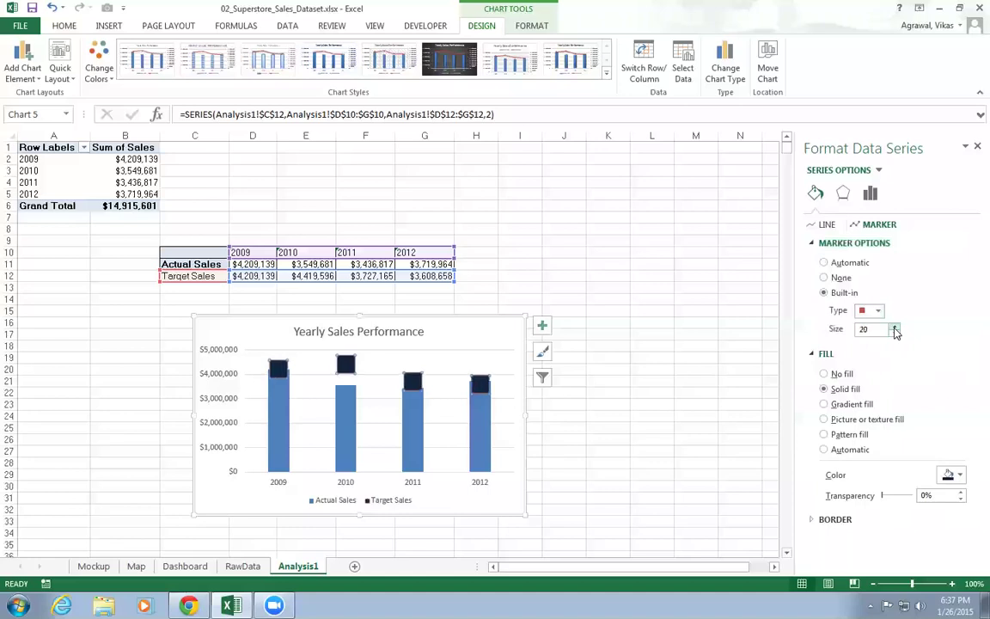
click(894, 329)
click(894, 329)
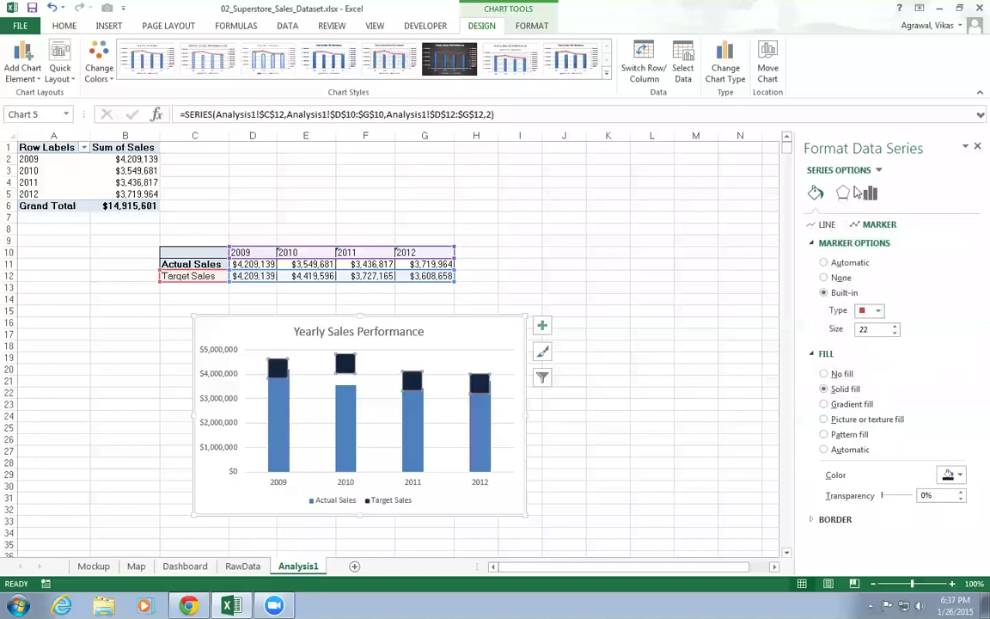
click(821, 243)
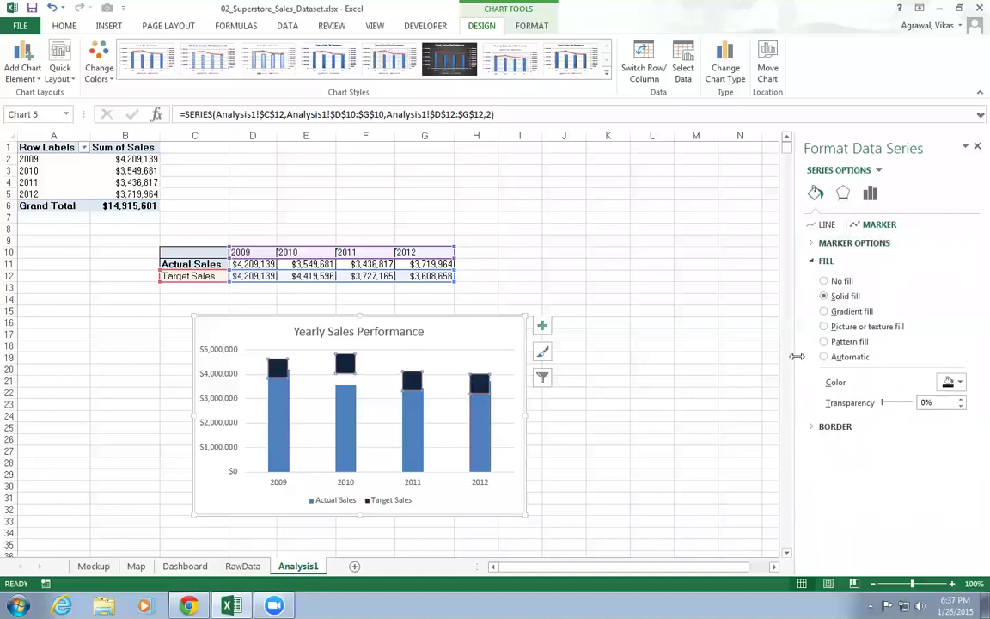
click(842, 192)
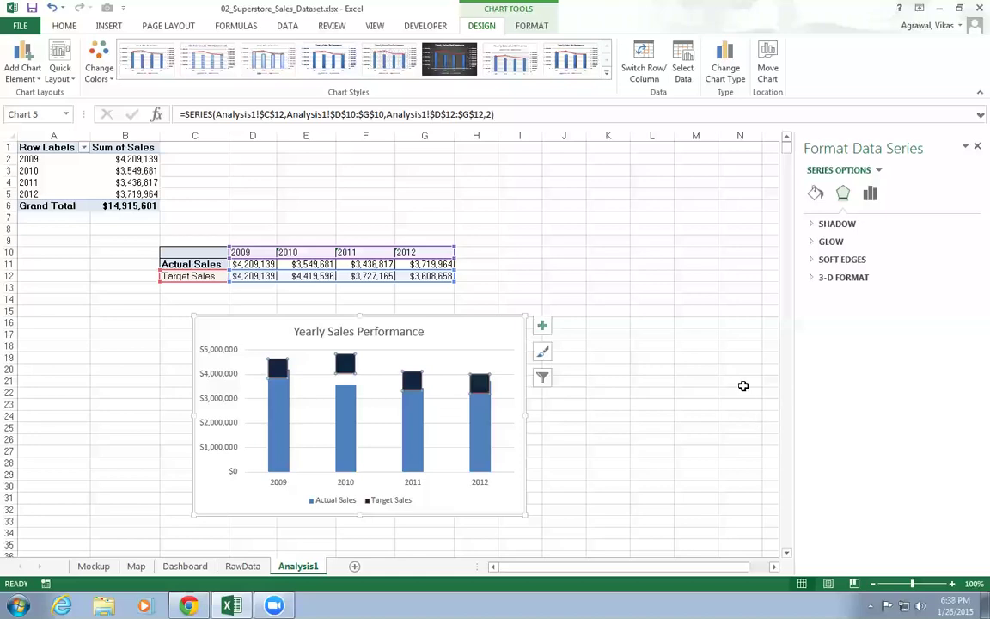
click(93, 566)
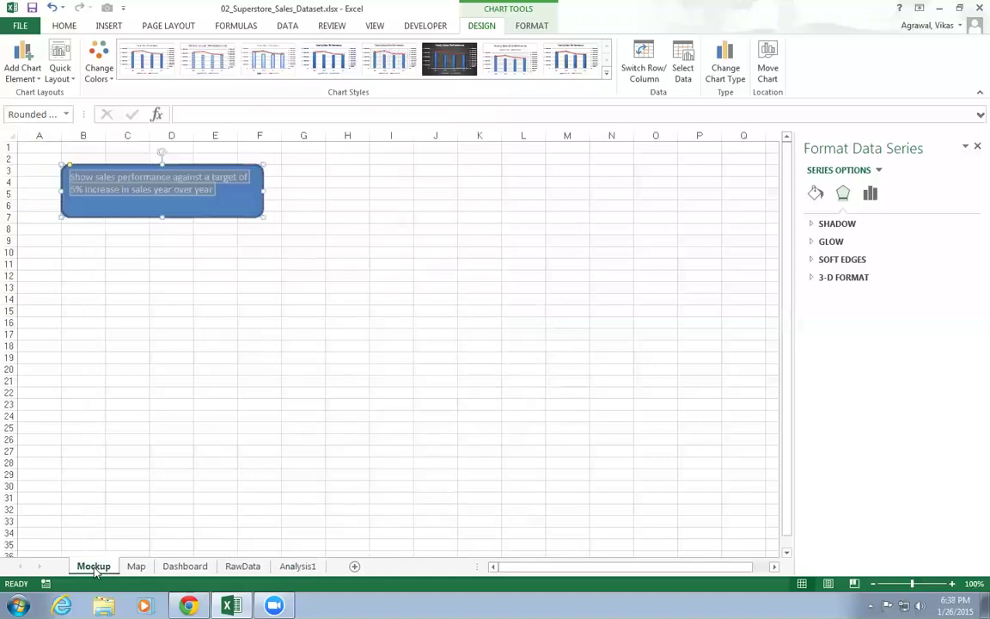
click(251, 393)
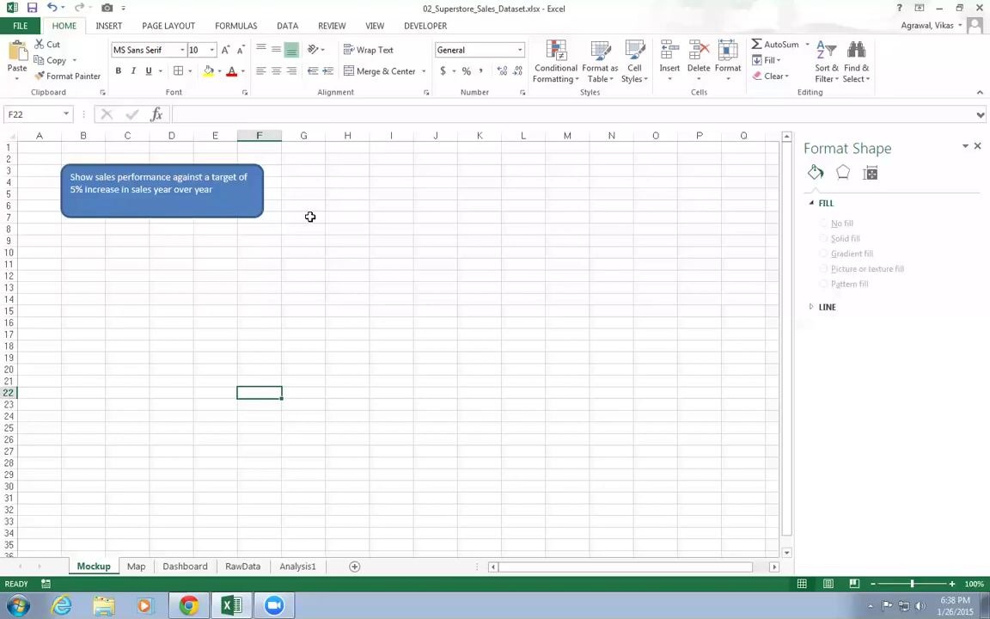
- Create a PivotTable on a new worksheet from the RawData range A1:U8400
click(244, 566)
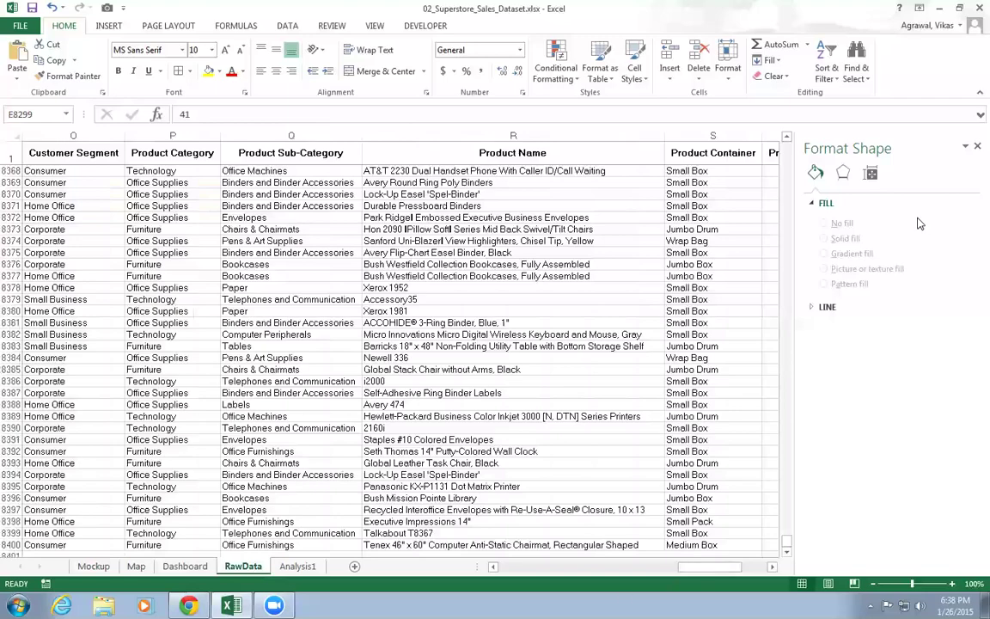
click(977, 146)
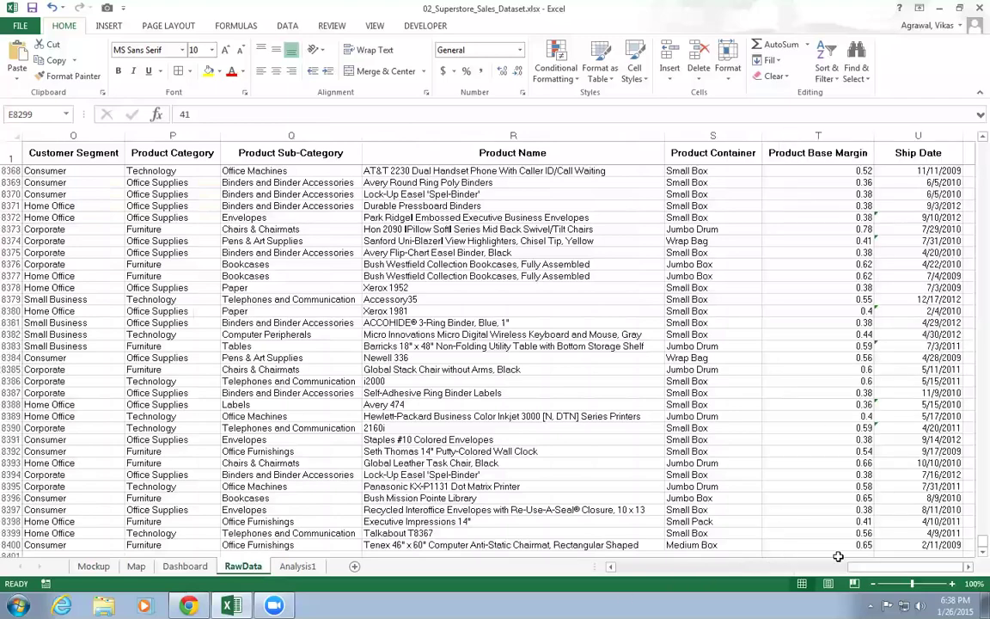
scroll(785, 513, left, 3)
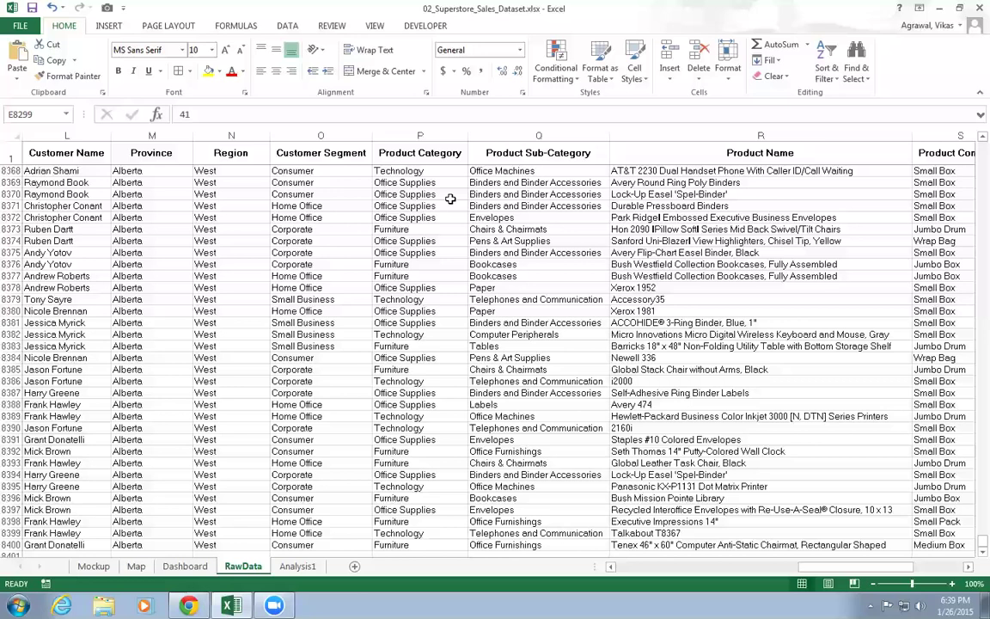
click(379, 310)
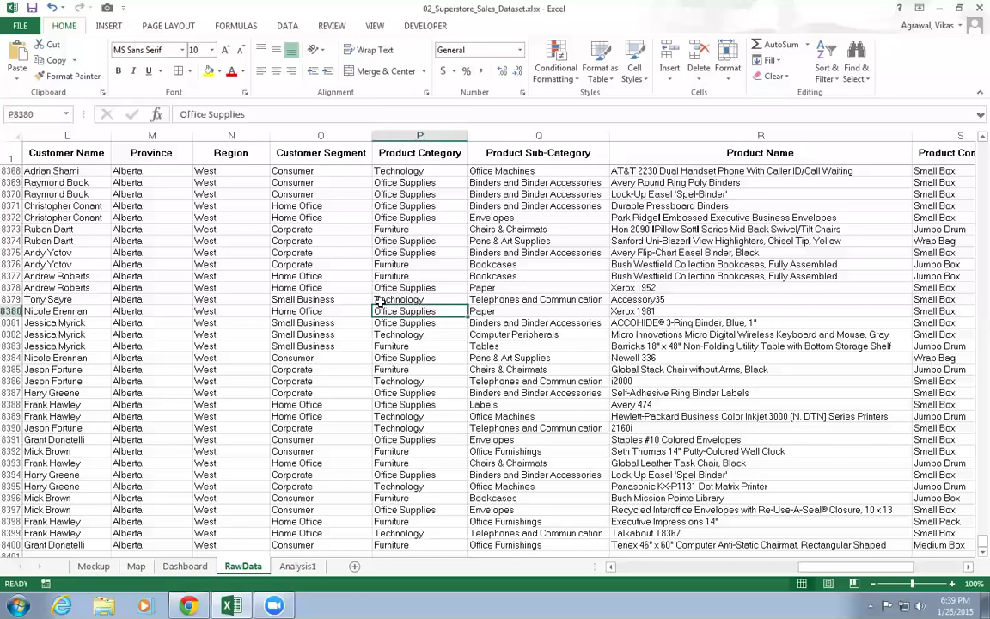
click(98, 26)
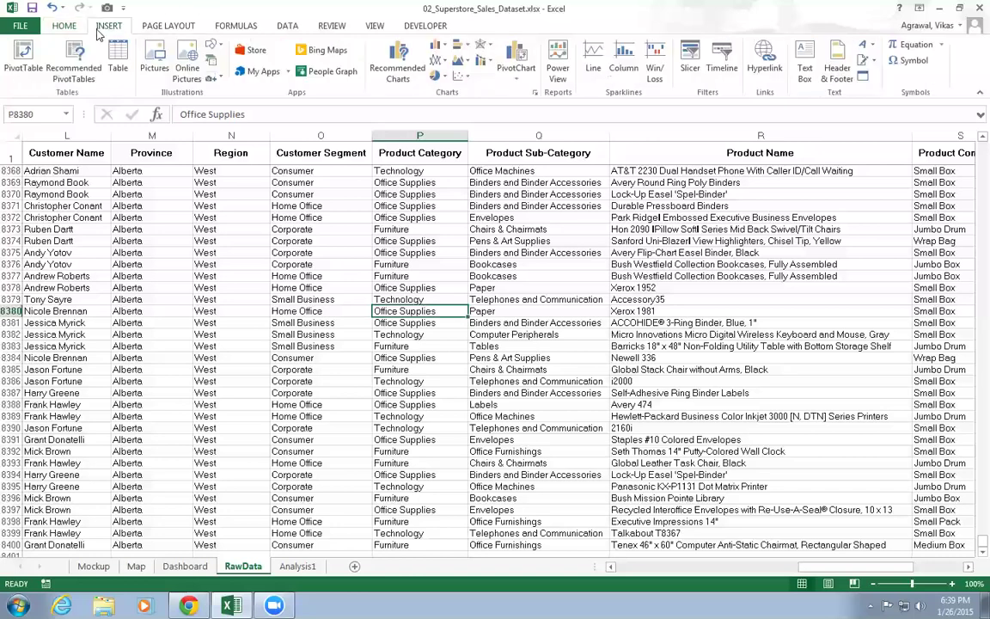
click(20, 54)
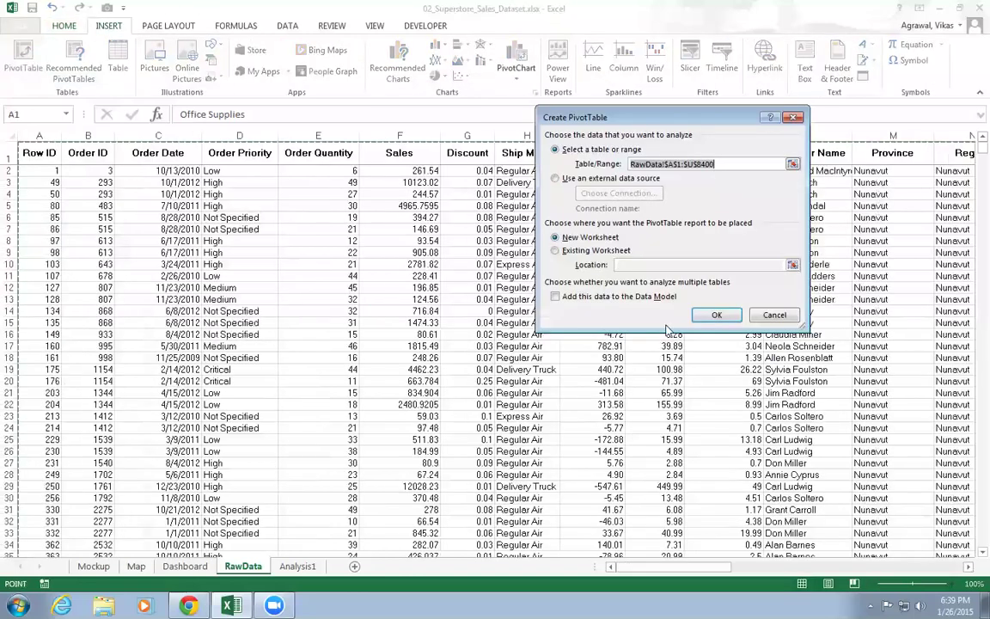
key(Return)
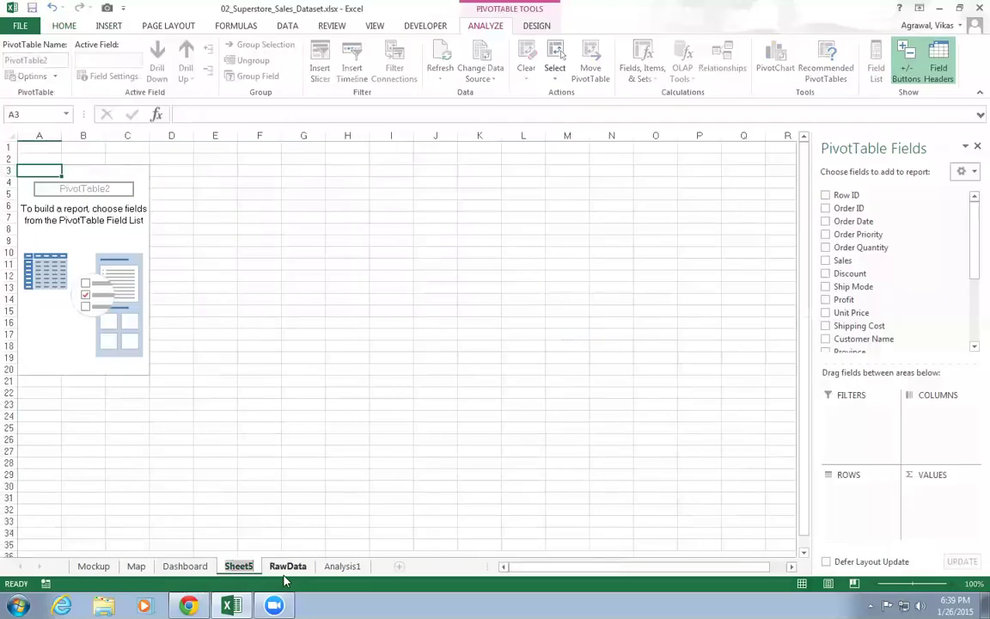
- Rename the new PivotTable sheet as Analysis2
text(Anal)
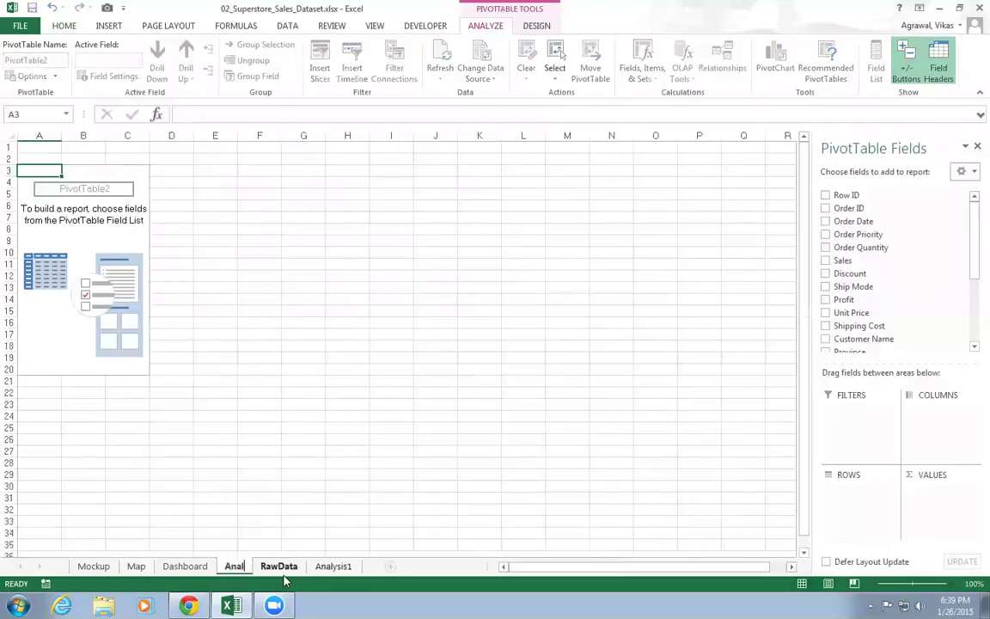
text(ysis2)
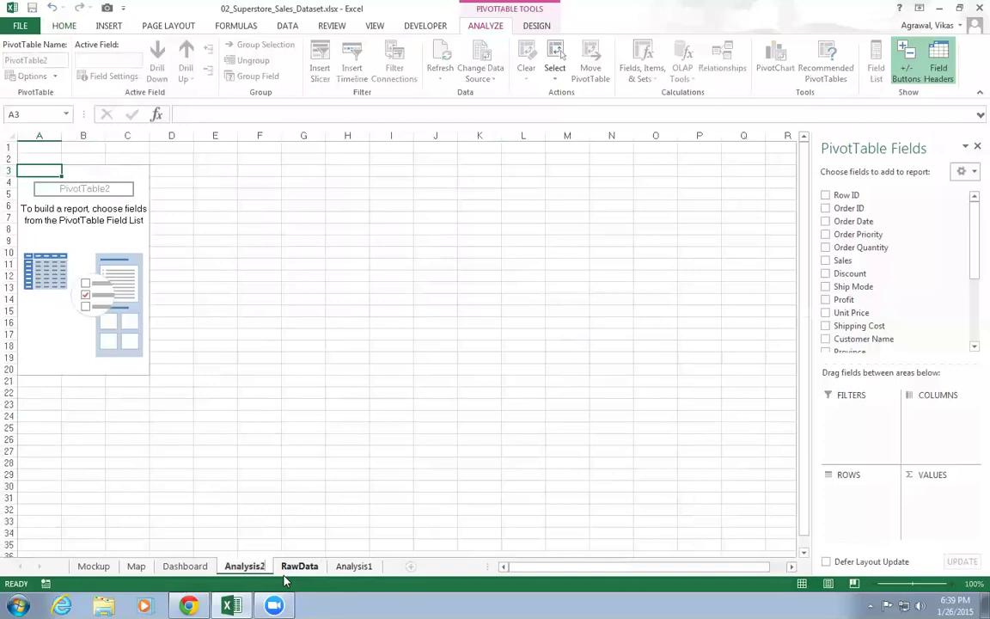
key(Return)
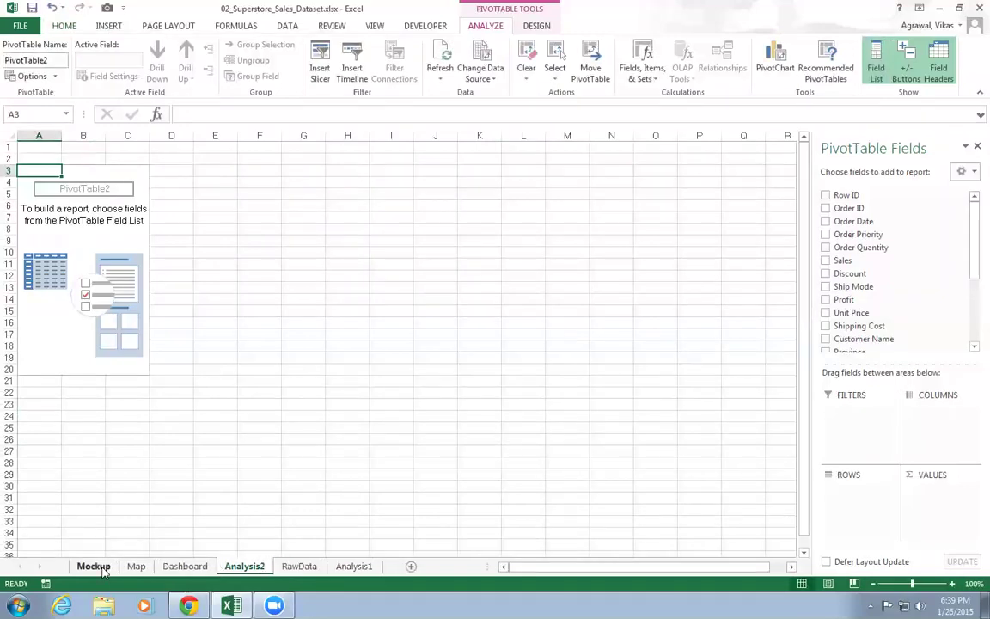
- Duplicate the rounded note on the Mockup sheet and place the copy beside the original, over about G3 to K7
click(93, 566)
click(243, 218)
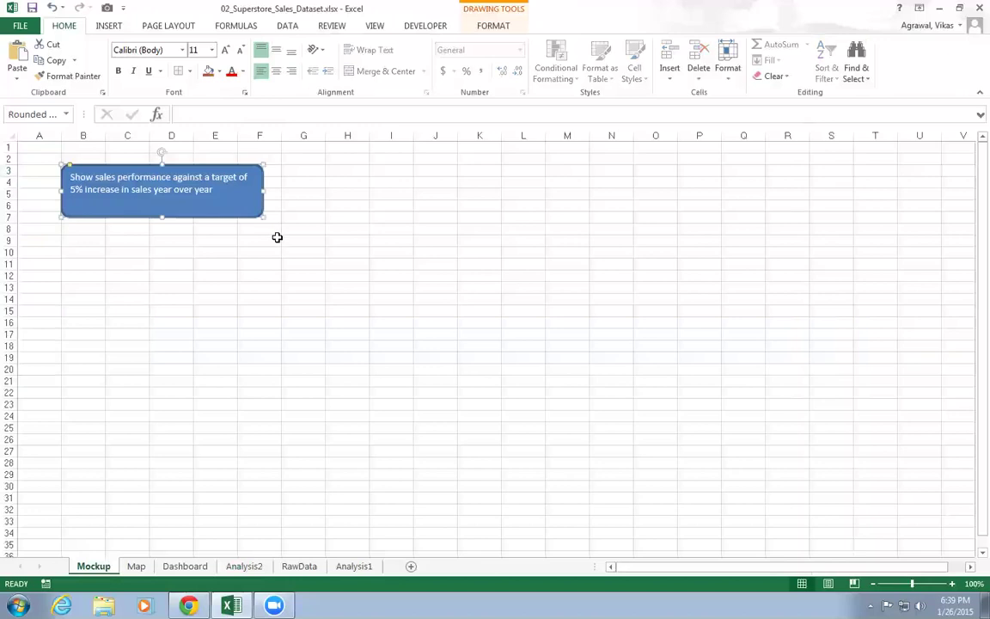
click(327, 244)
key(ctrl+v)
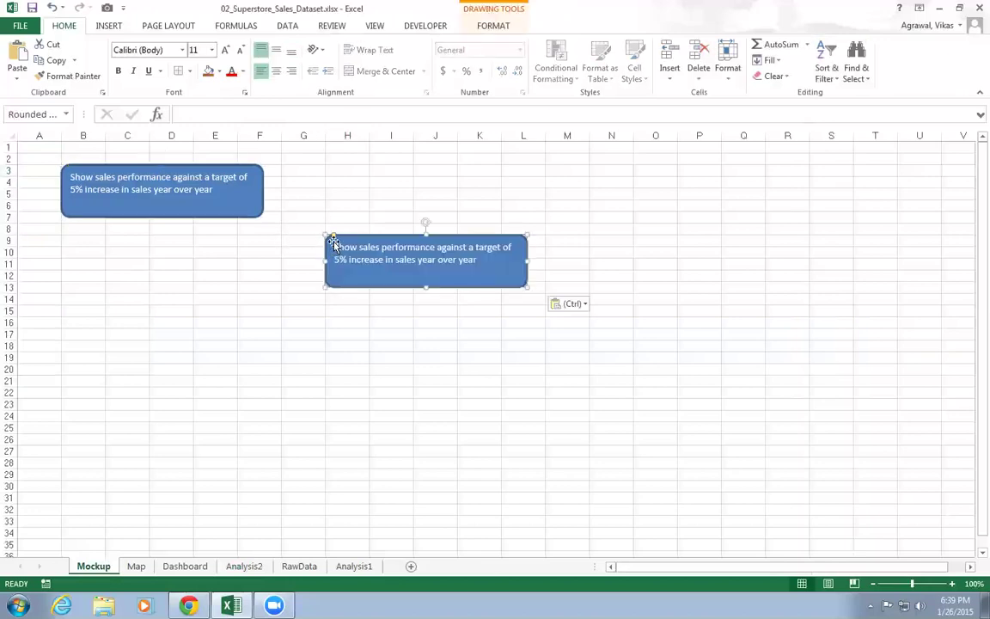
drag(332, 234, 307, 156)
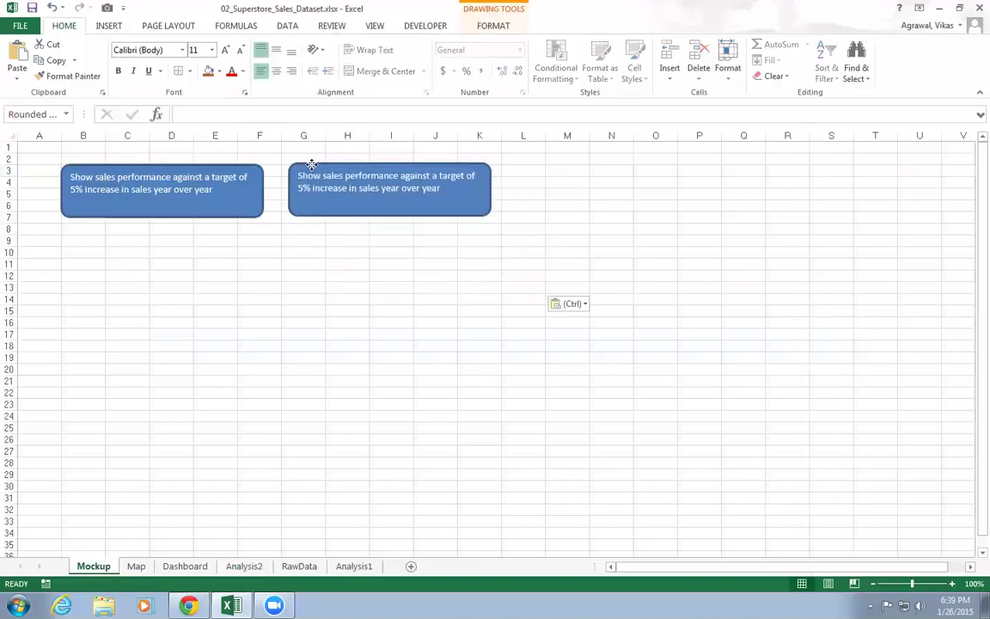
- Replace the copied note's text with "To compare total sales by Product Category and Customer Segment"
drag(447, 192, 295, 169)
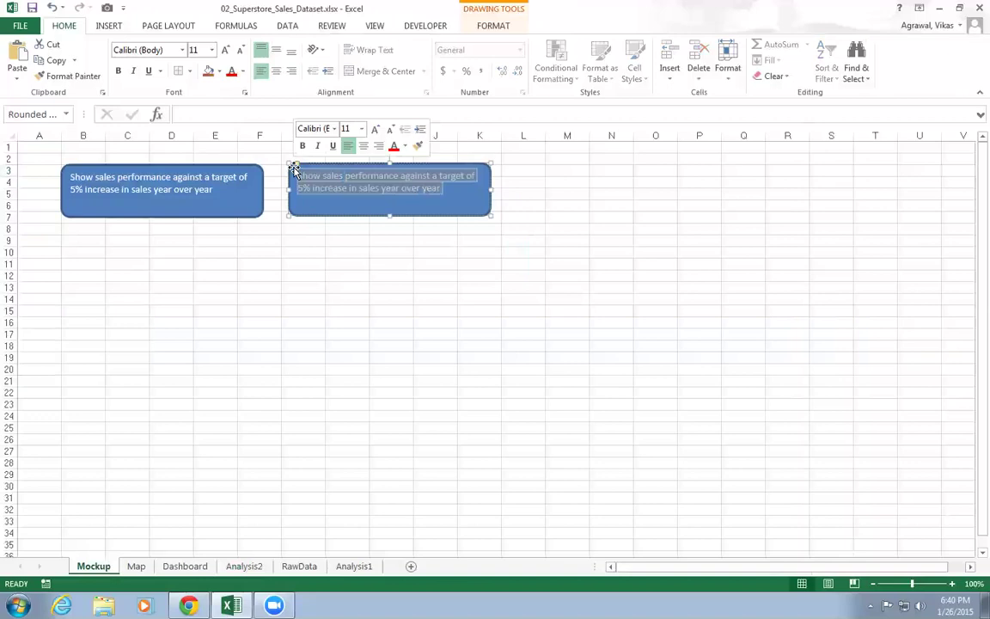
key(Delete)
text(To compare total sales by Product Category and Cus)
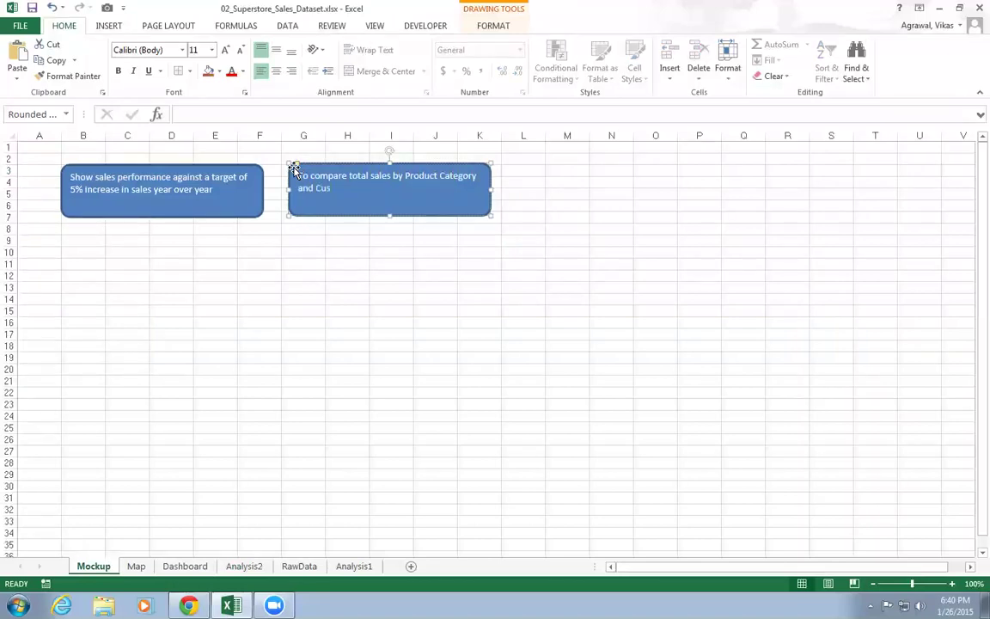
text(tomer Segment)
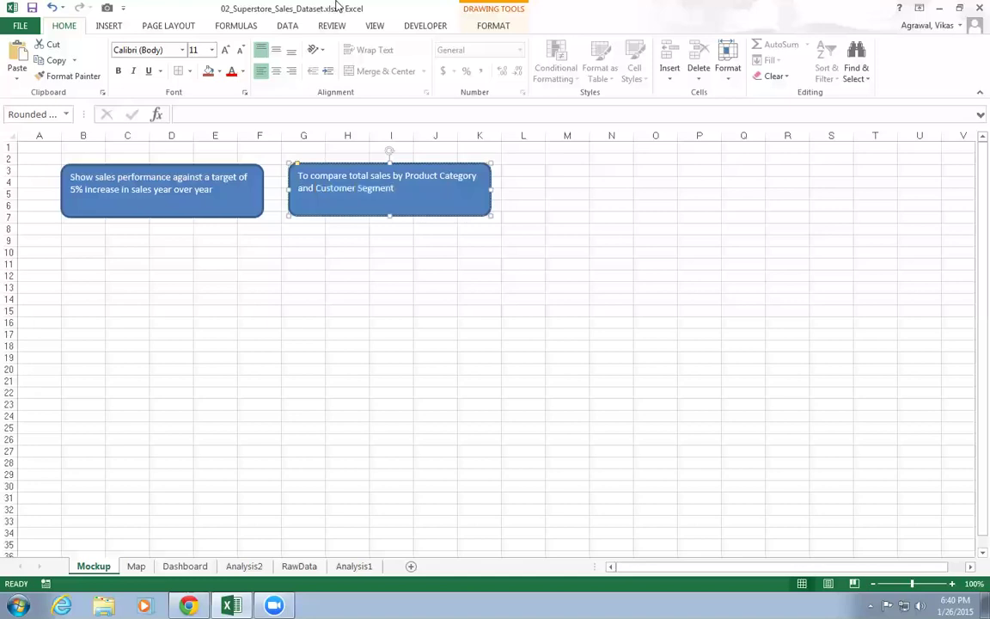
click(405, 361)
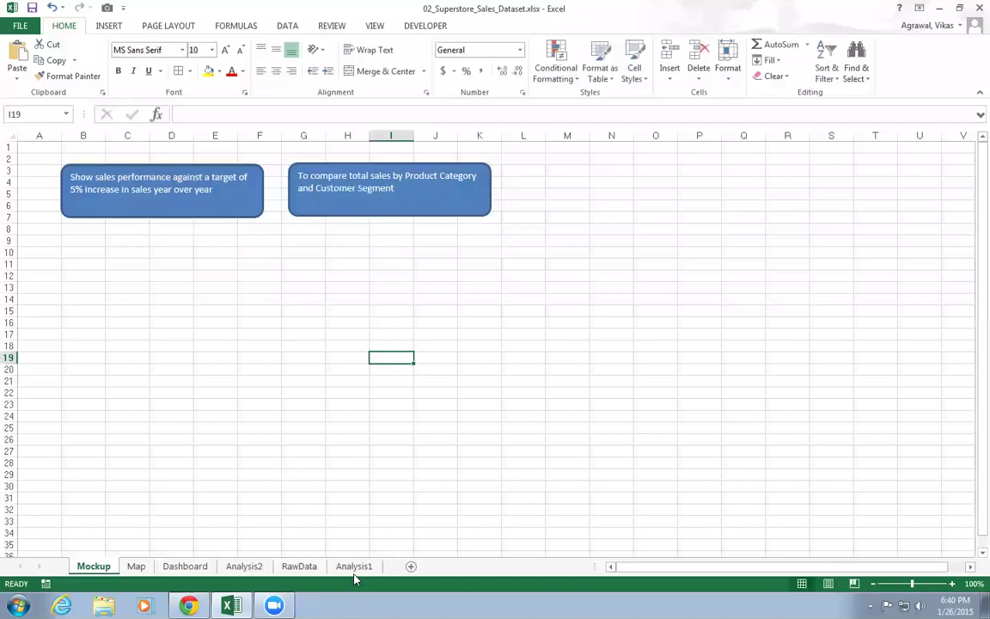
- Move the Analysis2 sheet after Analysis1 in the sheet order
click(241, 566)
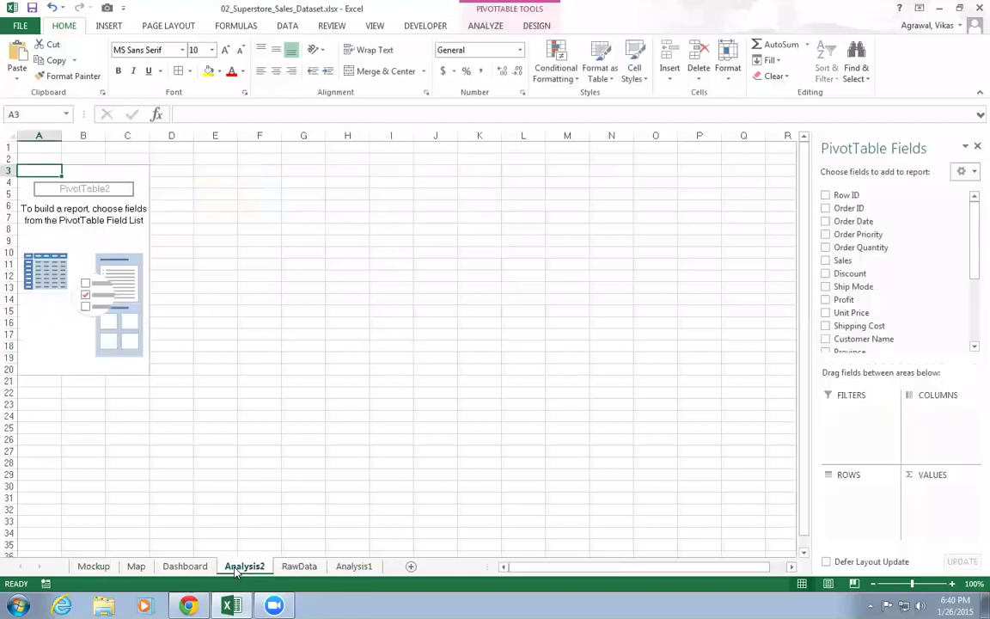
drag(318, 568, 393, 569)
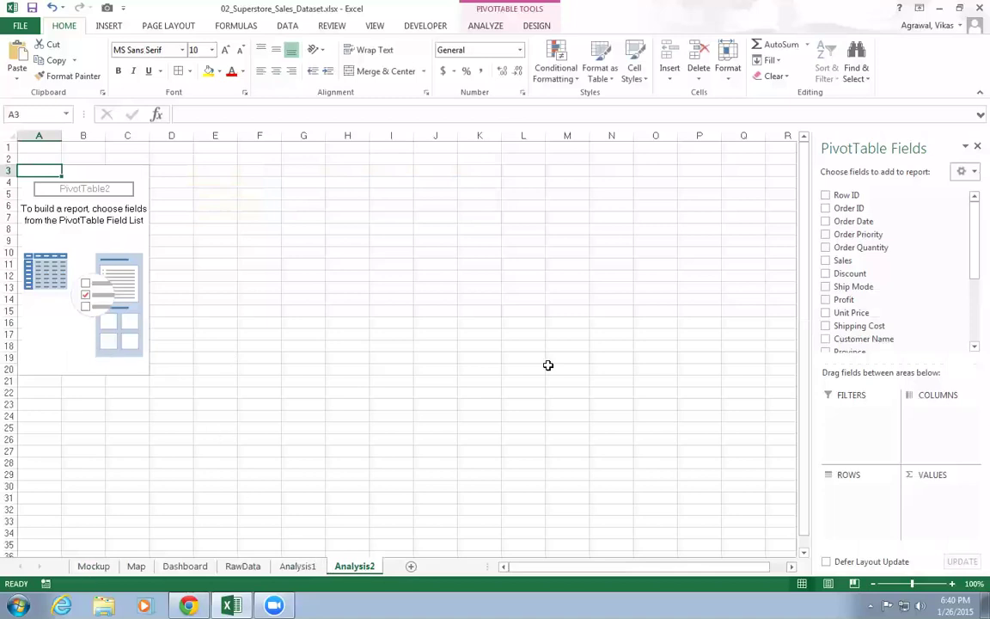
- Lay out the PivotTable with the sum of Sales as values, Product Category as rows and Customer Segment as columns
drag(842, 261, 935, 530)
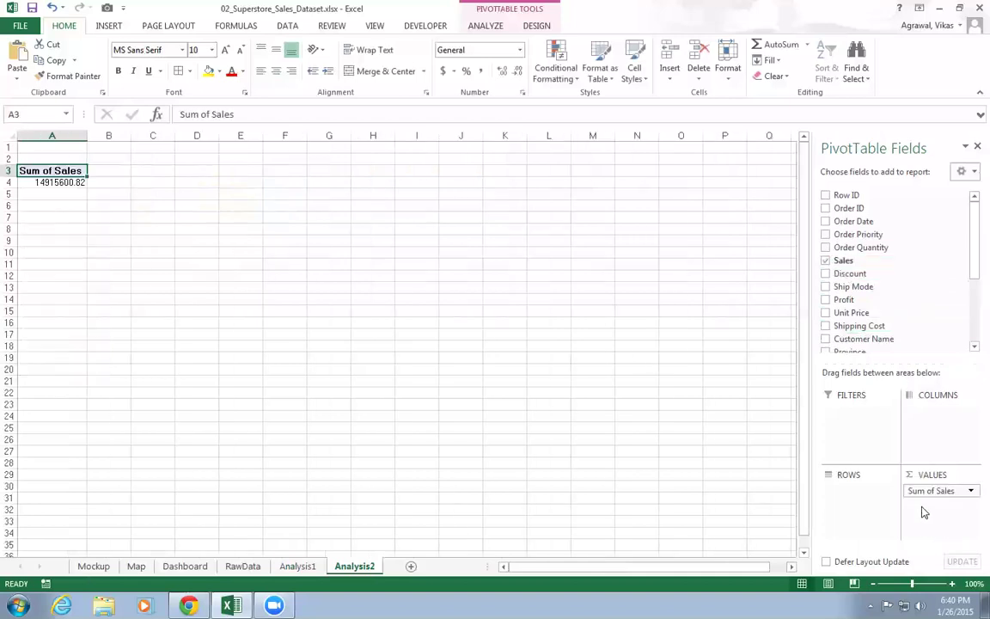
drag(970, 276, 970, 317)
drag(864, 307, 862, 508)
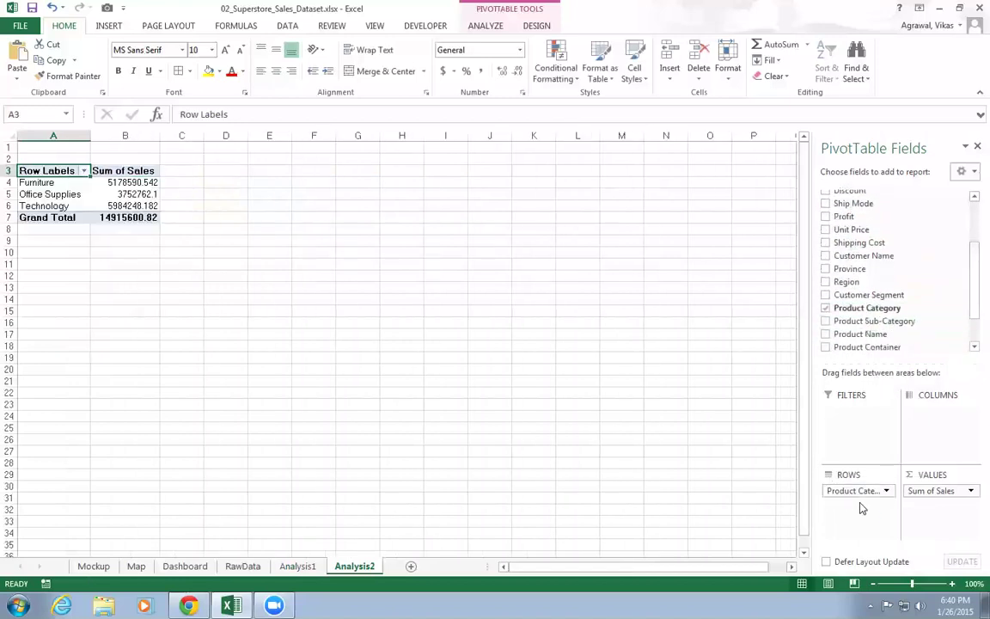
drag(894, 295, 941, 412)
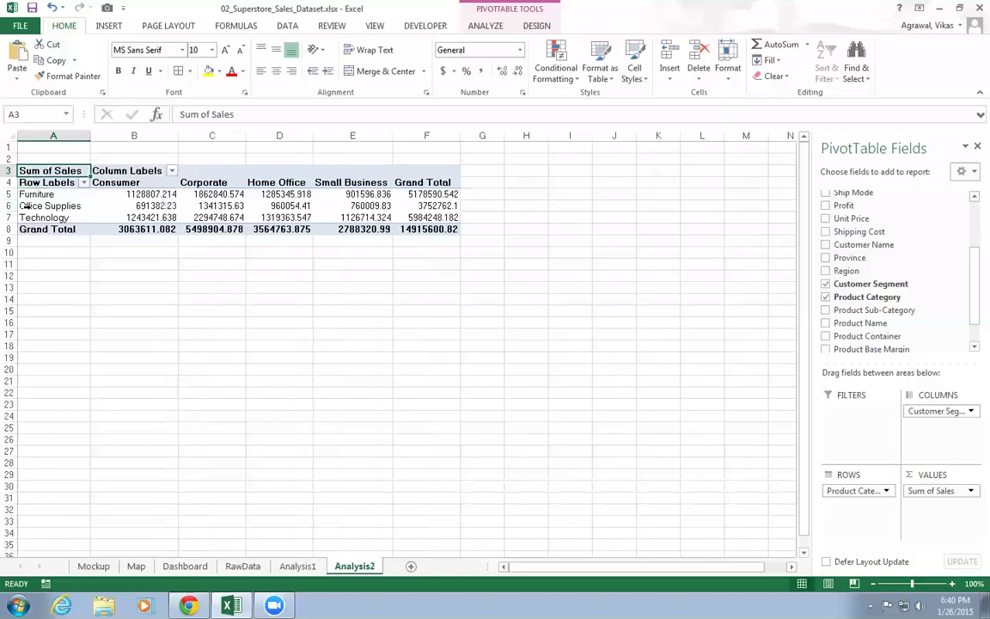
- Rename the PivotTable's Column Labels heading in B3 as "Customer Segment"
mouse_move(215, 196)
click(113, 170)
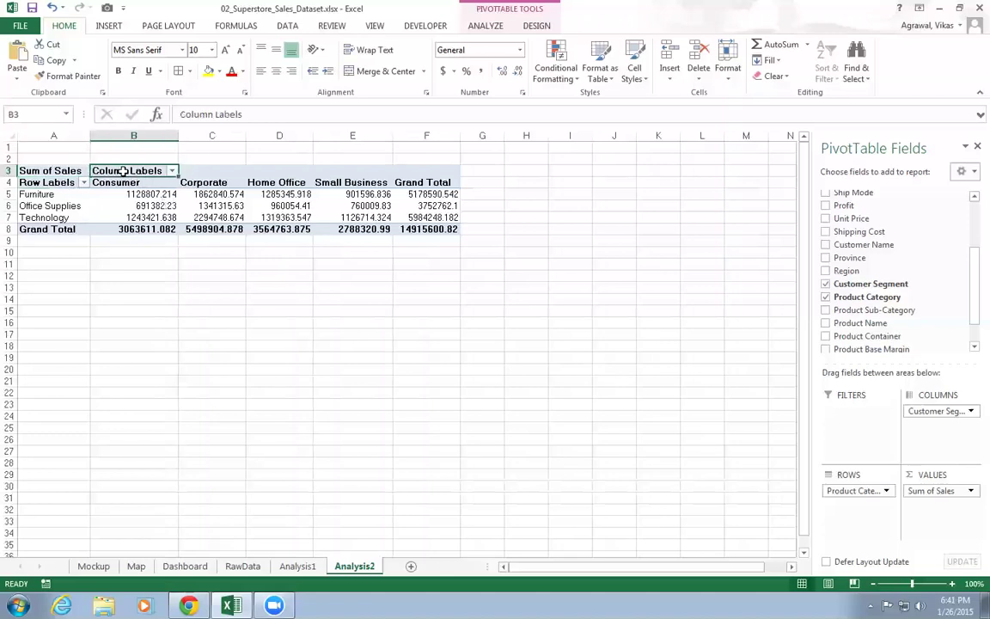
click(259, 116)
drag(260, 116, 176, 115)
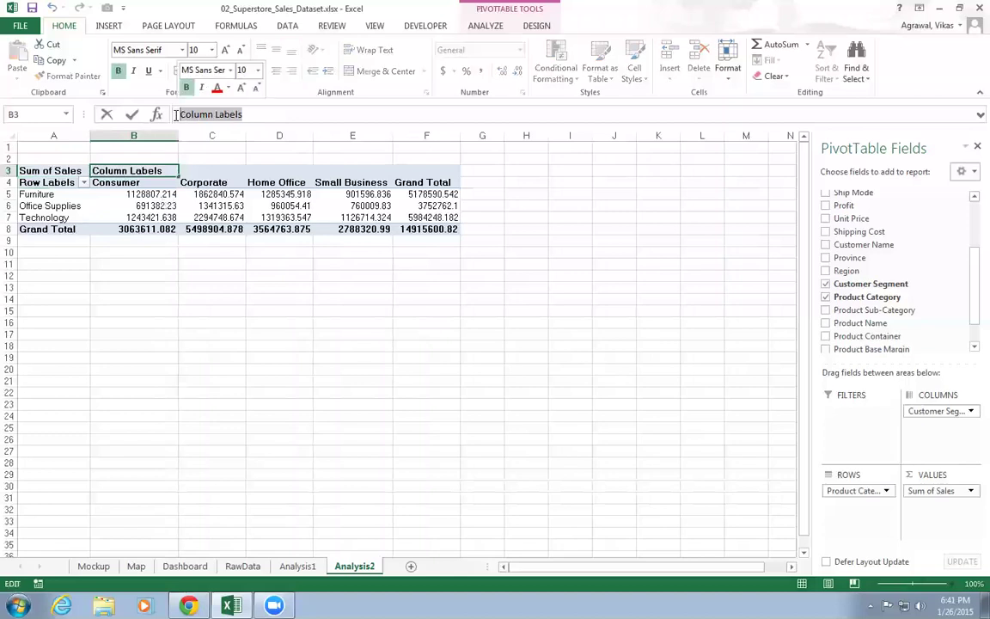
text(Consumer)
text(Customer)
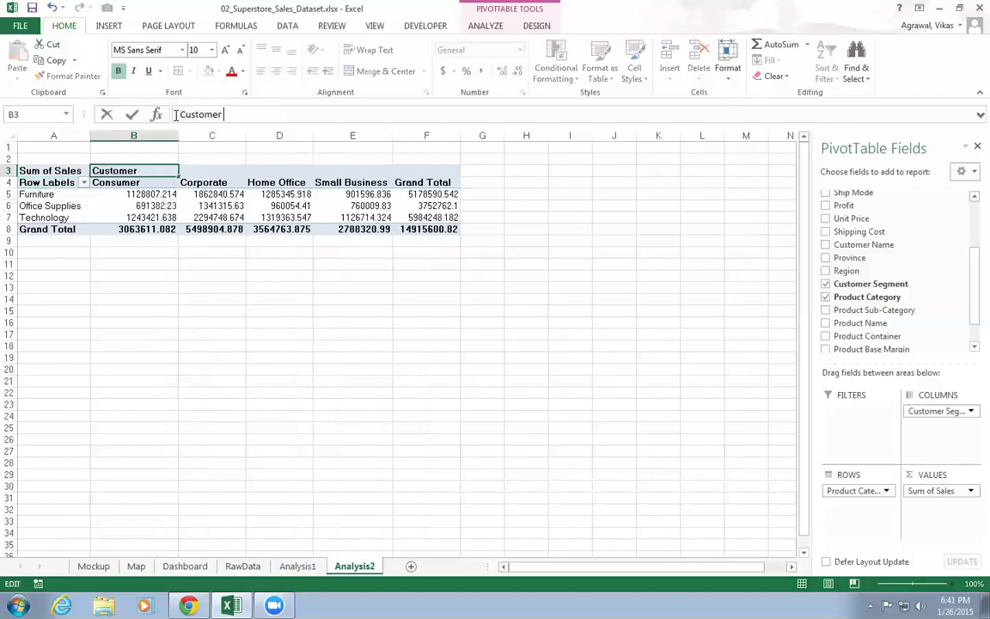
text( Segment)
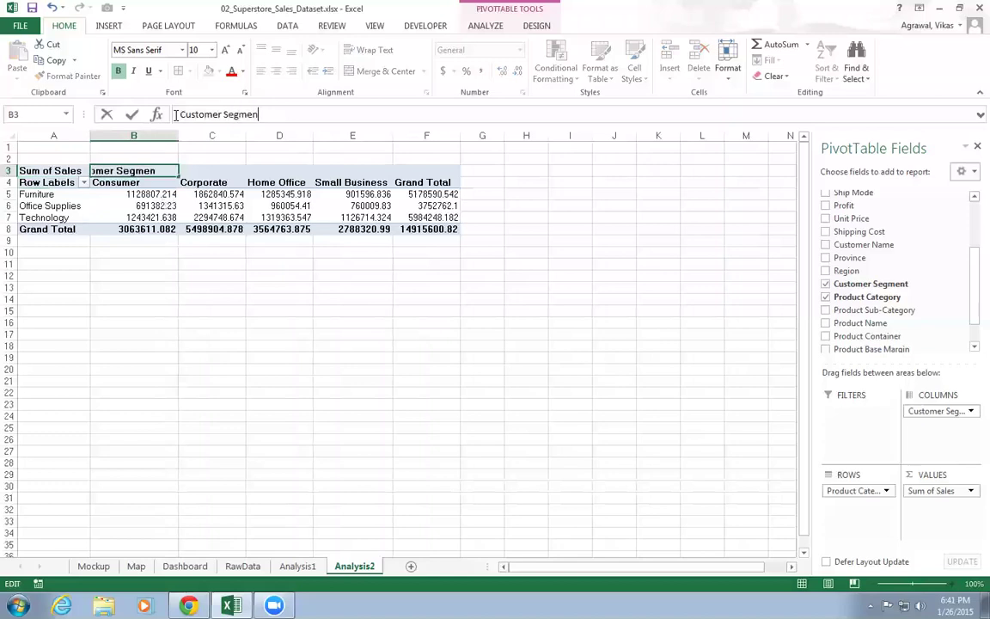
key(Return)
- Open the PivotTable's Row Labels heading in A4 for editing and select its whole text
click(41, 182)
click(255, 109)
drag(255, 109, 159, 110)
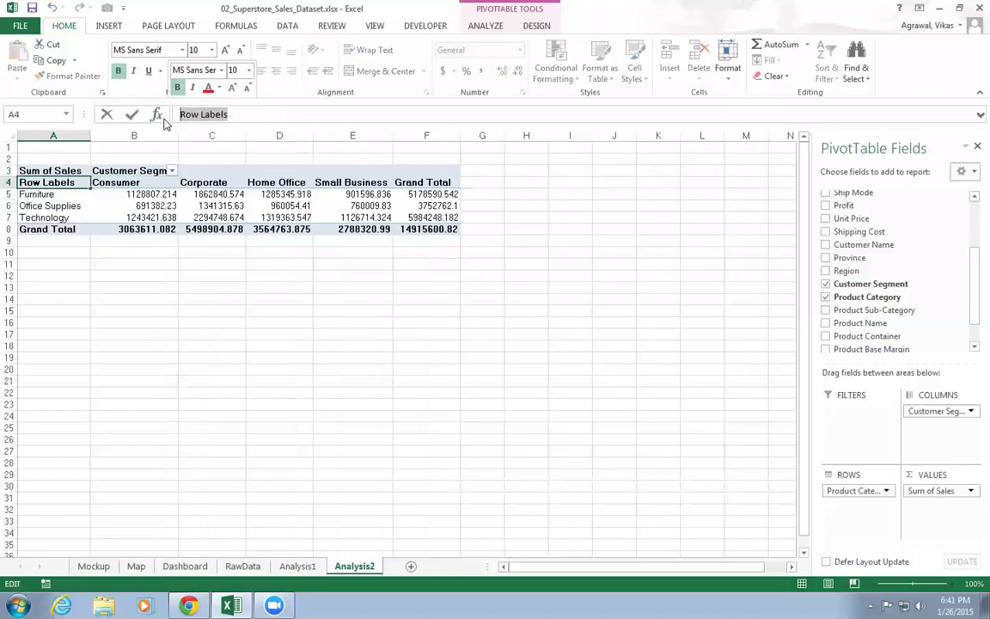
- Rename the pivot table's row header in cell A4 to "Product Category"
text(Produ)
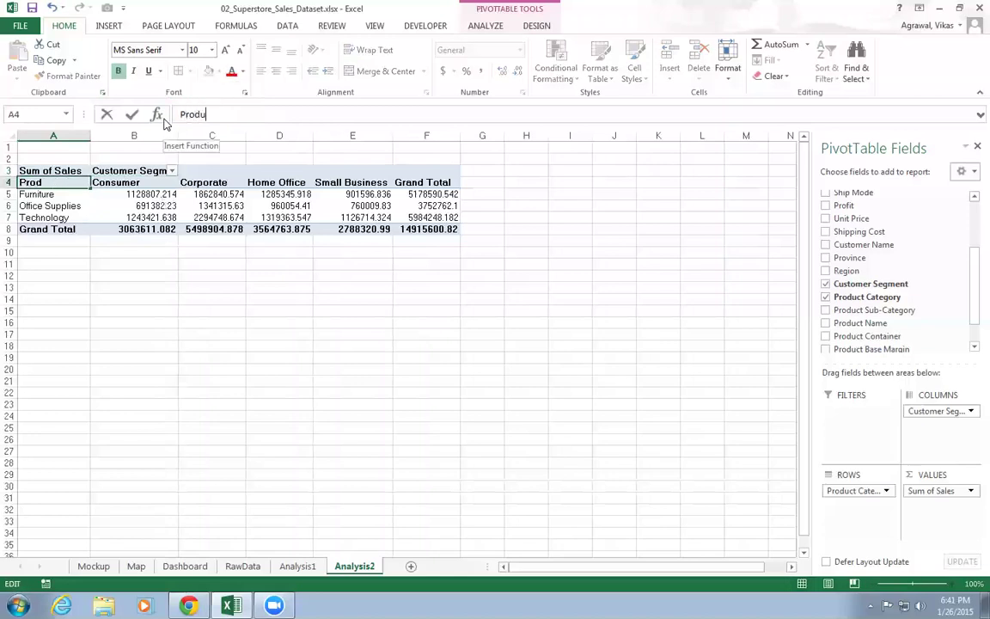
text(ct Category)
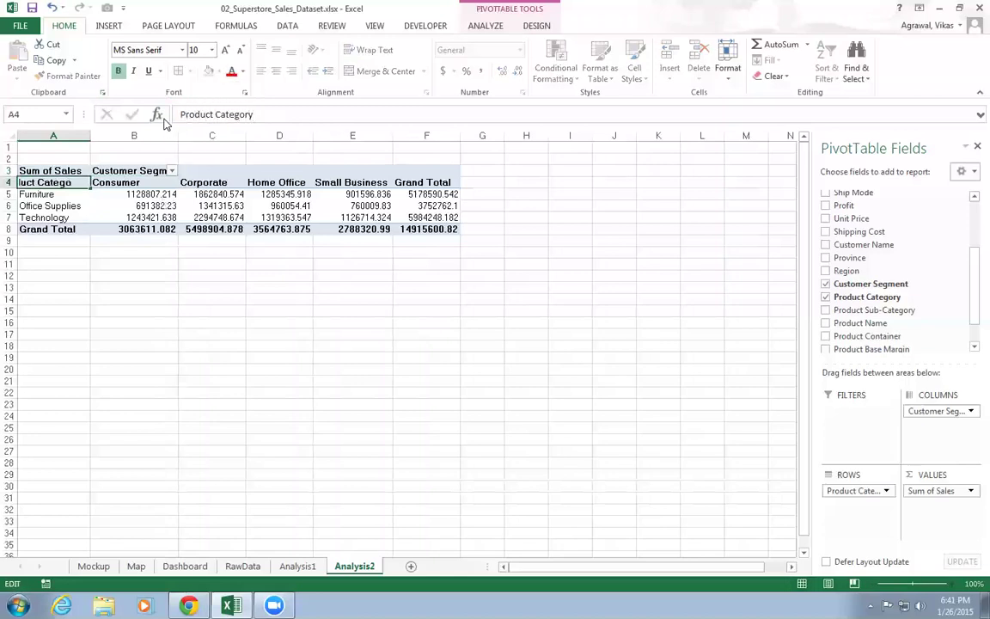
key(Return)
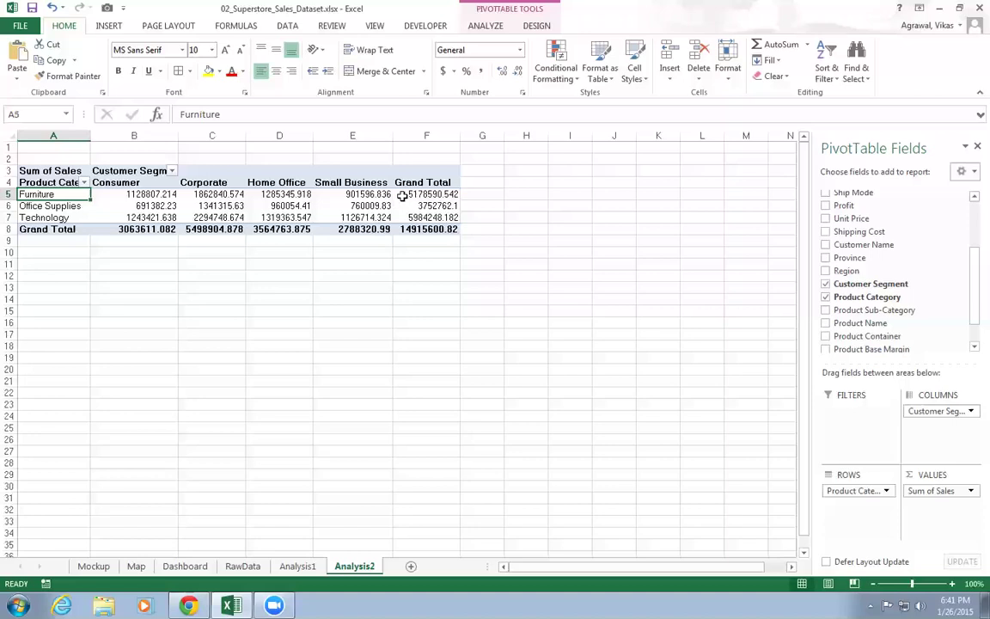
- Apply the None style to the pivot table and turn off grand totals for rows and columns
click(274, 204)
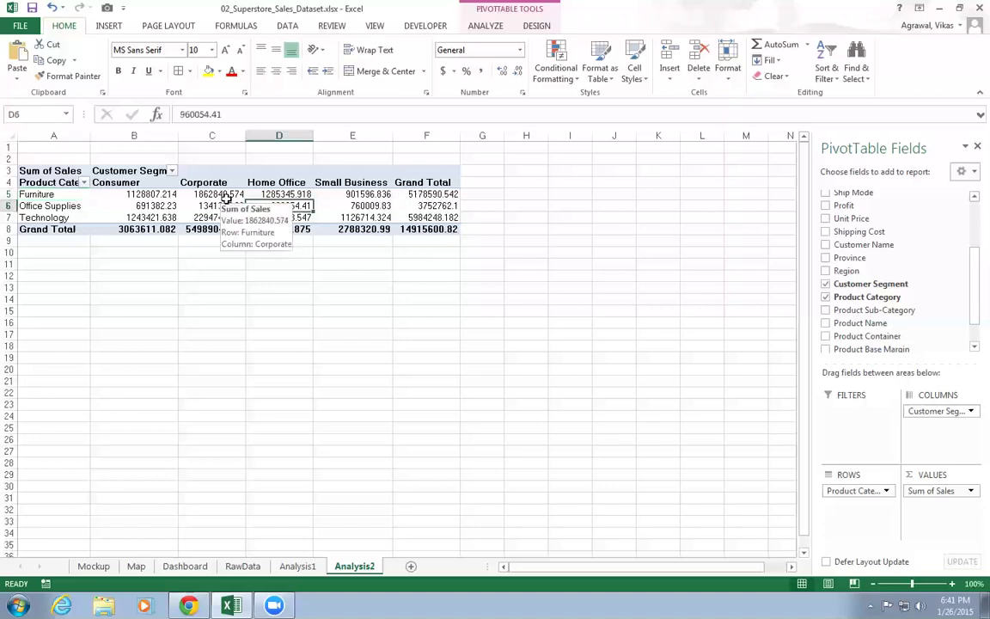
click(537, 26)
click(653, 48)
click(653, 49)
click(335, 62)
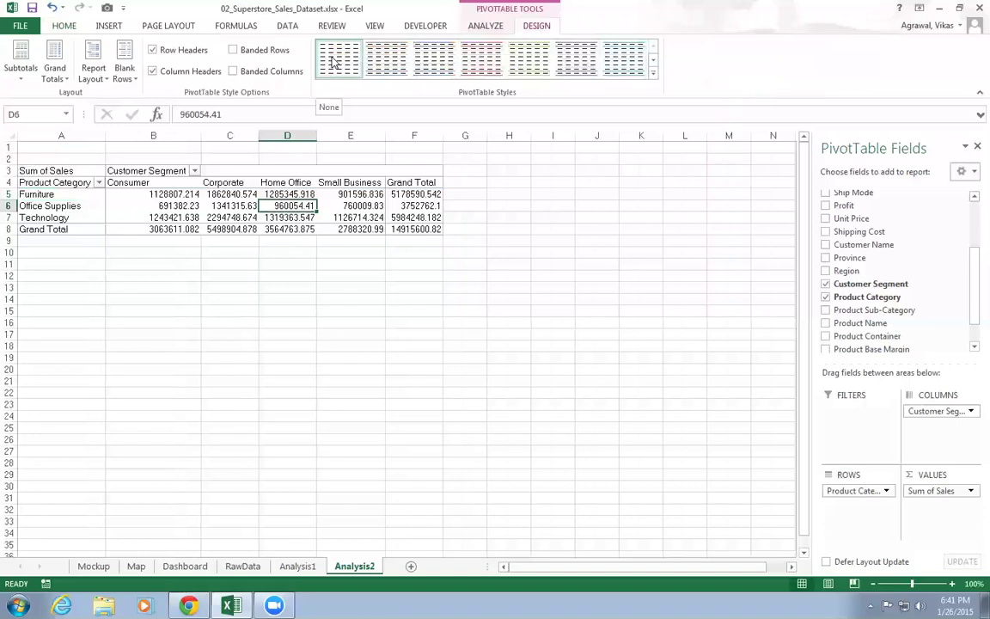
click(57, 74)
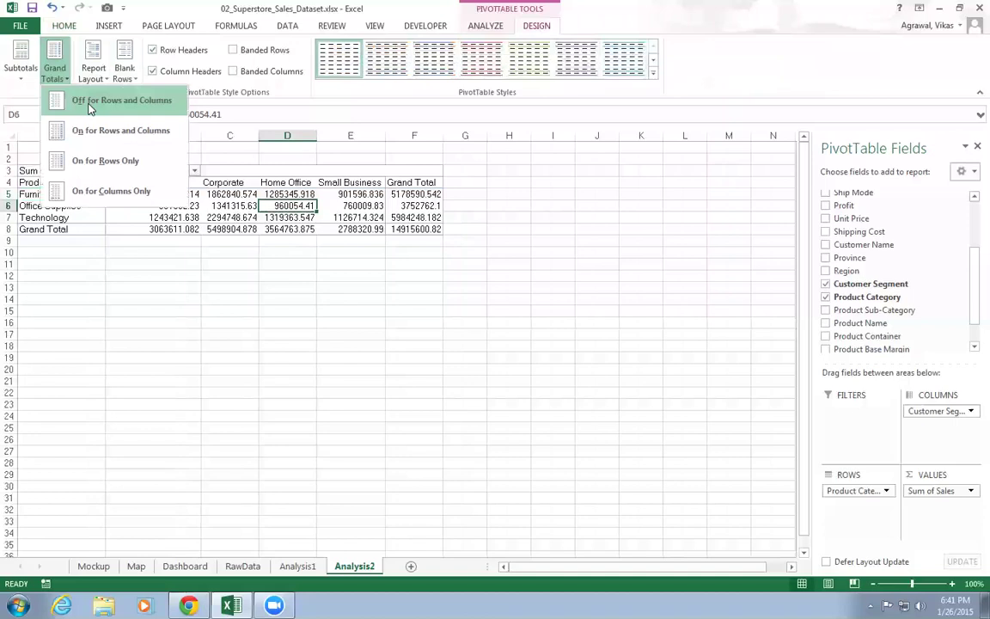
click(90, 101)
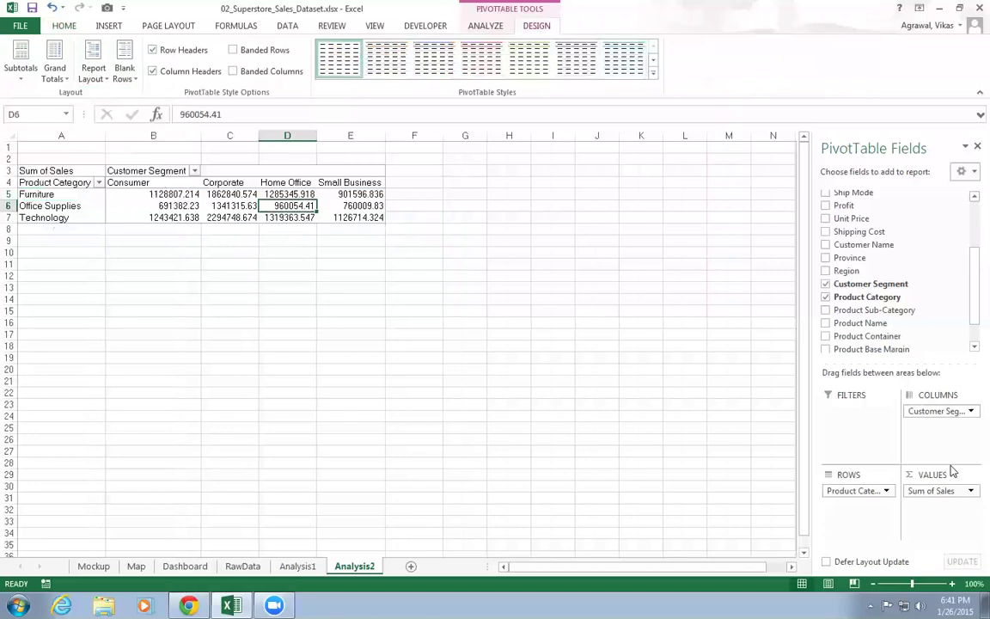
- Format the Sum of Sales value field as Currency with 0 decimal places
click(936, 489)
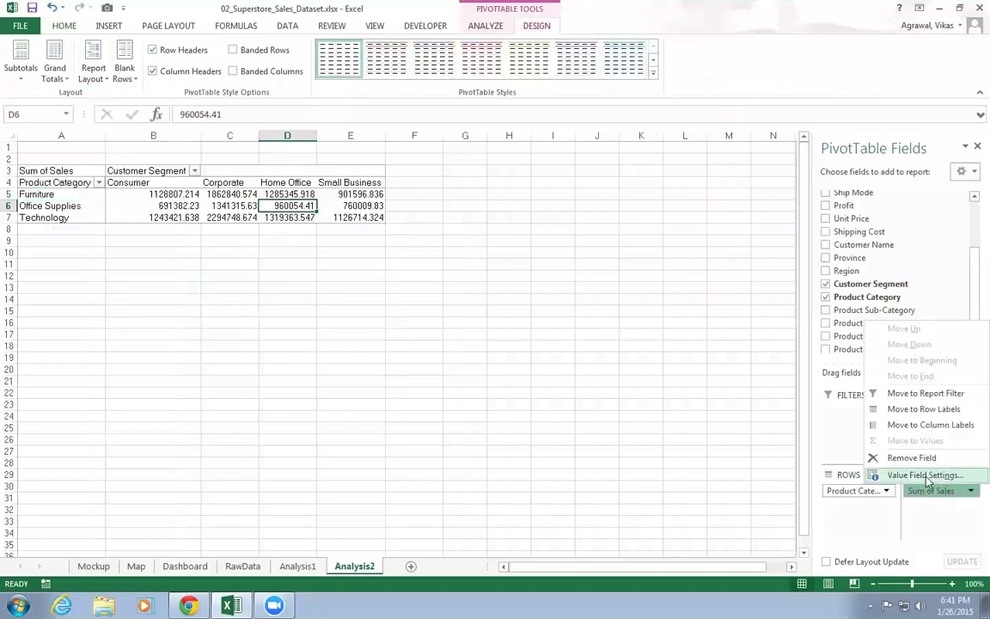
click(927, 475)
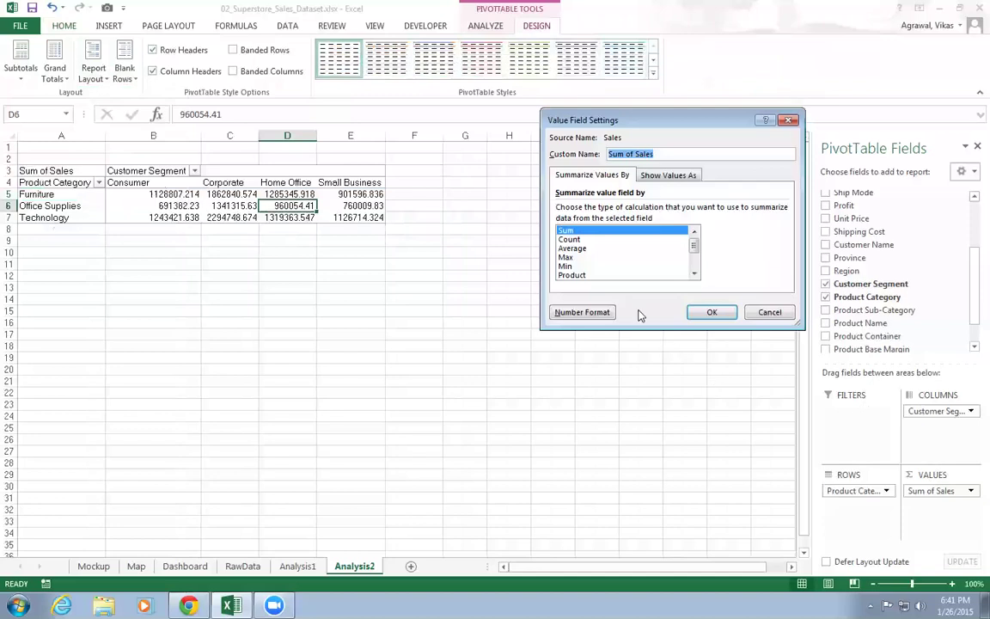
click(582, 313)
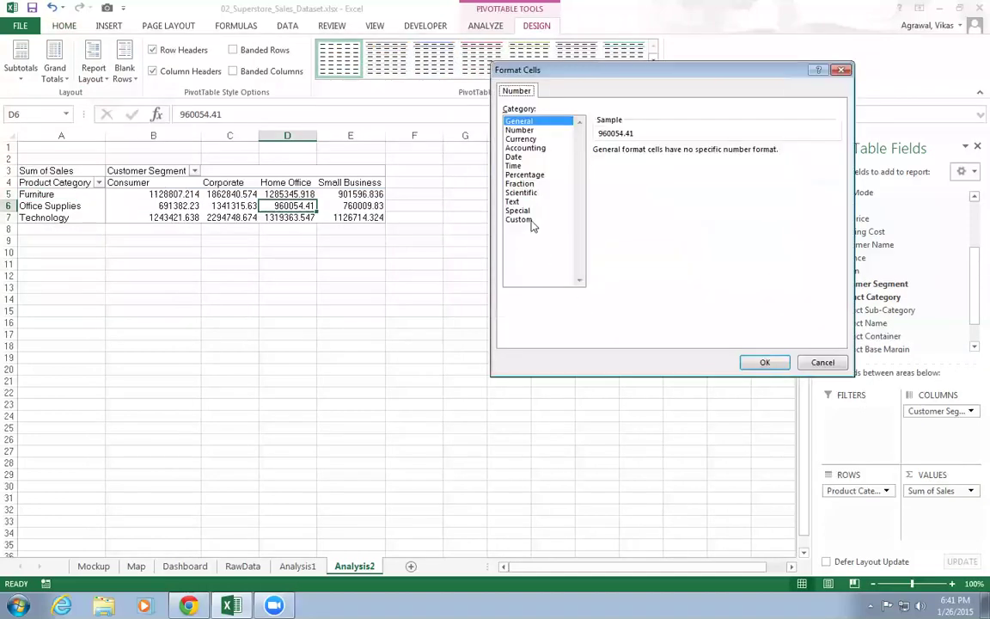
click(520, 138)
double_click(657, 151)
text(0)
click(773, 365)
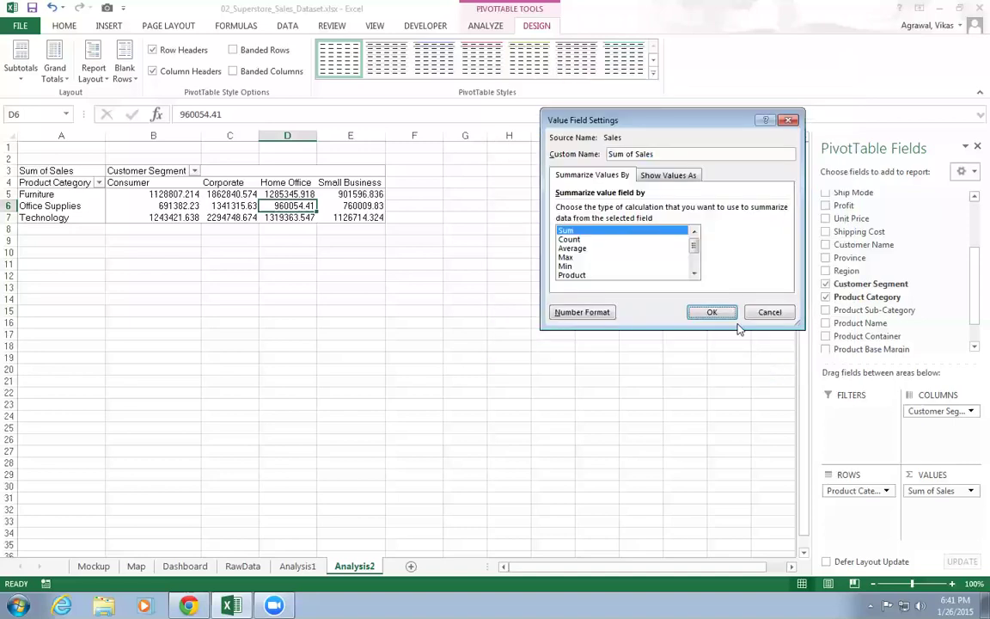
click(707, 311)
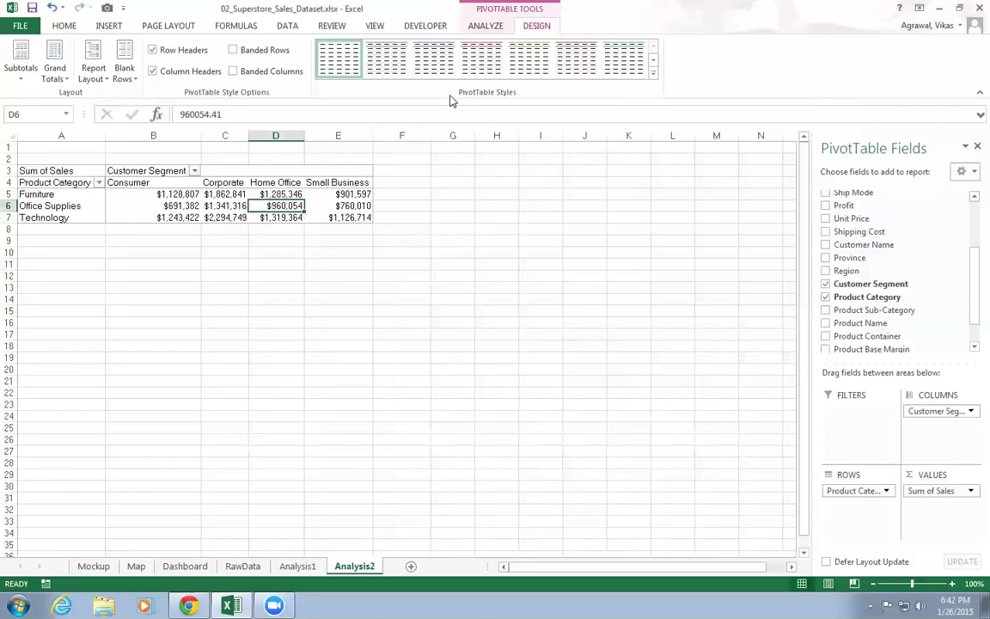
- Insert a Clustered Column PivotChart from the pivot table and position it below the table
click(486, 26)
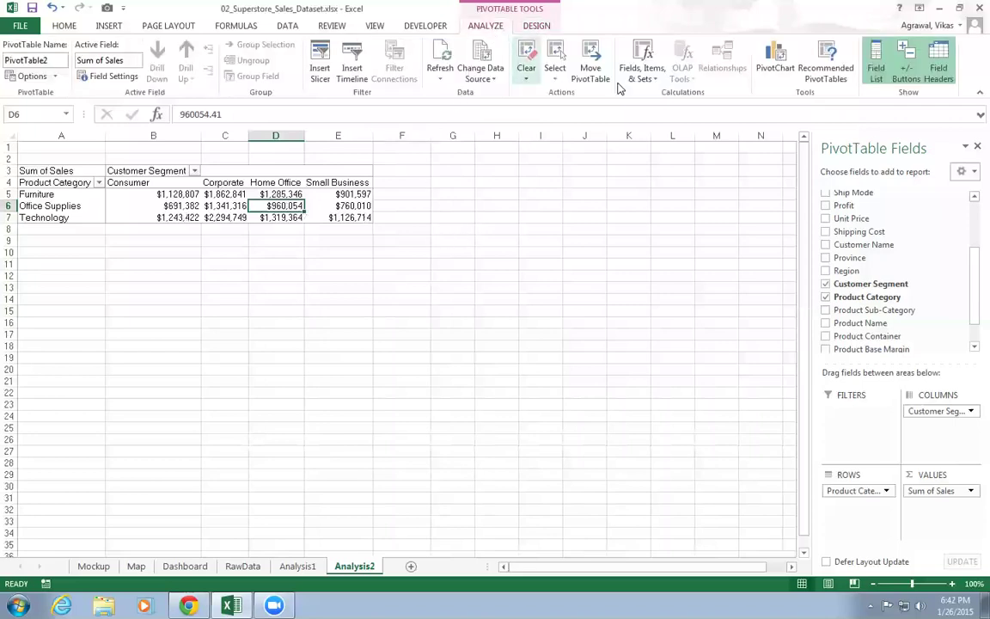
click(775, 67)
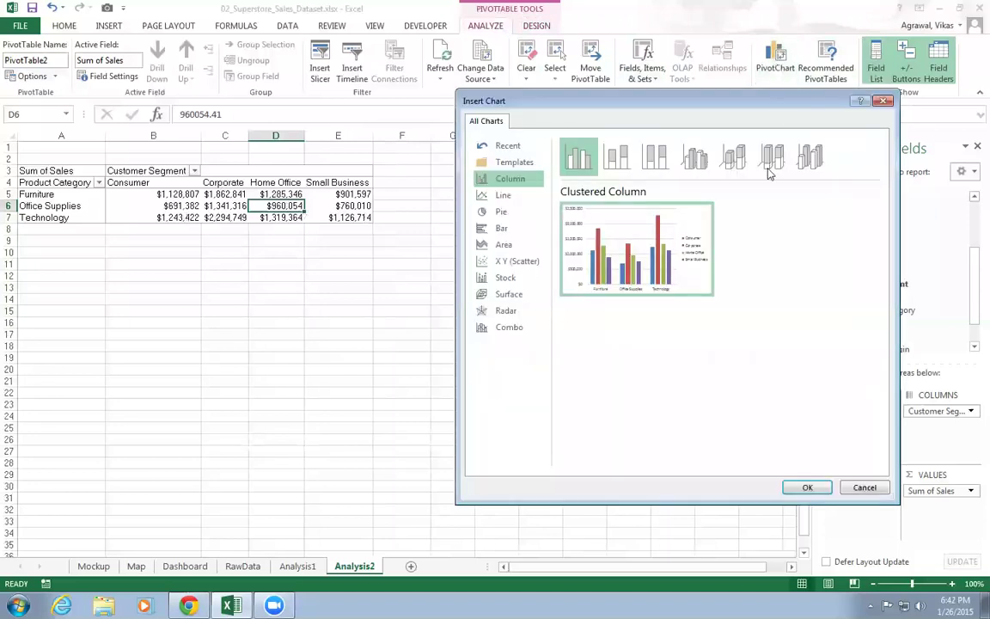
mouse_move(593, 258)
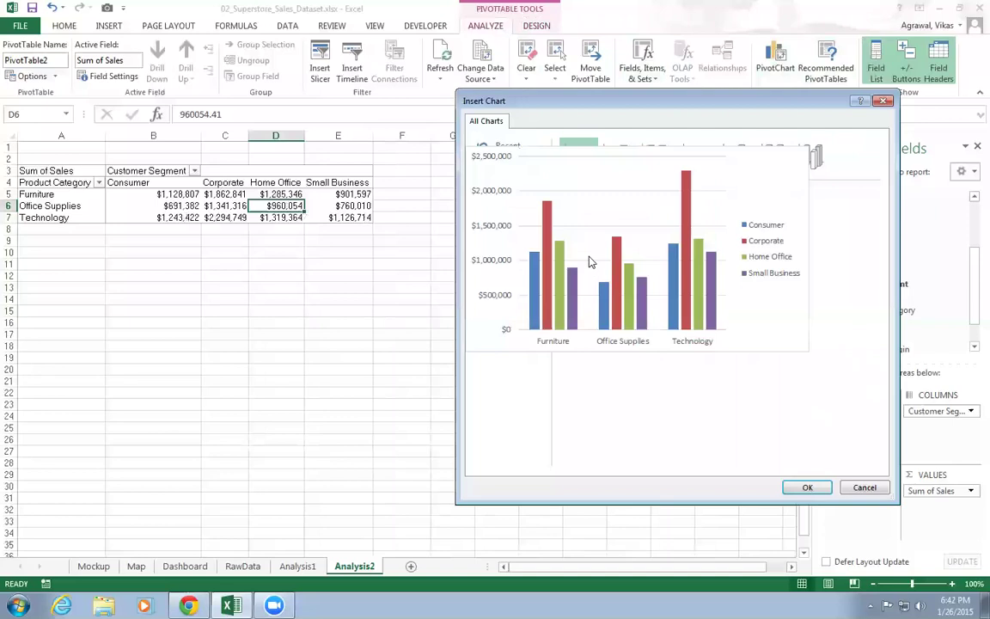
click(807, 488)
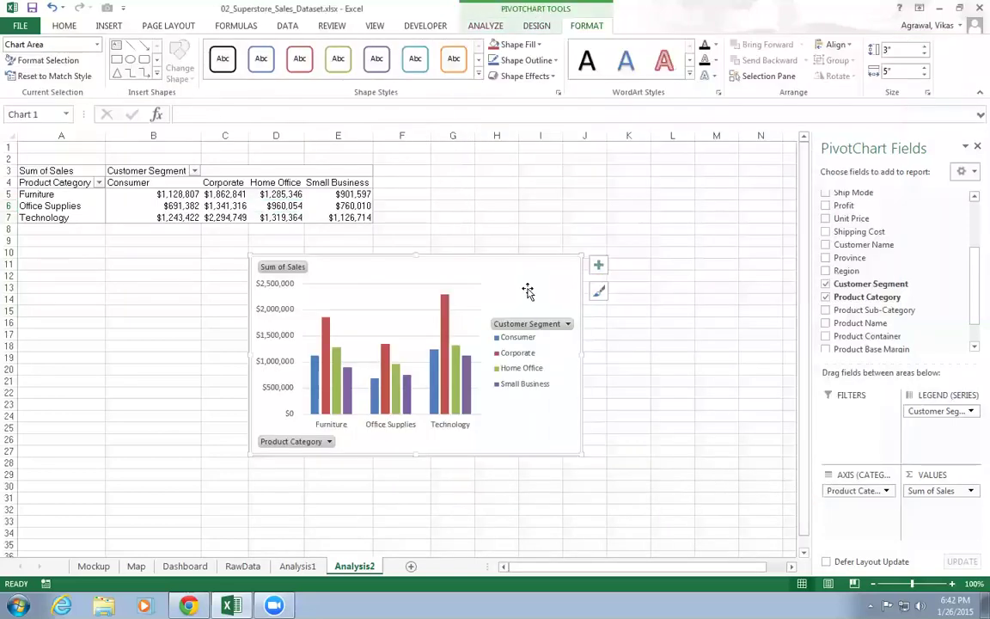
mouse_move(528, 288)
mouse_down()
mouse_move(468, 303)
mouse_move(448, 296)
mouse_up()
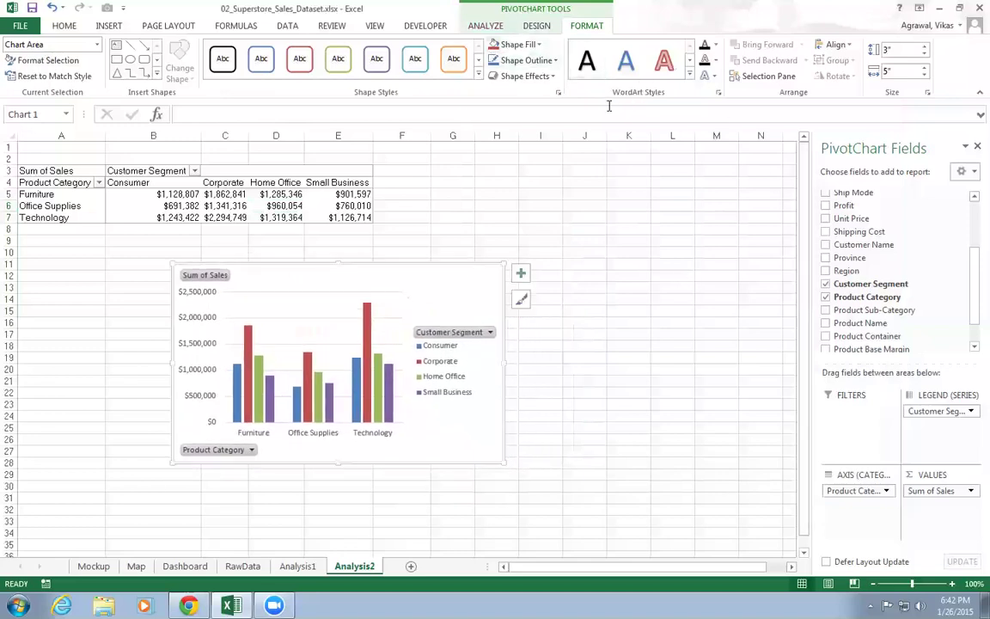
- Add an Order Date slicer to the PivotChart and place it beside the chart on the sheet's empty area
click(536, 26)
click(484, 25)
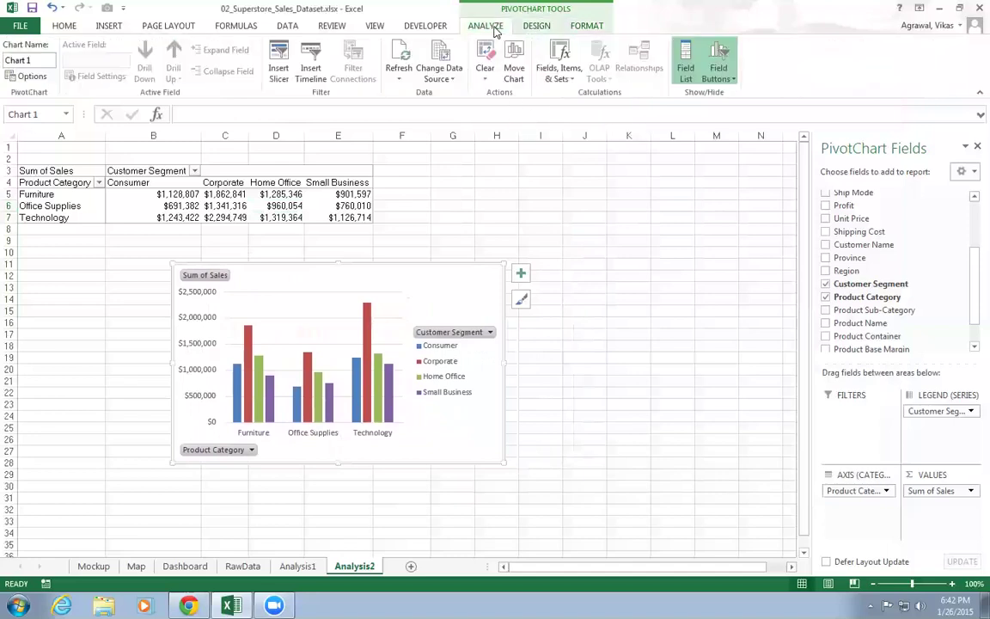
click(277, 62)
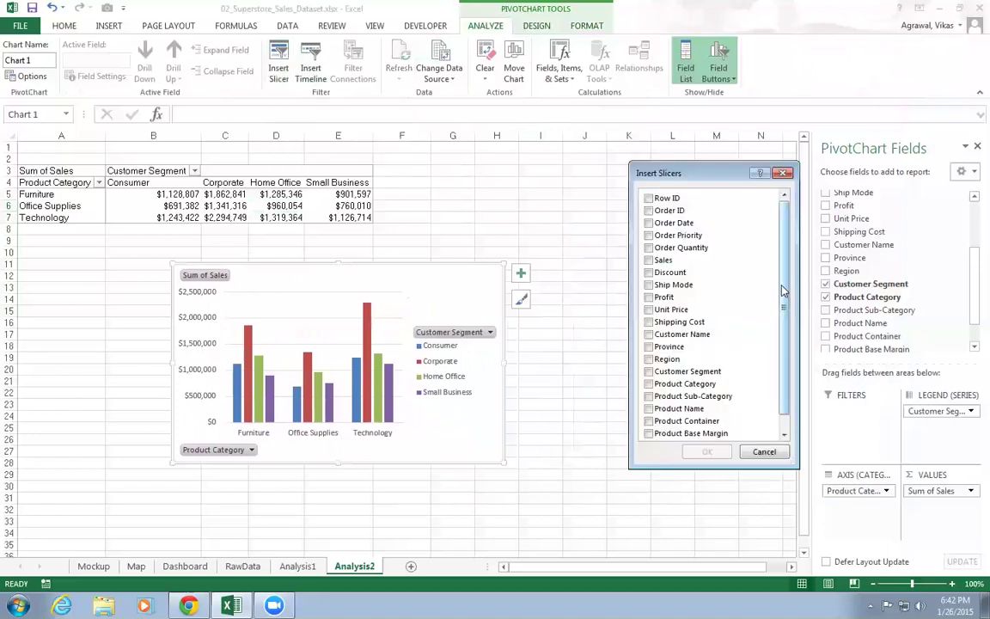
click(654, 224)
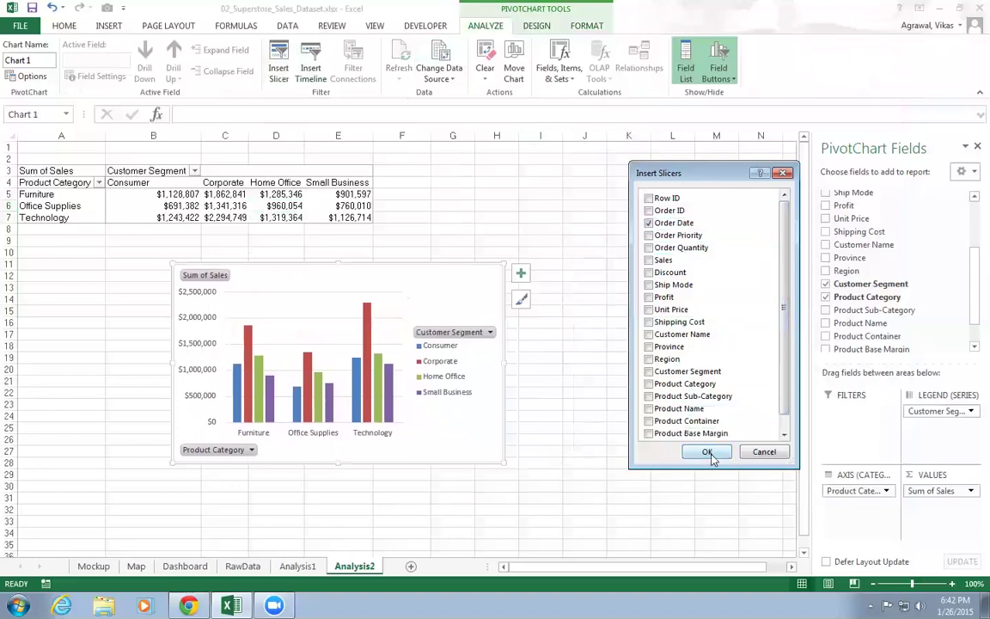
click(706, 453)
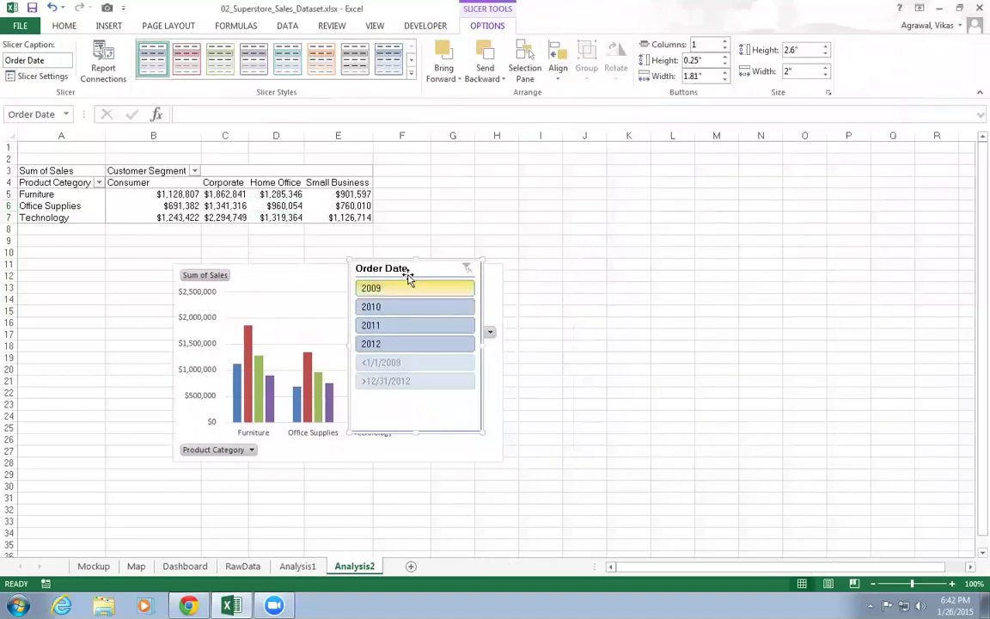
drag(417, 272, 601, 258)
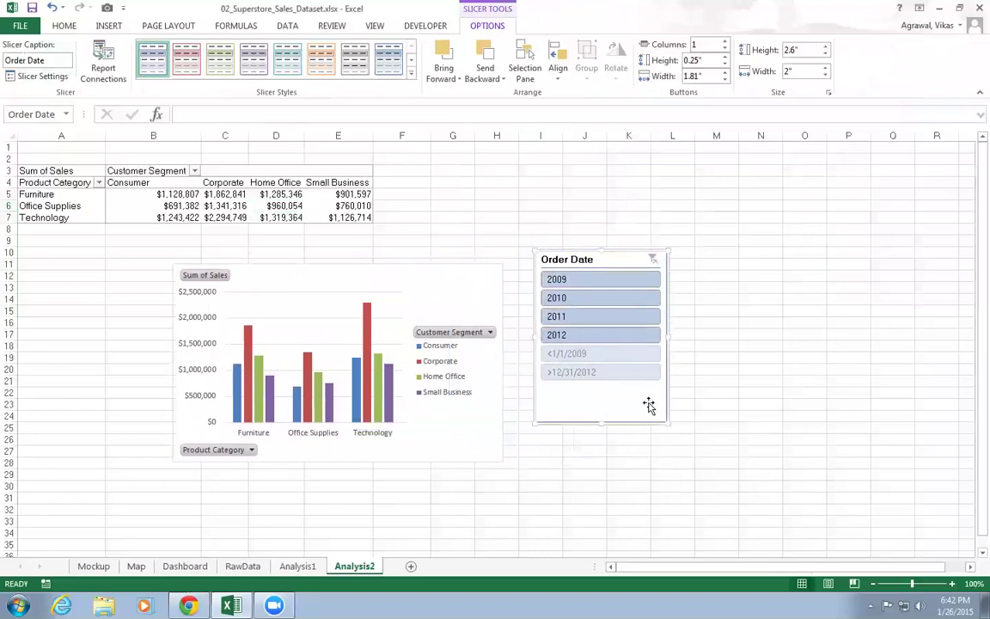
- Try the Order Date slicer's years and its out-of-range items, leaving the data filtered to 2012
click(567, 281)
click(569, 298)
click(574, 316)
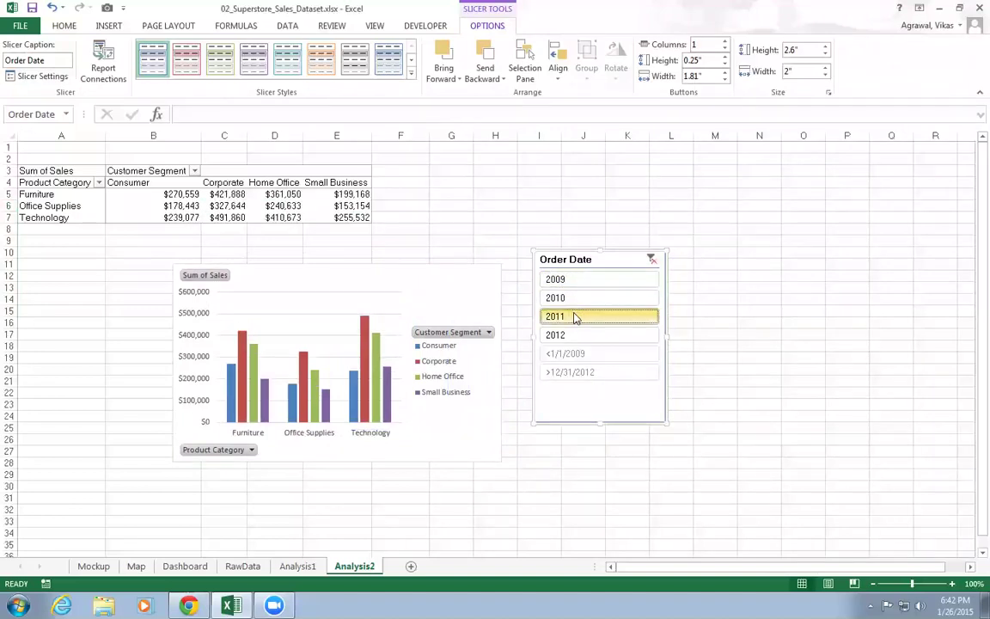
click(574, 336)
click(574, 336)
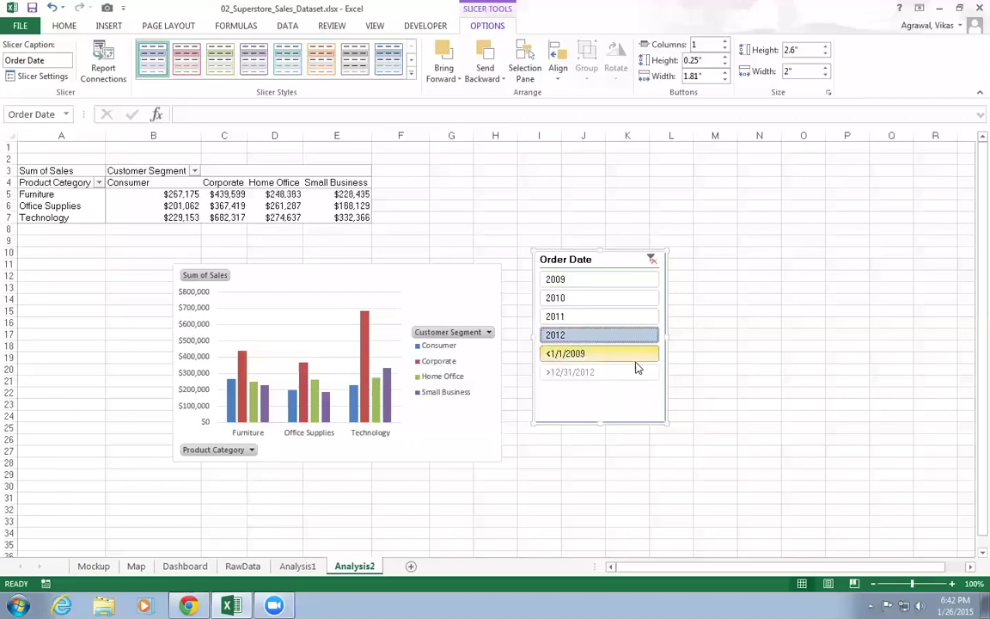
click(590, 359)
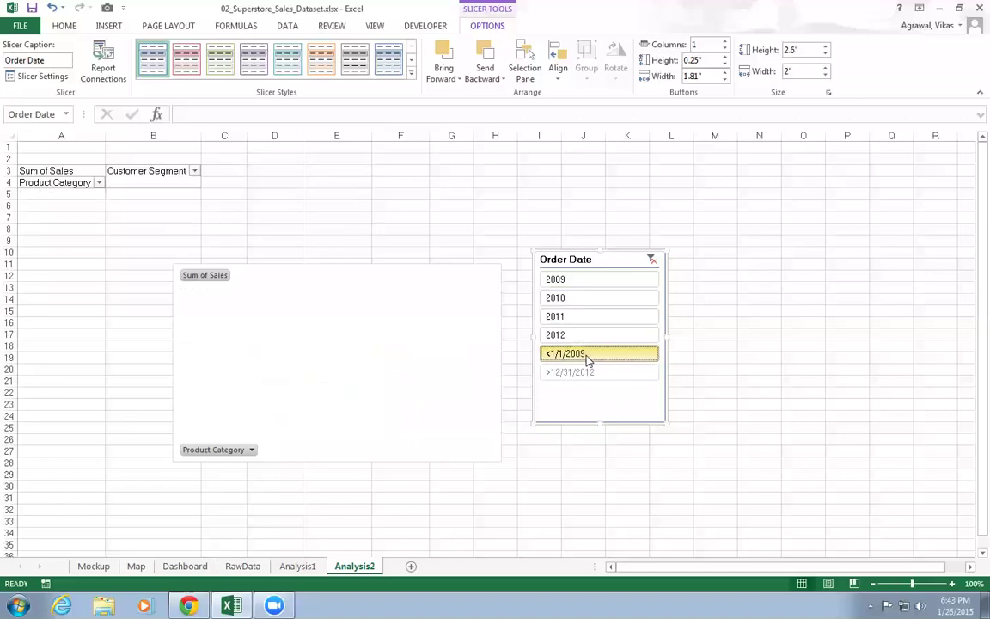
click(569, 372)
click(567, 359)
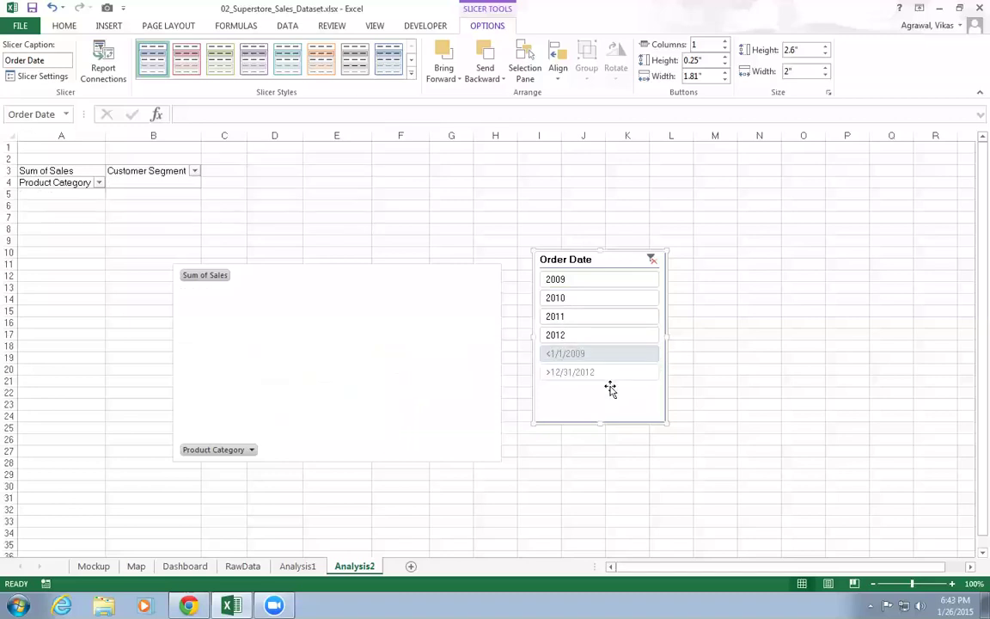
click(577, 335)
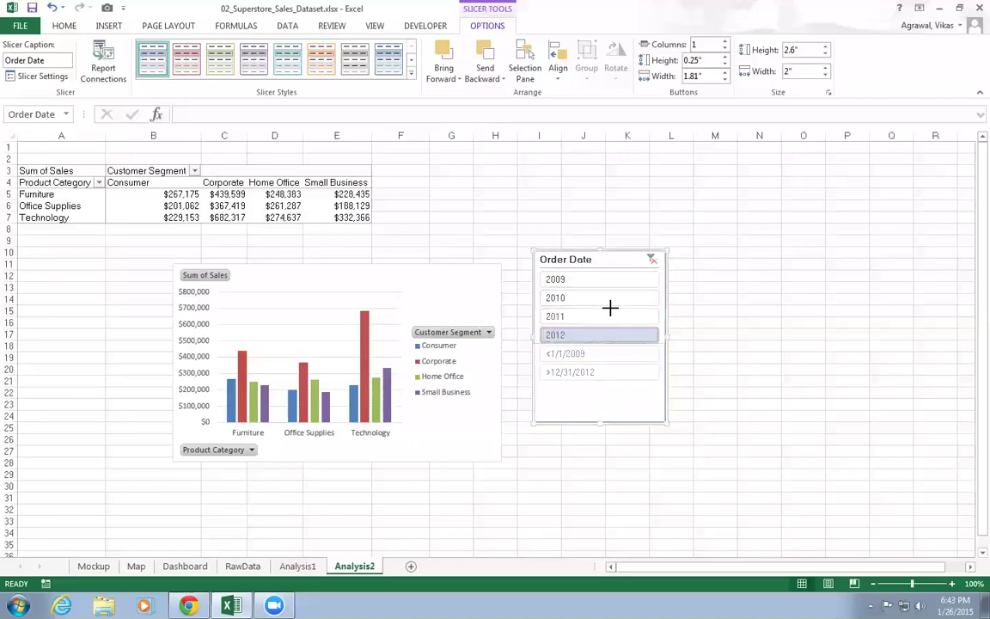
- Shrink the Order Date slicer to about 0.67" high and 1.89" wide
drag(609, 307, 609, 307)
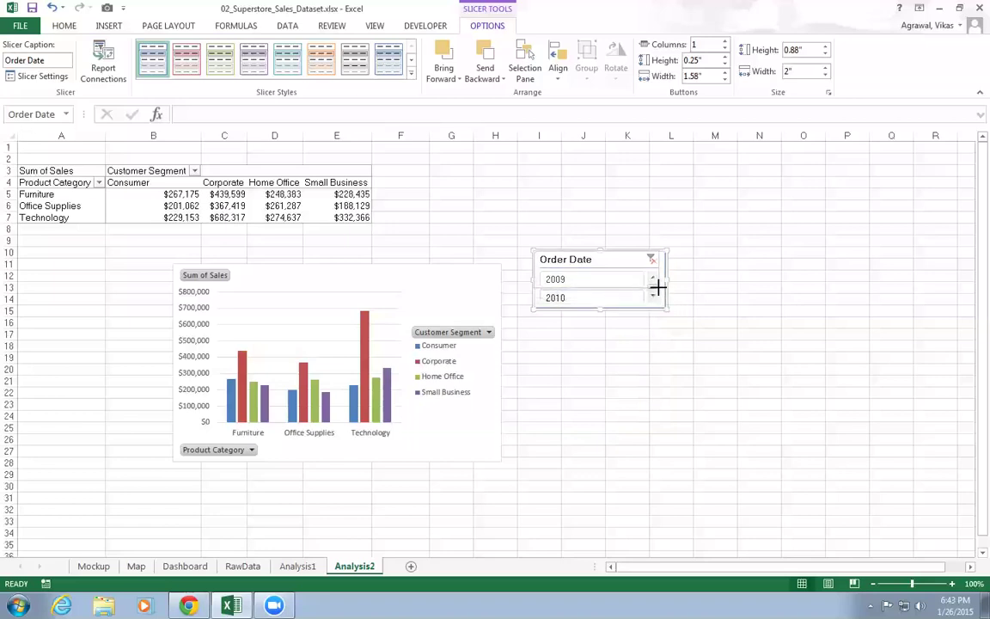
drag(637, 286, 652, 298)
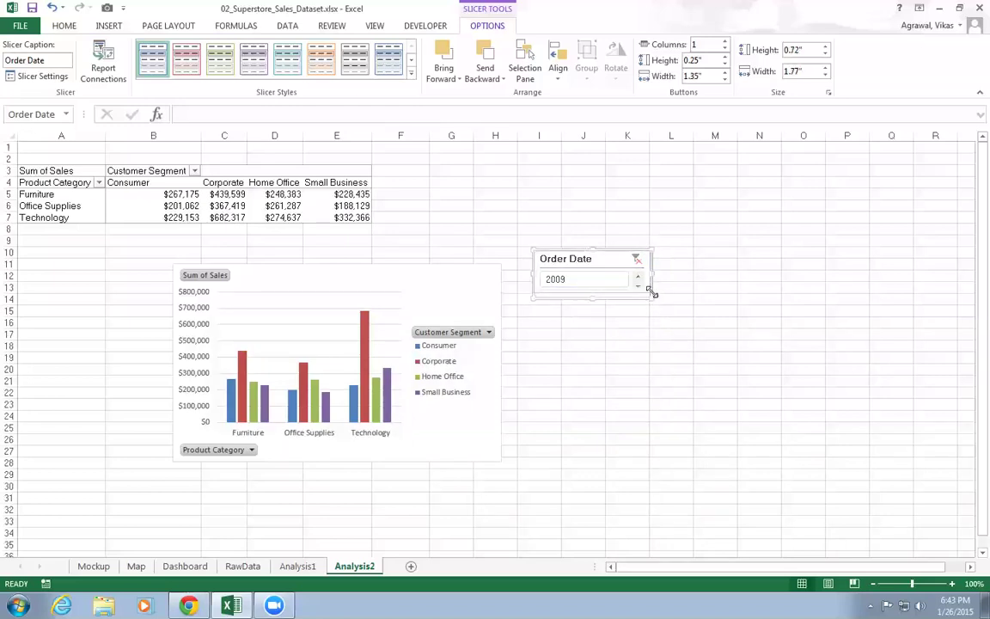
drag(651, 292, 658, 294)
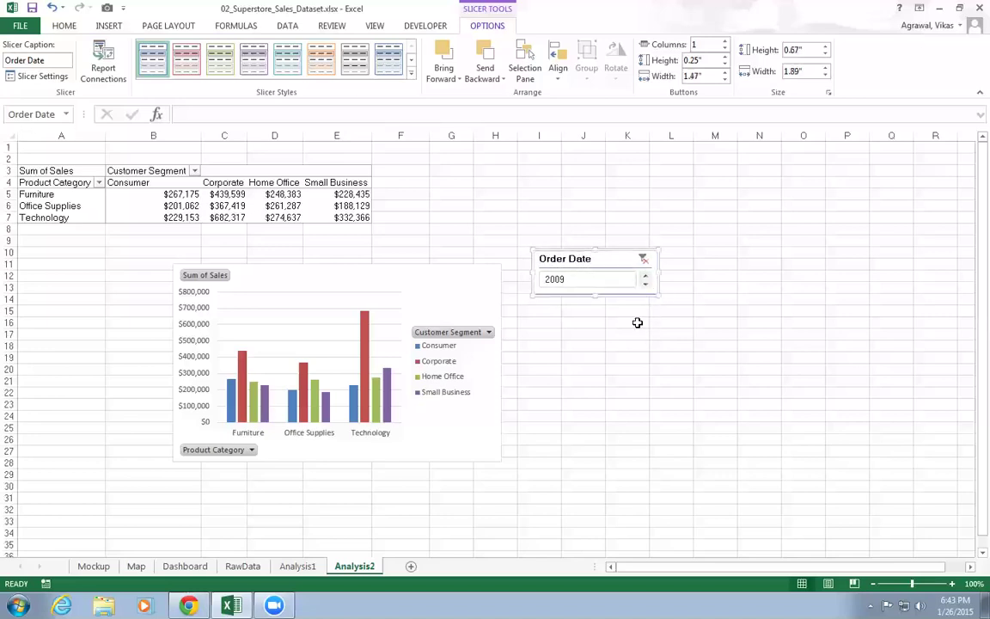
click(608, 380)
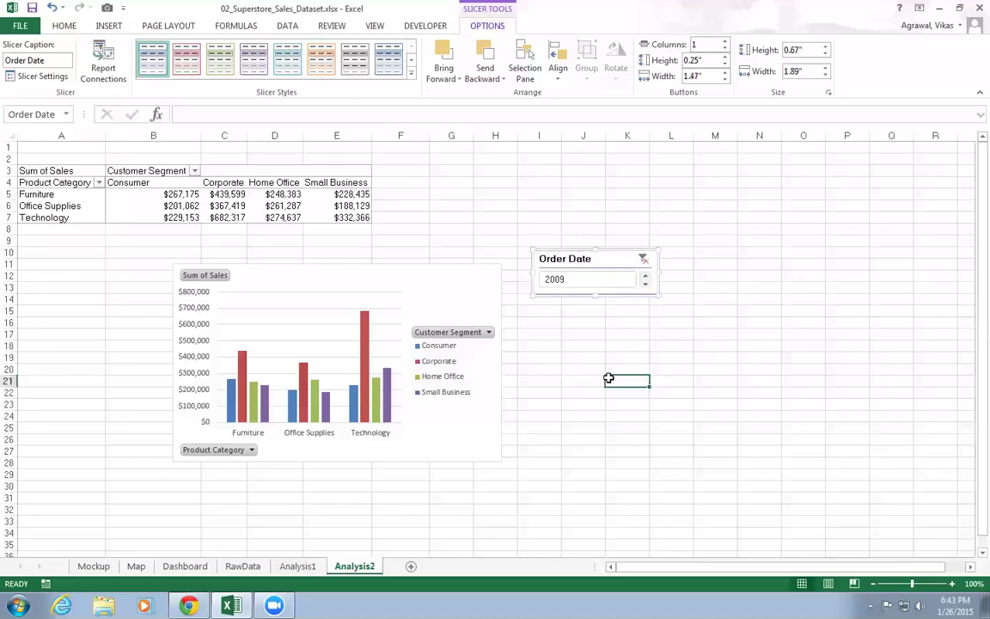
- Copy the Analysis2 PivotChart and paste it onto the selected Yearly Sales Performance chart on the Dashboard sheet
click(439, 282)
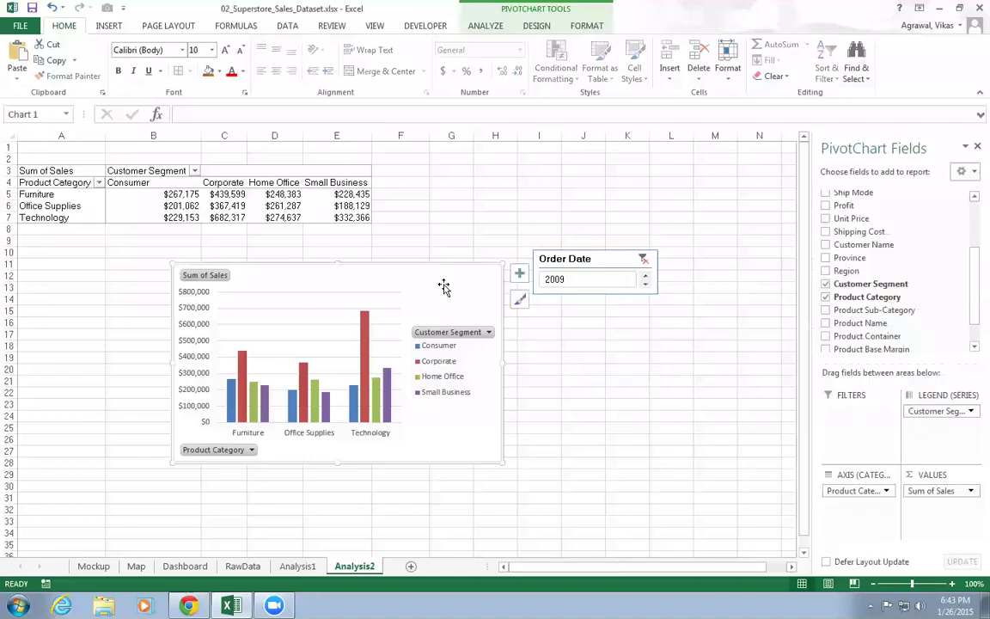
click(729, 311)
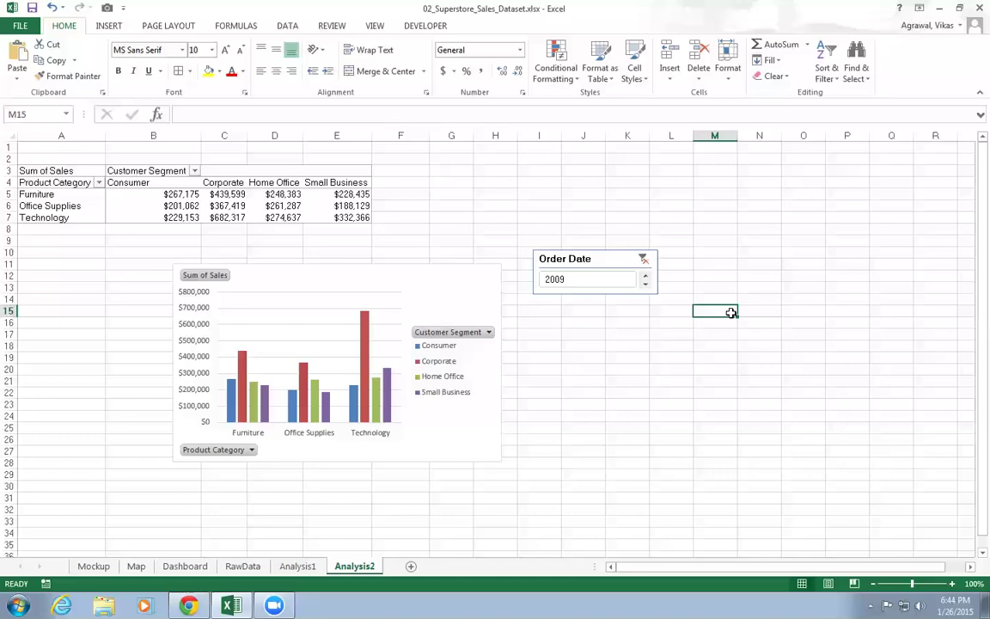
click(435, 279)
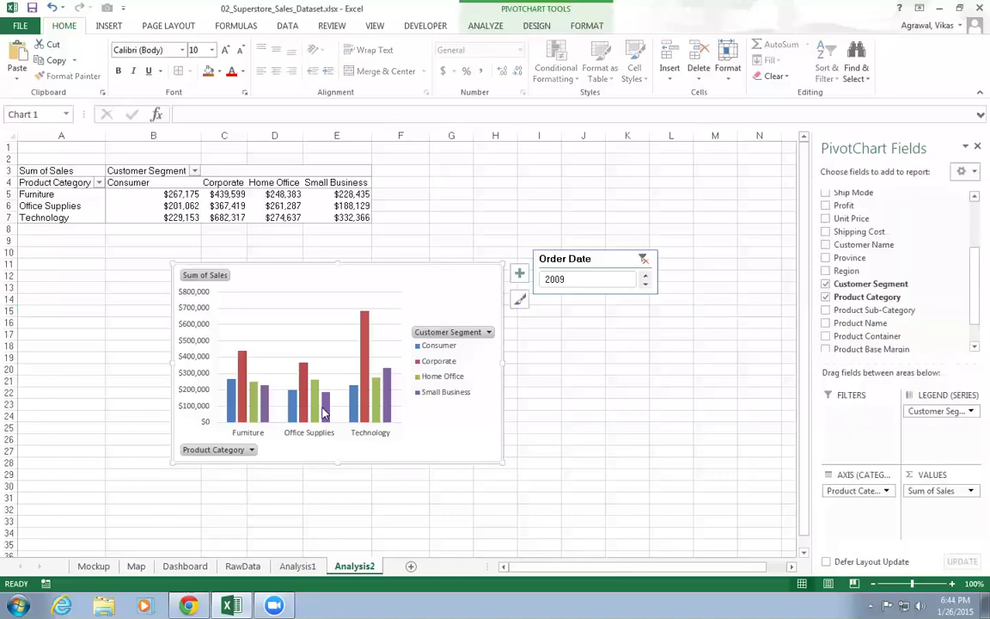
click(185, 565)
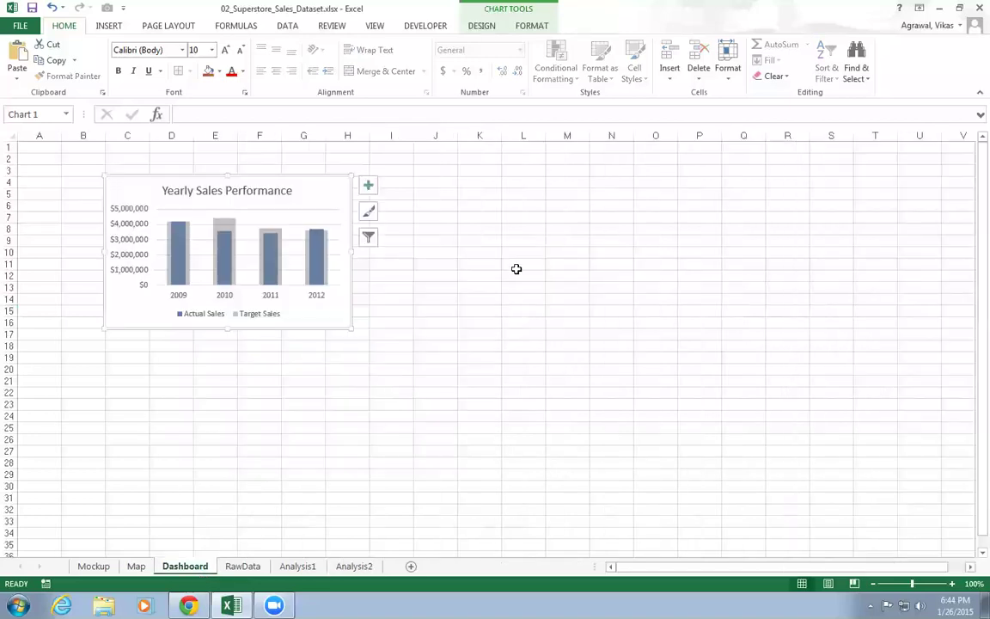
key(ctrl+v)
mouse_move(249, 190)
mouse_down()
mouse_move(589, 174)
mouse_move(228, 188)
mouse_move(247, 189)
mouse_up()
click(527, 228)
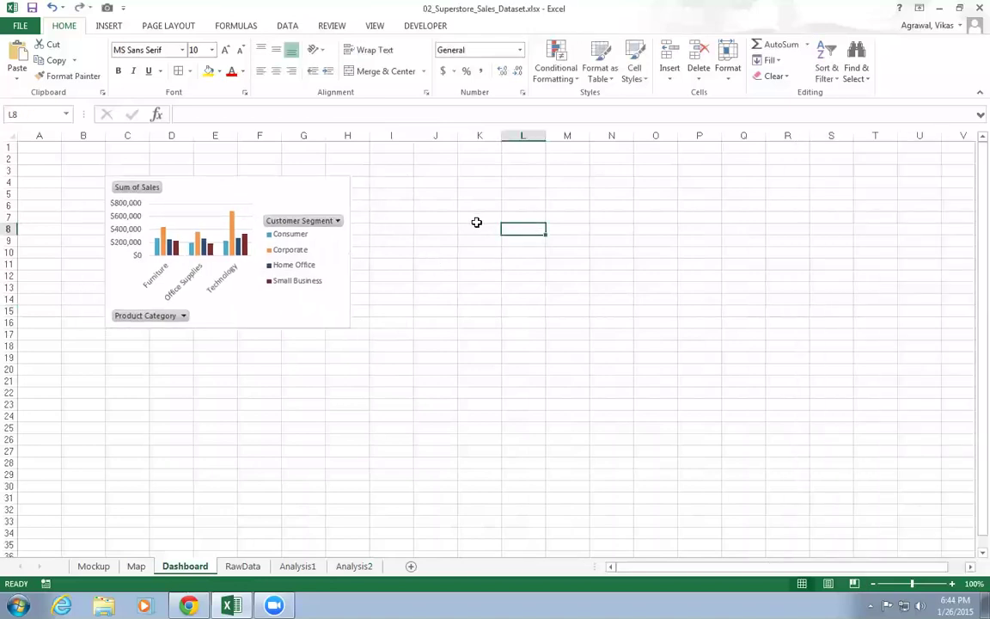
- Paste a separate PivotChart copy on the Dashboard sheet, align it beside the first chart, and shrink it to end around column N, row 15
key(ctrl+v)
drag(589, 238, 458, 186)
drag(308, 190, 263, 177)
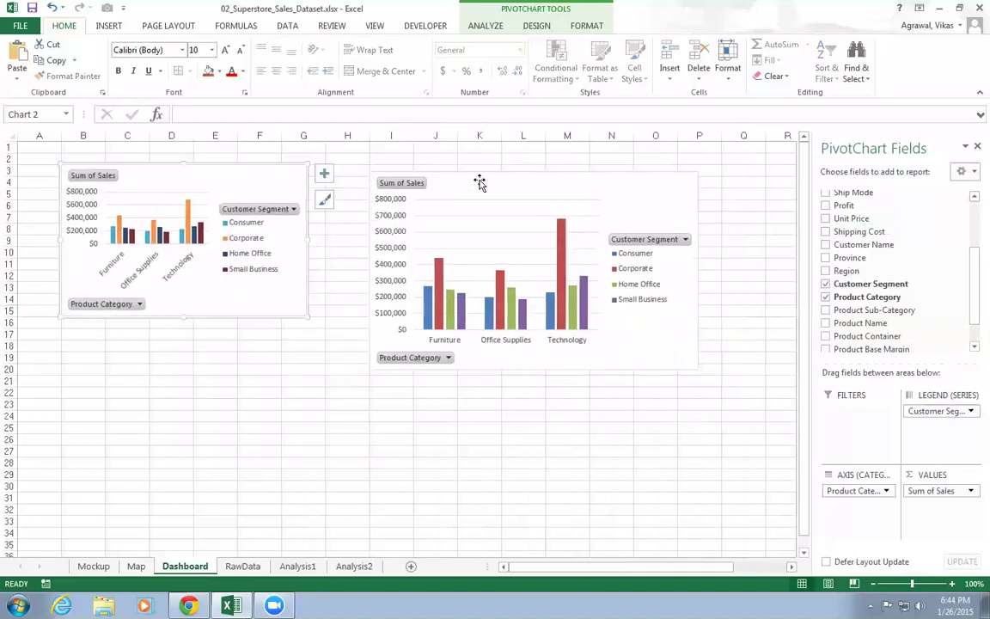
drag(503, 171, 464, 165)
drag(652, 363, 632, 319)
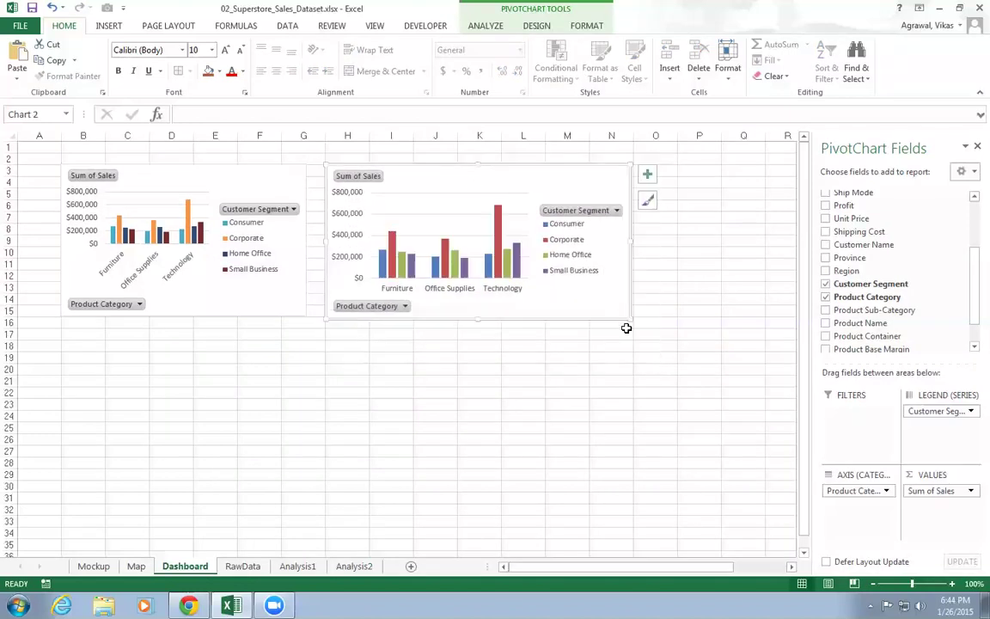
- Undo the chart moves, the resize and both PivotChart pastes on the Dashboard sheet
key(ctrl+z)
key(ctrl+z)
key(ctrl+z)
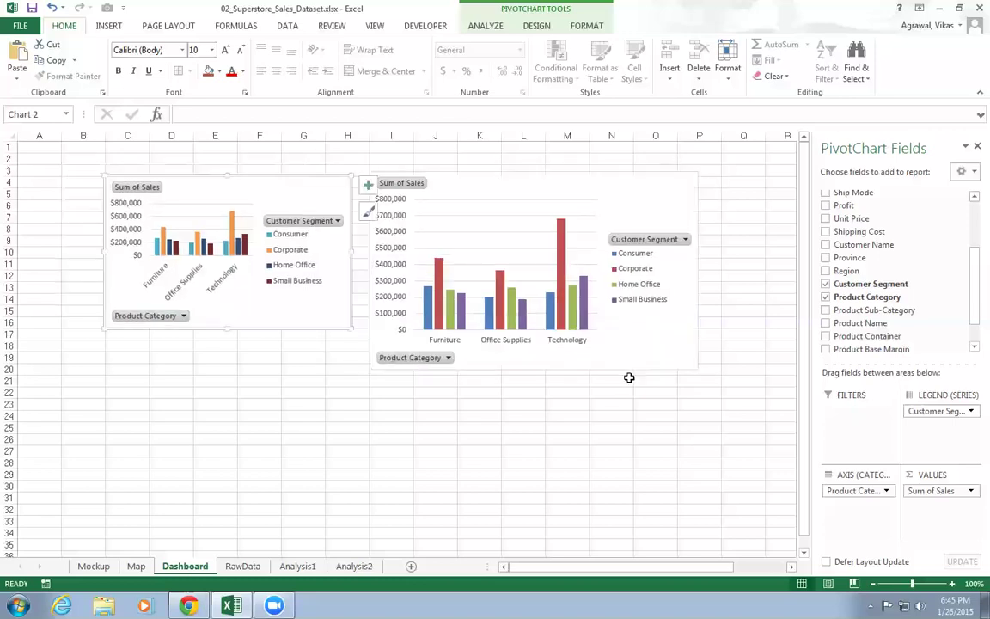
key(ctrl+z)
key(ctrl+z)
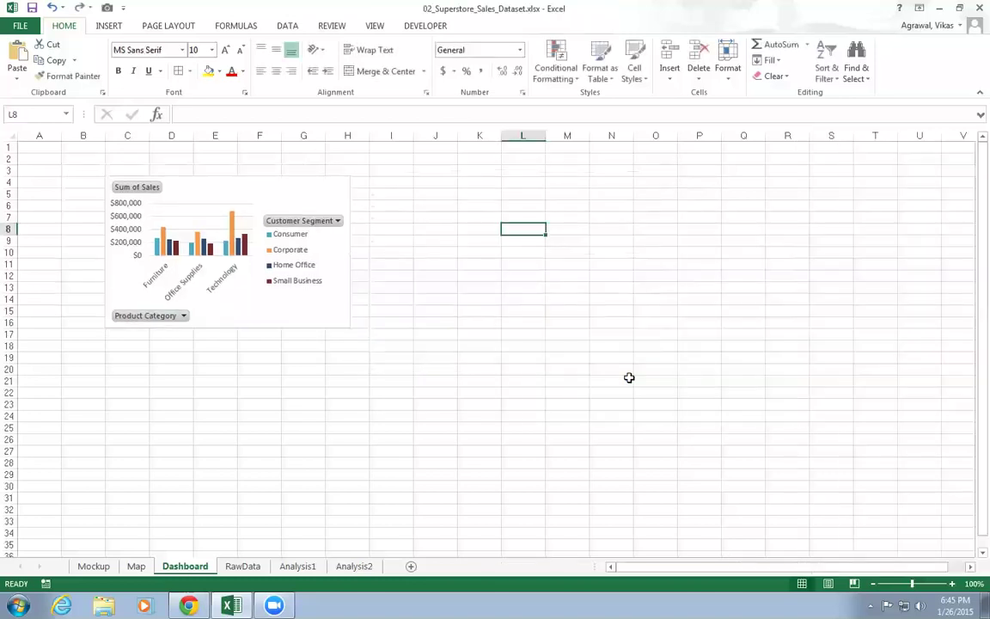
click(237, 194)
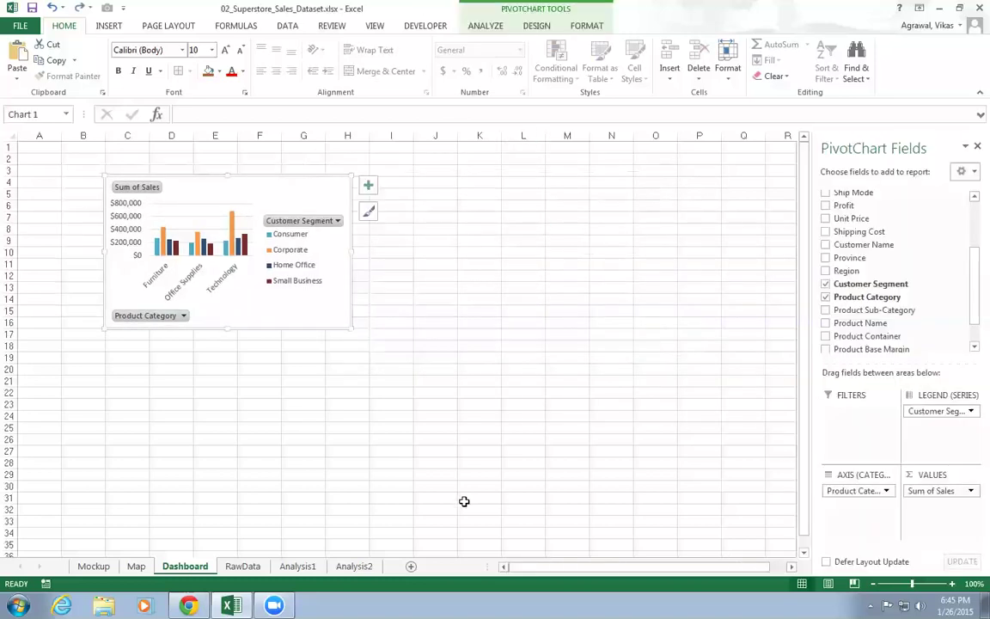
key(ctrl+z)
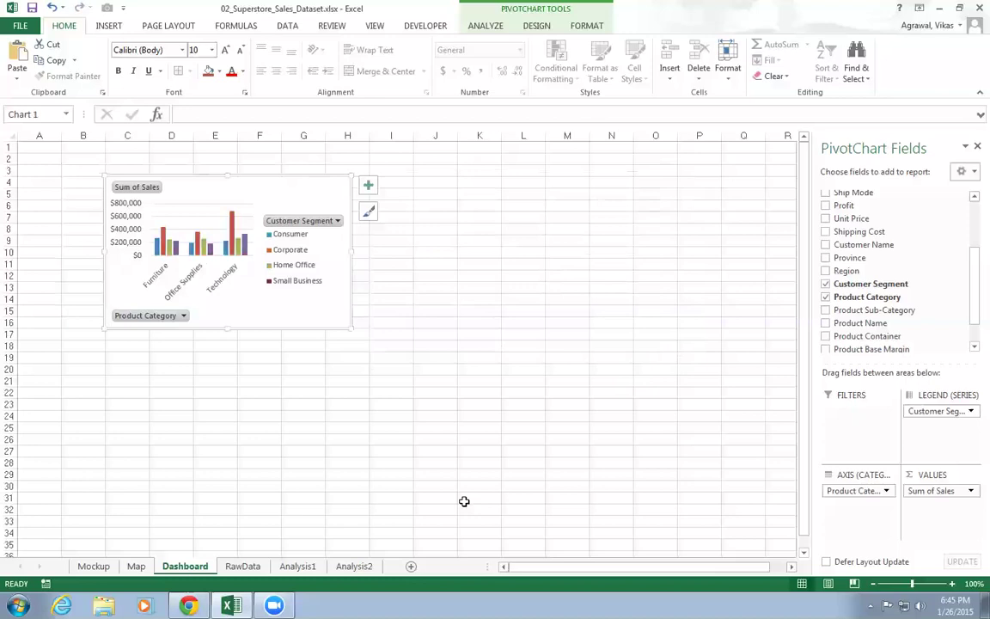
- Copy the PivotChart from Analysis2 and paste it at cell I4 of the Dashboard sheet, beside the Yearly Sales Performance chart
click(350, 565)
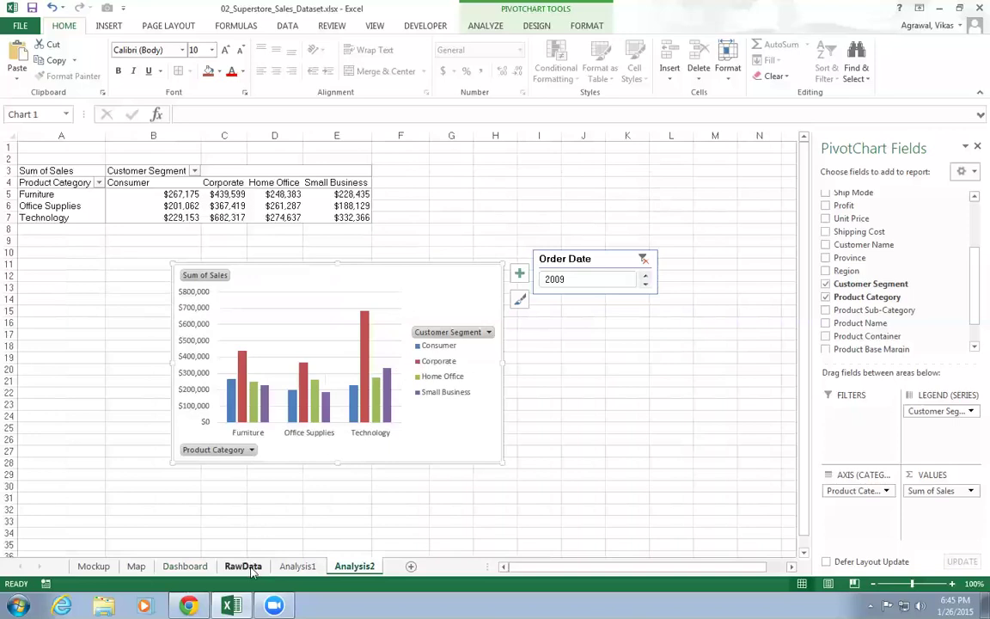
click(187, 567)
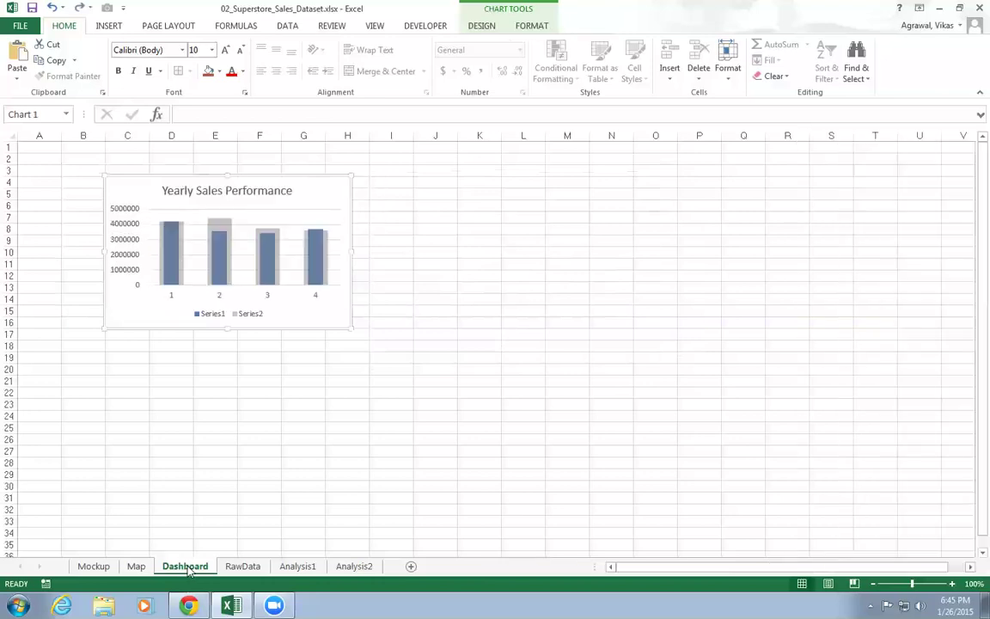
click(475, 346)
click(353, 565)
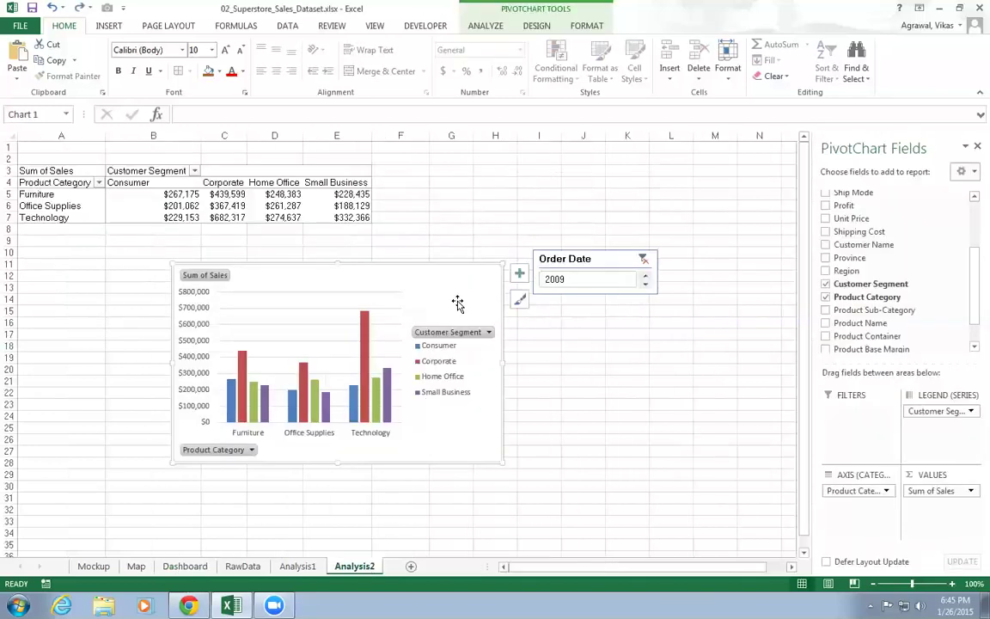
click(183, 565)
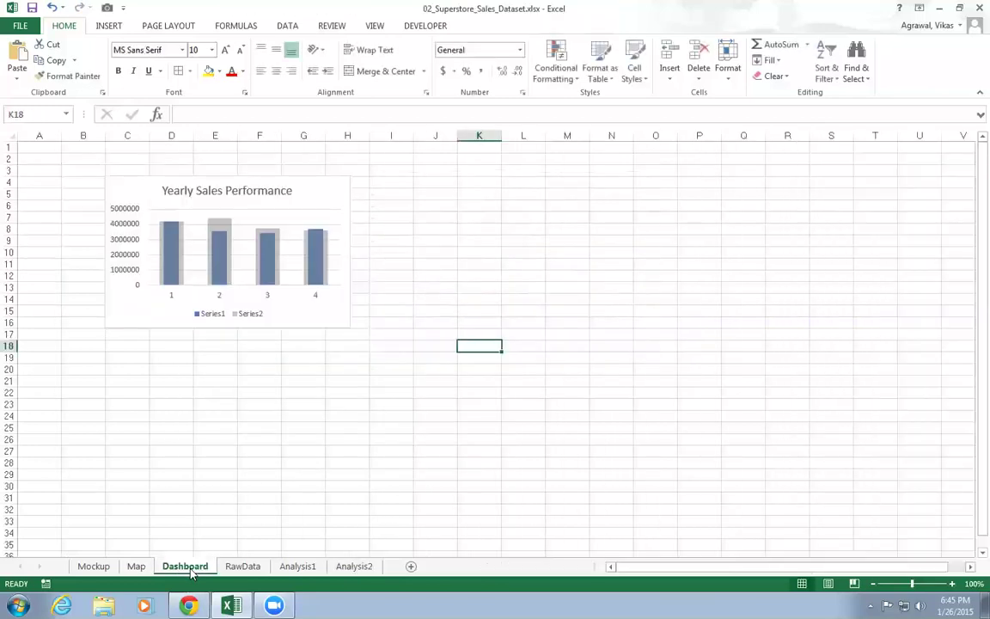
click(346, 224)
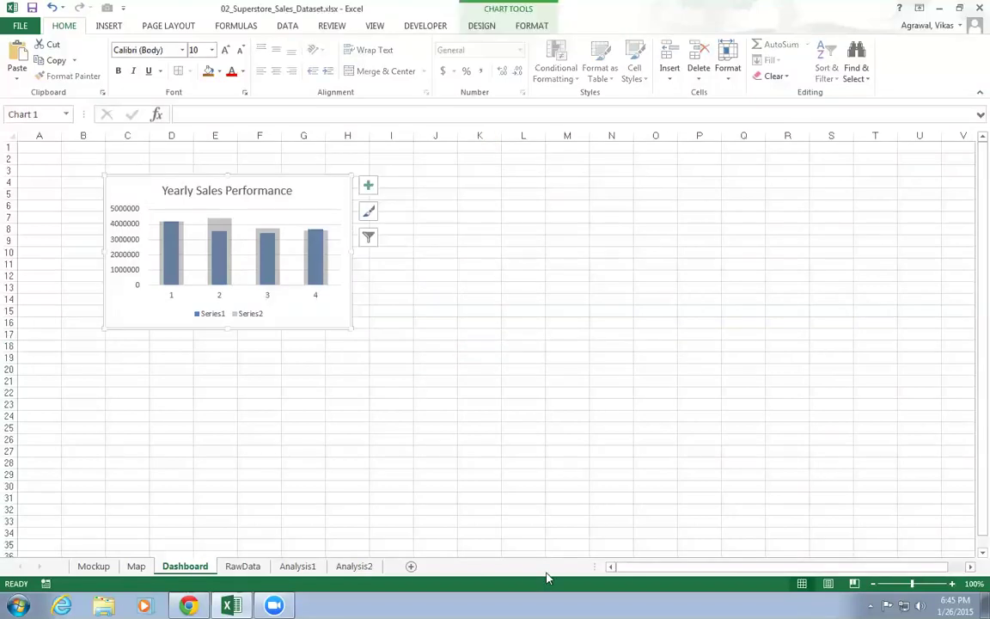
click(386, 185)
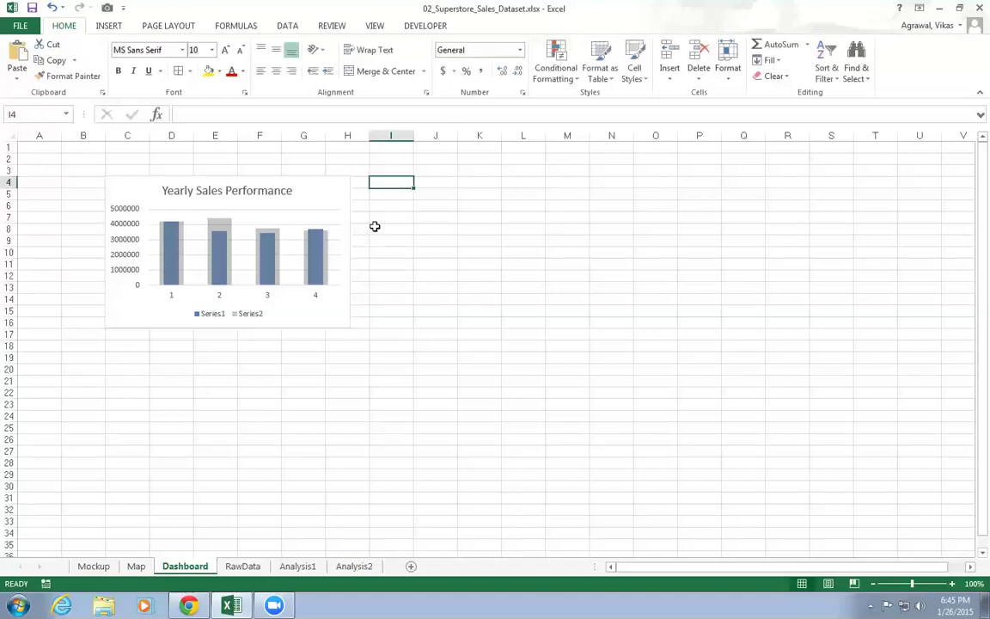
key(ctrl+v)
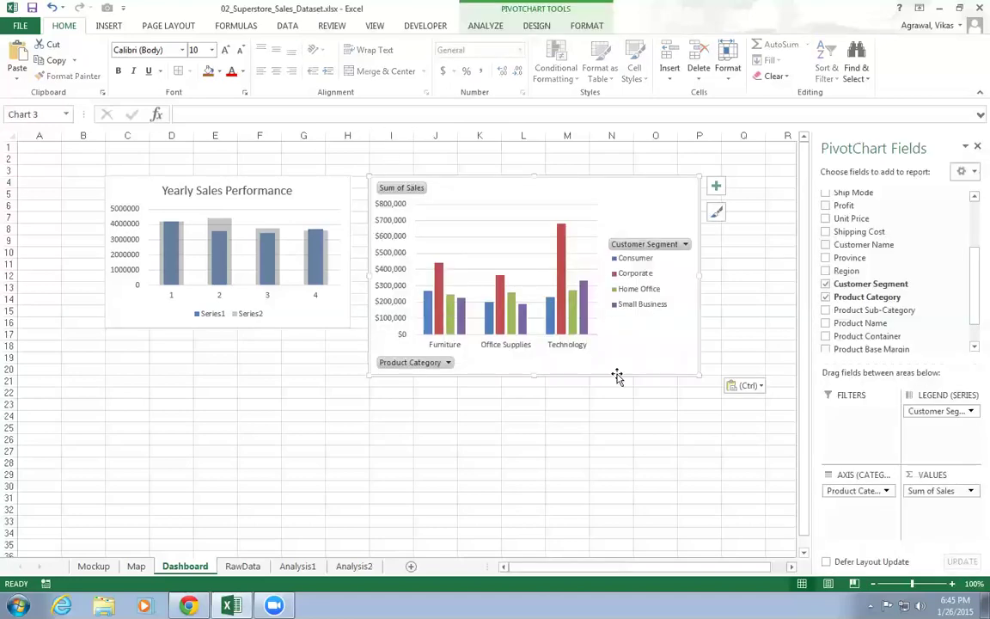
- Paste the Analysis2 Order Date slicer inside the Dashboard PivotChart's upper-right corner and shrink the chart to span about columns I to N
click(355, 567)
click(607, 267)
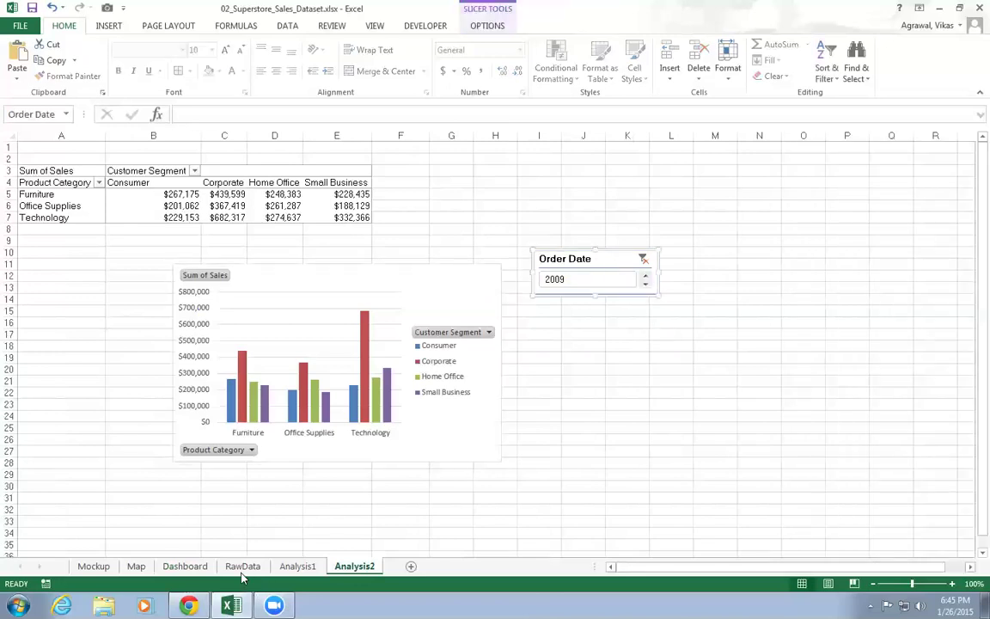
click(185, 566)
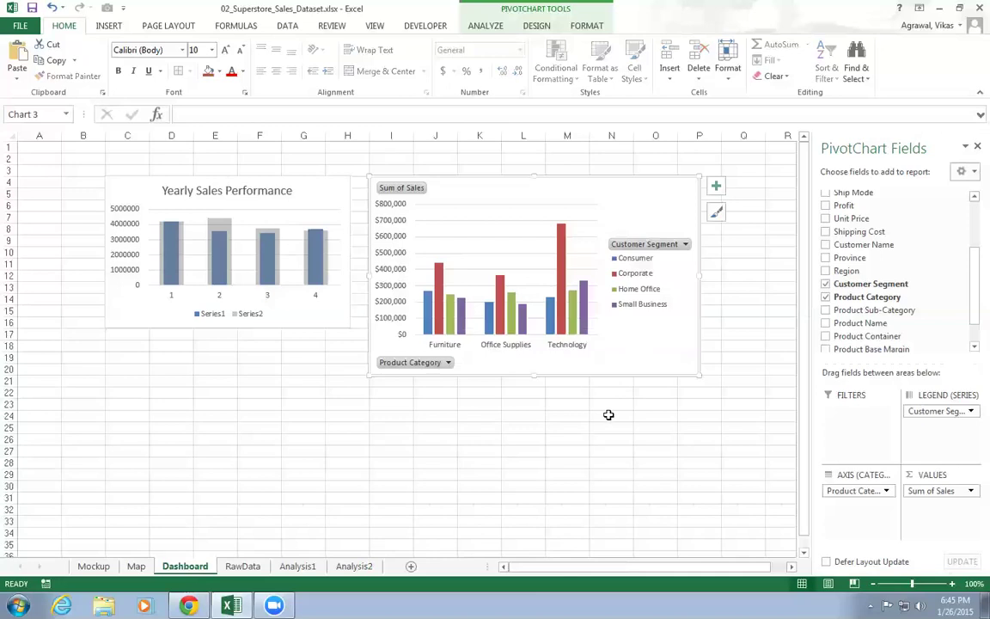
key(ctrl+v)
drag(452, 189, 664, 188)
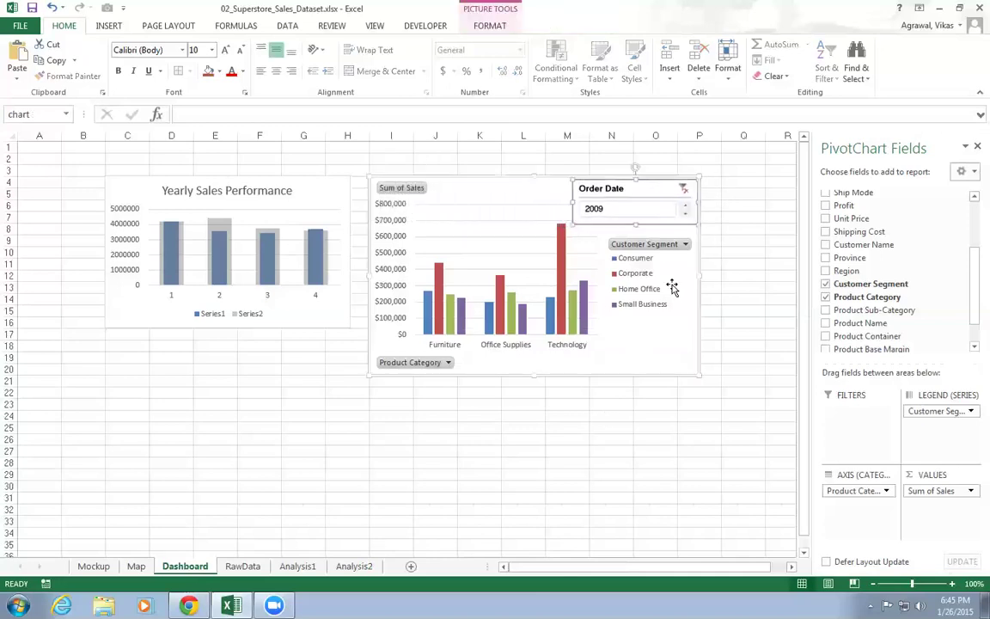
click(698, 373)
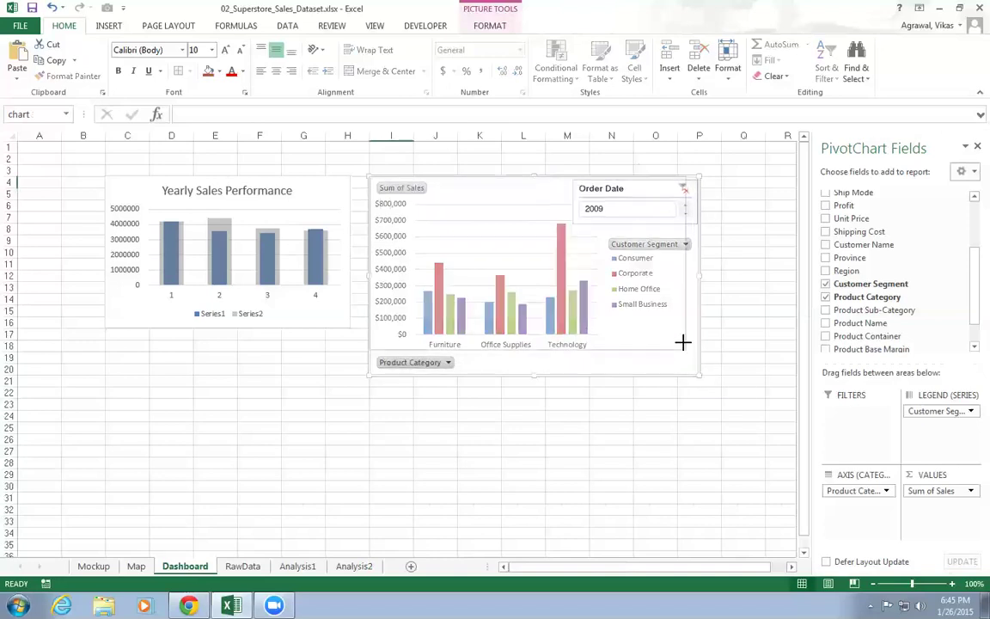
drag(599, 327, 601, 327)
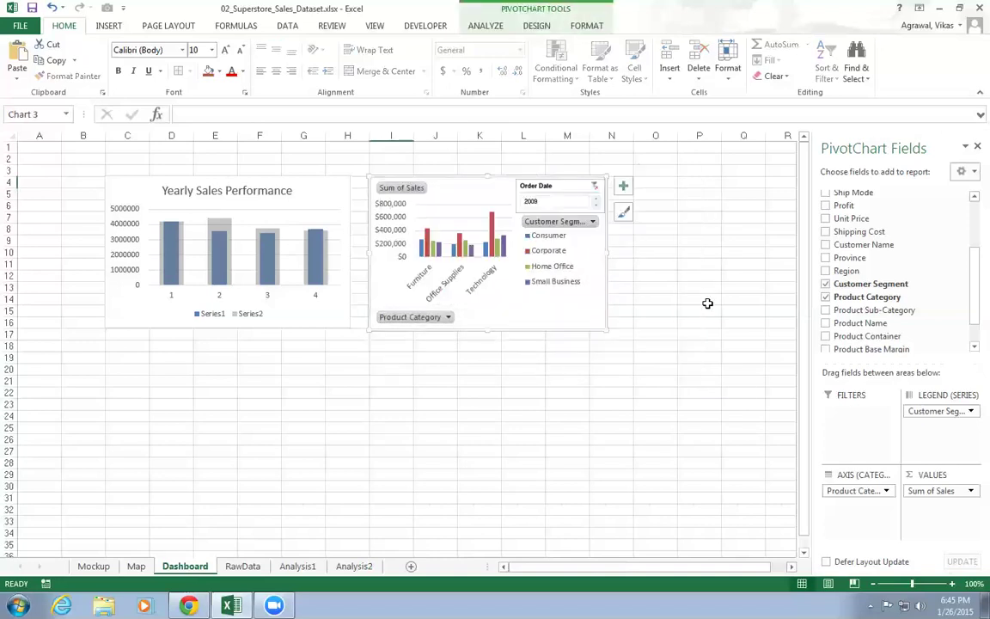
- Try to operate the Order Date slicer pasted inside the PivotChart, shifting it slightly within the chart
click(661, 344)
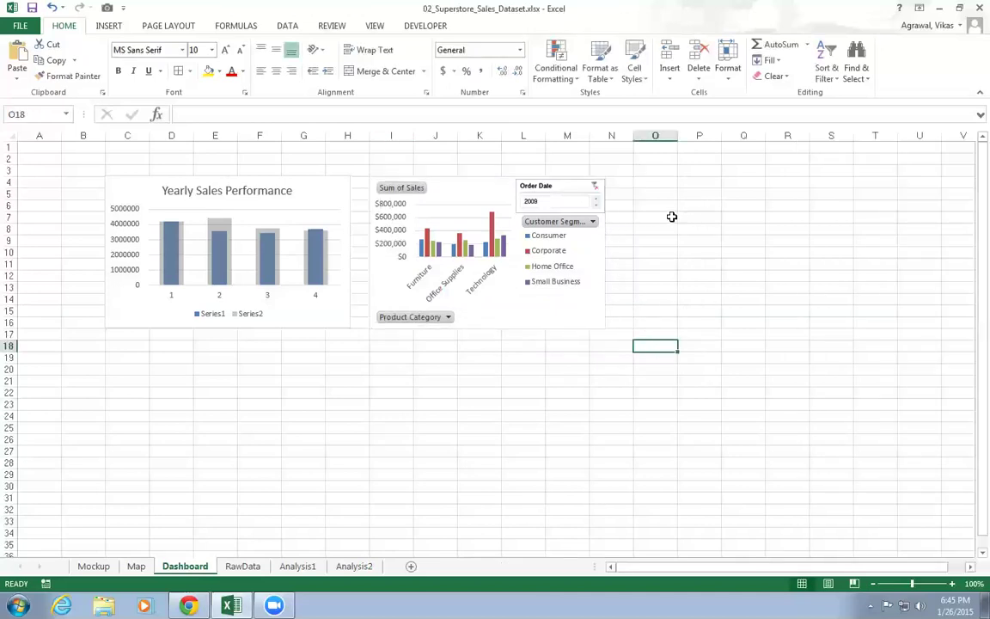
click(594, 207)
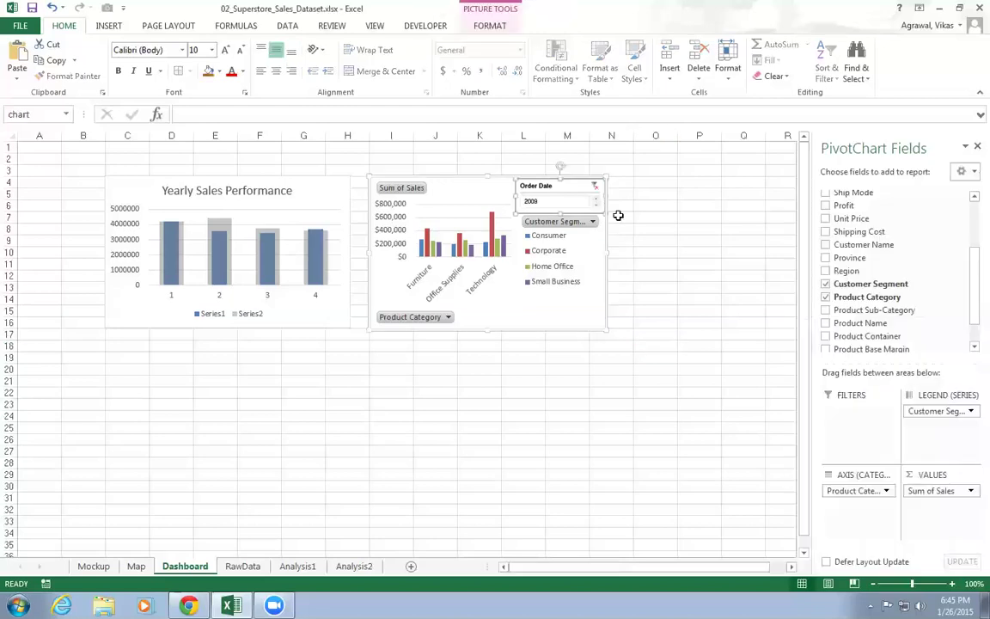
click(577, 192)
click(584, 204)
drag(543, 199, 579, 186)
click(710, 221)
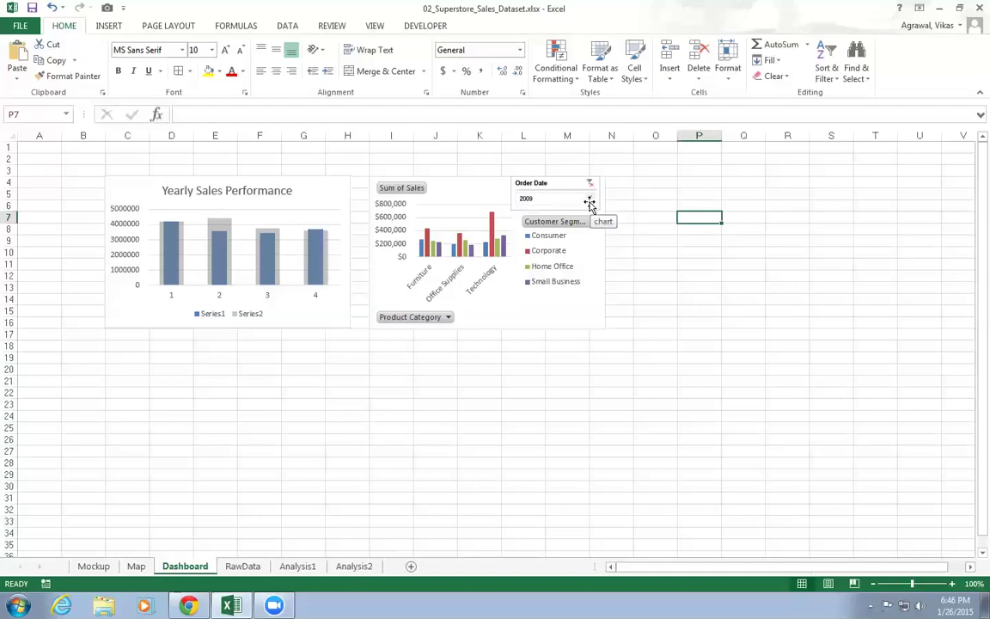
- Undo the slicer move, the PivotChart resize and the slicer paste inside the chart
click(526, 196)
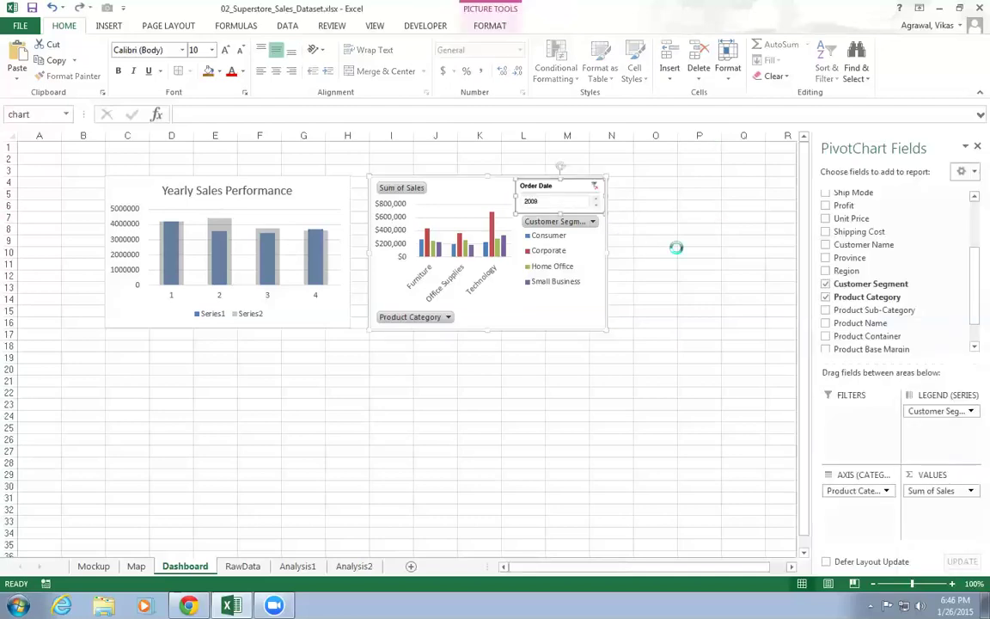
click(692, 218)
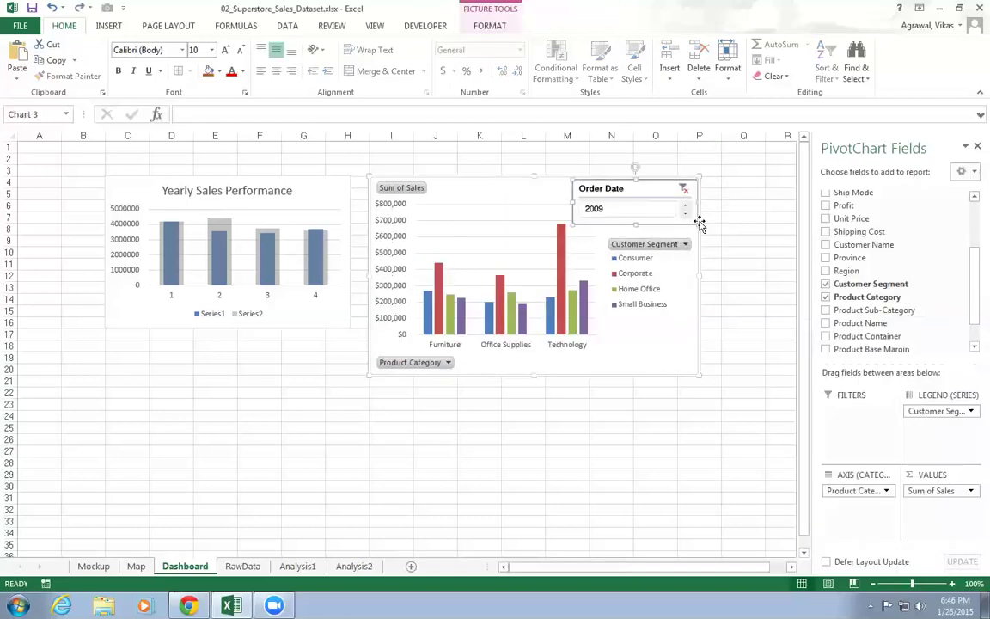
key(Escape)
click(686, 213)
click(634, 193)
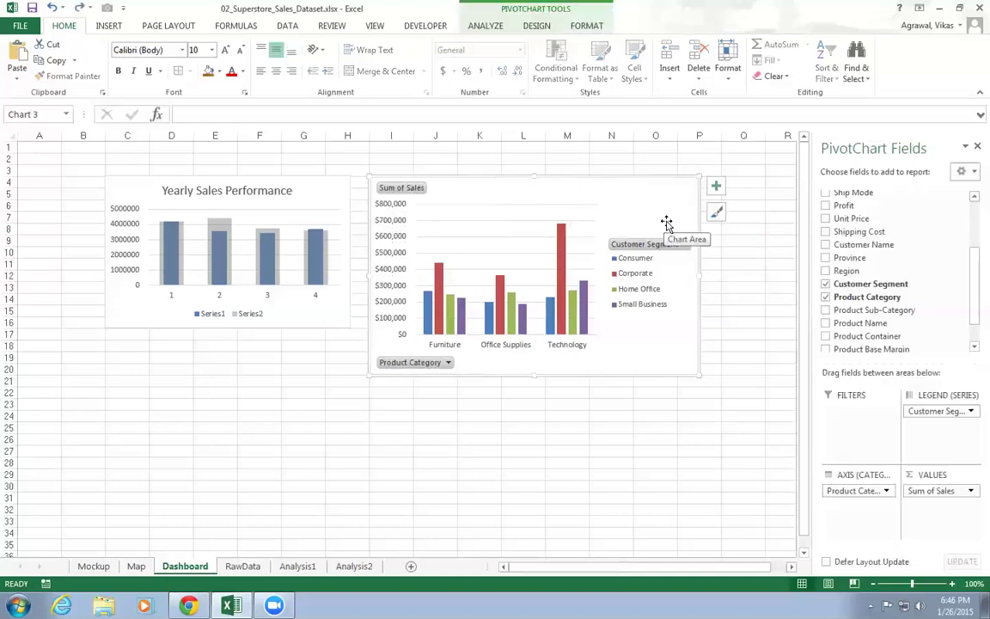
- Paste the Order Date slicer onto the Dashboard's empty cells, place it to the right of the PivotChart, and scroll through its years
click(568, 497)
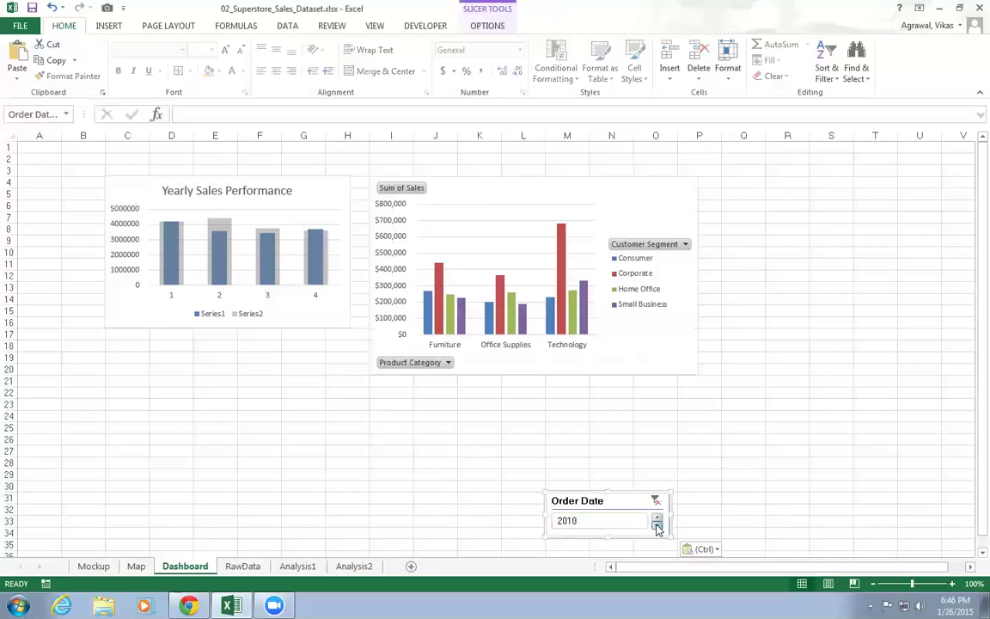
drag(625, 504, 793, 207)
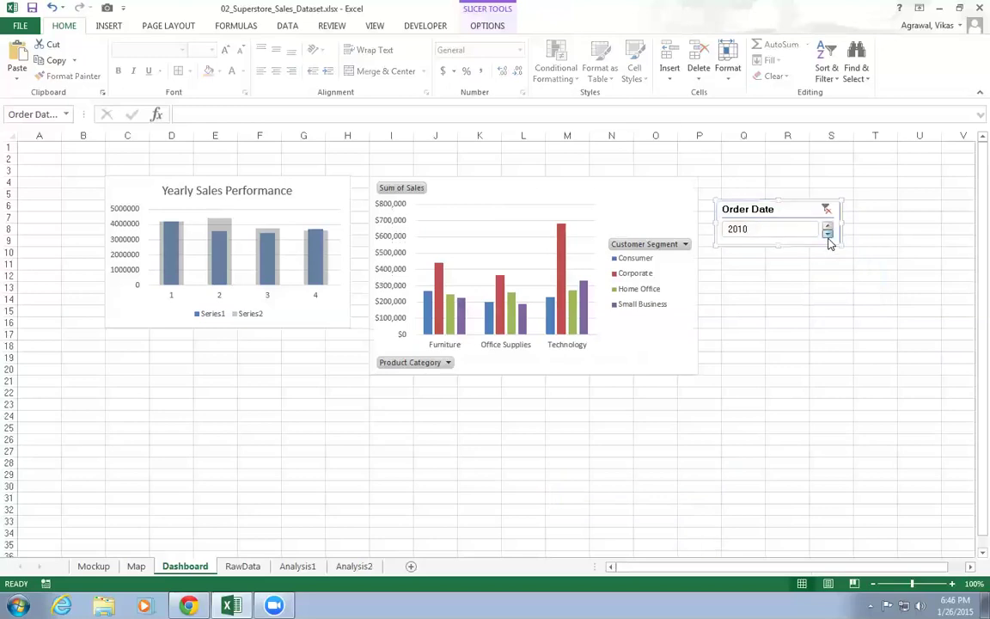
click(827, 234)
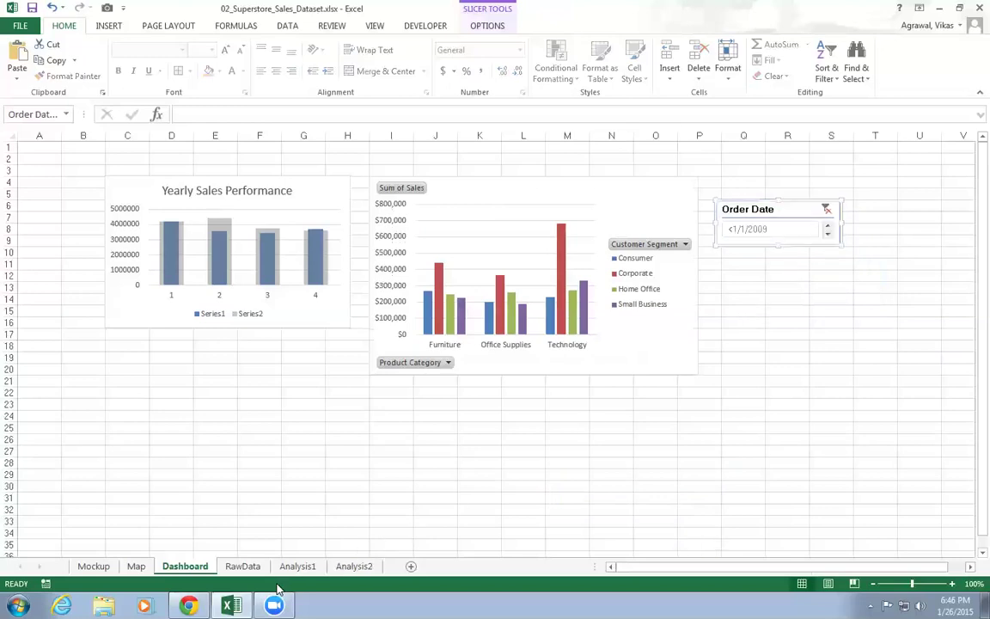
- Filter the Order Date slicer on Analysis2 to 2011 and return to the Dashboard sheet to check its PivotChart
click(356, 566)
click(646, 288)
click(627, 345)
click(453, 329)
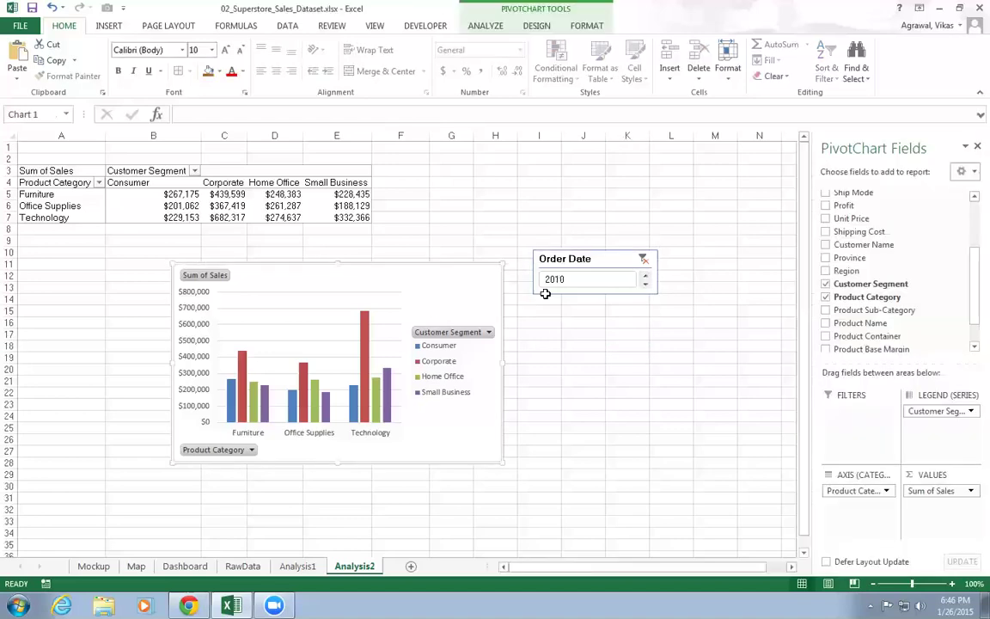
click(647, 285)
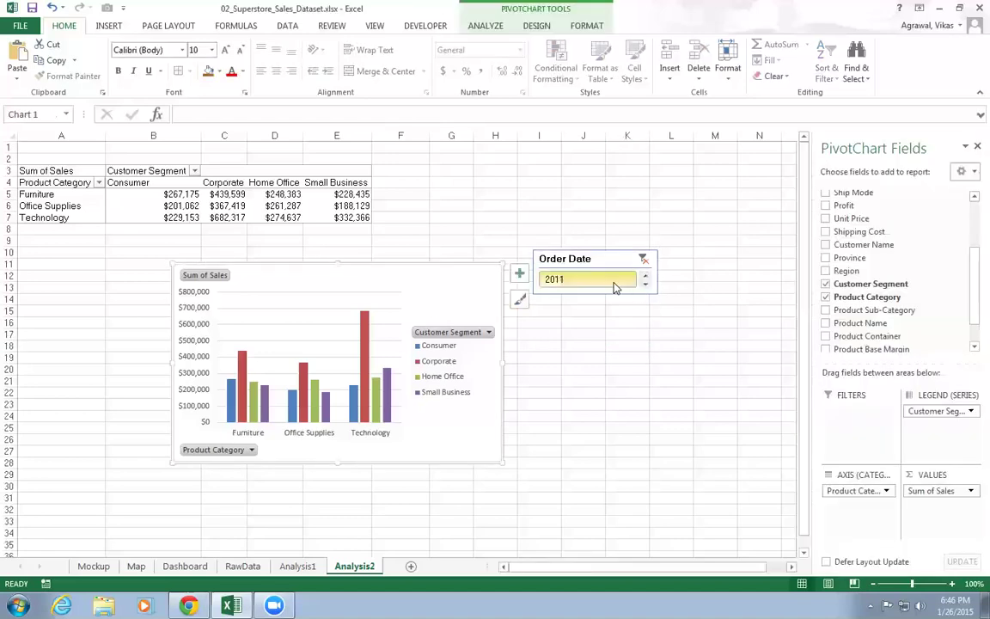
click(195, 568)
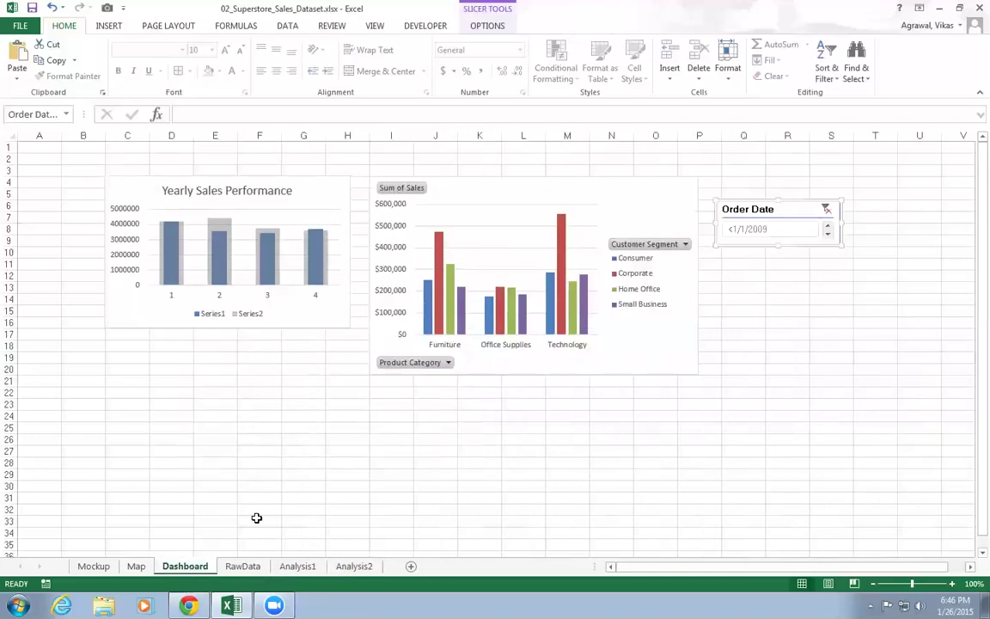
- Filter the Dashboard PivotChart by 2012 and by 2010 using its Order Date slicer
click(827, 230)
click(827, 226)
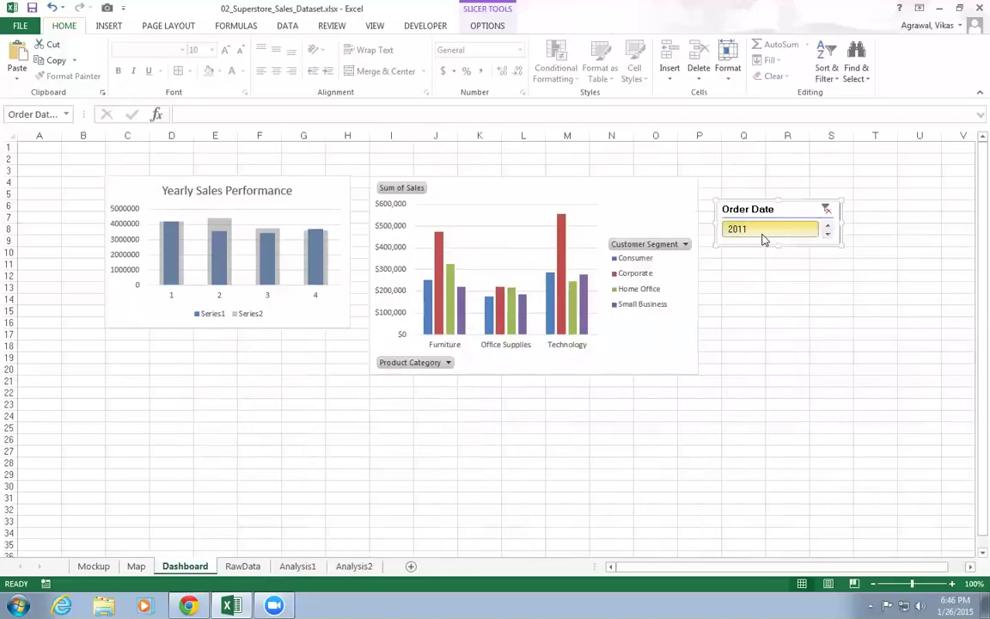
click(826, 233)
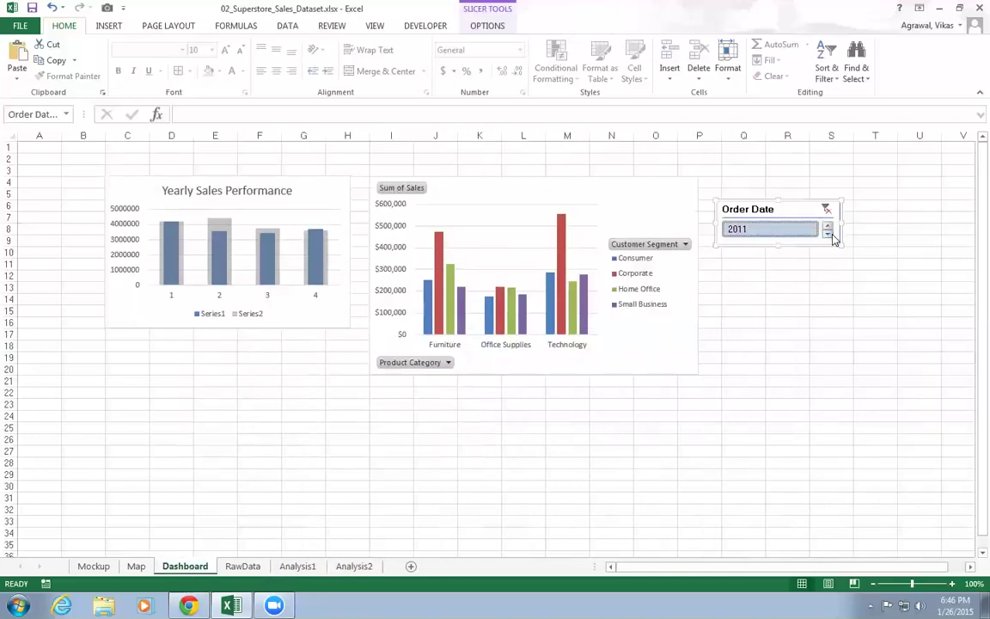
click(827, 227)
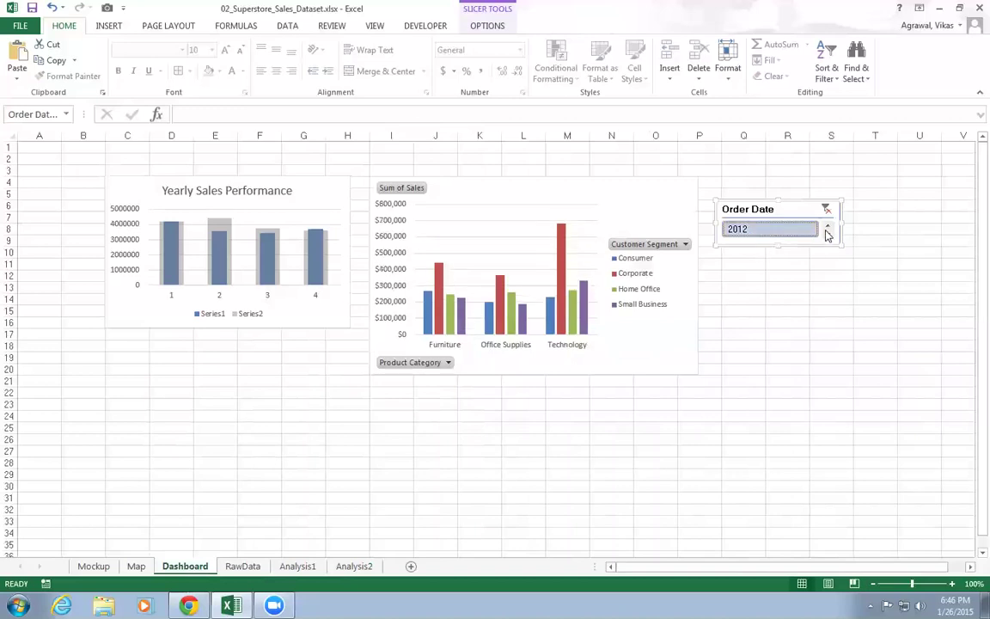
click(827, 233)
click(827, 233)
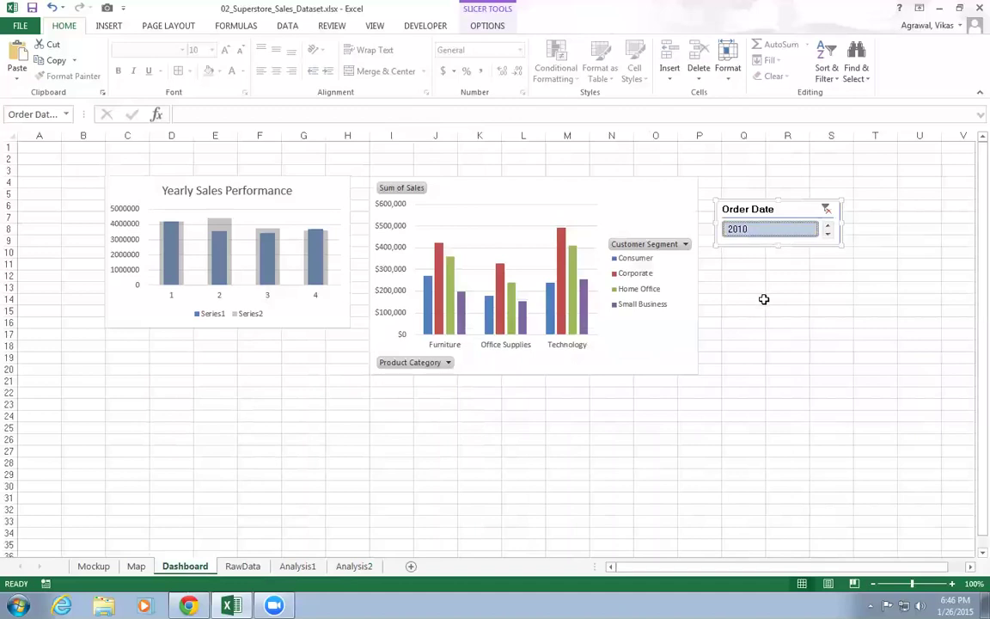
- Try placing the Order Date slicer over the PivotChart's upper-right corner and shrinking both the chart and the slicer to fit
drag(789, 209, 640, 187)
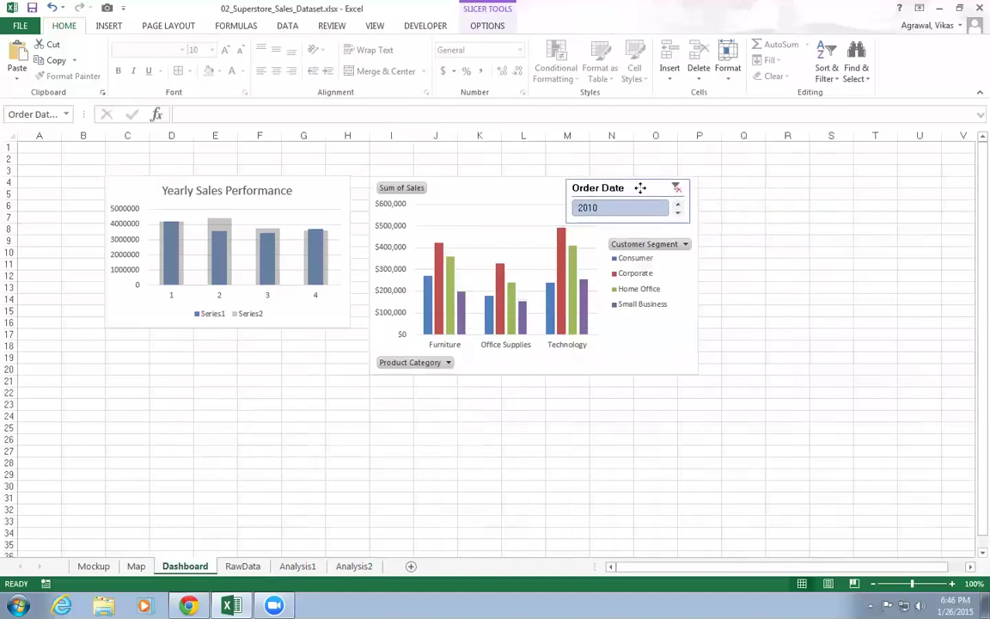
click(696, 375)
drag(698, 380, 623, 332)
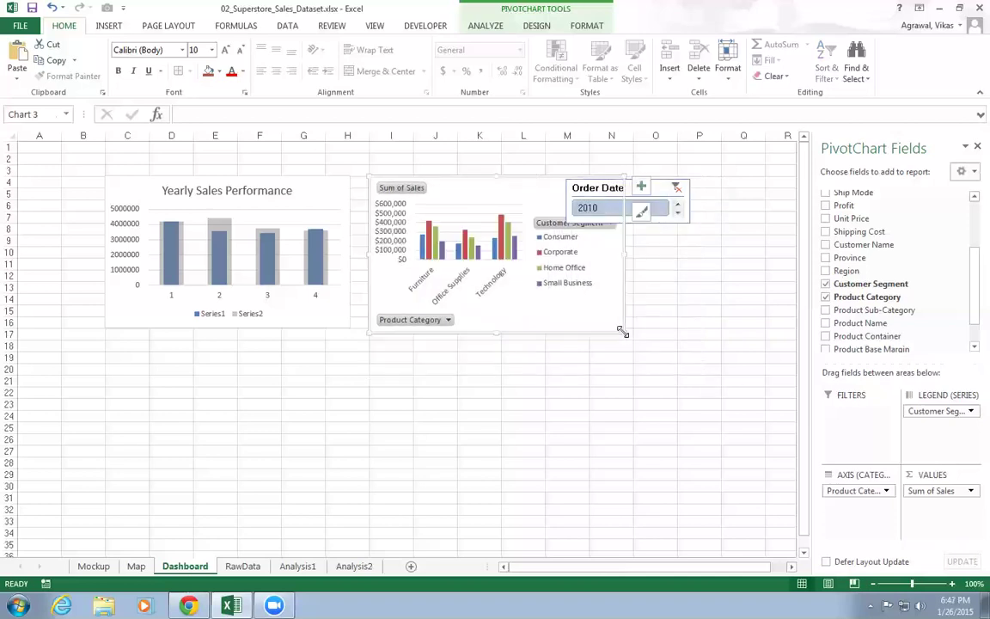
click(653, 188)
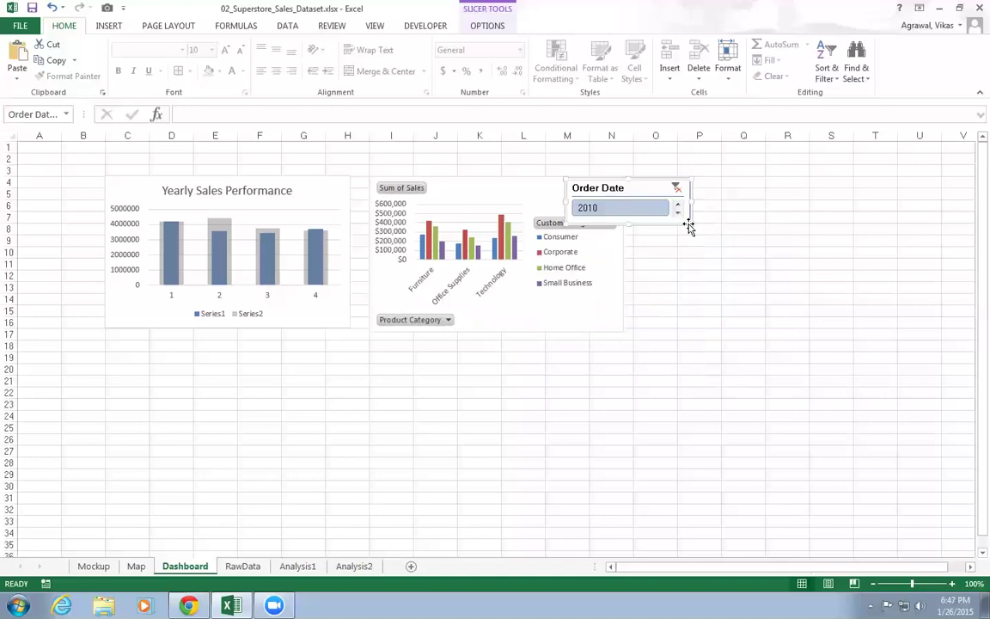
drag(692, 224, 576, 194)
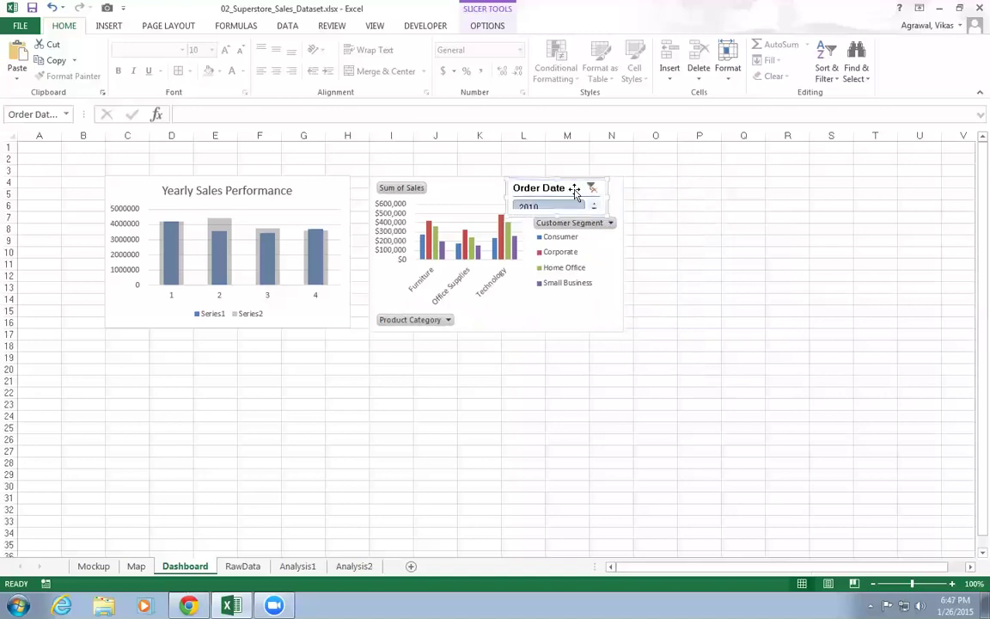
- Undo the slicer and PivotChart resizing and the slicer's move onto the chart
key(ctrl+z)
key(ctrl+z)
key(ctrl+z)
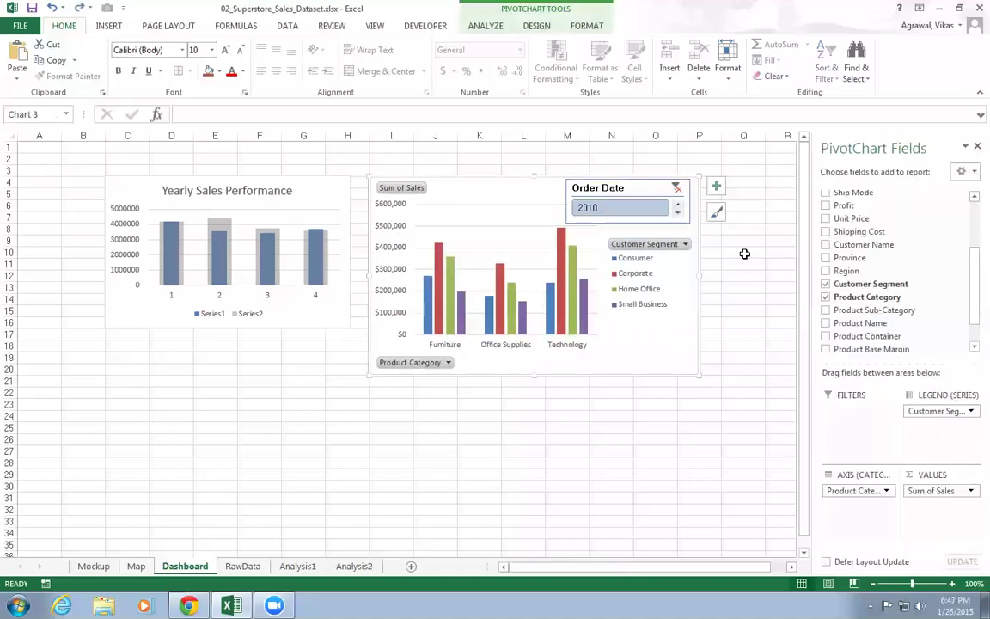
click(630, 413)
click(548, 190)
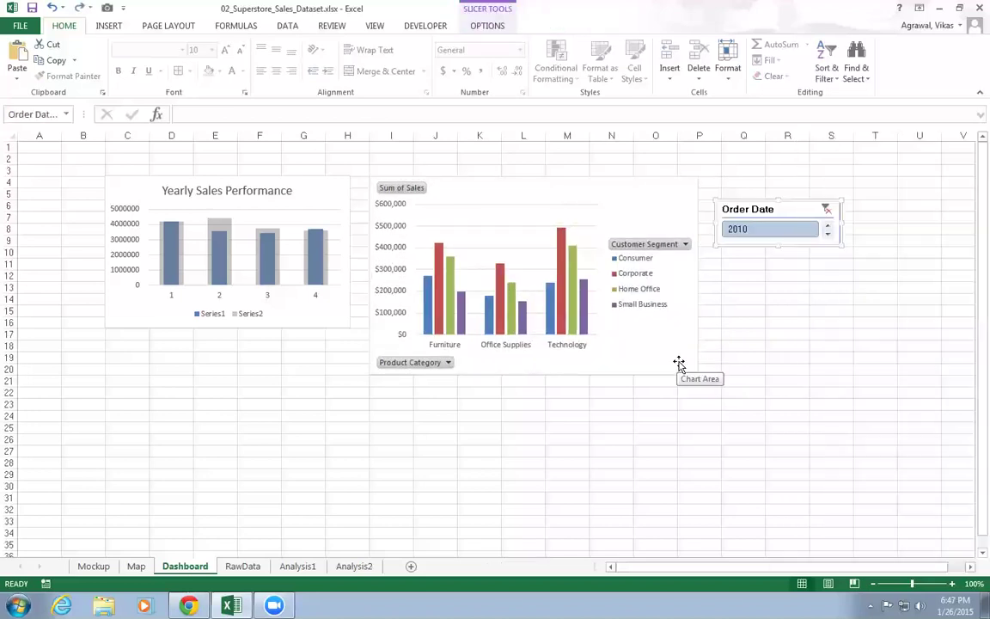
click(798, 296)
- Try overlaying the Order Date slicer on the PivotChart again and shrinking only the chart
drag(786, 218, 629, 195)
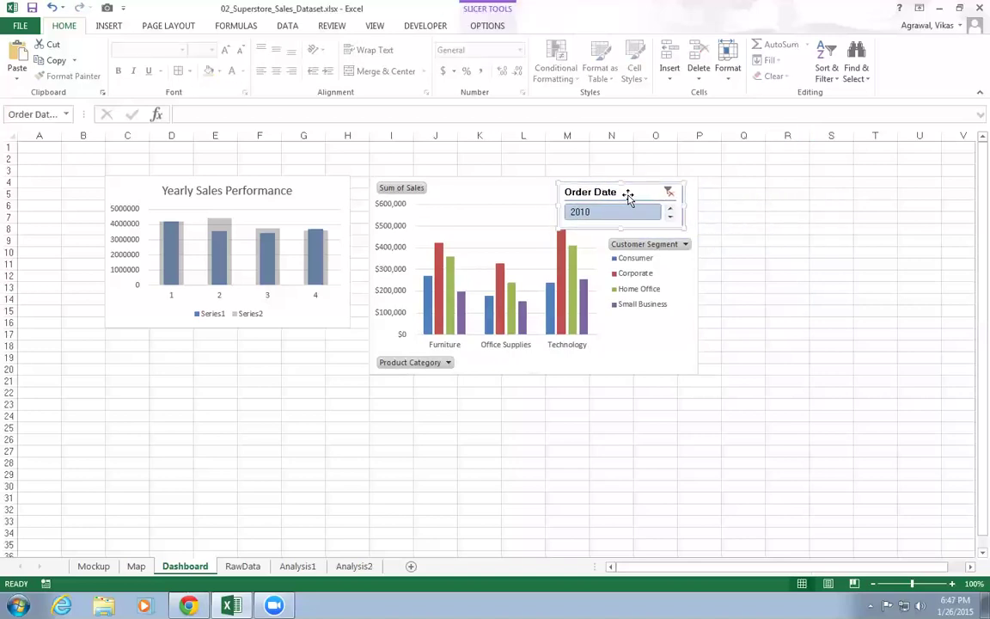
click(700, 373)
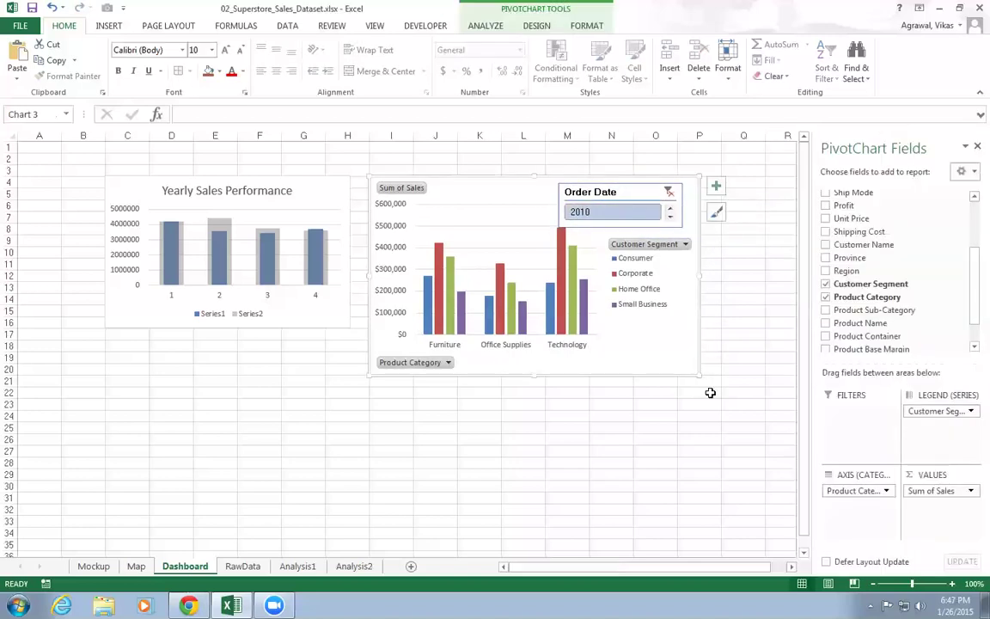
drag(697, 374, 628, 325)
mouse_move(624, 191)
mouse_down()
mouse_move(566, 188)
mouse_move(636, 192)
mouse_move(620, 191)
mouse_up()
click(662, 309)
click(634, 192)
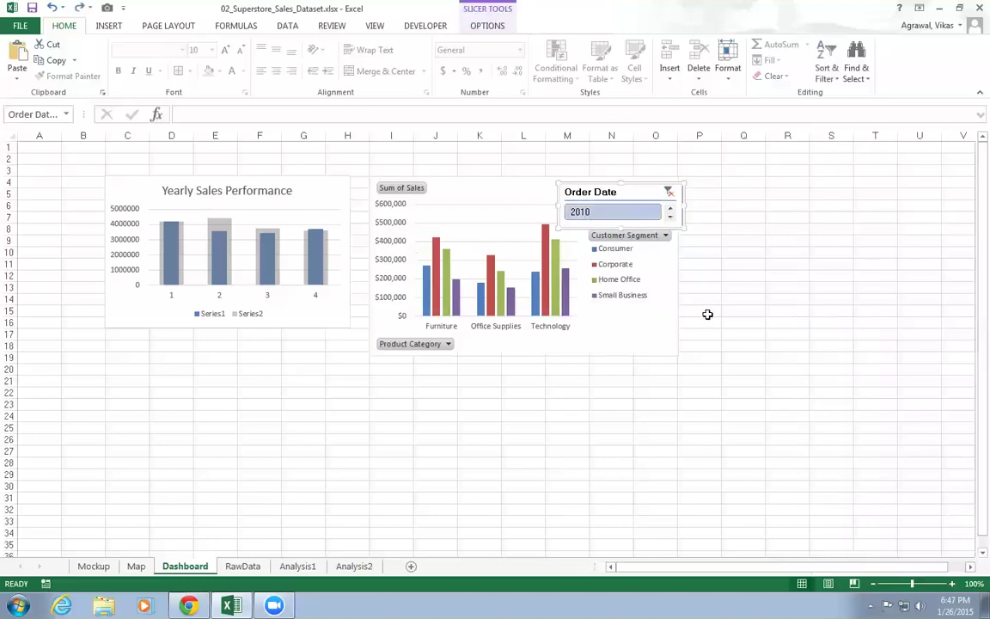
- Select the PivotChart and Order Date slicer together, shrink both, and shift them beside the Yearly Sales Performance chart
click(653, 289)
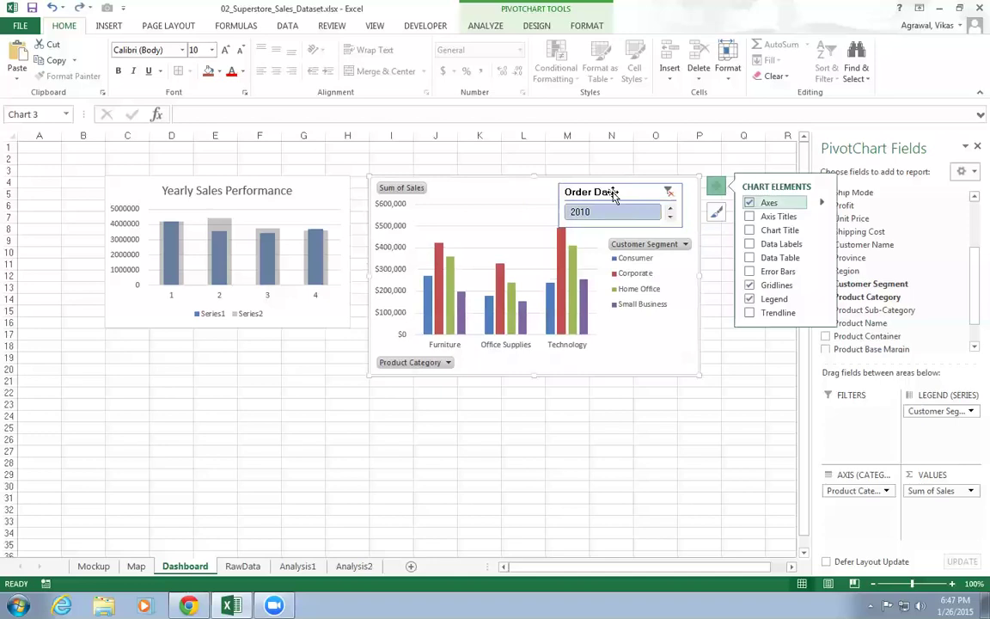
click(613, 194)
drag(613, 194, 619, 194)
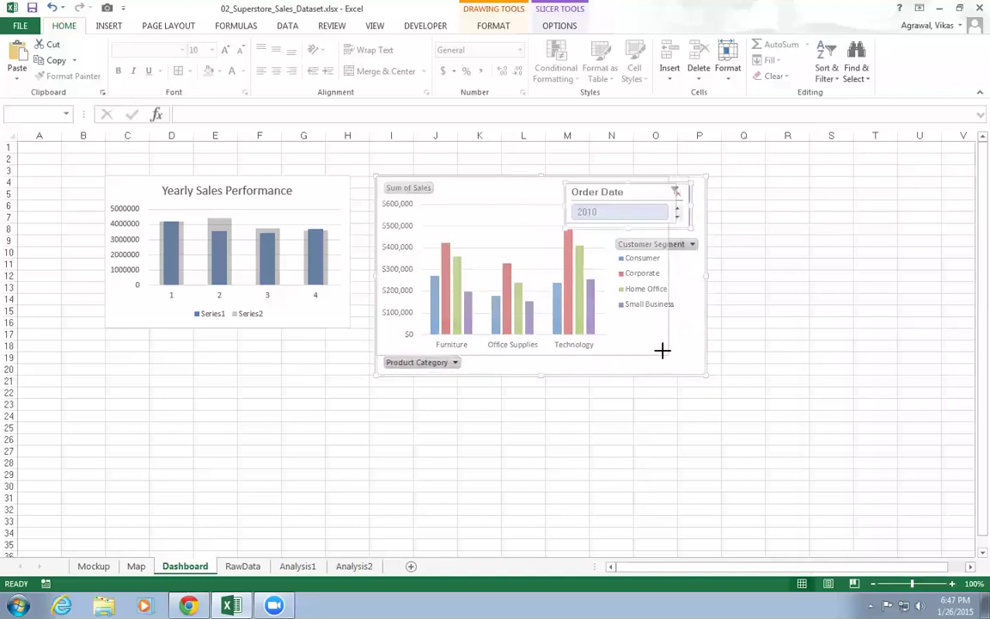
mouse_move(662, 350)
mouse_down()
mouse_move(651, 338)
mouse_move(662, 333)
mouse_up()
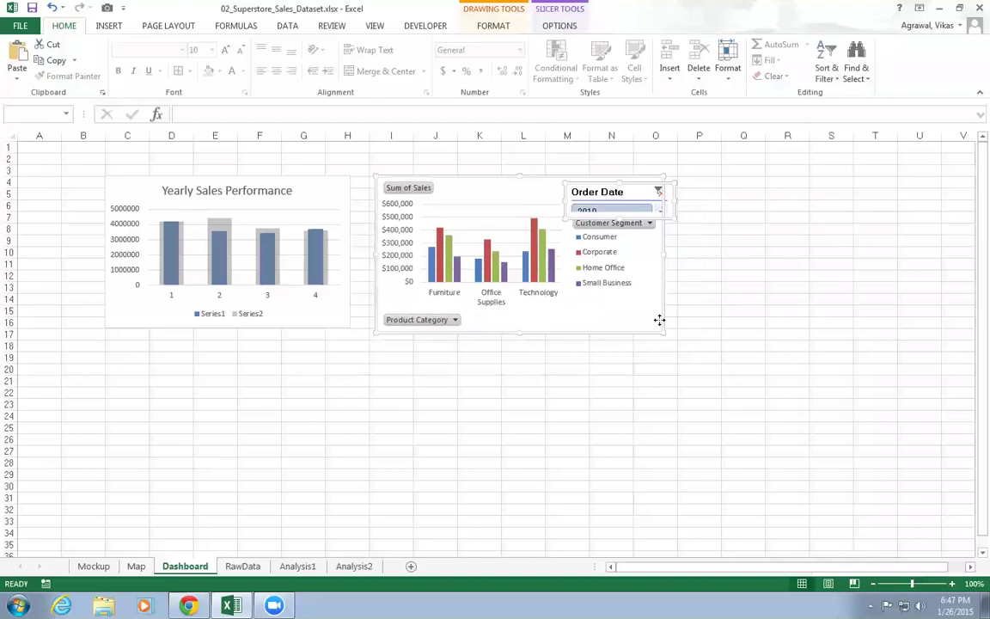
mouse_move(630, 193)
mouse_down()
mouse_move(607, 188)
mouse_move(621, 189)
mouse_up()
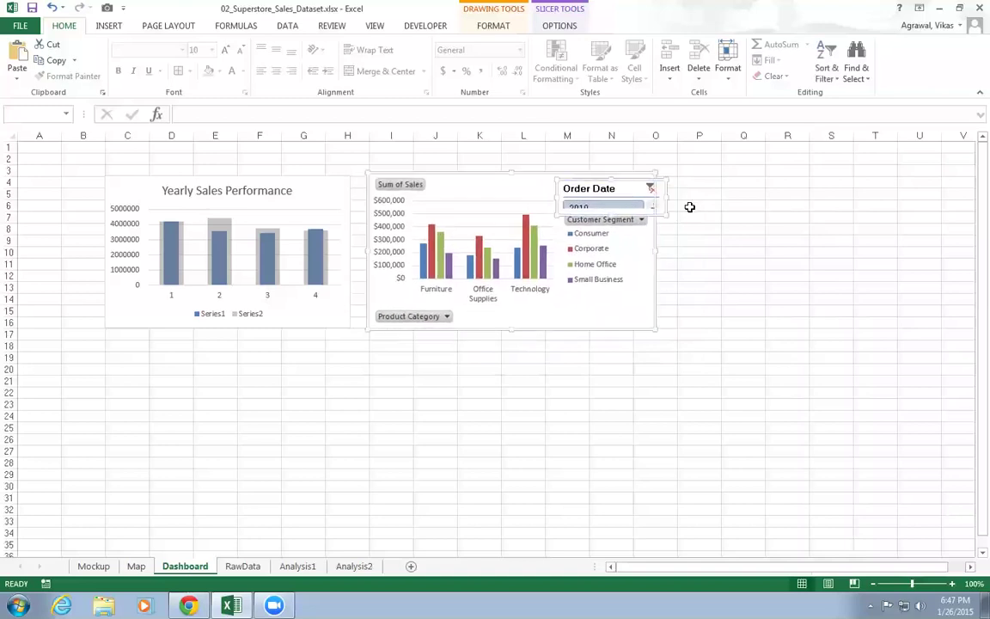
- Move the Order Date slicer alone further inside the PivotChart and resize it slightly from its lower-right corner
click(729, 217)
click(627, 193)
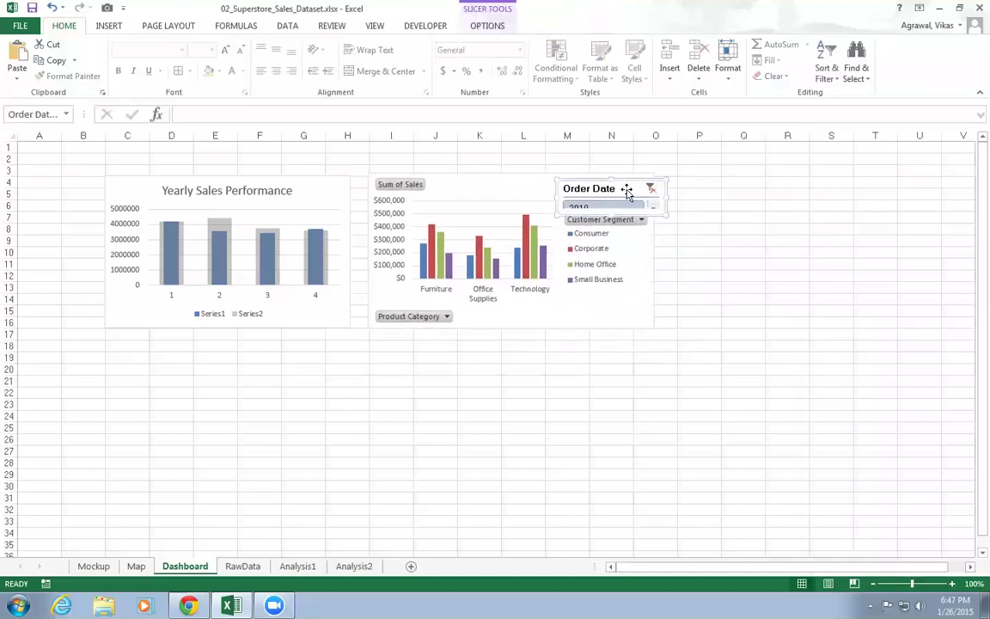
drag(628, 192, 591, 188)
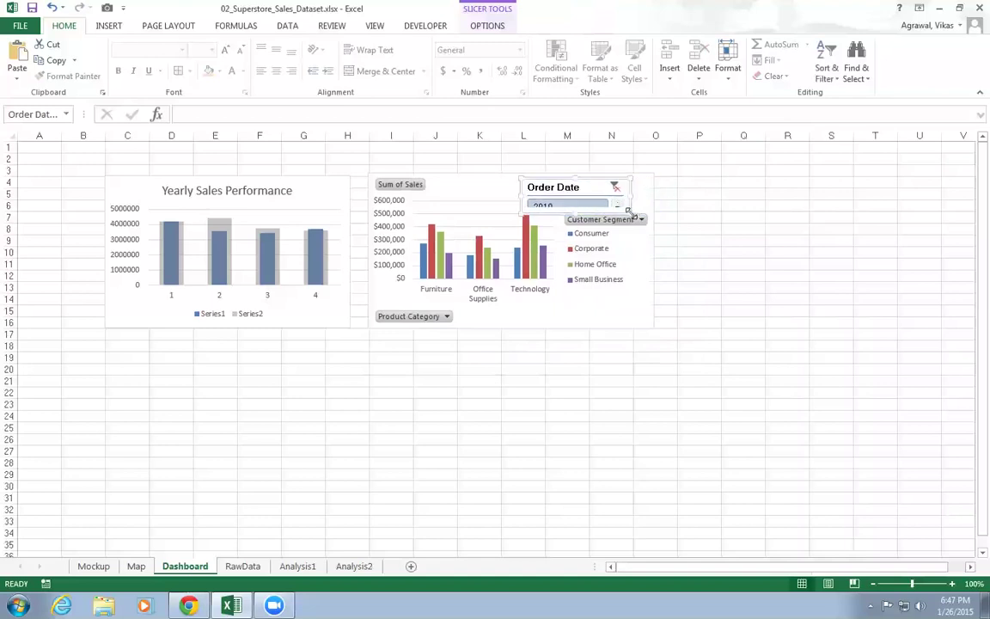
mouse_move(627, 210)
mouse_down()
mouse_move(634, 216)
mouse_move(628, 208)
mouse_up()
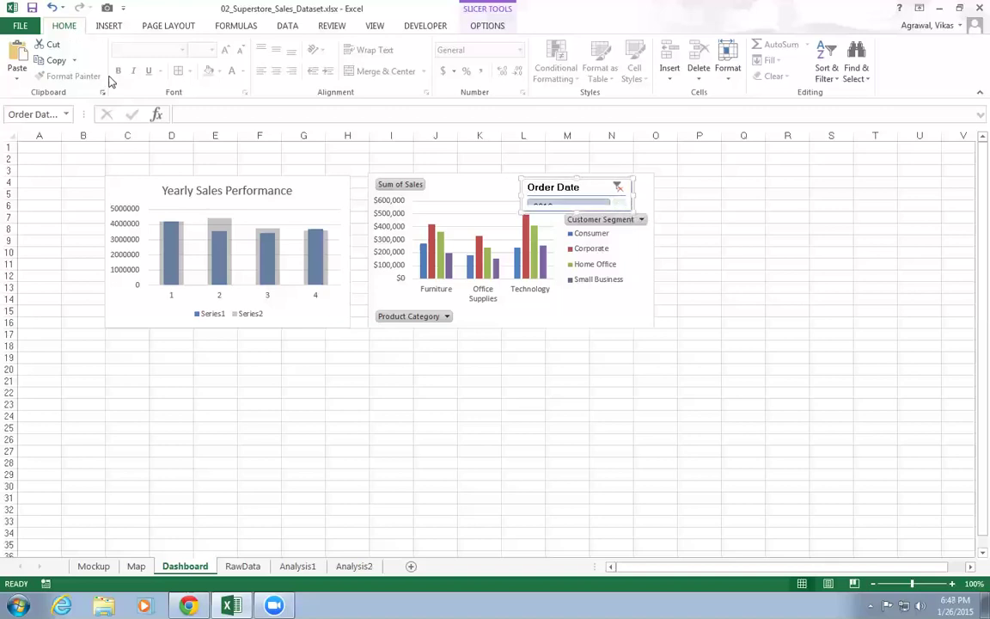
- Undo the slicer and PivotChart adjustments back to before the slicer was pasted on the Dashboard
click(713, 204)
click(596, 193)
click(716, 204)
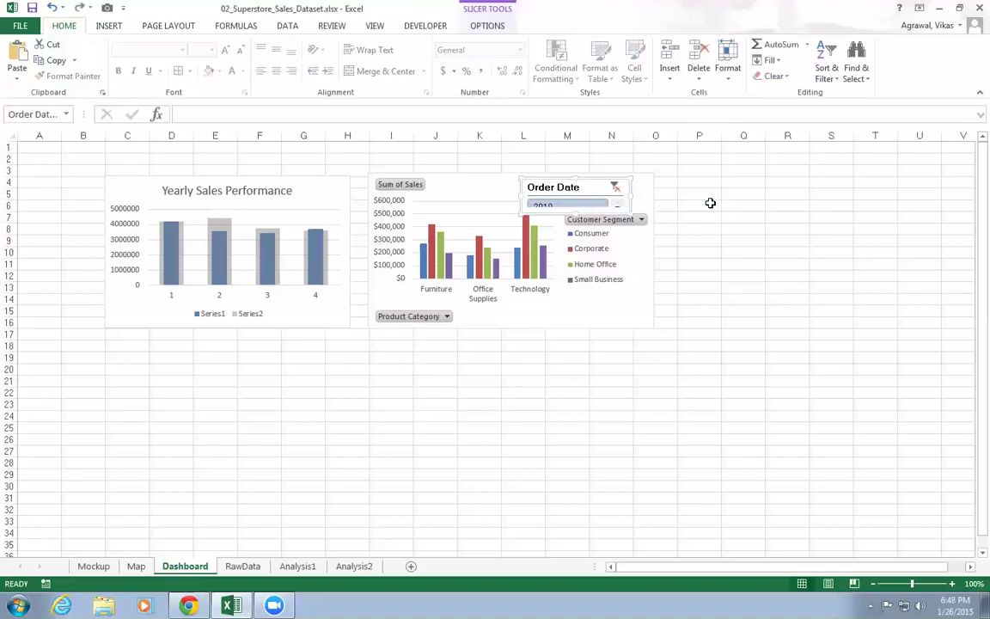
key(ctrl+z)
key(ctrl+z)
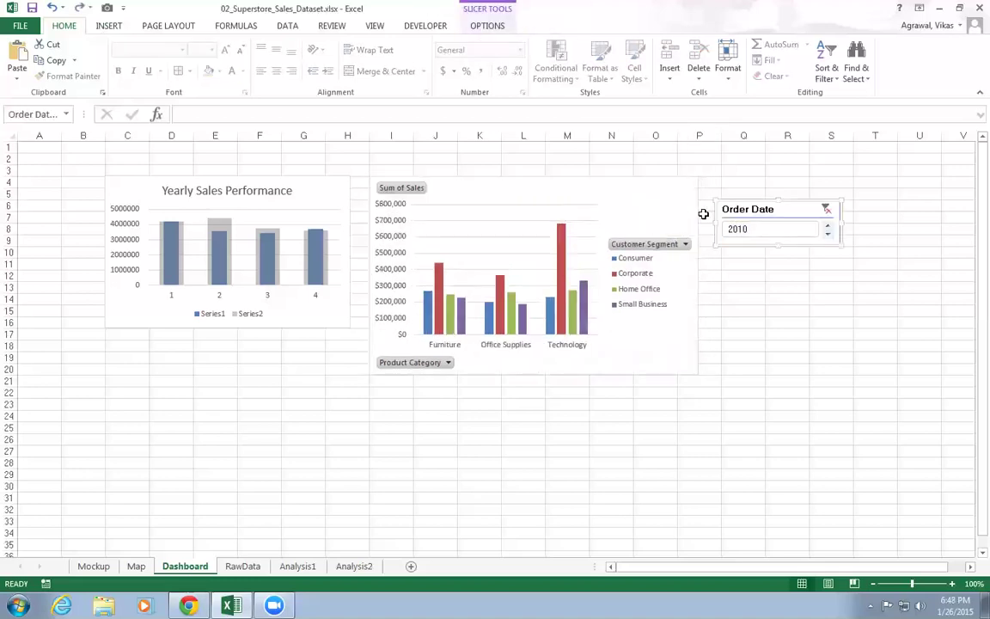
key(ctrl+z)
key(ctrl+z)
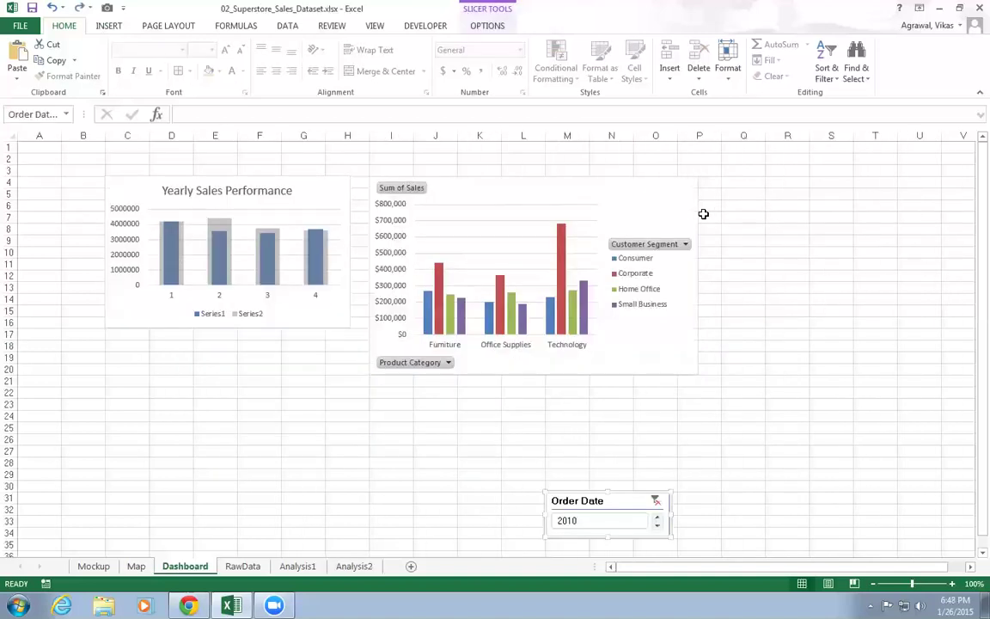
key(ctrl+z)
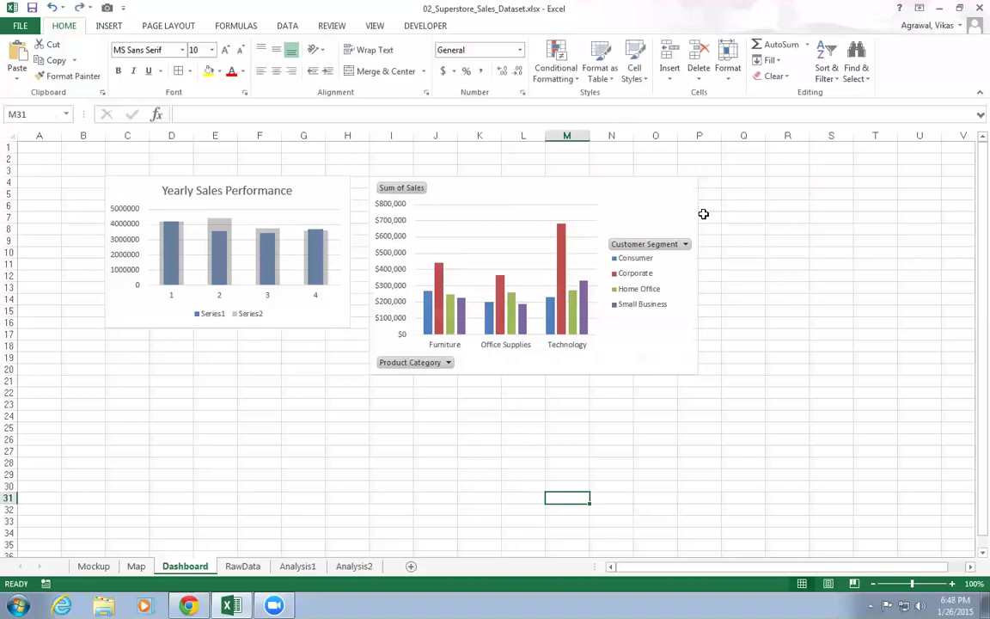
- Redo the Order Date slicer's paste, its year filtering and its placement over the PivotChart
key(ctrl+y)
key(ctrl+y)
key(ctrl+y)
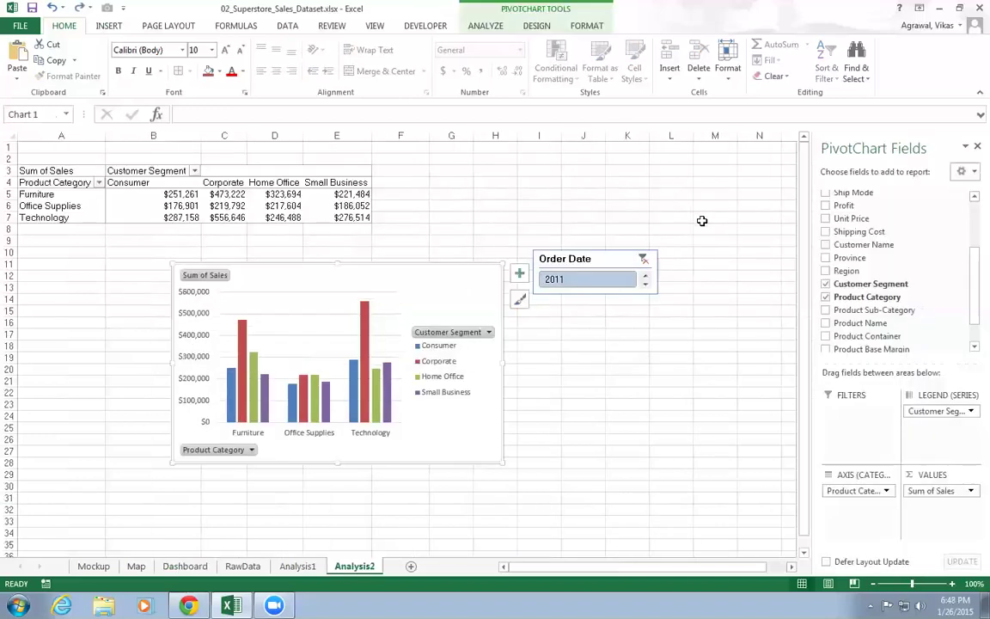
key(ctrl+y)
key(ctrl+y)
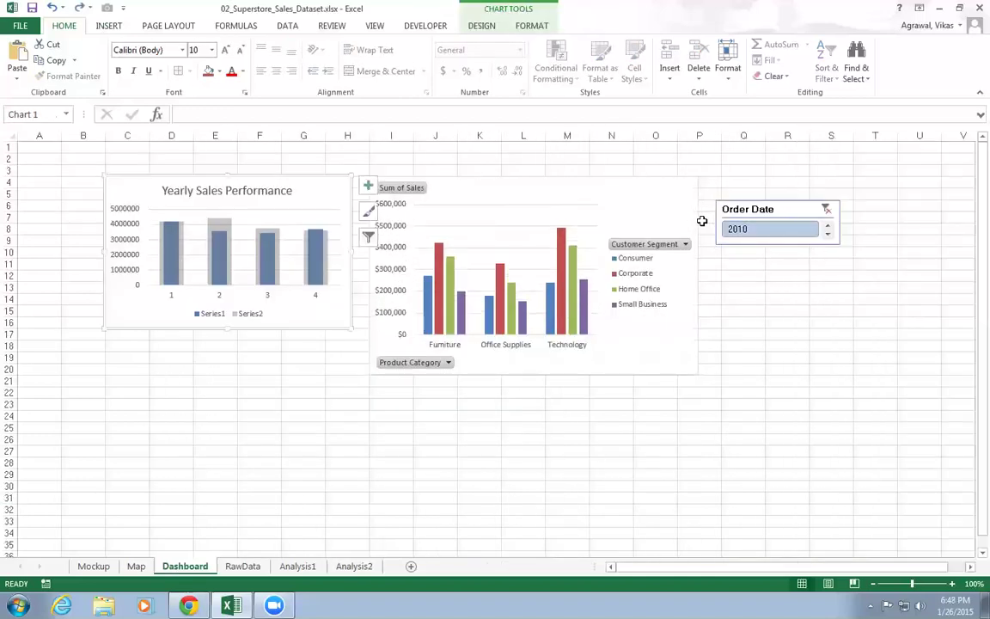
key(ctrl+y)
key(ctrl+y)
key(ctrl+y)
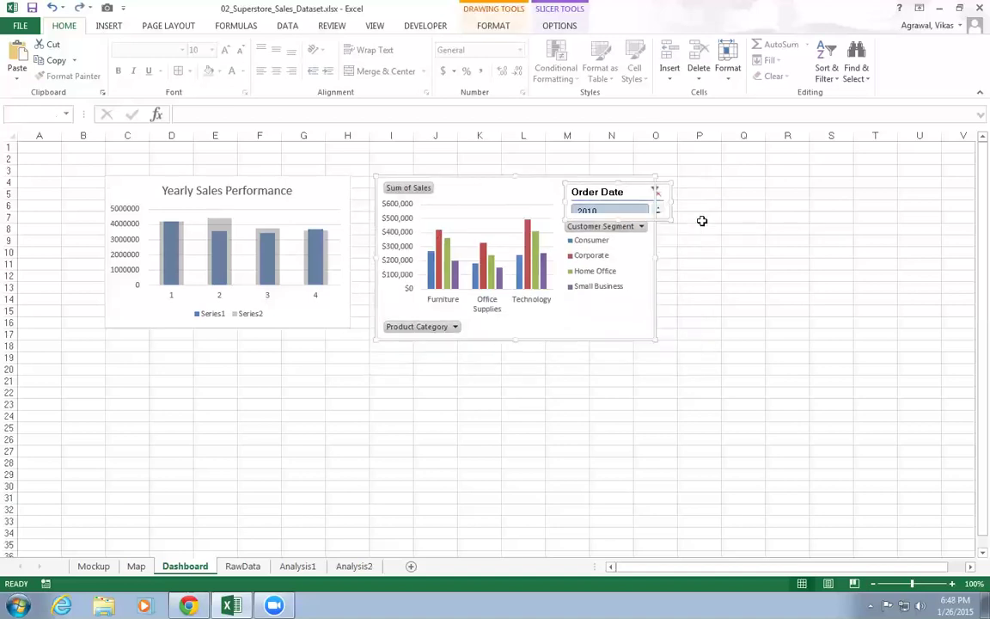
key(ctrl+y)
key(ctrl+y)
key(ctrl+y)
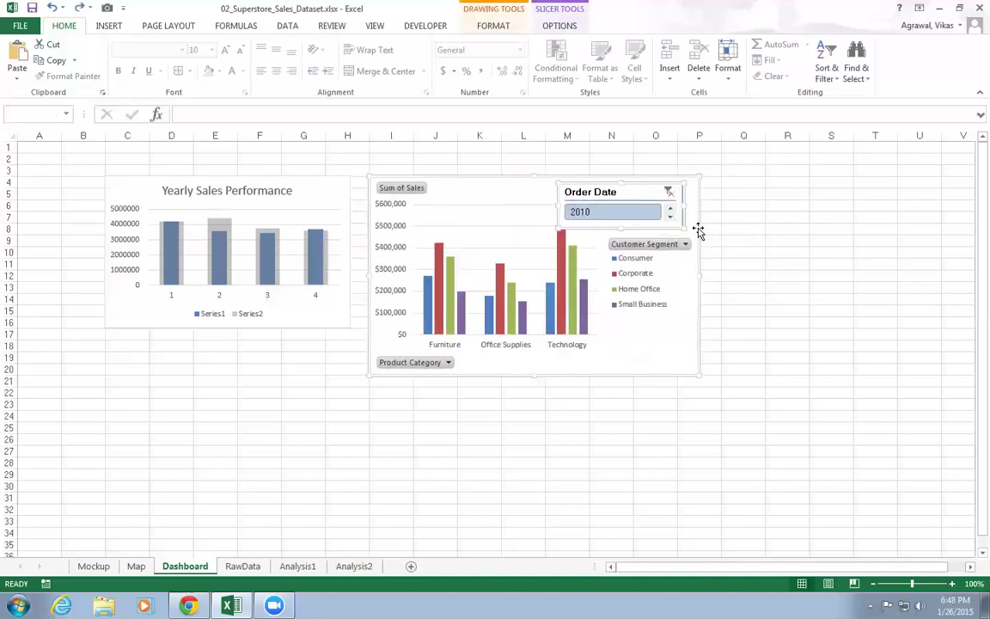
- Move the Order Date slicer over the PivotChart's plot area and shrink the chart so it ends at about row 18
drag(777, 208, 636, 196)
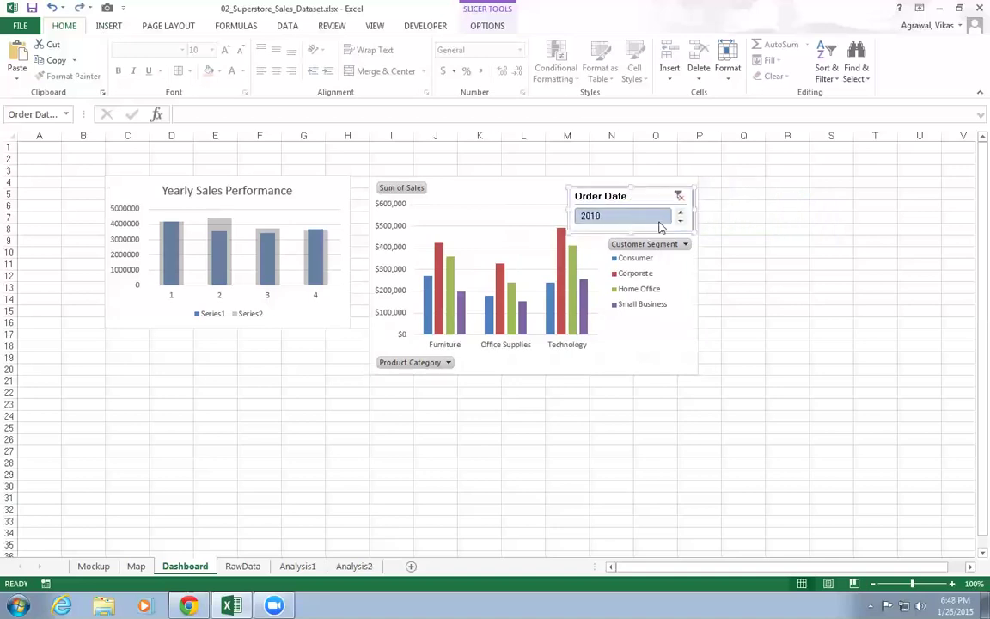
click(689, 314)
click(685, 353)
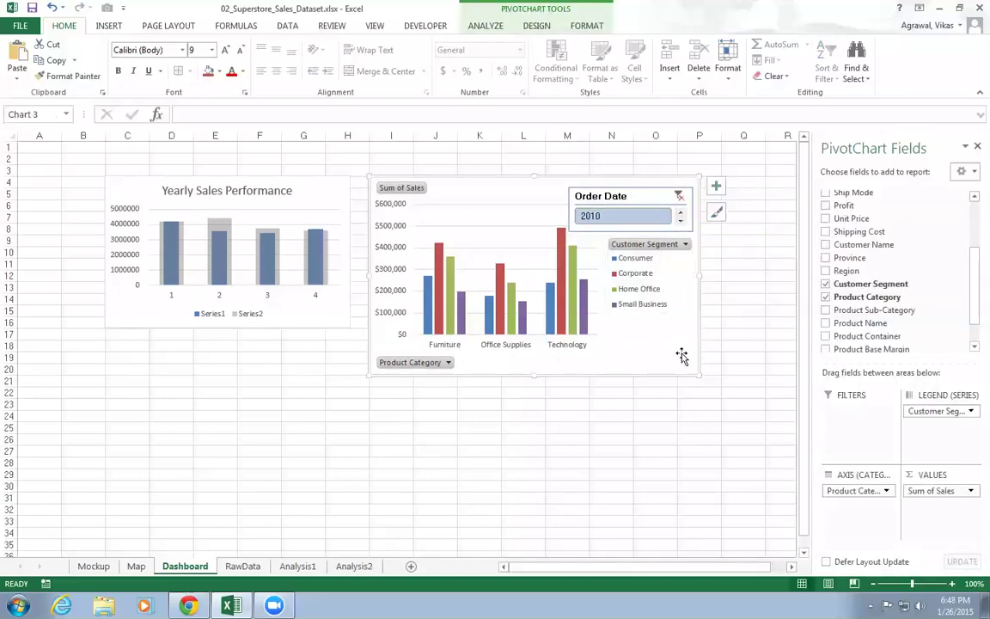
drag(627, 197, 500, 200)
click(657, 305)
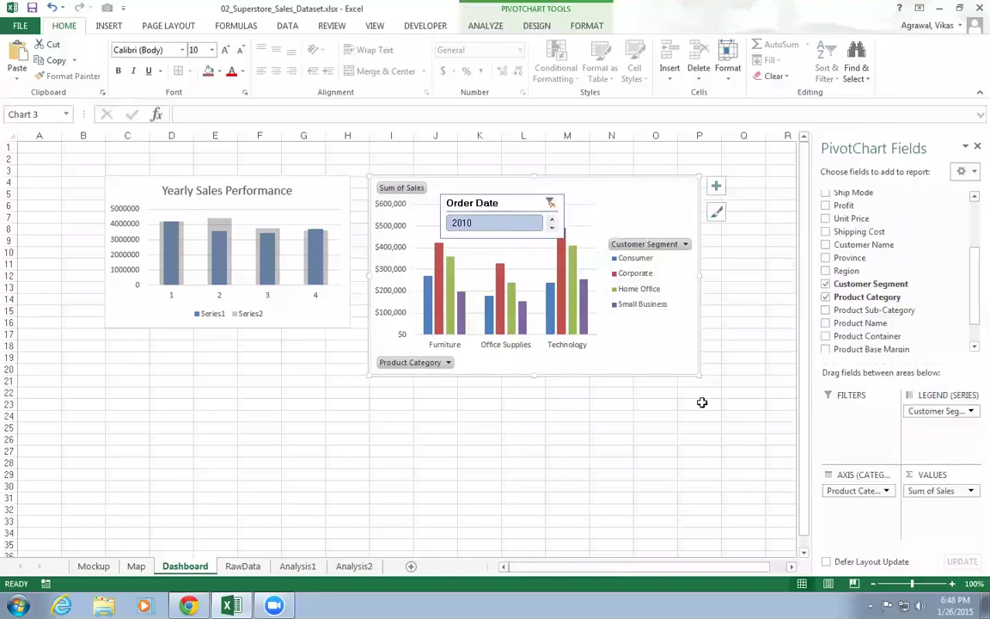
click(698, 407)
click(676, 349)
drag(697, 376, 675, 347)
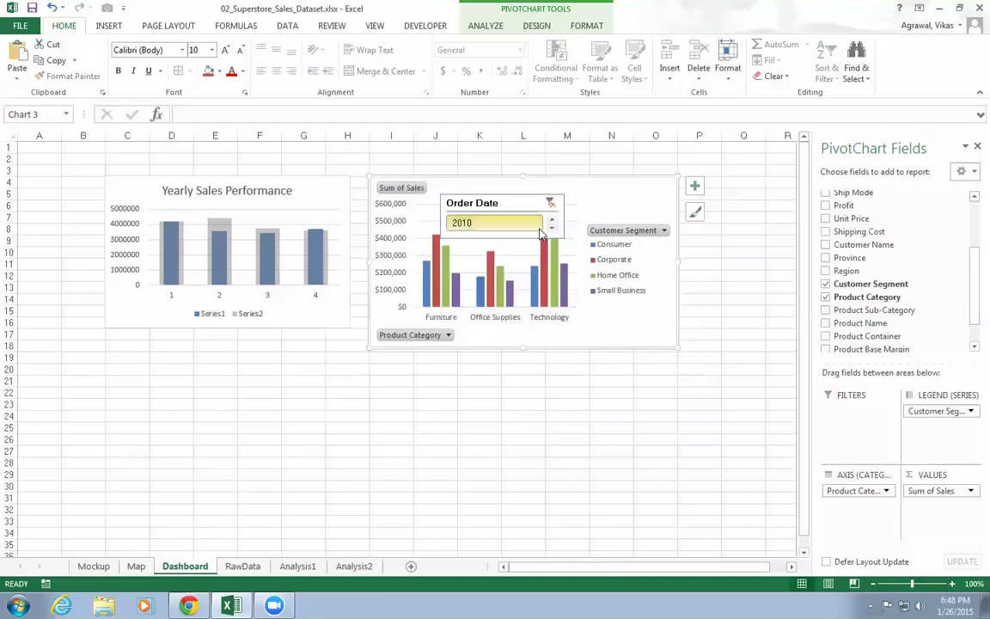
- Position the Order Date slicer in the PivotChart's upper-right corner, reduce its size, and filter the chart to 2009
drag(542, 192, 604, 186)
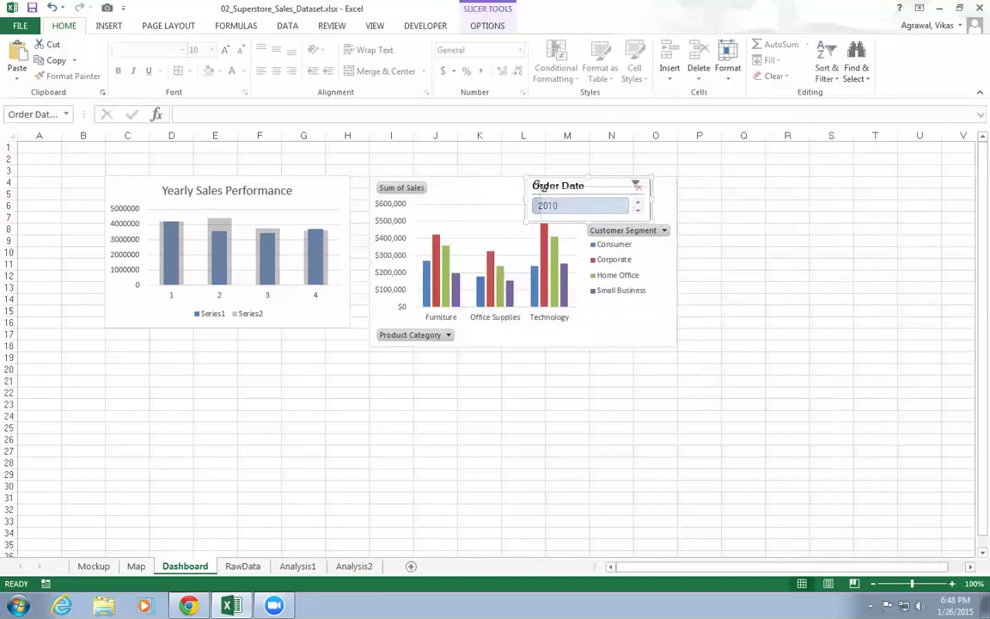
drag(542, 186, 555, 195)
click(638, 214)
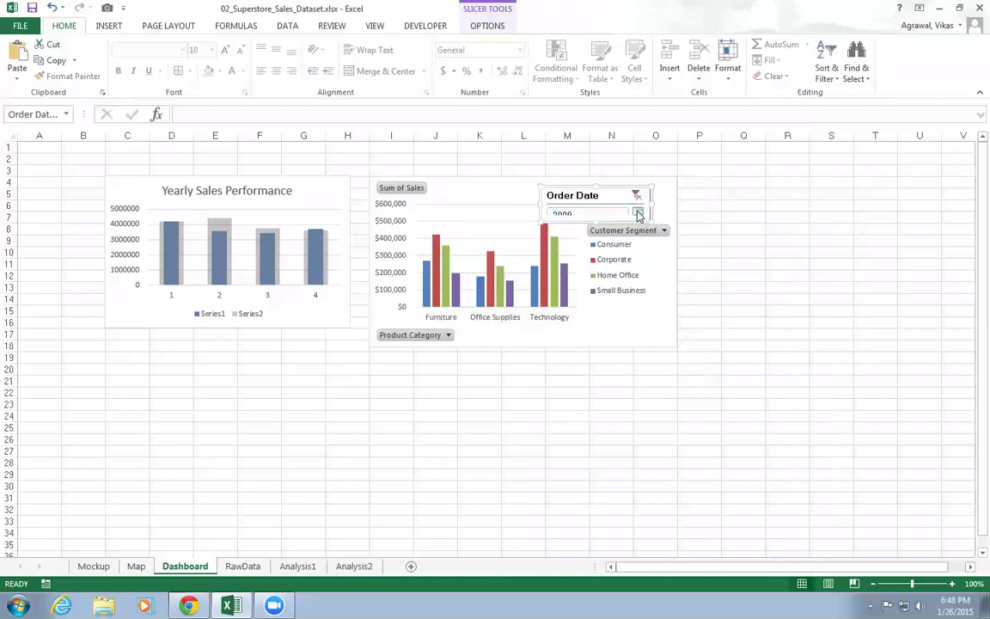
click(595, 214)
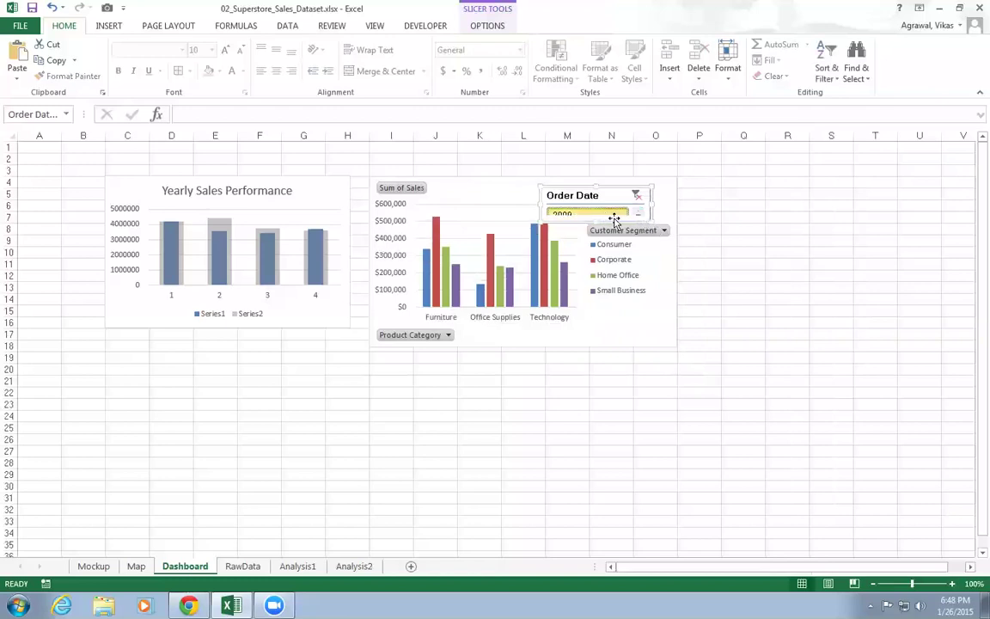
- Shrink the PivotChart so it ends at about column N and row 16
click(740, 321)
click(646, 335)
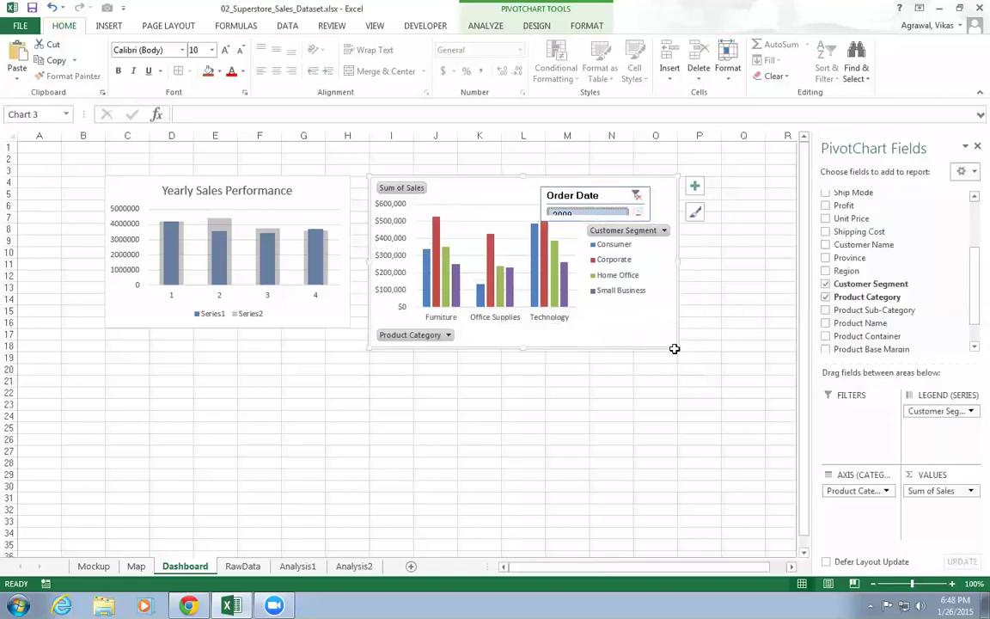
drag(675, 348, 609, 329)
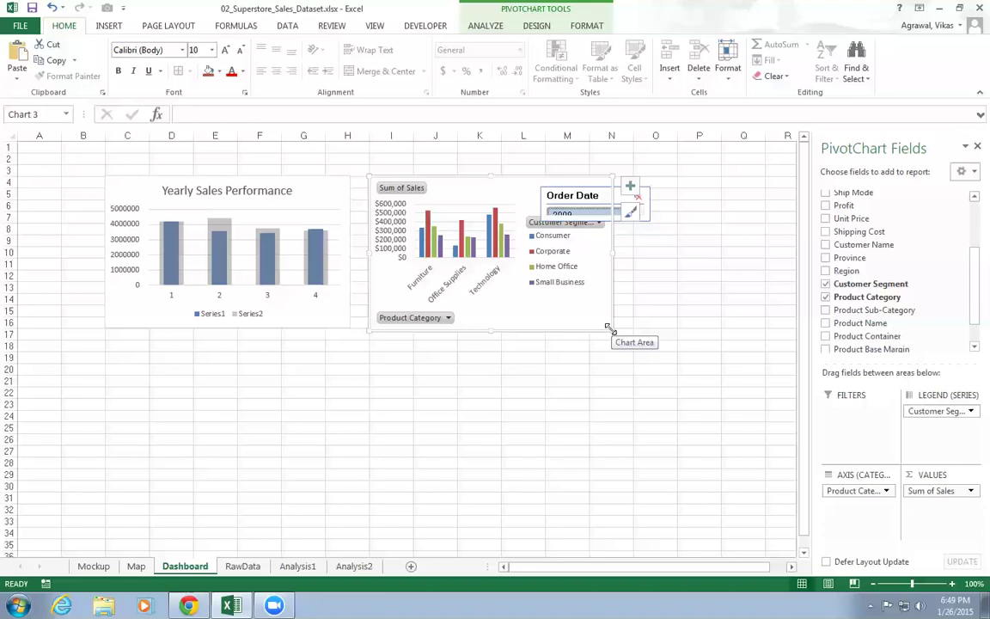
- Move the Yearly Sales Performance chart to start at B2, shrink it to about row 13, and place the PivotChart beside it from column G
drag(301, 190, 263, 174)
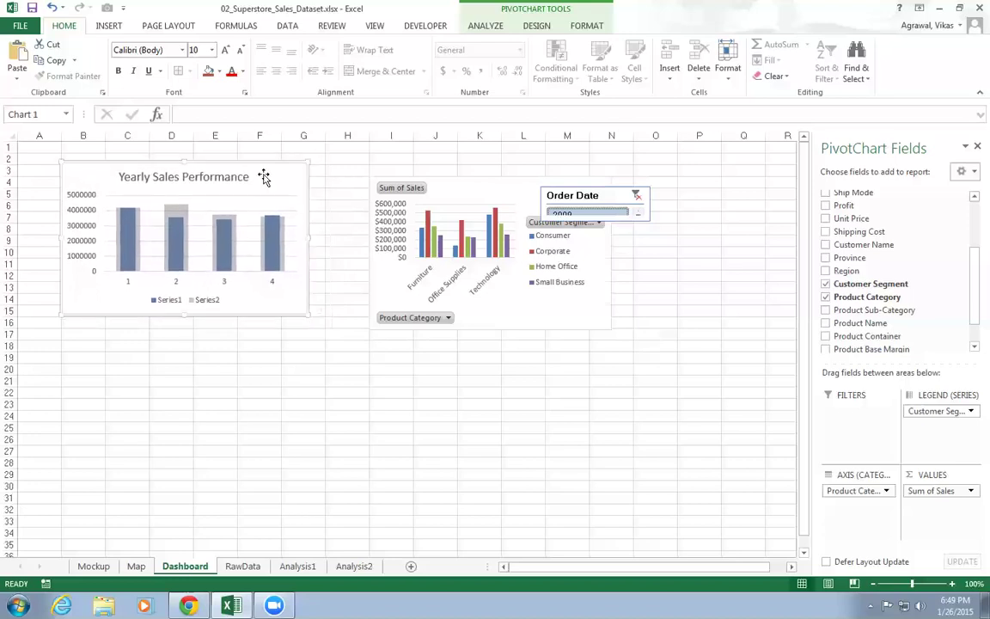
drag(307, 315, 269, 292)
drag(424, 178, 370, 180)
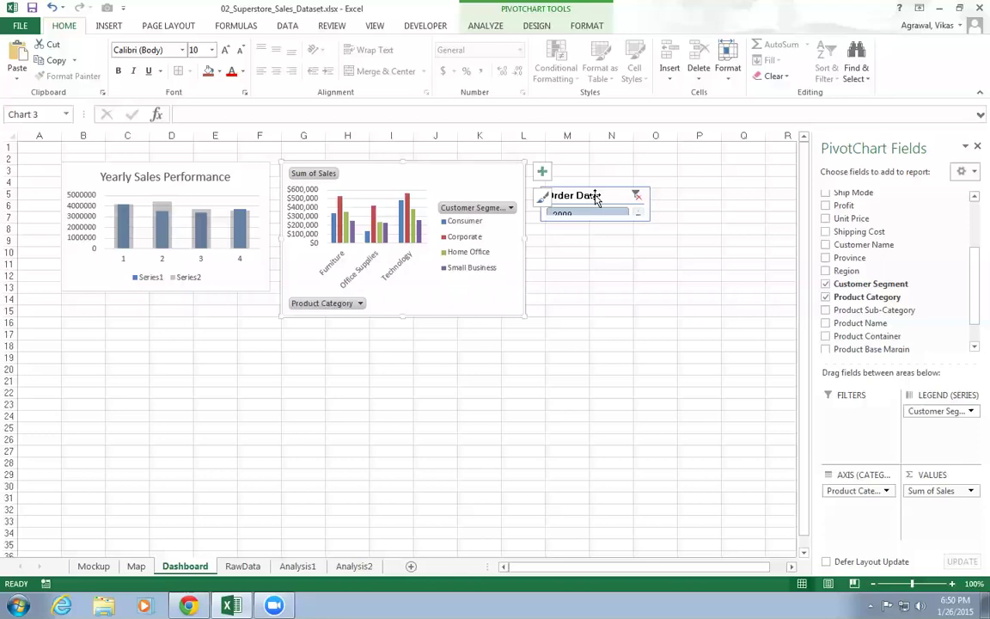
- Resize the Order Date slicer so its header and one complete year button fit inside it
drag(595, 197, 592, 195)
drag(649, 220, 655, 245)
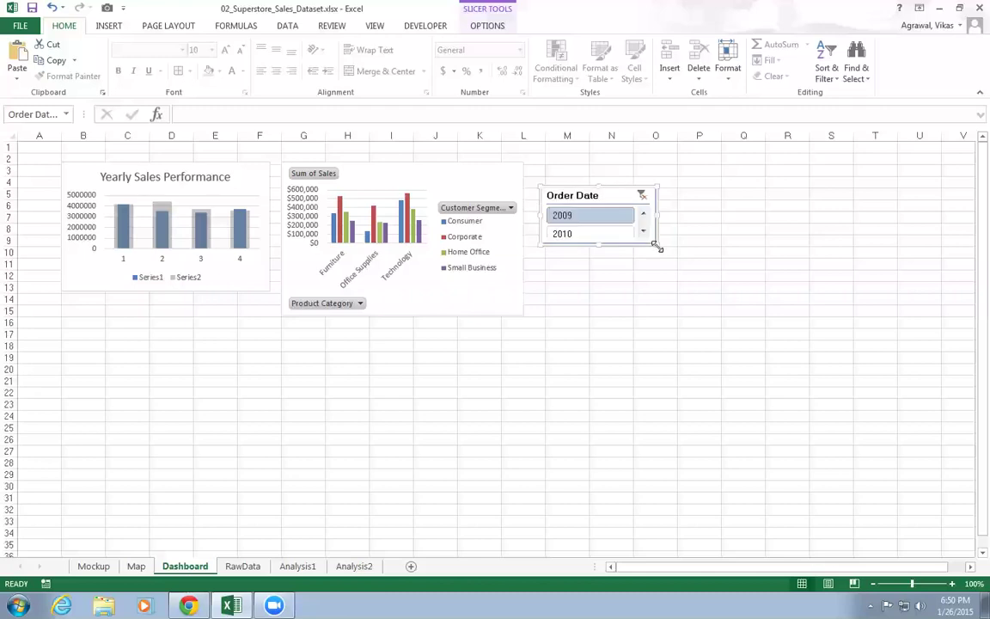
click(657, 273)
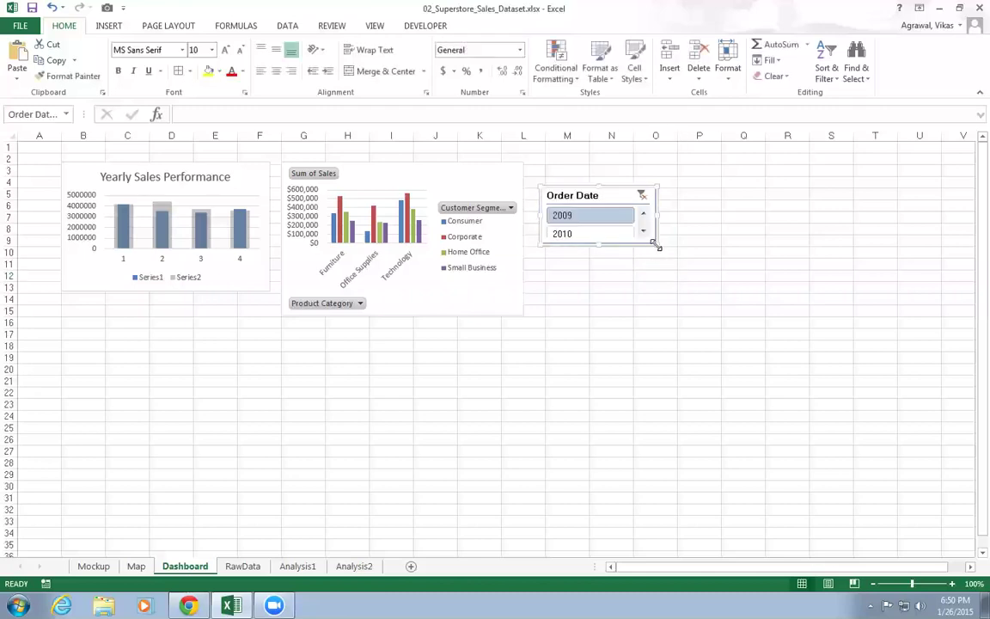
click(654, 228)
drag(655, 226, 652, 229)
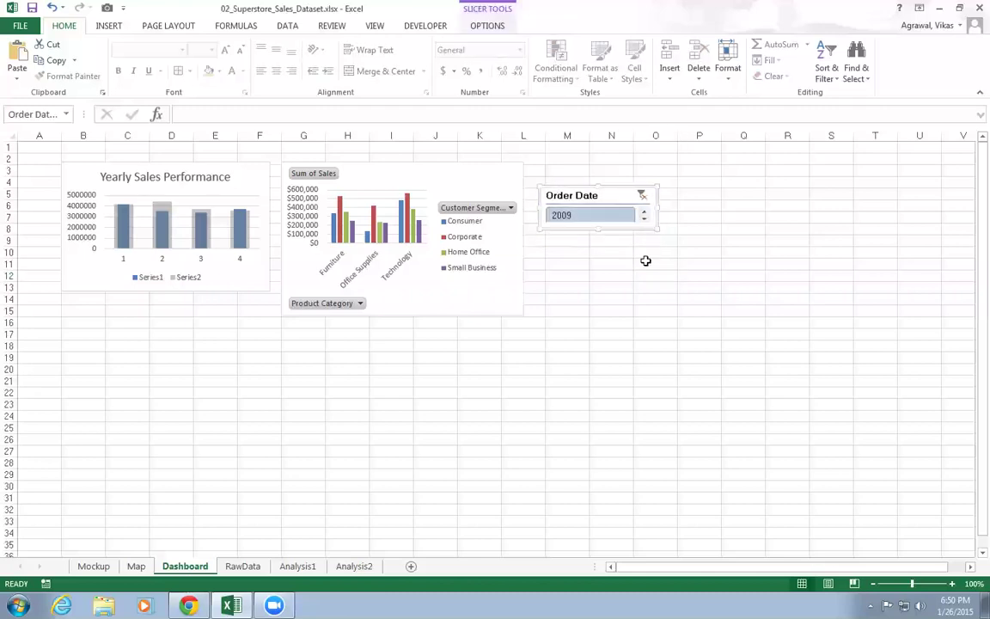
- Enlarge the PivotChart to about column O and row 23 and place the Order Date slicer in its upper-right corner
click(516, 311)
drag(525, 316, 674, 405)
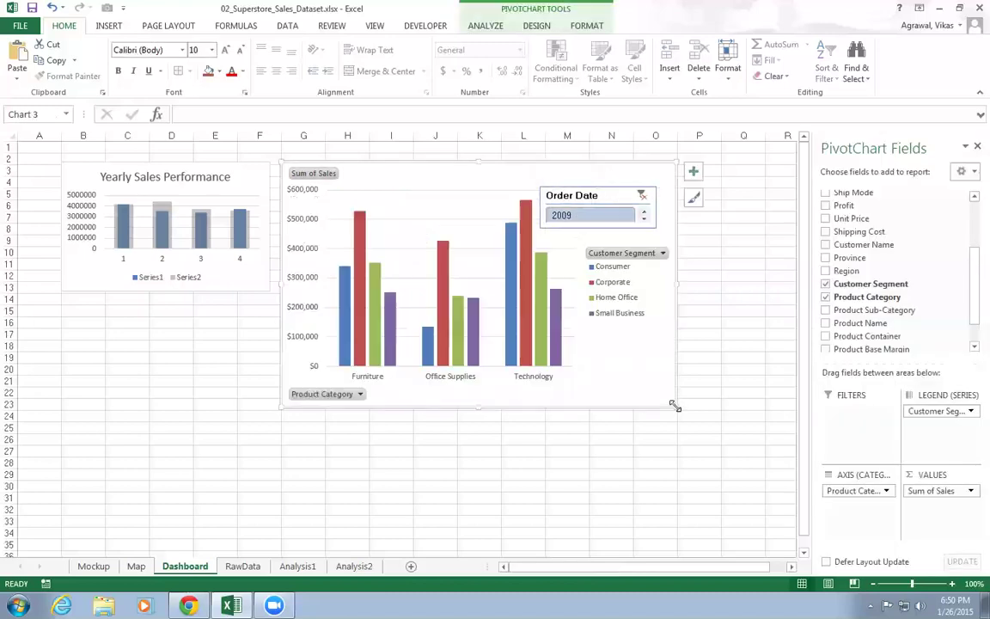
drag(619, 194, 618, 185)
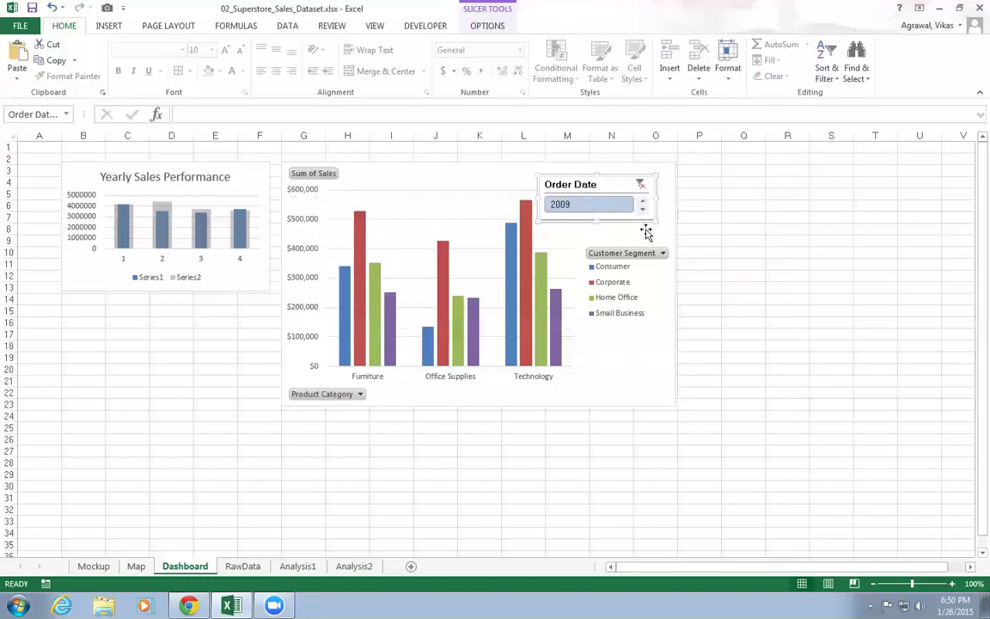
click(645, 380)
drag(609, 186, 627, 178)
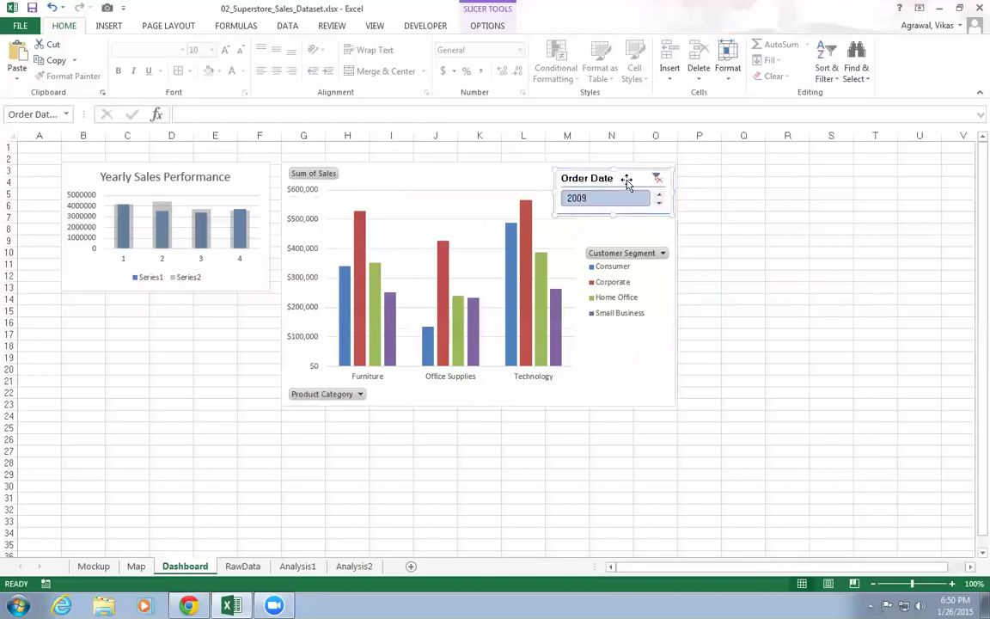
click(610, 388)
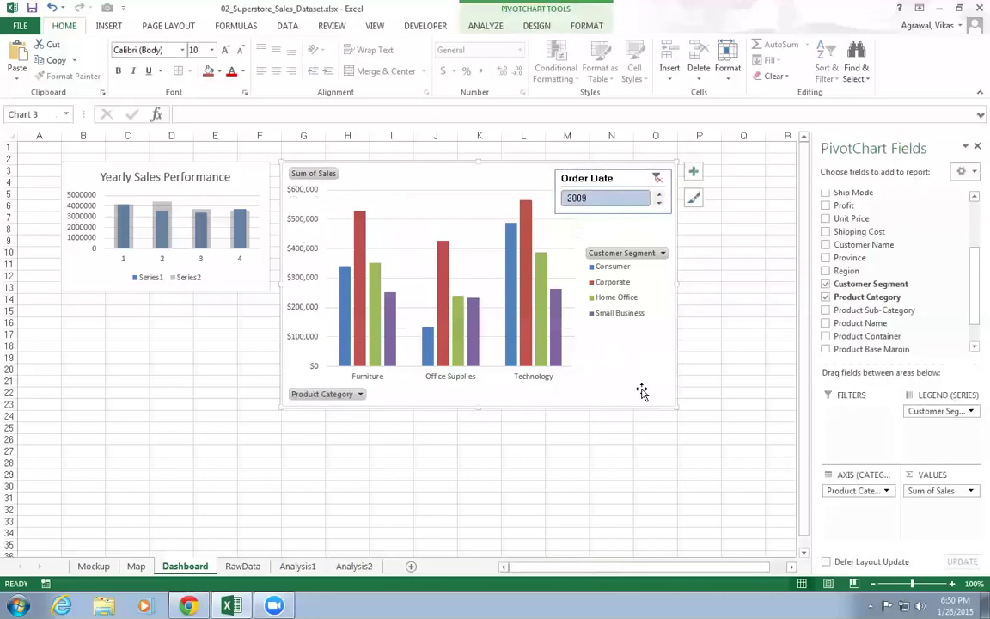
- Shrink the PivotChart to about column K and row 13 and move the Order Date slicer over its upper-right corner
drag(675, 406, 493, 294)
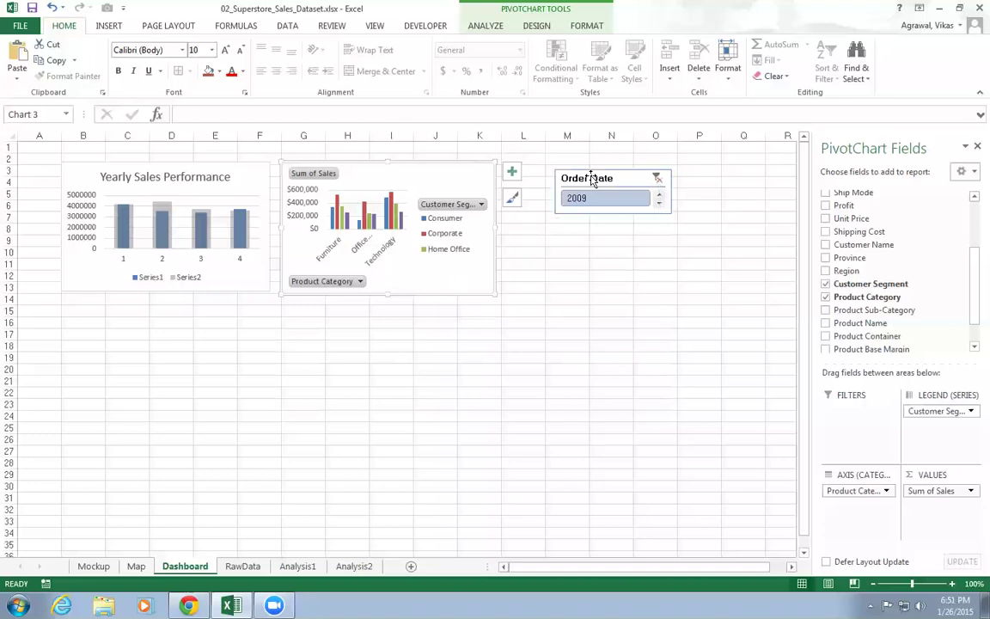
drag(591, 181, 441, 158)
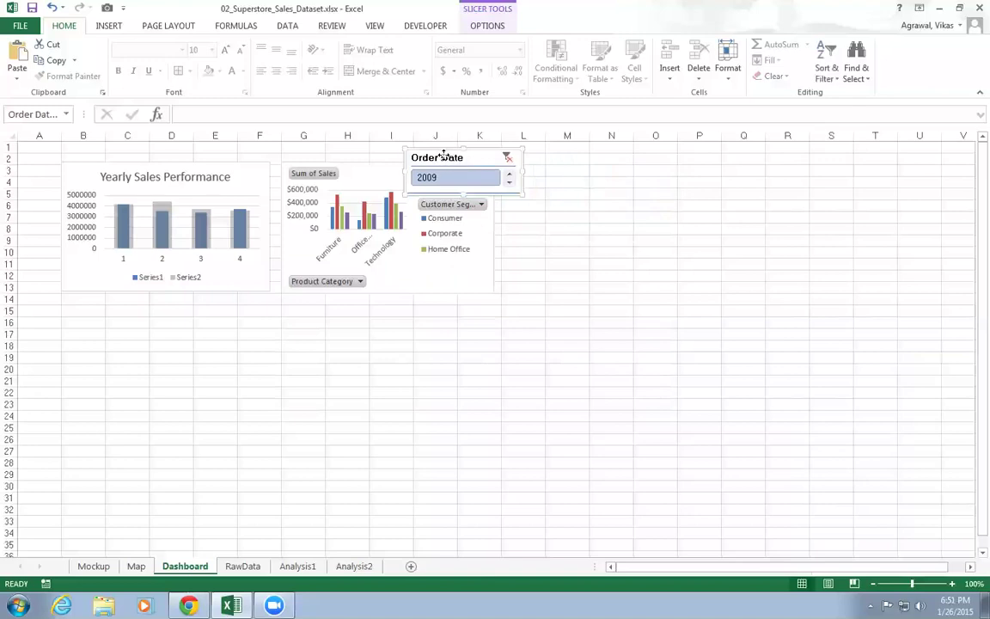
drag(447, 159, 441, 160)
- Adjust the Order Date slicer's height to 0.65" in its size properties, a 96% scale height
right_click(456, 158)
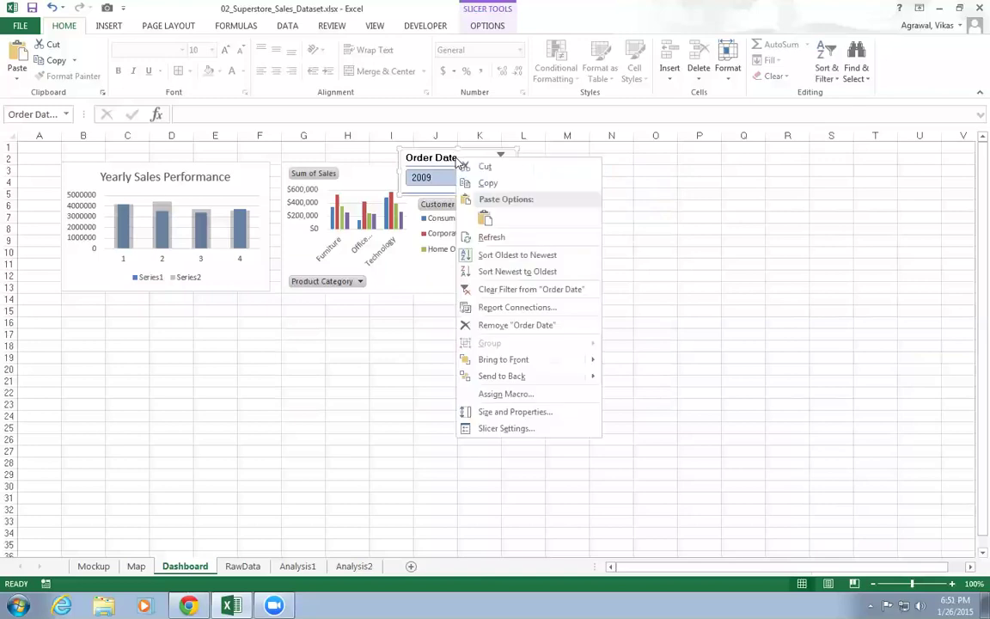
click(515, 411)
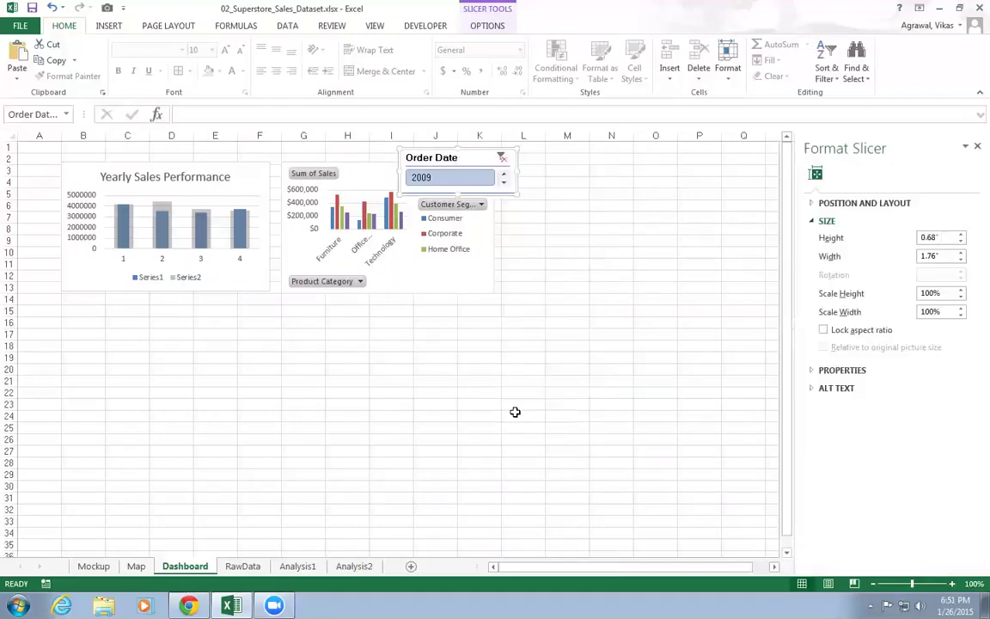
click(961, 241)
click(961, 234)
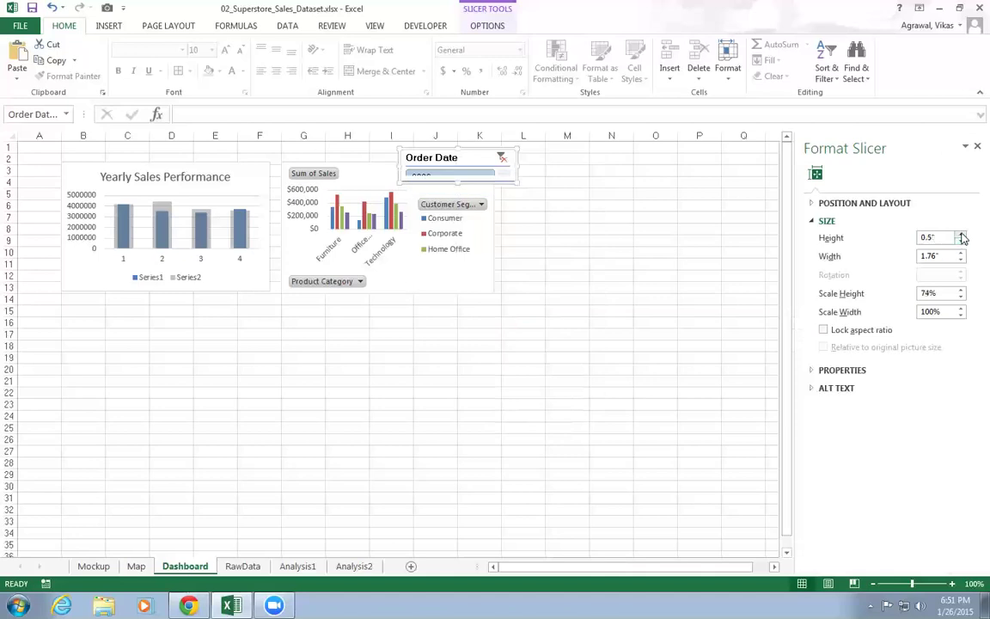
click(961, 234)
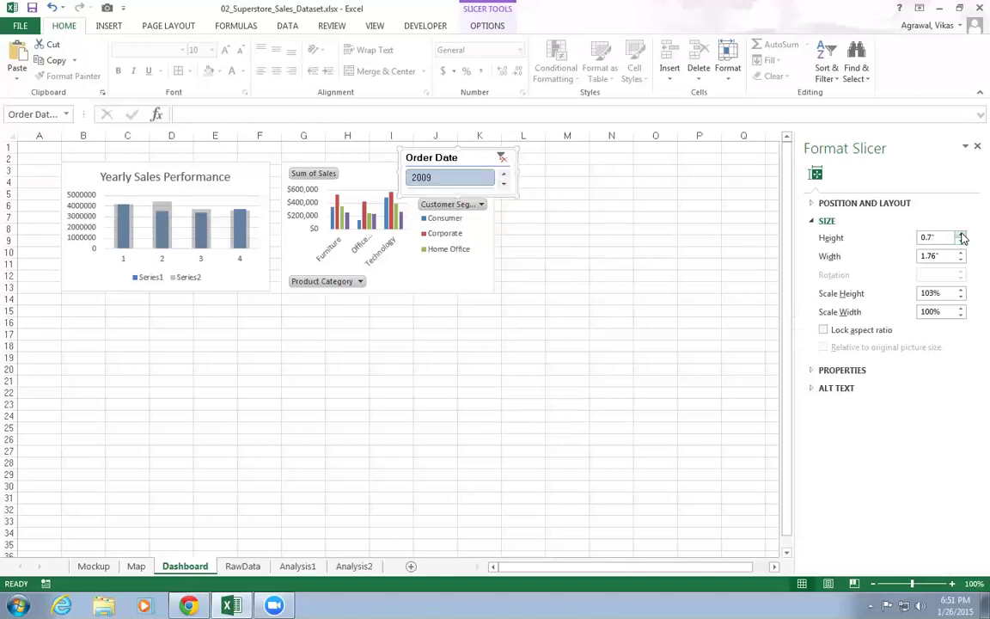
click(962, 297)
click(962, 297)
click(961, 297)
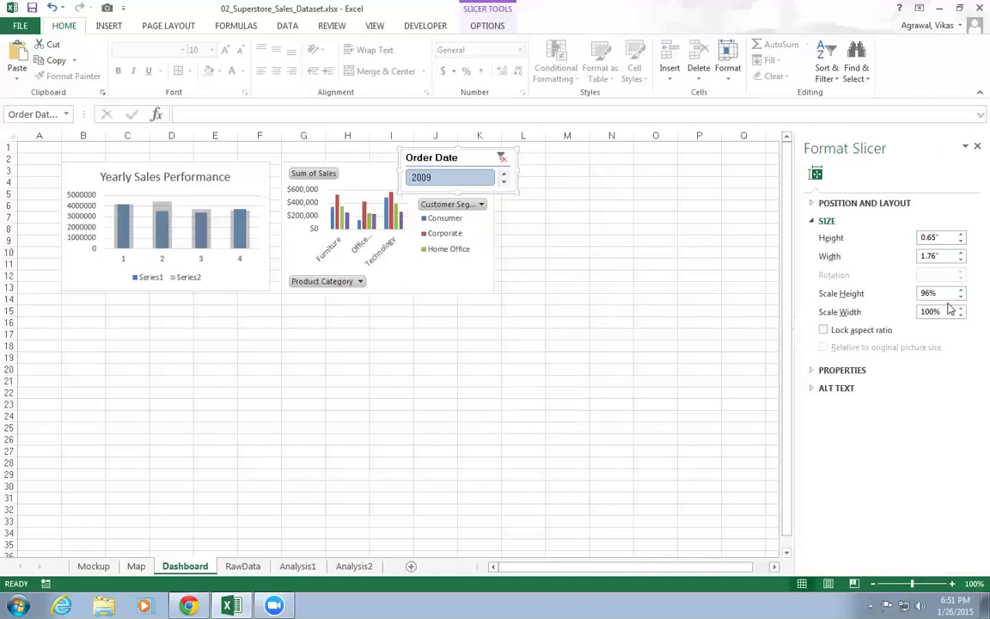
- Lock the Order Date slicer's aspect ratio and reduce its scale width to 82%
click(824, 331)
click(961, 315)
click(962, 315)
click(961, 315)
click(961, 315)
click(962, 315)
click(962, 315)
click(962, 316)
click(961, 316)
click(961, 315)
click(961, 314)
click(961, 314)
click(961, 314)
click(960, 314)
click(960, 315)
click(961, 314)
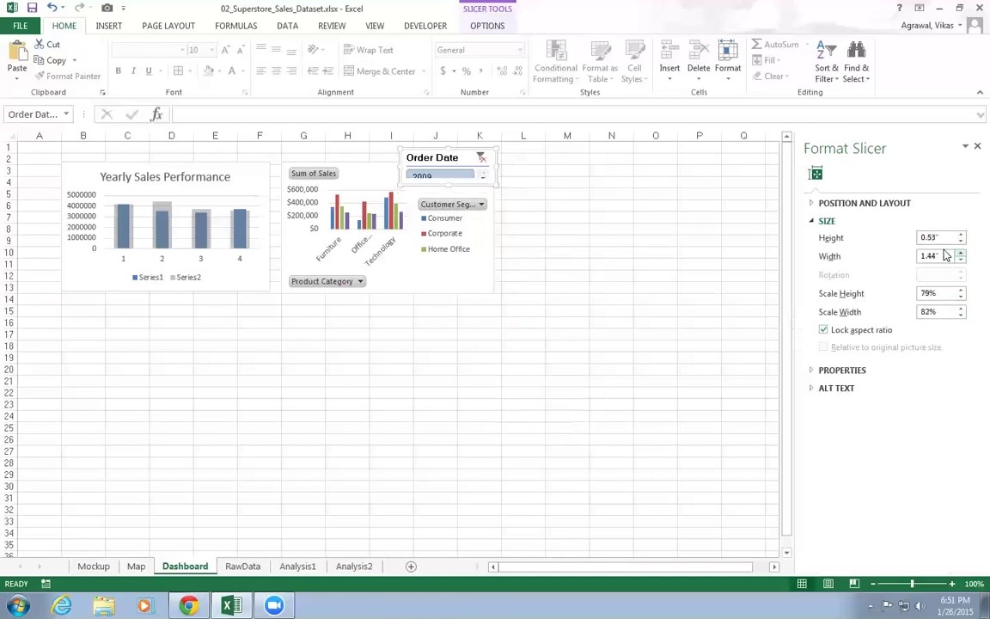
- Set the Order Date slicer to move and size with cells
click(812, 204)
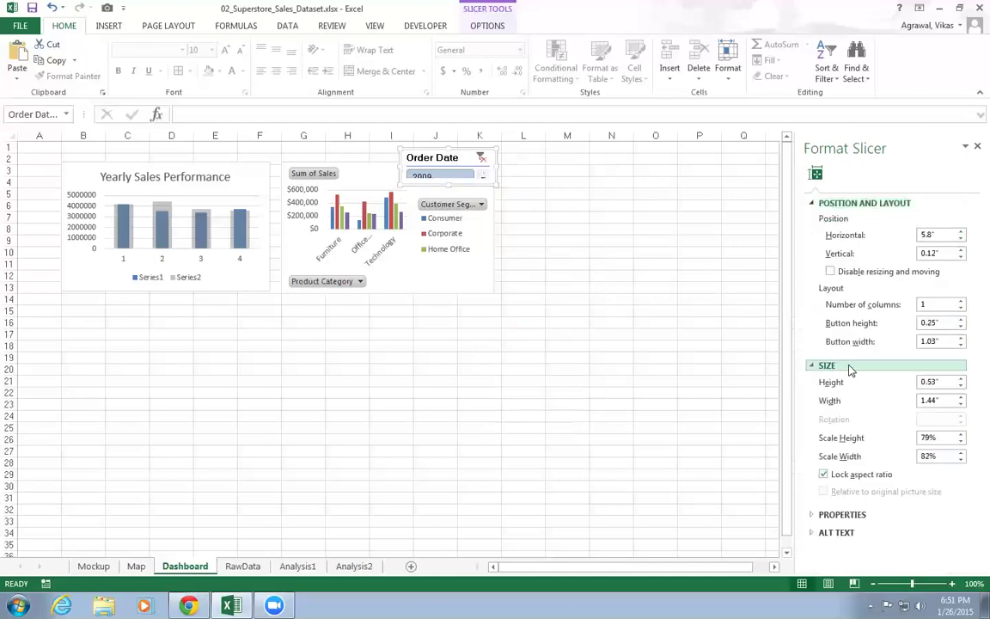
click(810, 515)
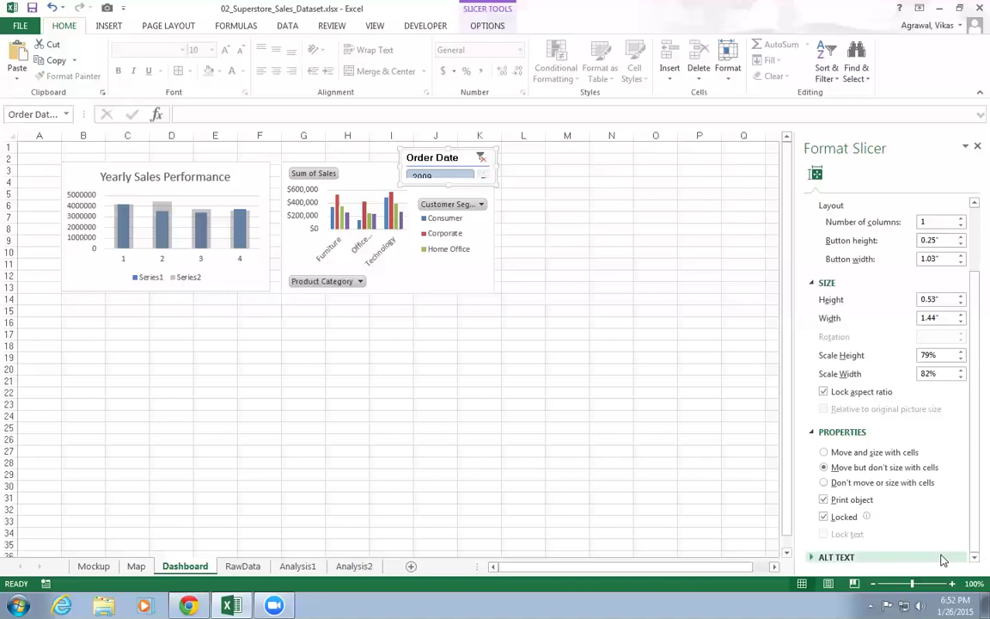
click(812, 557)
click(972, 558)
scroll(970, 559, down, 3)
click(824, 314)
- Rescale the Order Date slicer to 104% width and align it with the PivotChart's right edge over its upper corner
click(960, 239)
click(960, 239)
click(961, 239)
drag(494, 183, 464, 163)
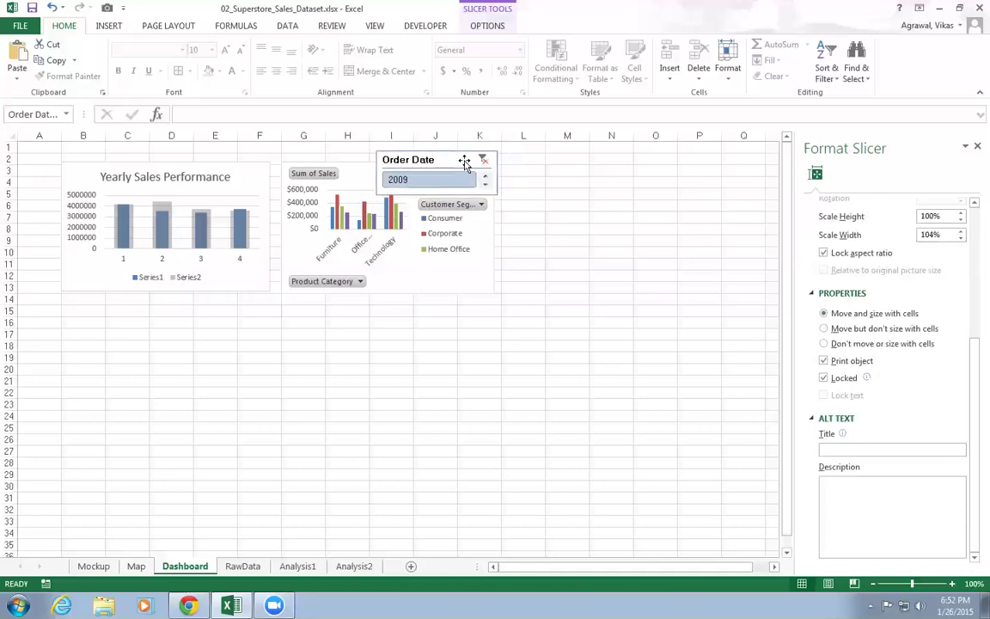
key(Escape)
click(657, 277)
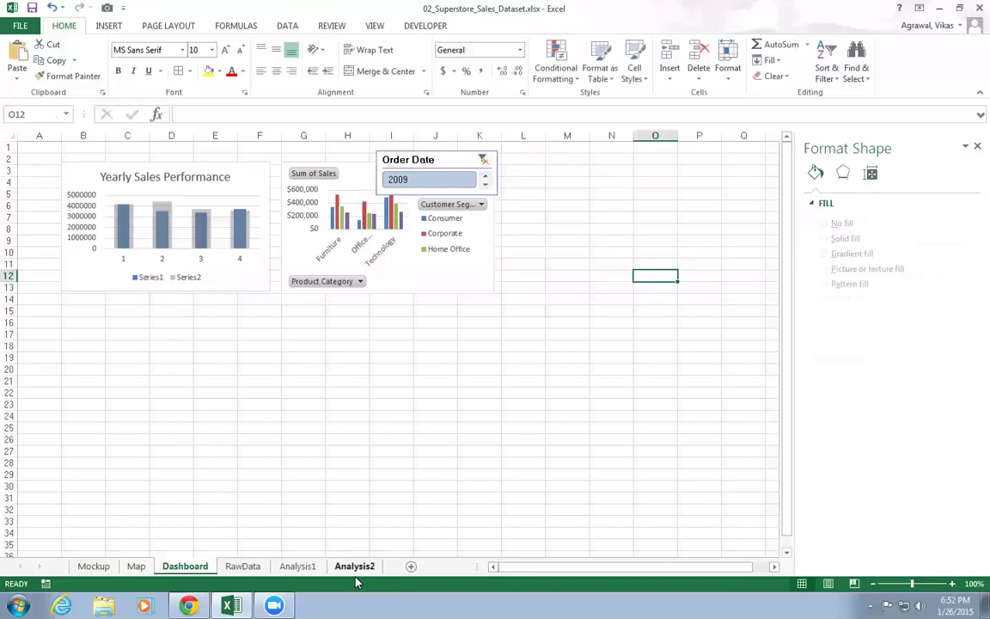
- Add an Analysis2 entry in cell B7 of the Map sheet's TAB column
click(135, 565)
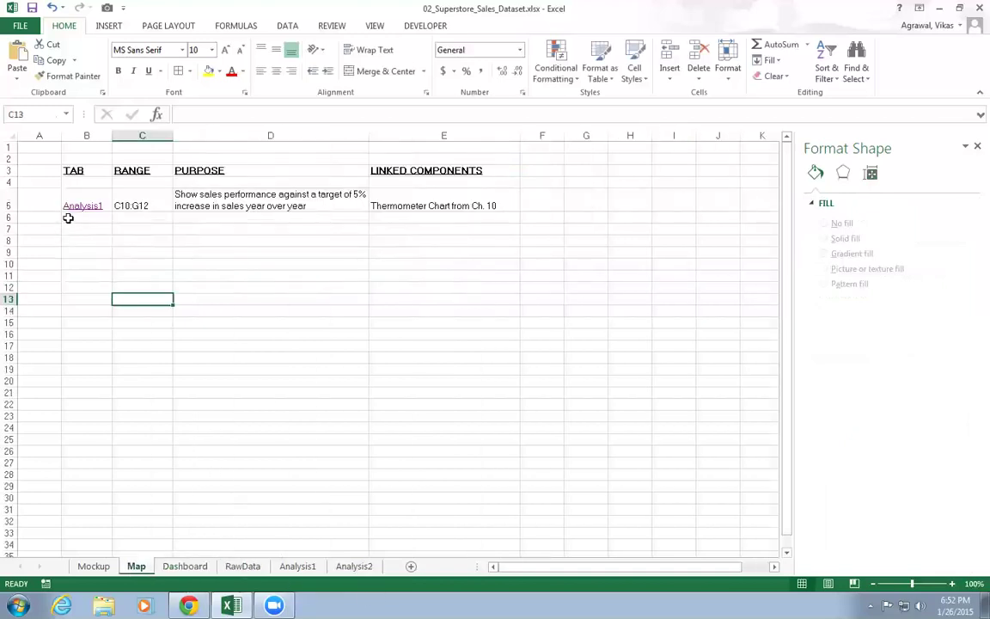
click(77, 227)
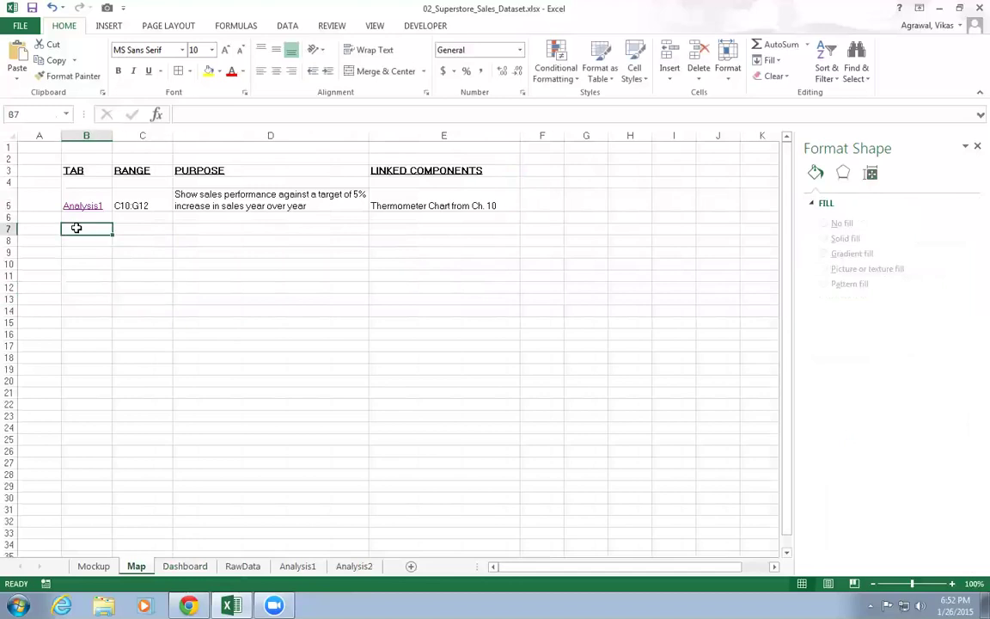
text(Analysis2)
key(Tab)
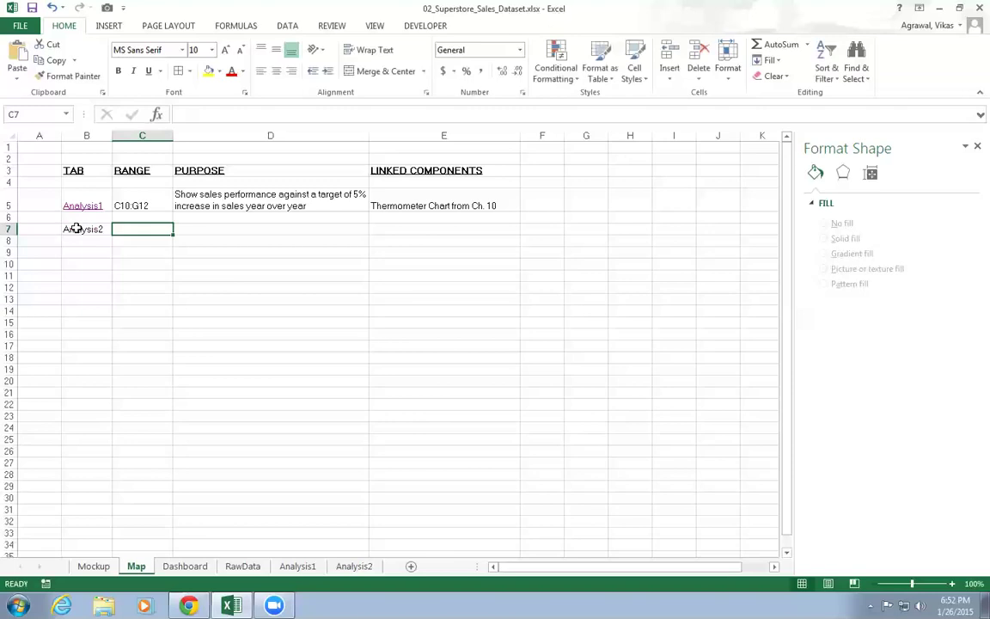
- Hyperlink the Analysis2 entry in B7 to the Analysis2 sheet in this workbook
click(89, 227)
right_click(90, 229)
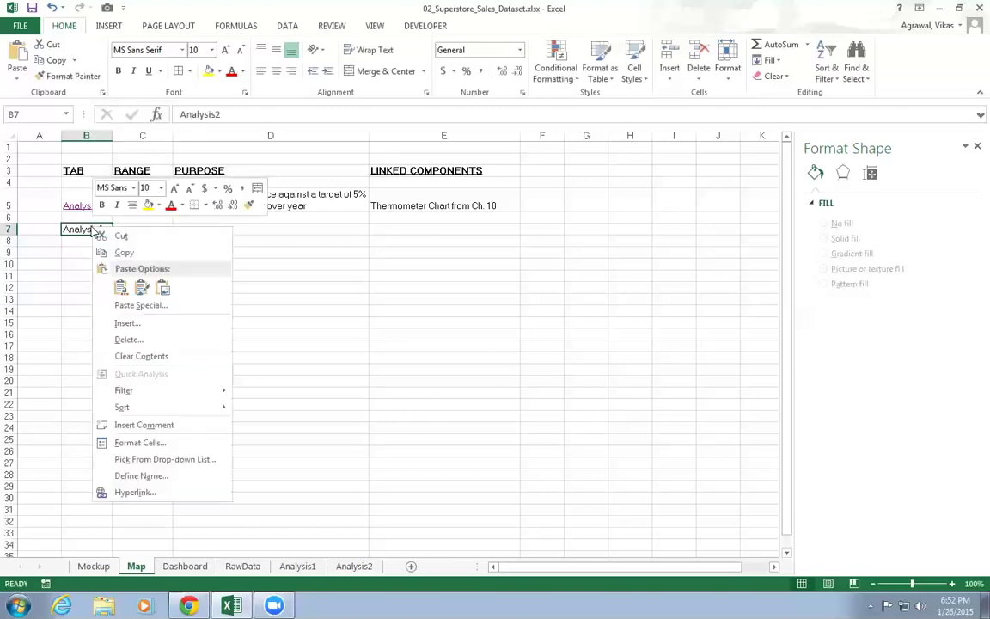
click(137, 492)
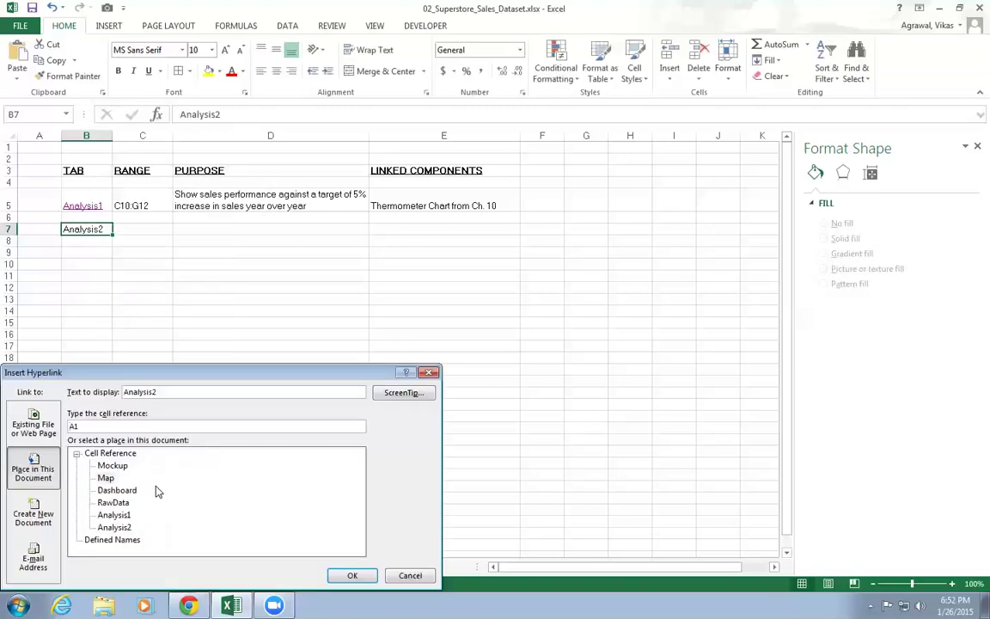
click(129, 527)
click(352, 575)
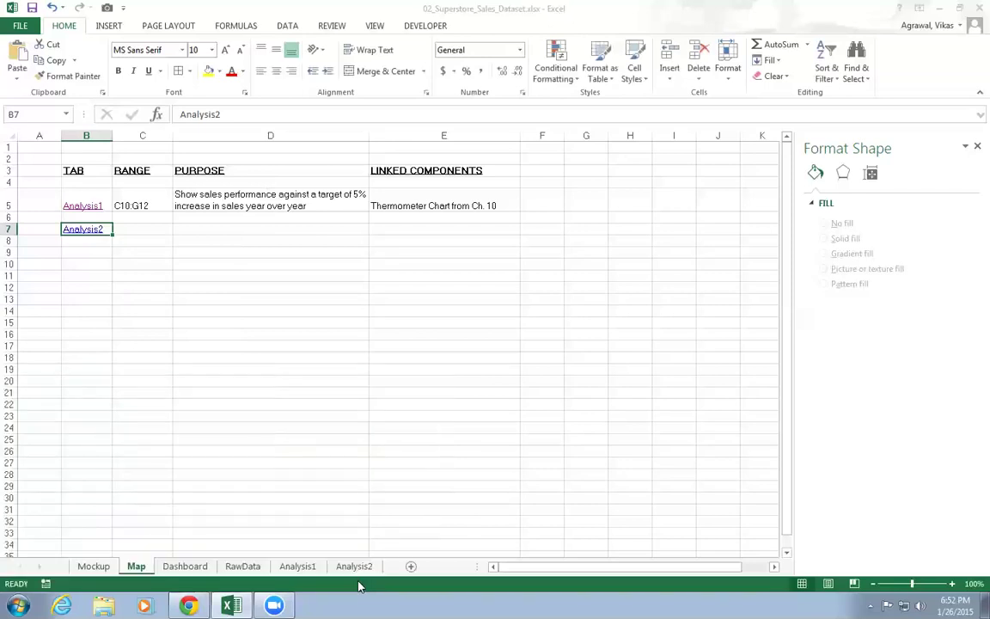
- Check the pivot table's extent on the Analysis2 sheet and record its range A3:E7 in cell C7 of the Map sheet
click(359, 566)
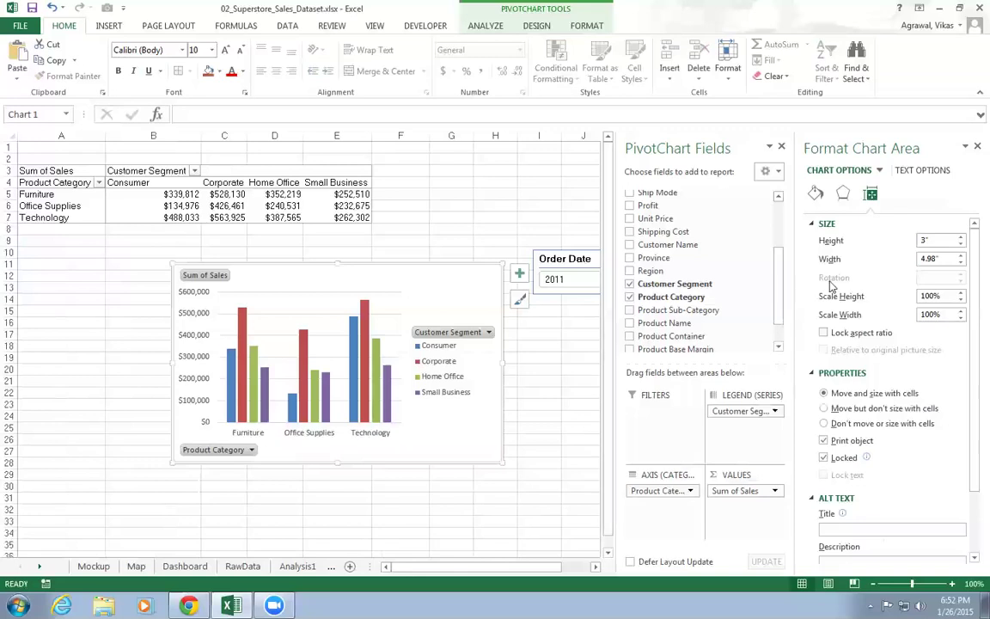
click(780, 147)
click(976, 146)
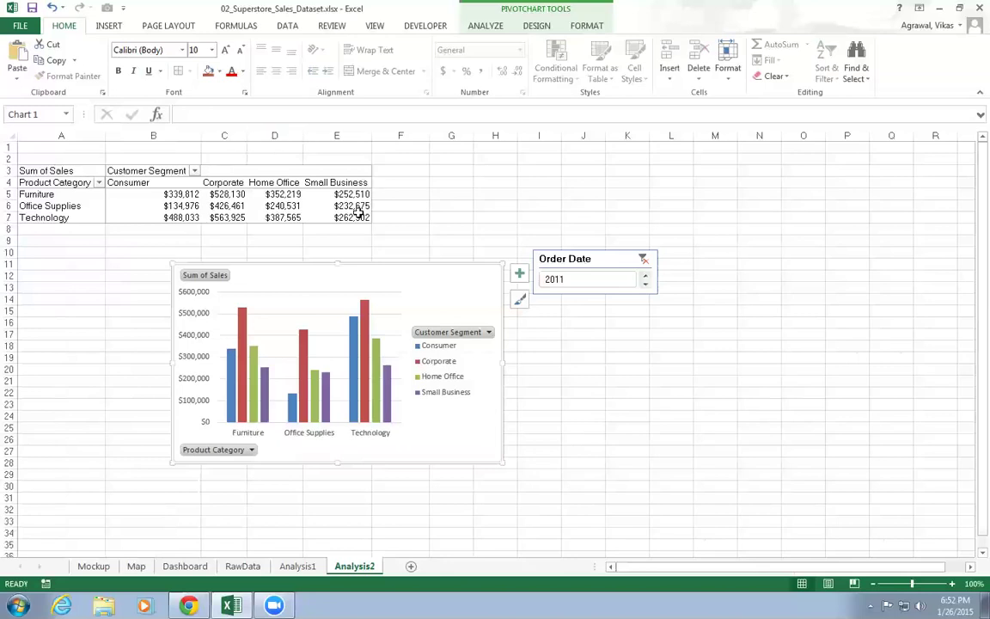
click(135, 566)
click(152, 231)
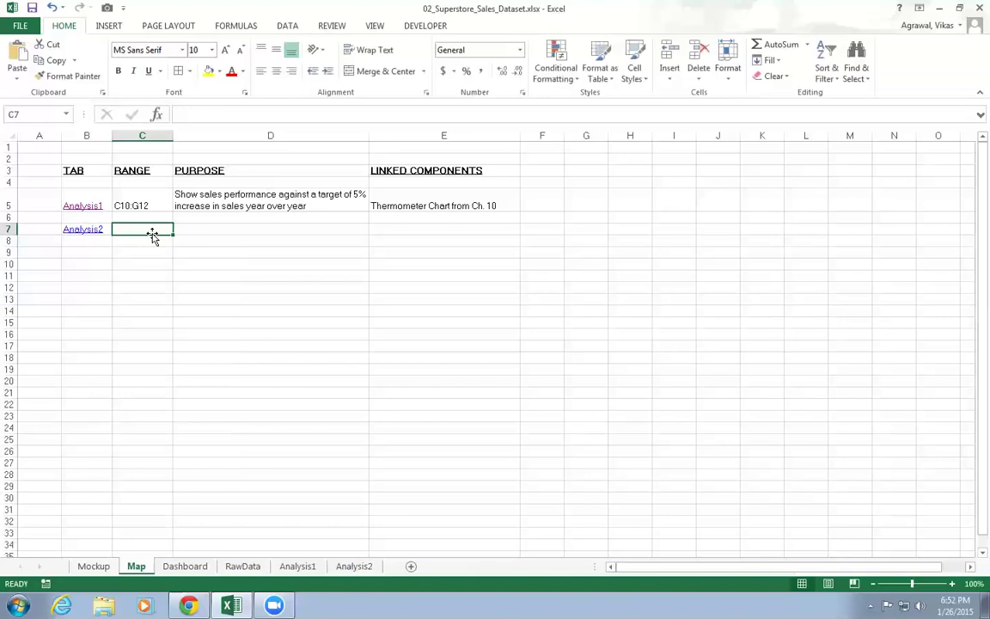
text(A3:E7)
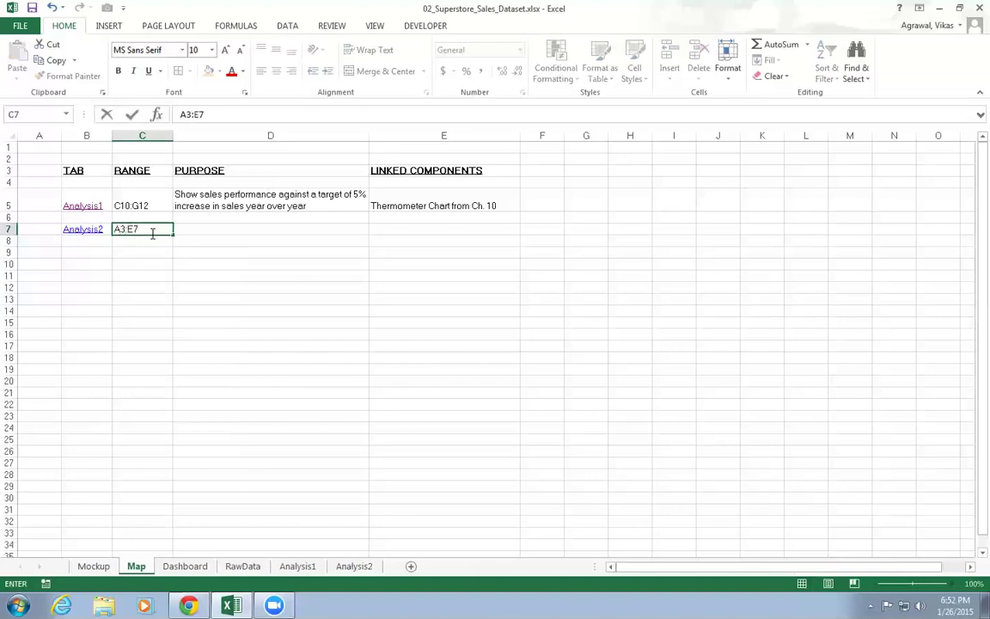
- Enter "Compare total sales by Product Category and Customer Segment using Year filter" as the Analysis2 purpose in cell D7
click(206, 228)
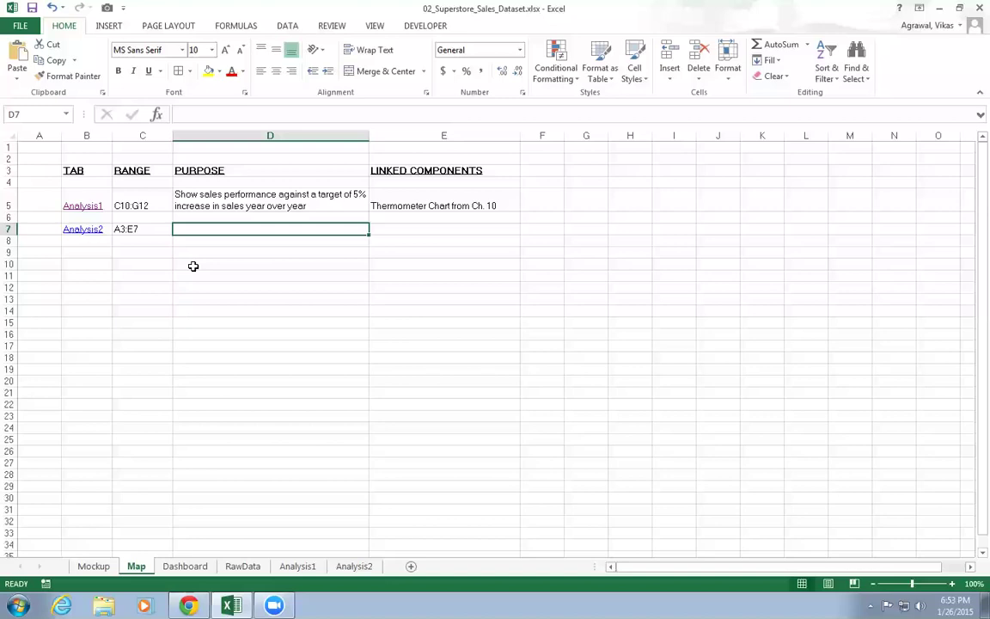
text(Compare)
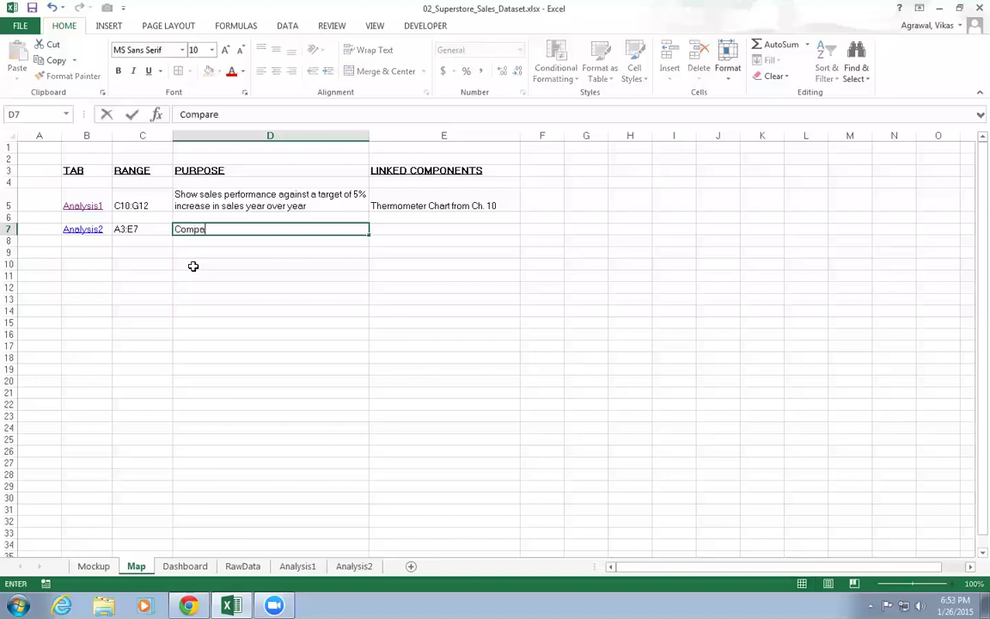
text( total sales )
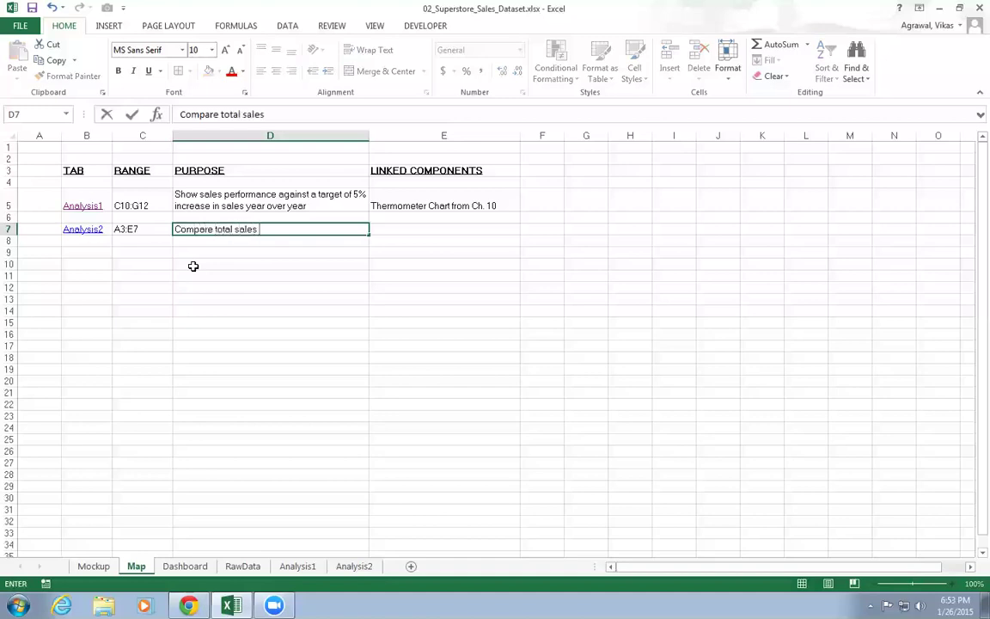
text(by Product Cat)
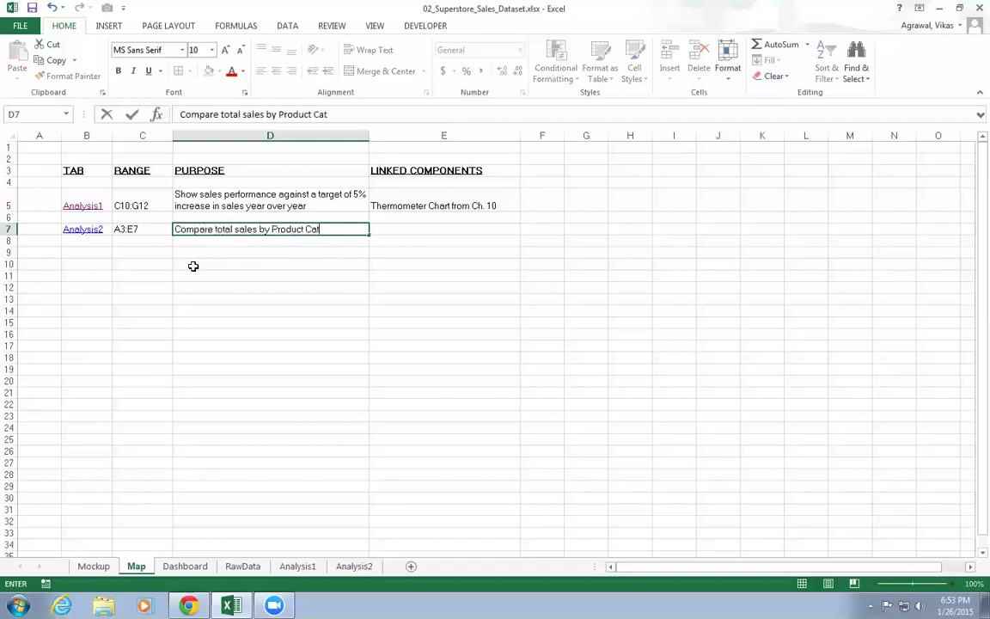
text(egor)
key(BackSpace)
key(BackSpace)
key(BackSpace)
text(gory and)
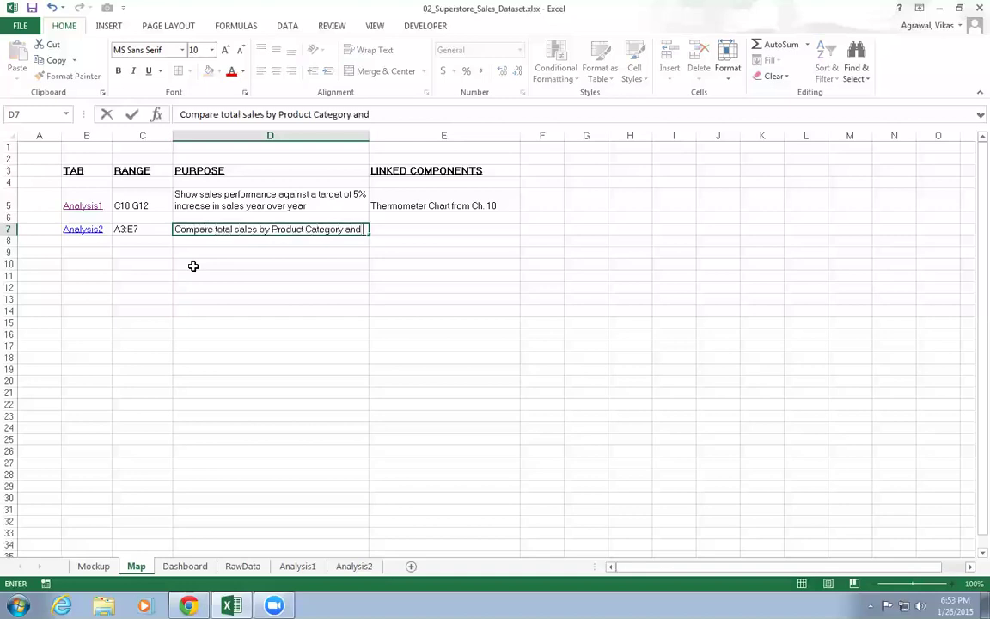
text( Customer Segment)
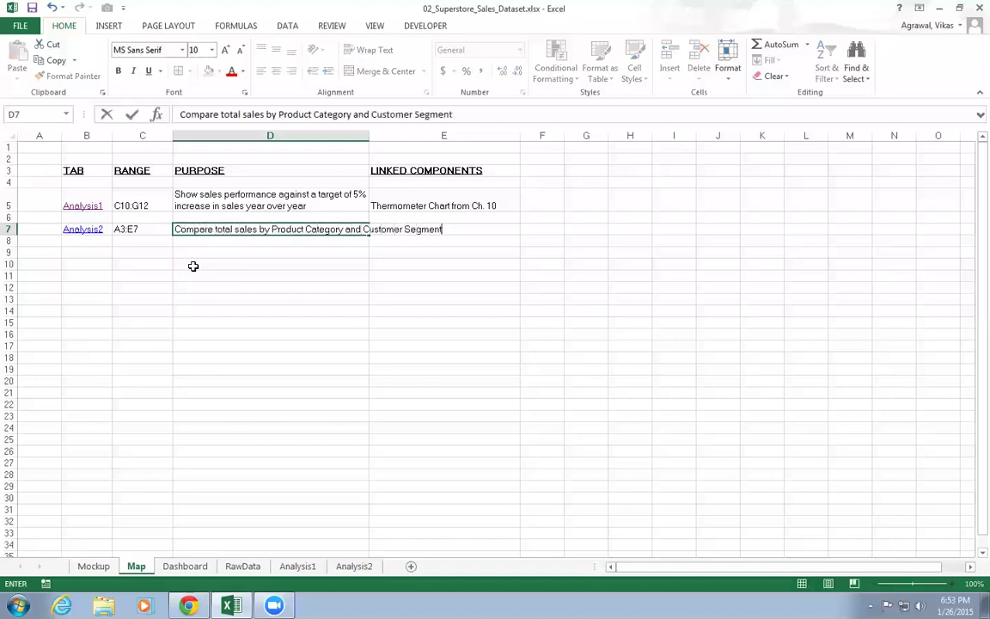
text( using Year)
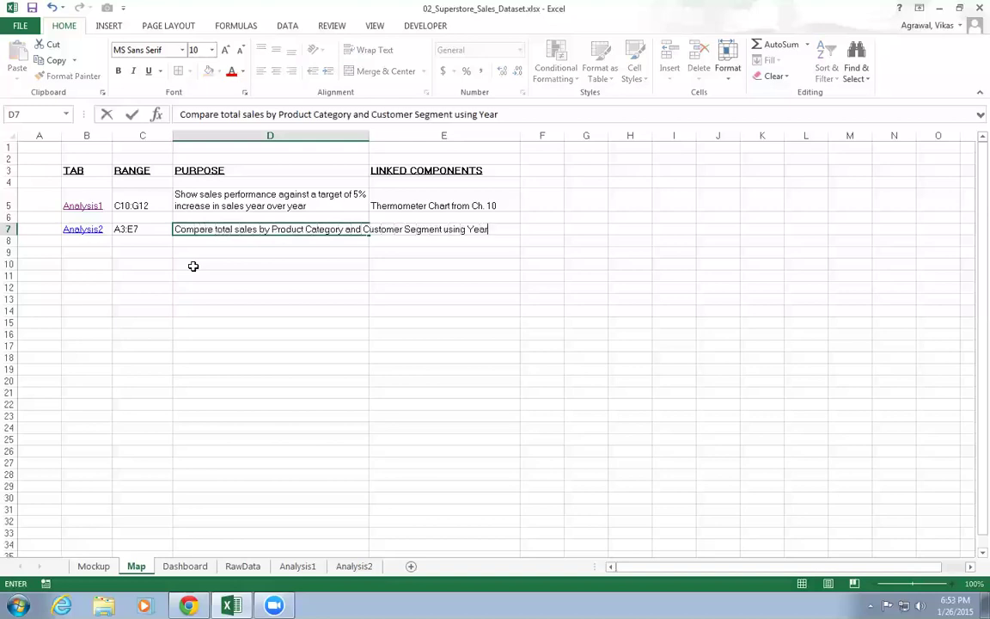
text( filter)
key(Return)
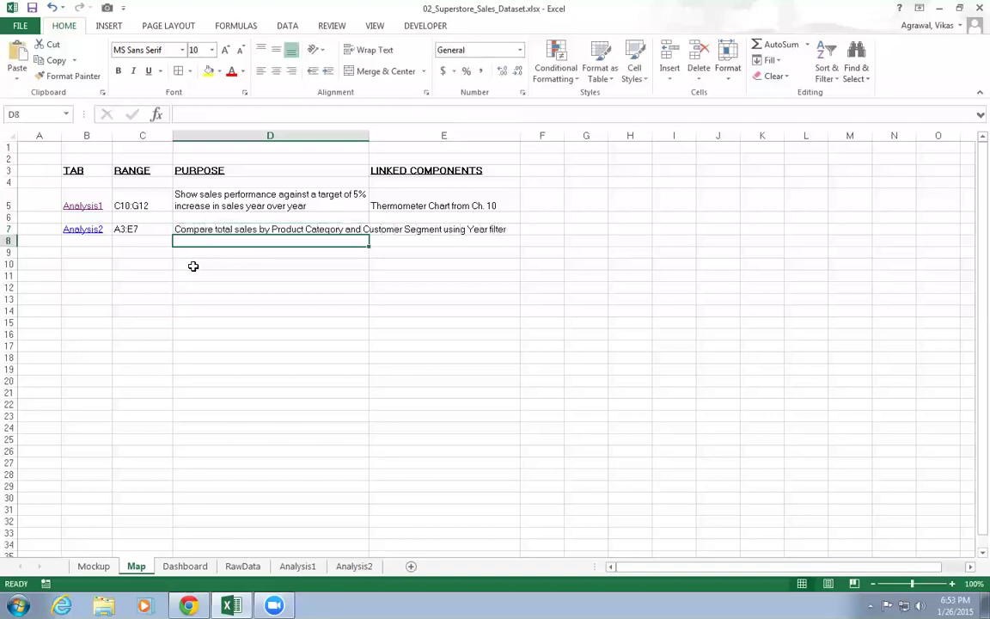
- Turn on text wrapping for the whole of row 7 on the Map sheet
right_click(10, 230)
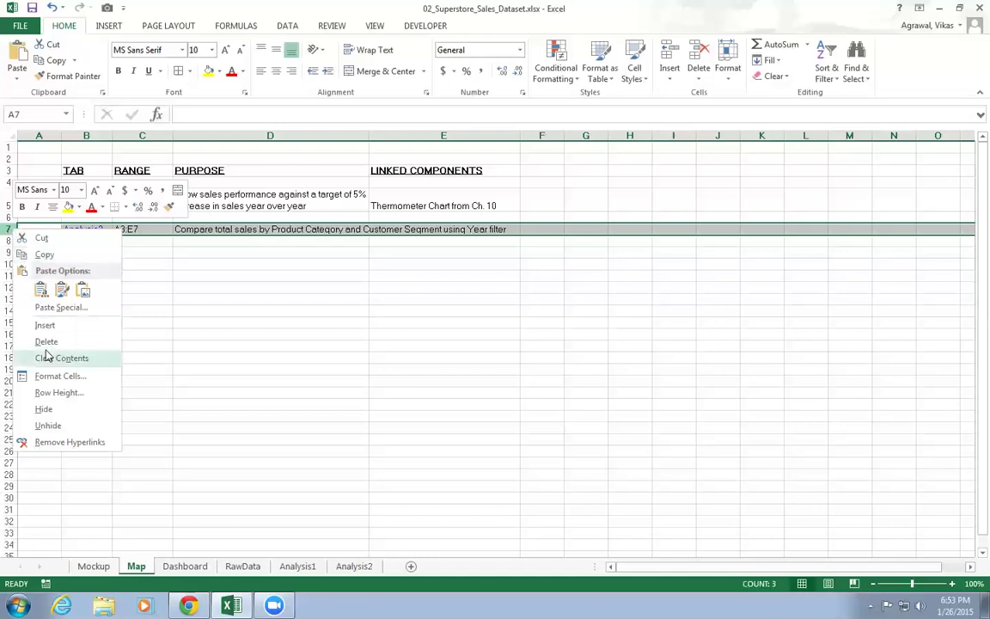
click(51, 376)
click(70, 244)
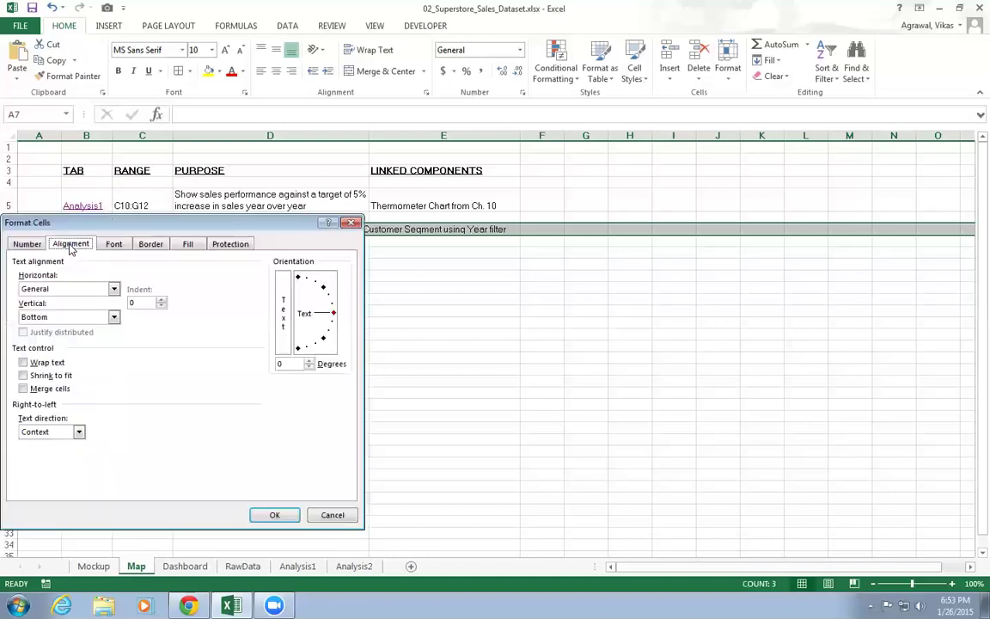
click(24, 361)
click(277, 514)
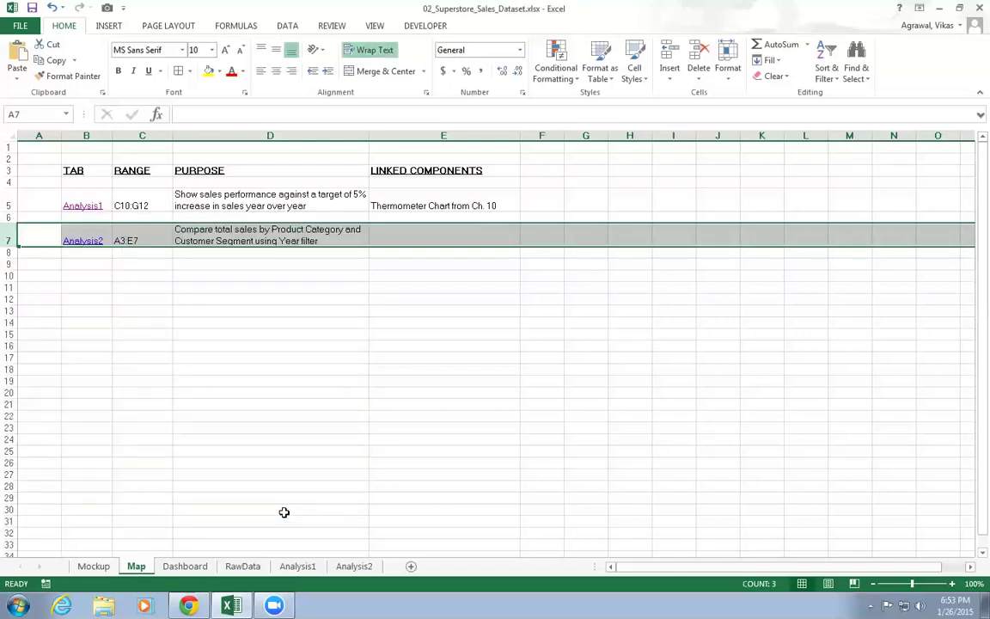
click(352, 462)
- Enter "Pivot Chart with Slicer from Ch. 12, 13" as the Analysis2 linked component in cell E7
click(405, 240)
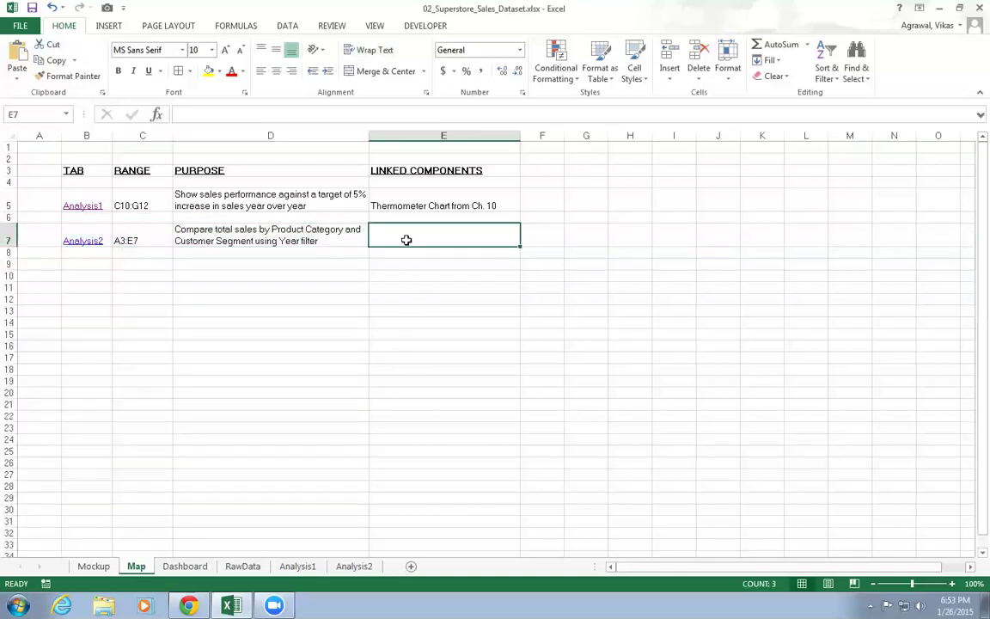
text(Pivot)
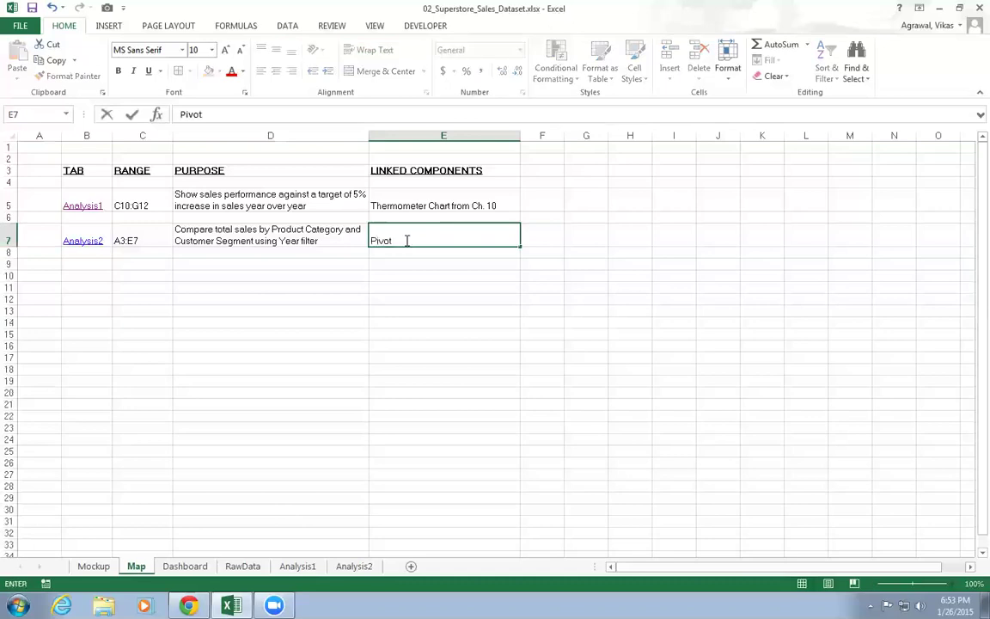
text( Chart with Sl)
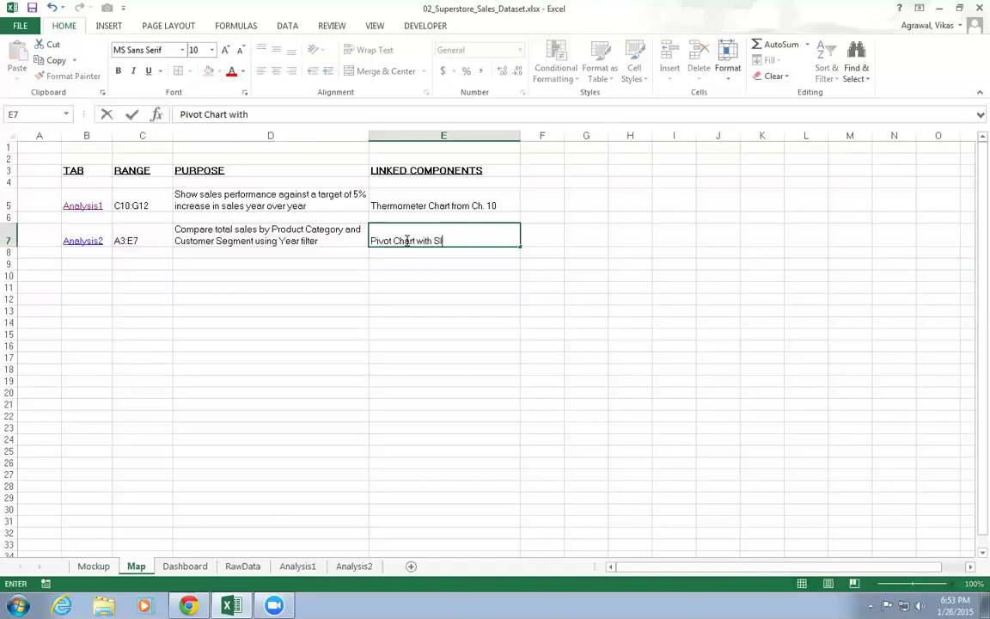
text(icer from Ch. )
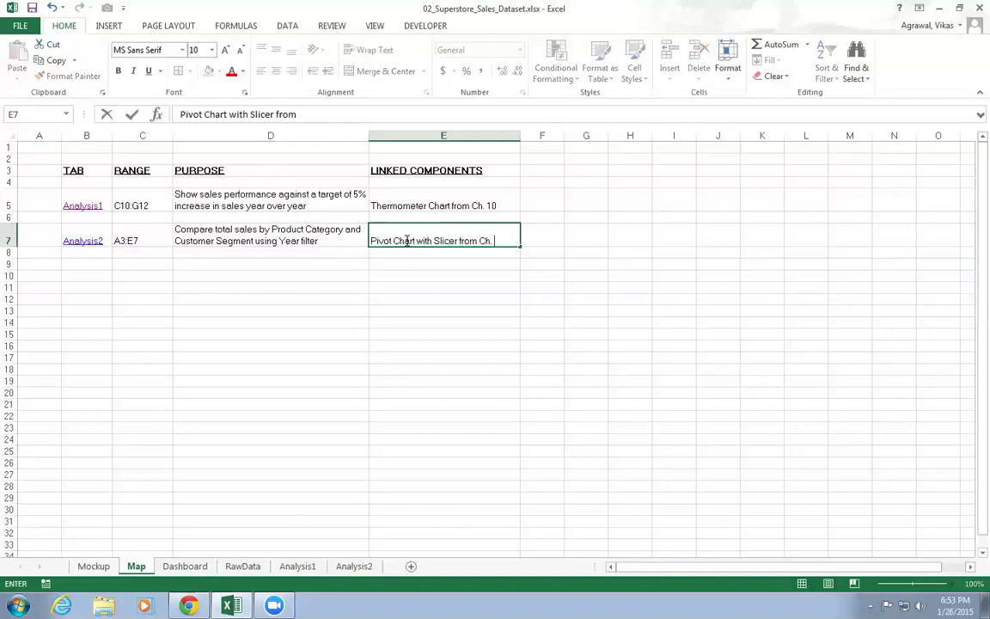
text(12, 13)
key(Return)
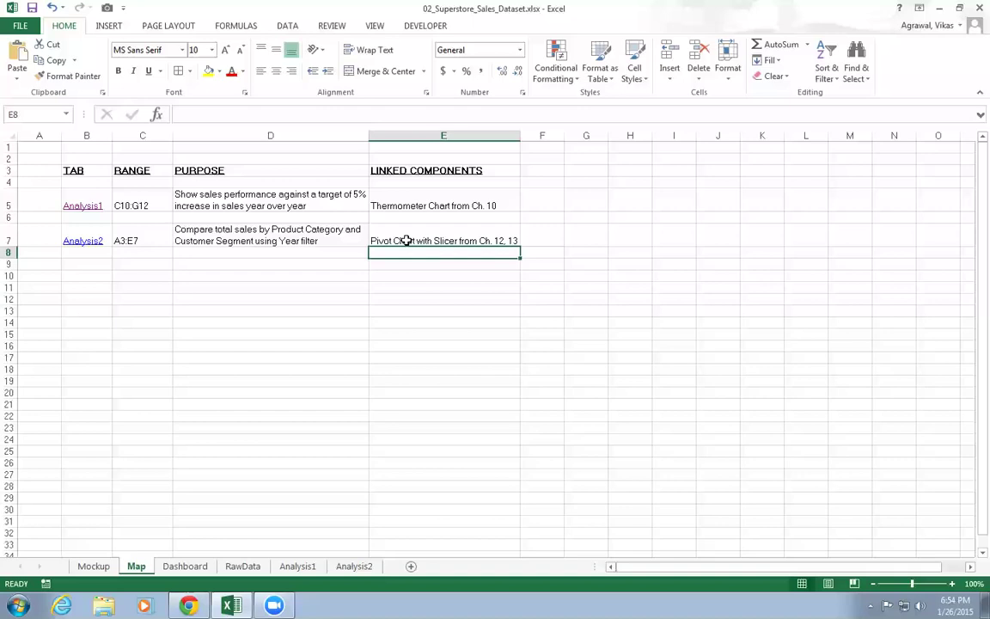
- Review the Dashboard sheet and the RawData columns through Ship Date, including the empty area beyond them
click(243, 568)
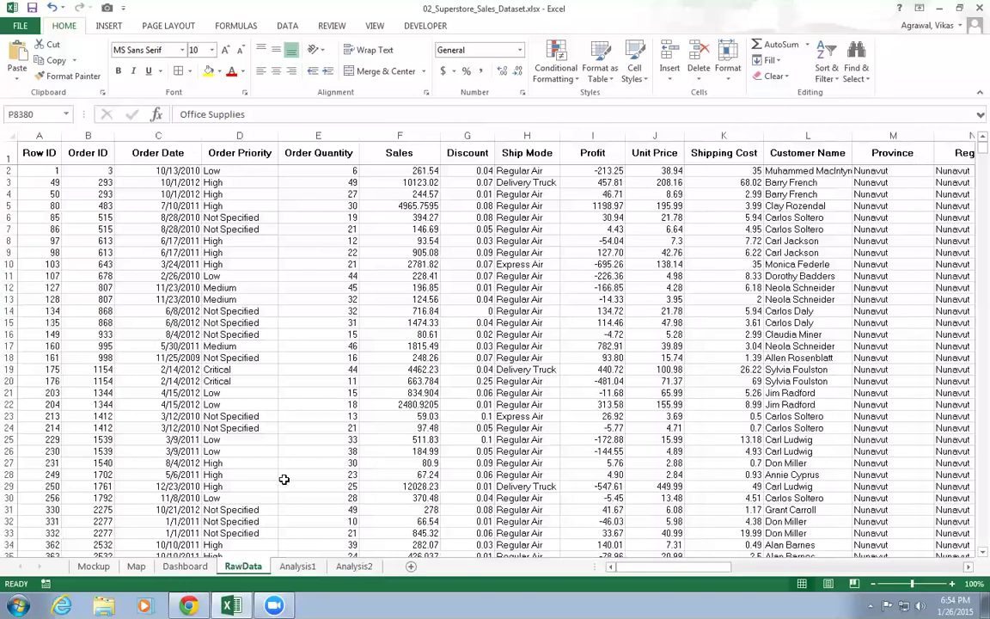
click(185, 567)
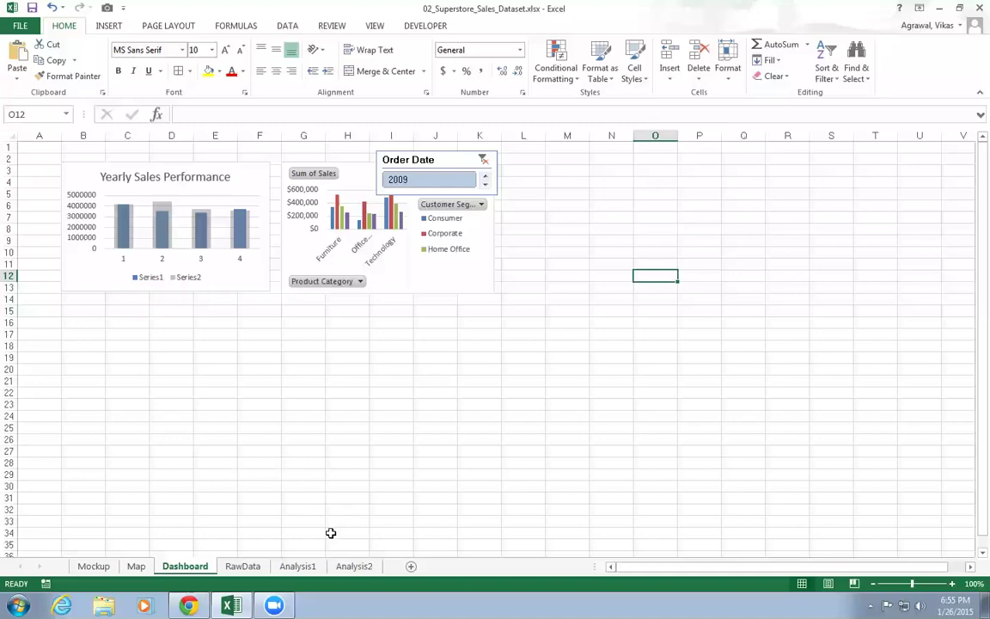
click(243, 566)
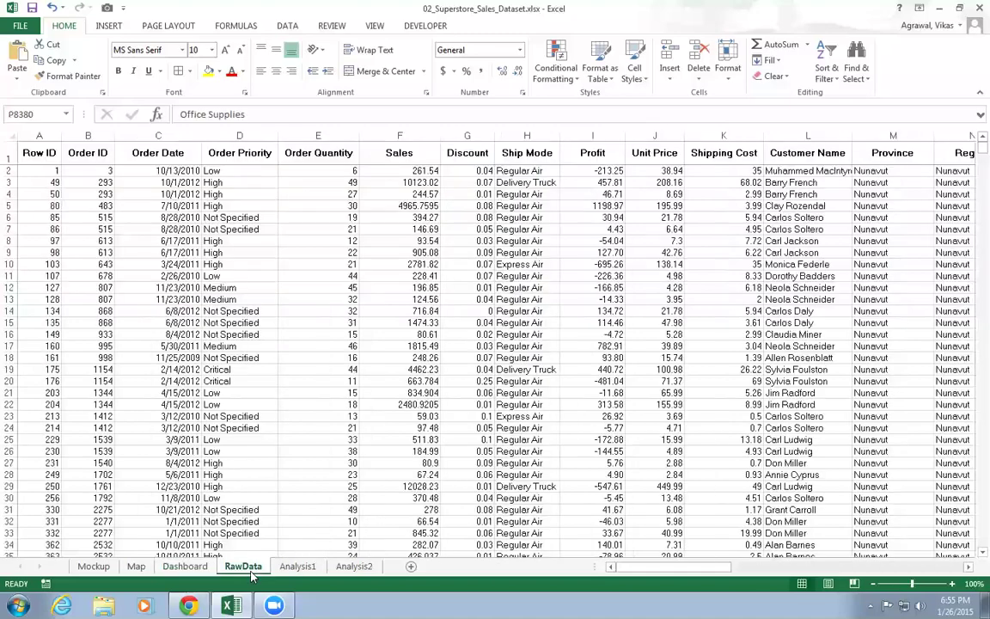
drag(618, 565, 894, 539)
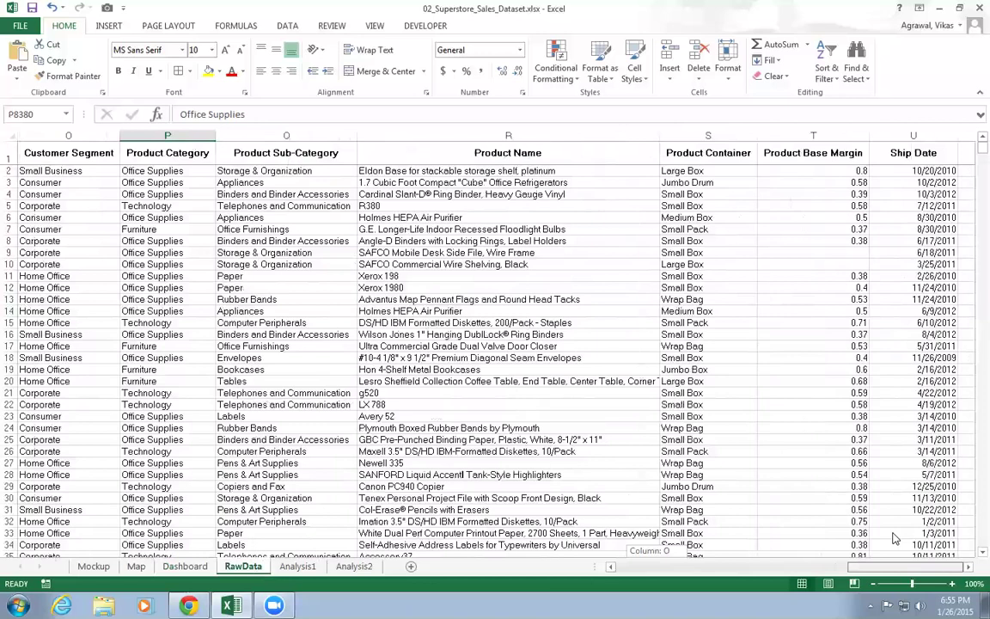
drag(893, 539, 967, 567)
click(684, 252)
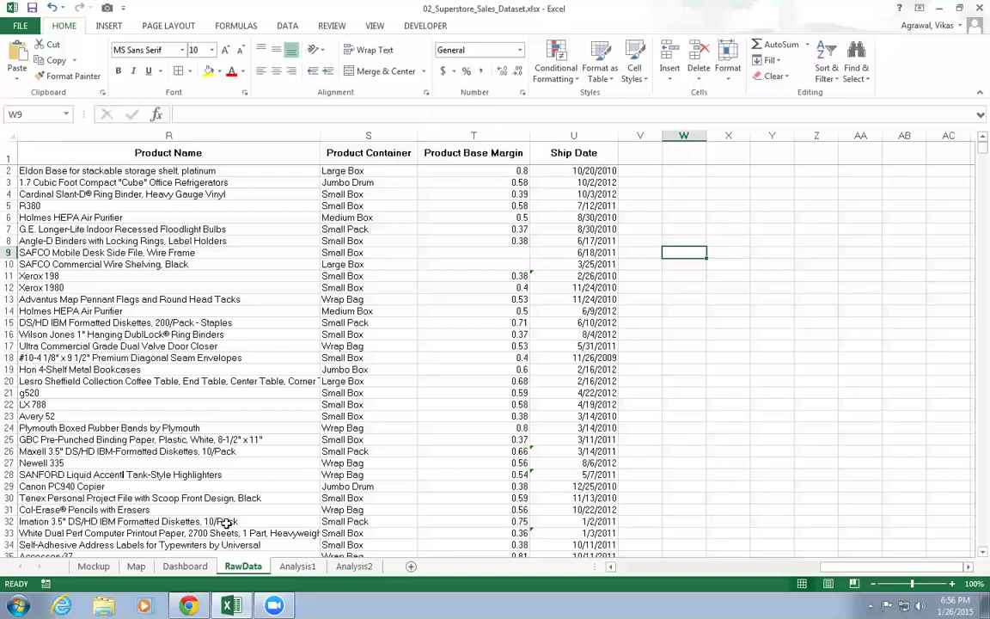
- Switch to Blackboard in Chrome, download the 02_Superstore_Sales_Dataset.xlsx practice dataset, and open it in Excel with editing enabled
click(188, 605)
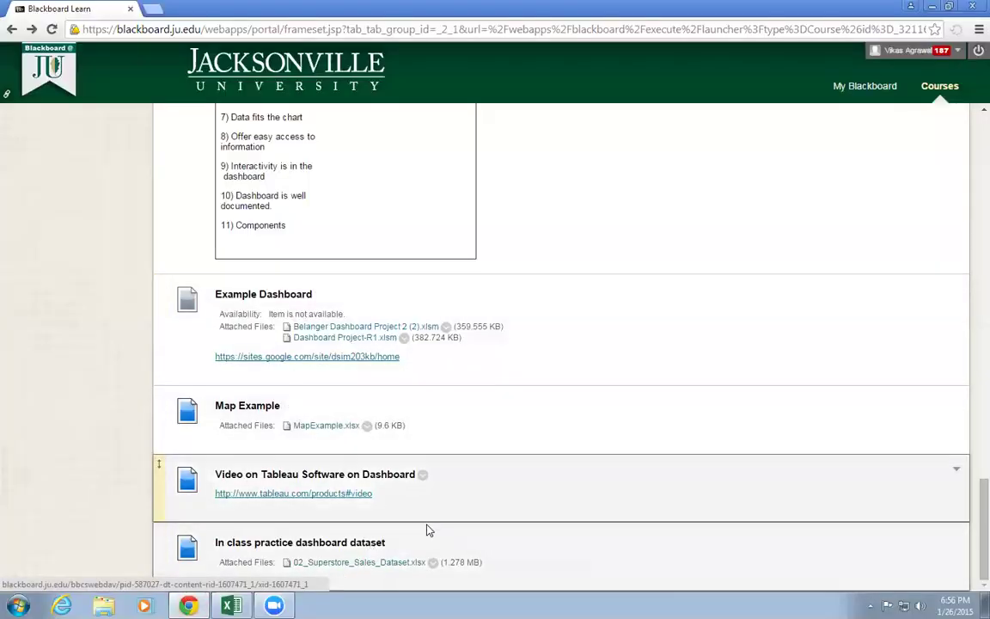
click(360, 562)
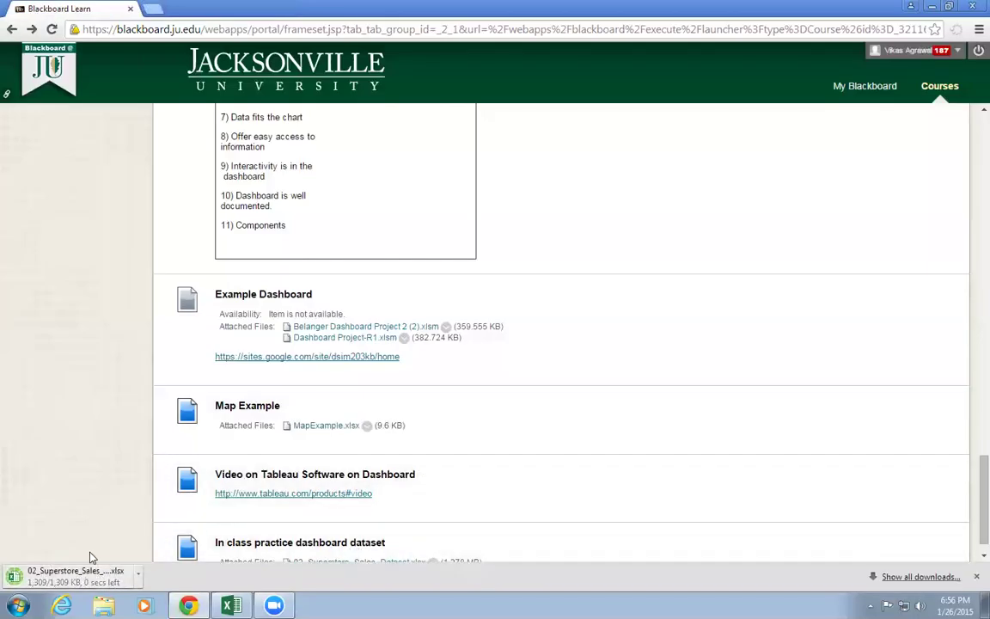
click(62, 577)
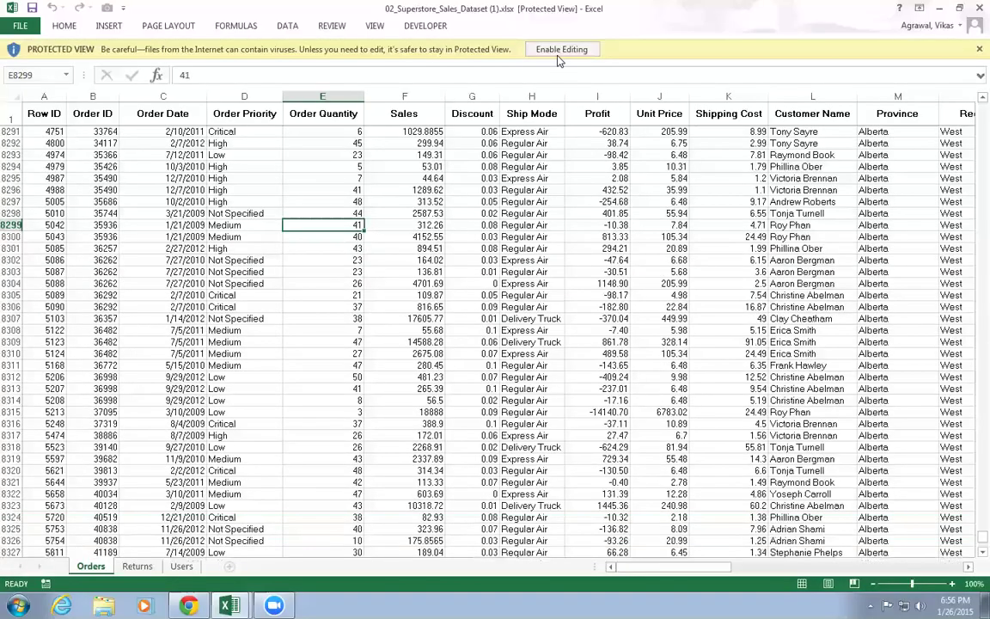
click(561, 49)
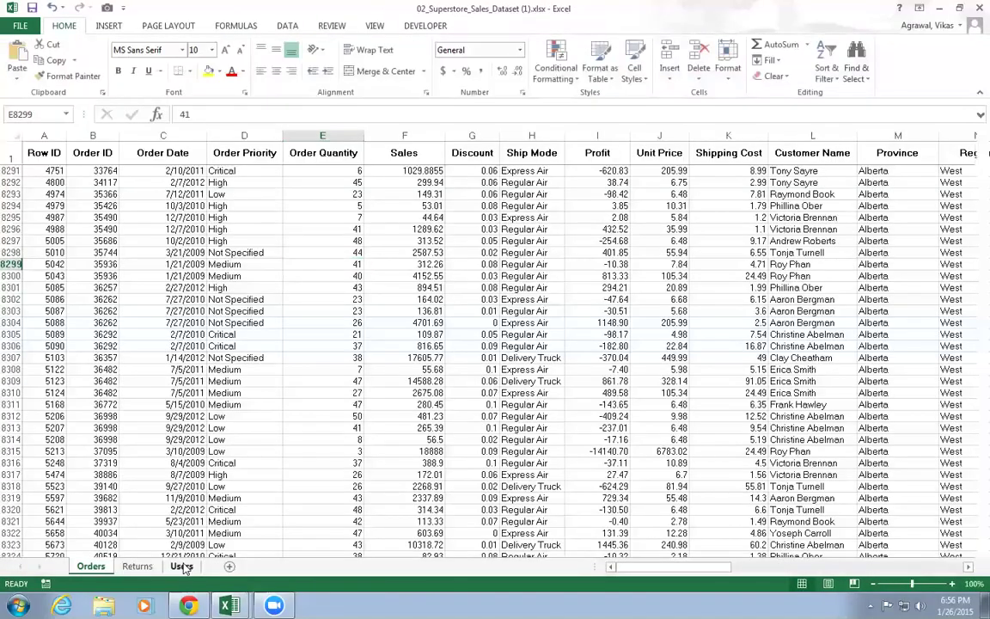
- Copy the Region and Manager table in A1:B9 from the downloaded workbook's Users sheet
click(181, 566)
drag(39, 147, 70, 247)
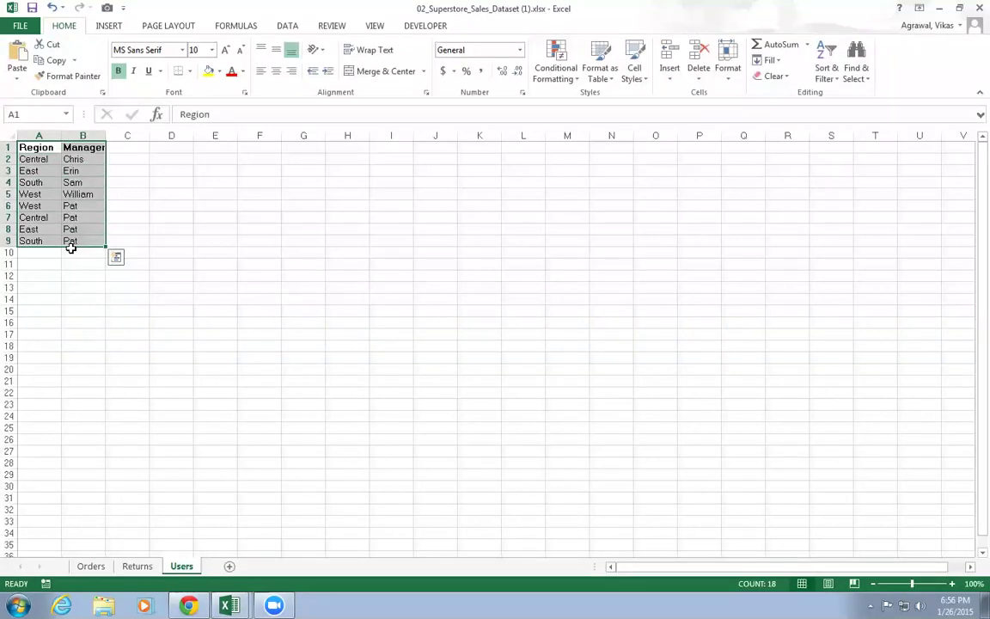
key(ctrl+c)
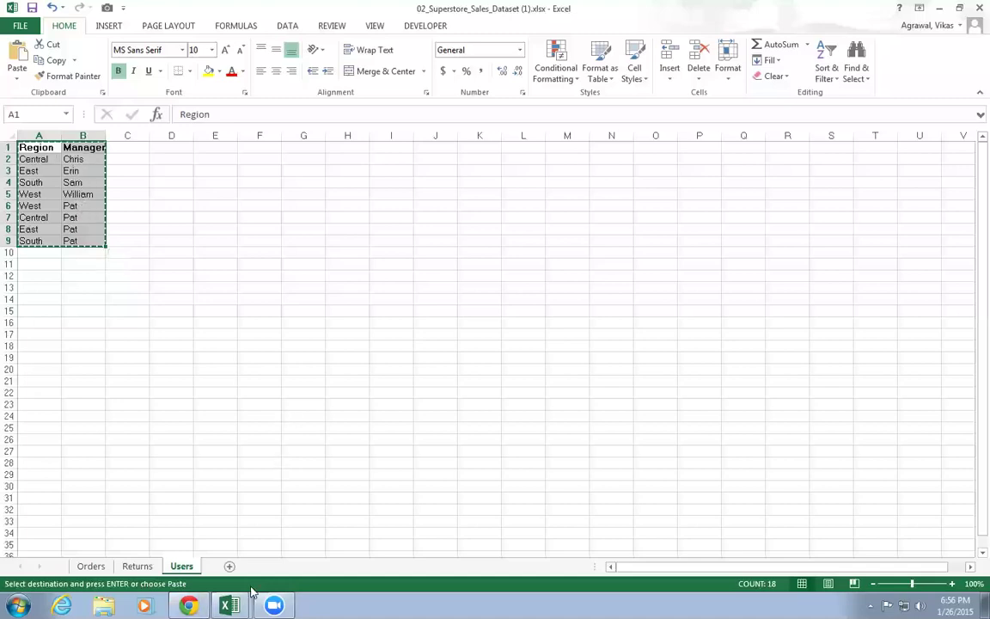
- Paste the copied table at cell Y6 of the RawData sheet in 02_Superstore_Sales_Dataset.xlsx and add borders around all its cells
click(229, 606)
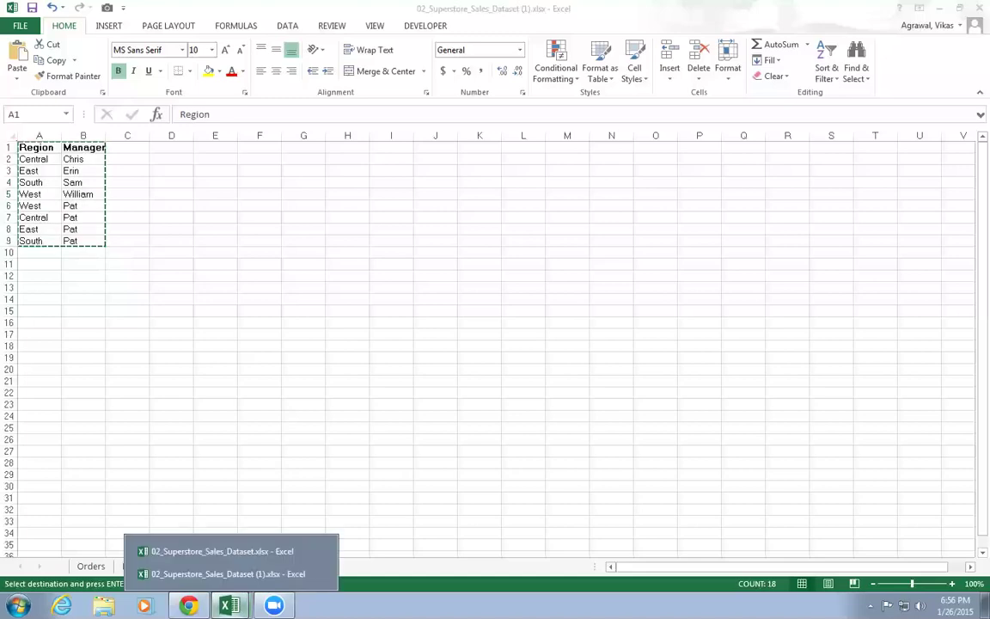
click(241, 554)
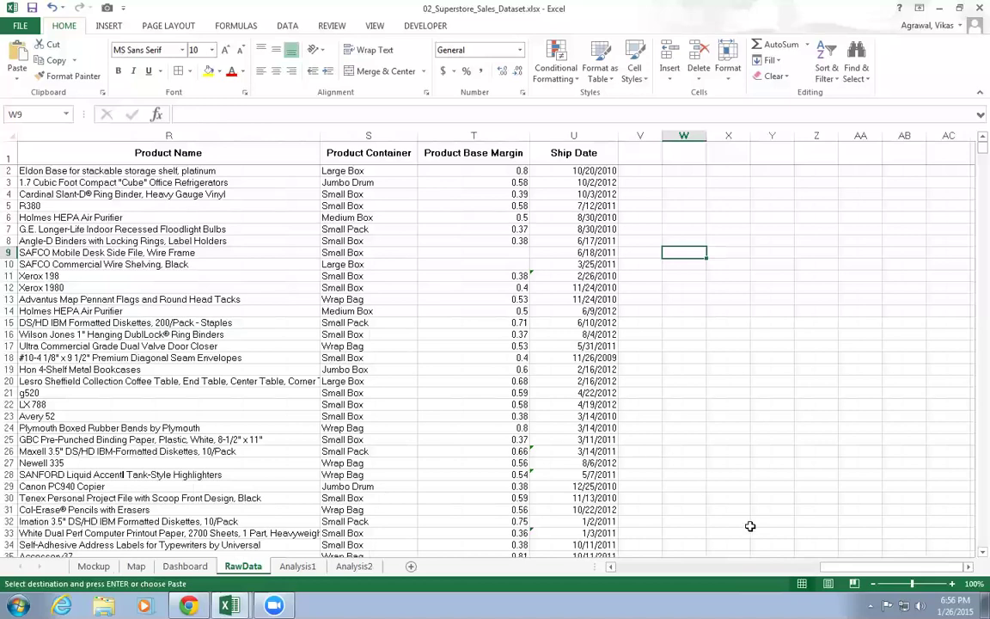
click(185, 565)
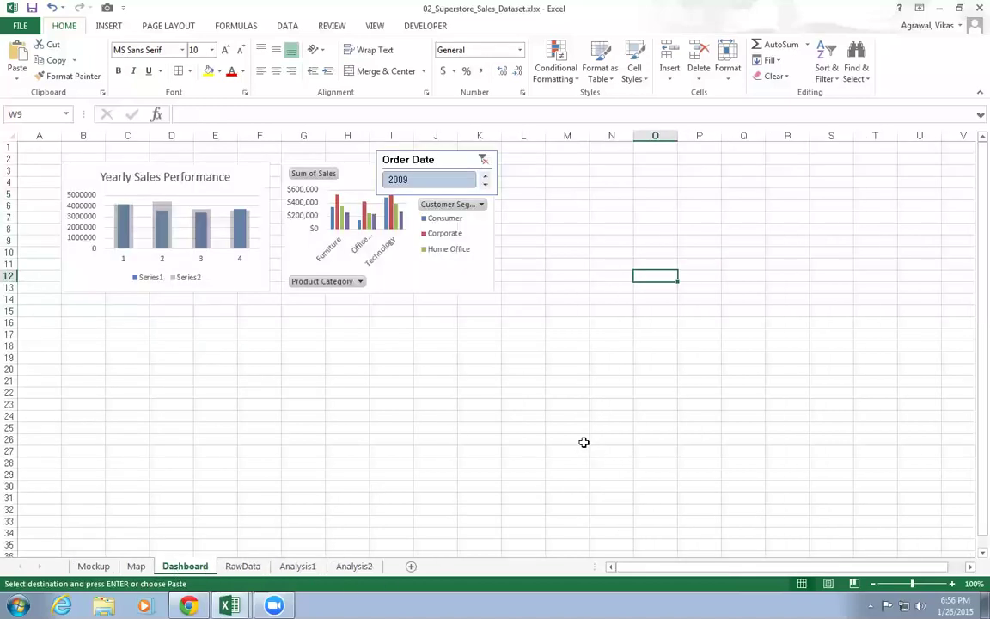
click(244, 566)
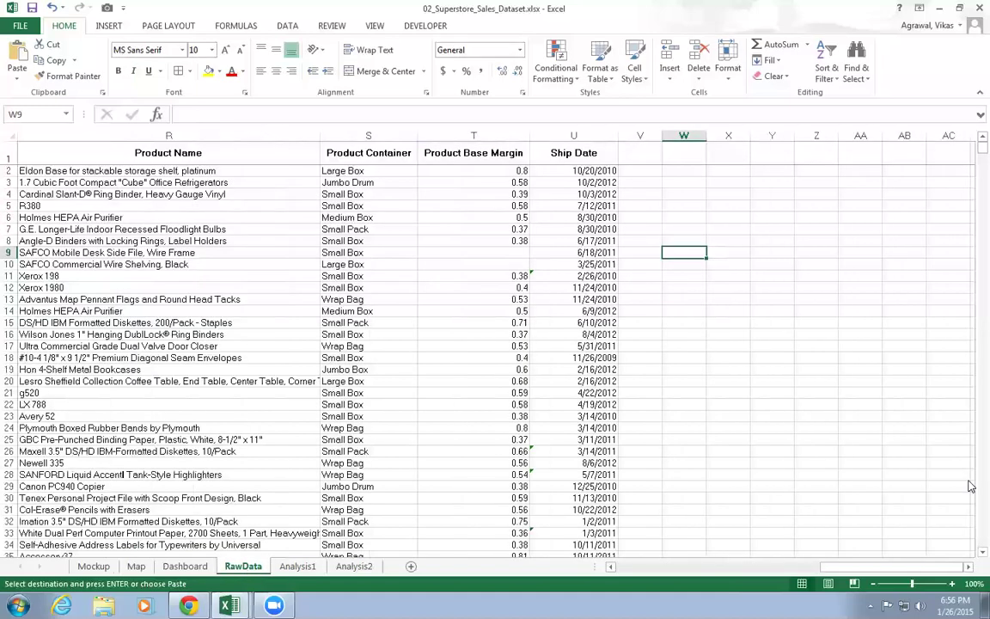
click(810, 343)
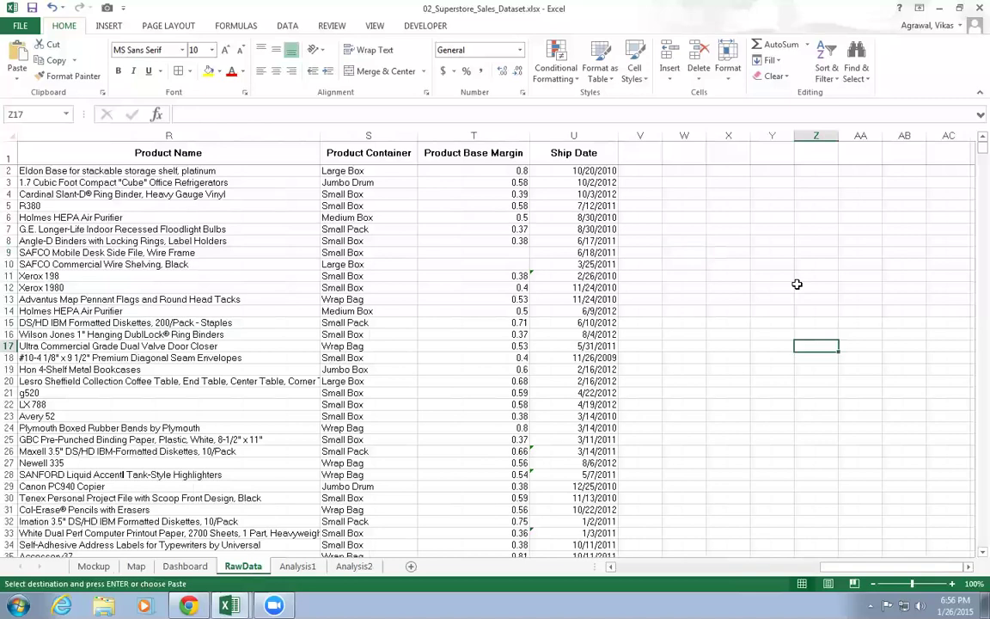
click(765, 218)
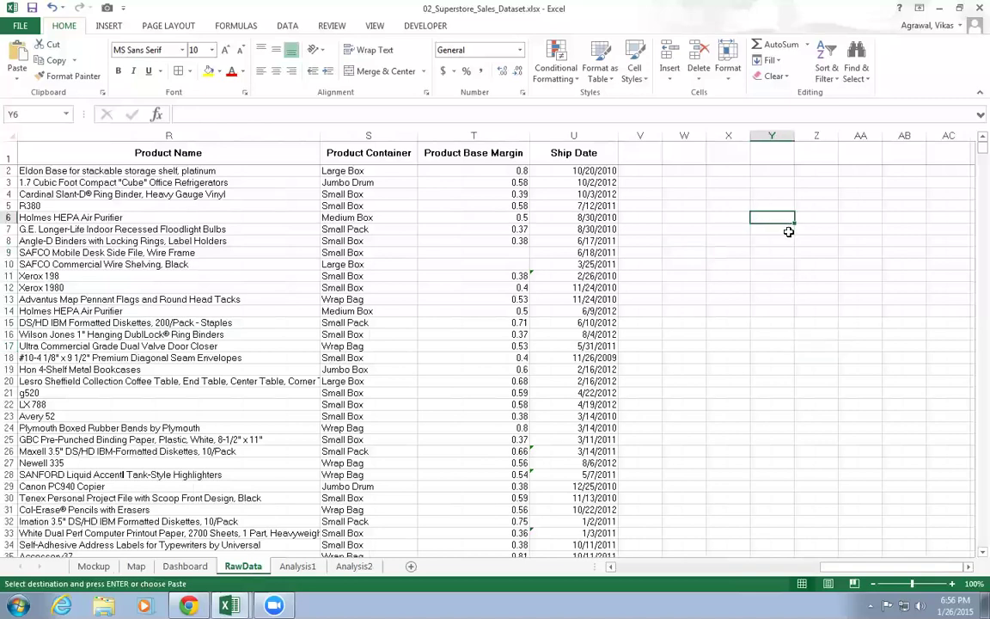
key(ctrl+v)
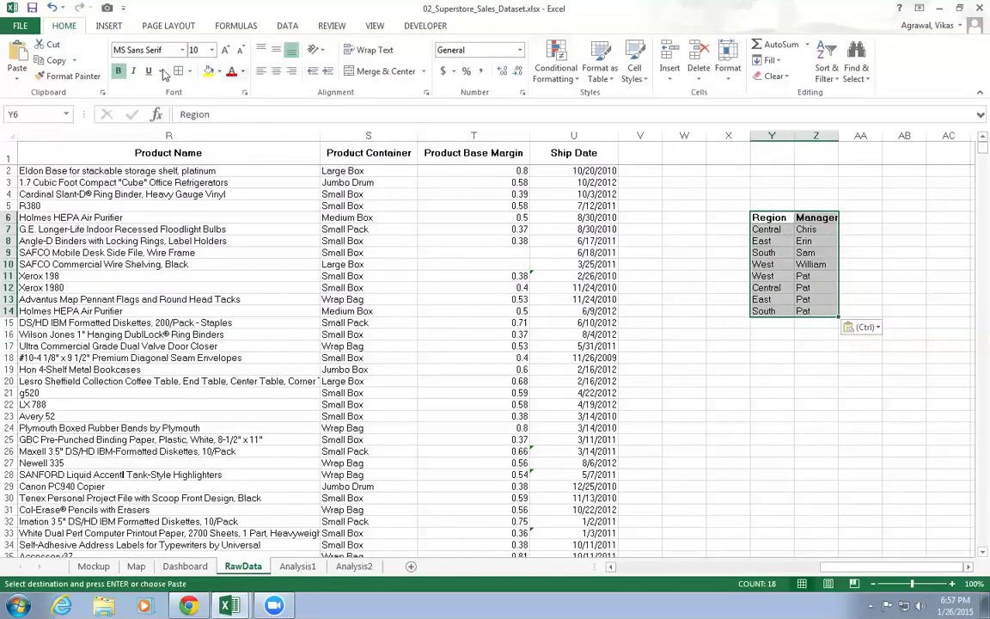
click(684, 334)
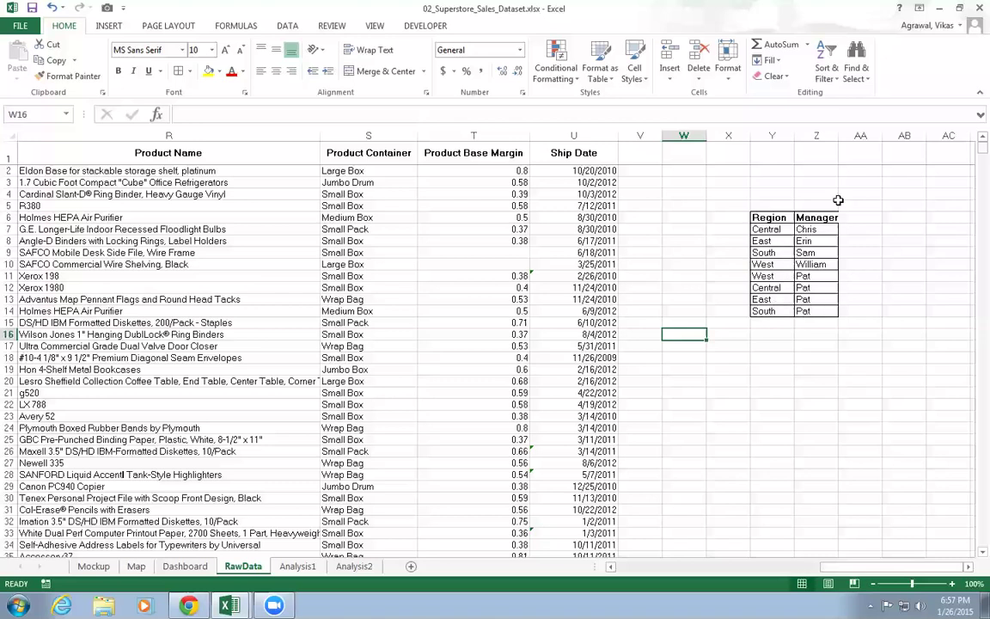
- Autofit the pasted table's Manager column on RawData and enter the header Manager in cell V1
double_click(839, 135)
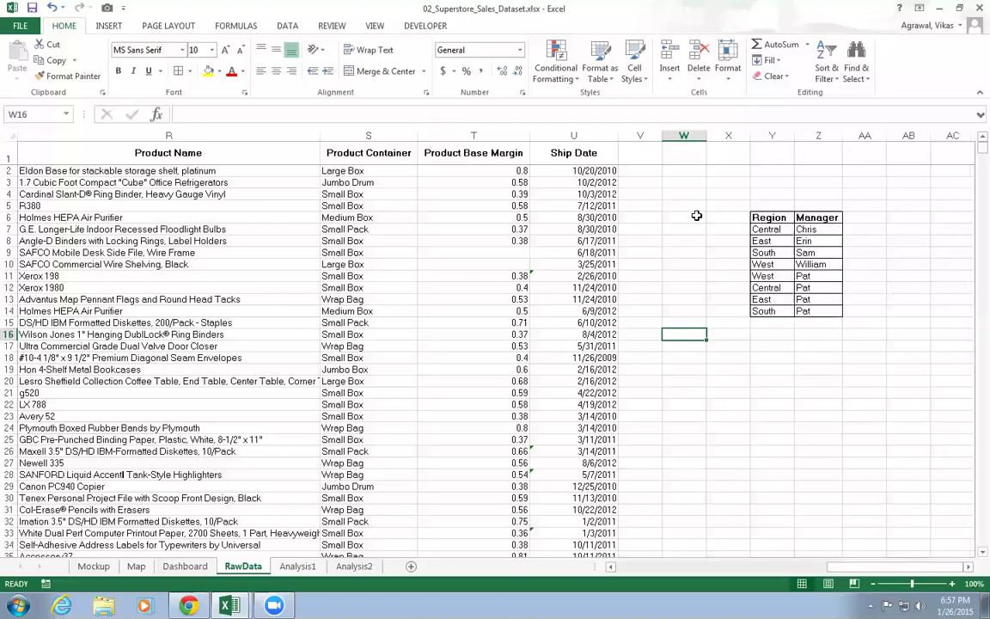
click(637, 160)
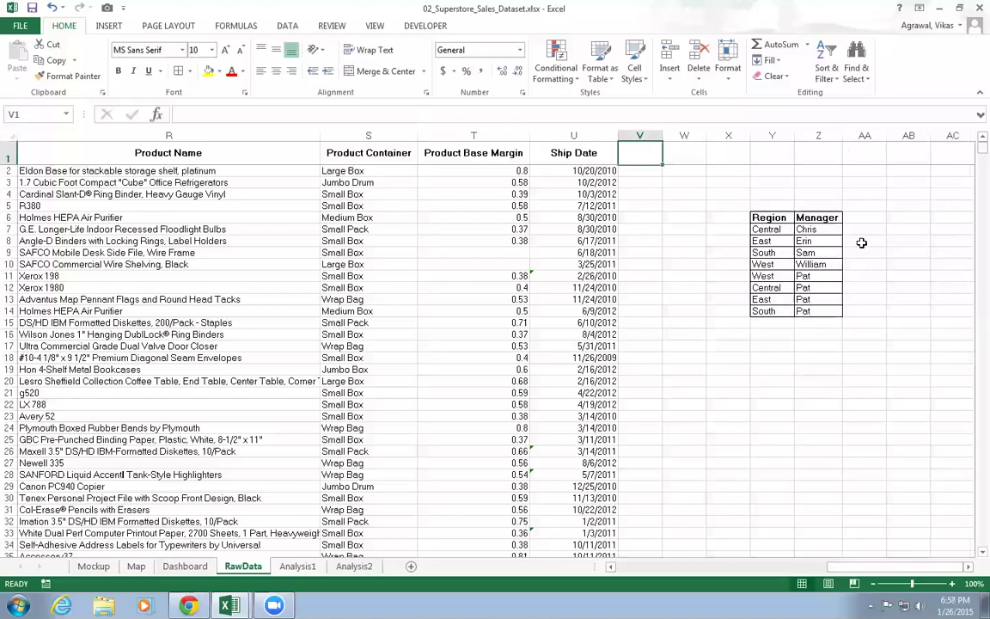
text(Manager)
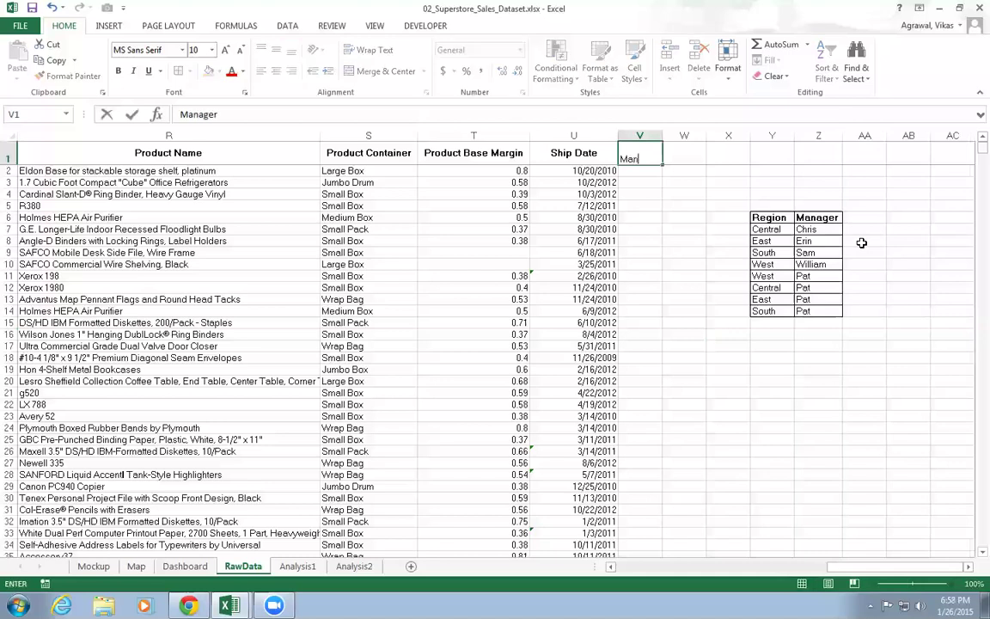
key(Return)
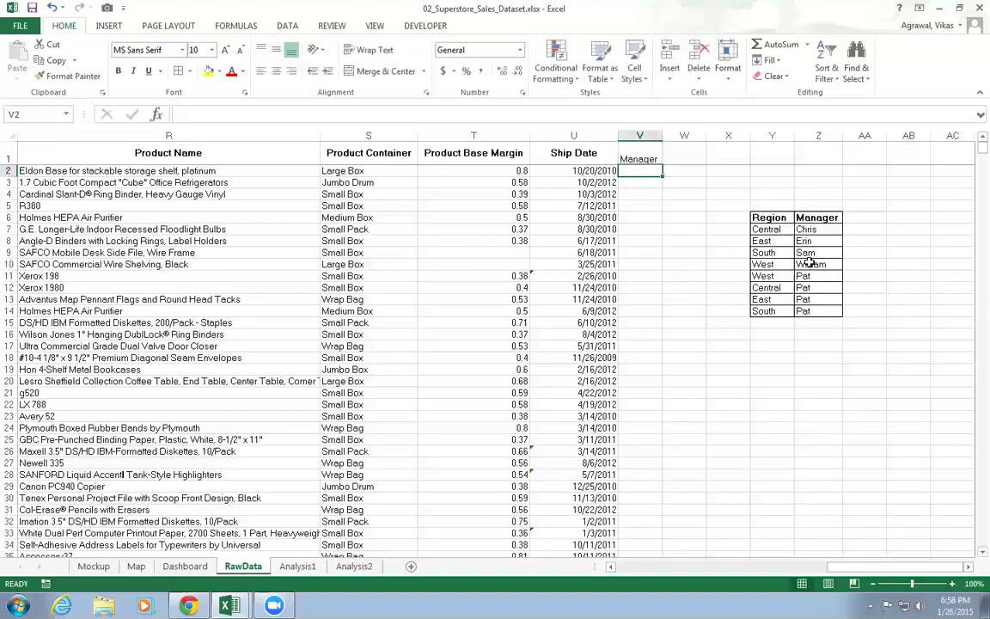
text(=)
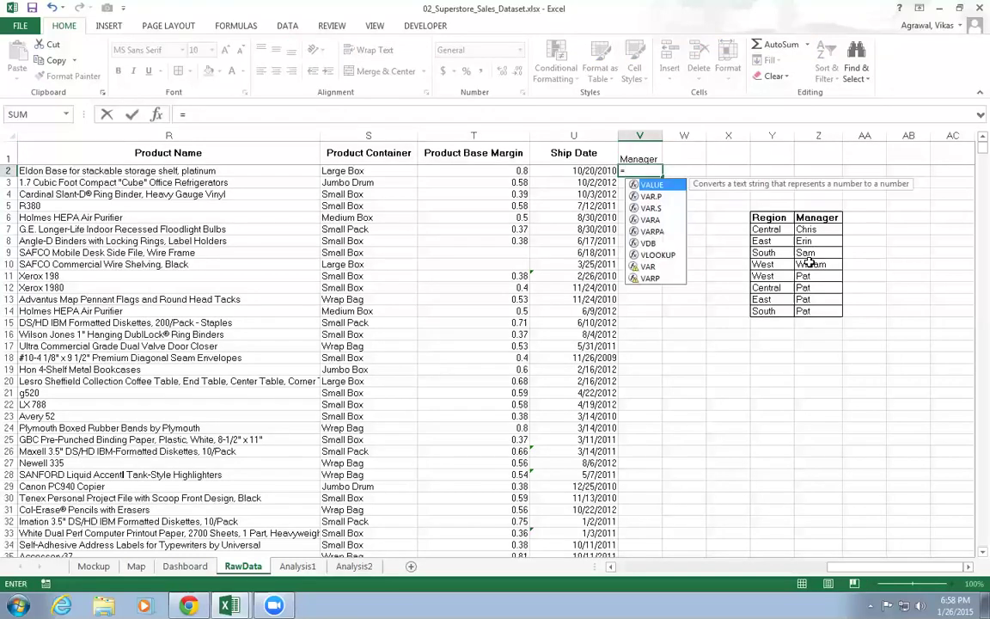
text(vlo)
key(Tab)
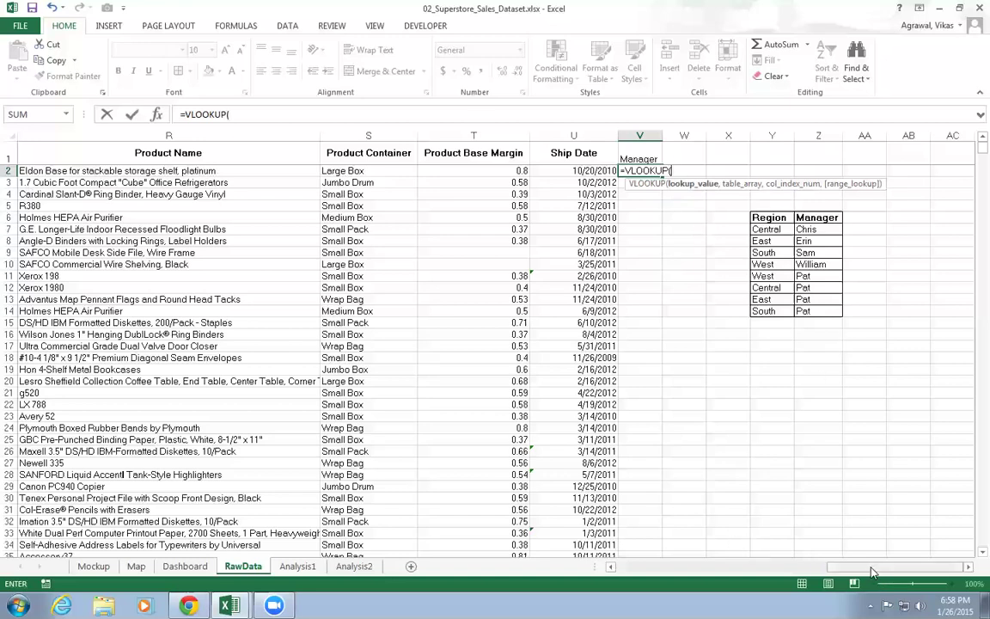
drag(873, 571, 801, 555)
click(210, 170)
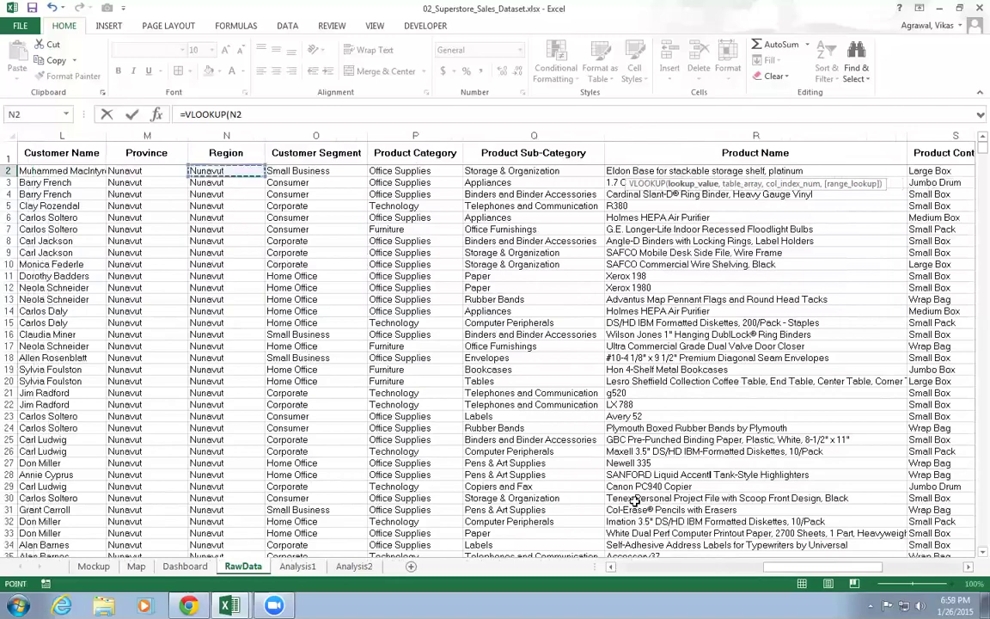
drag(872, 567, 962, 556)
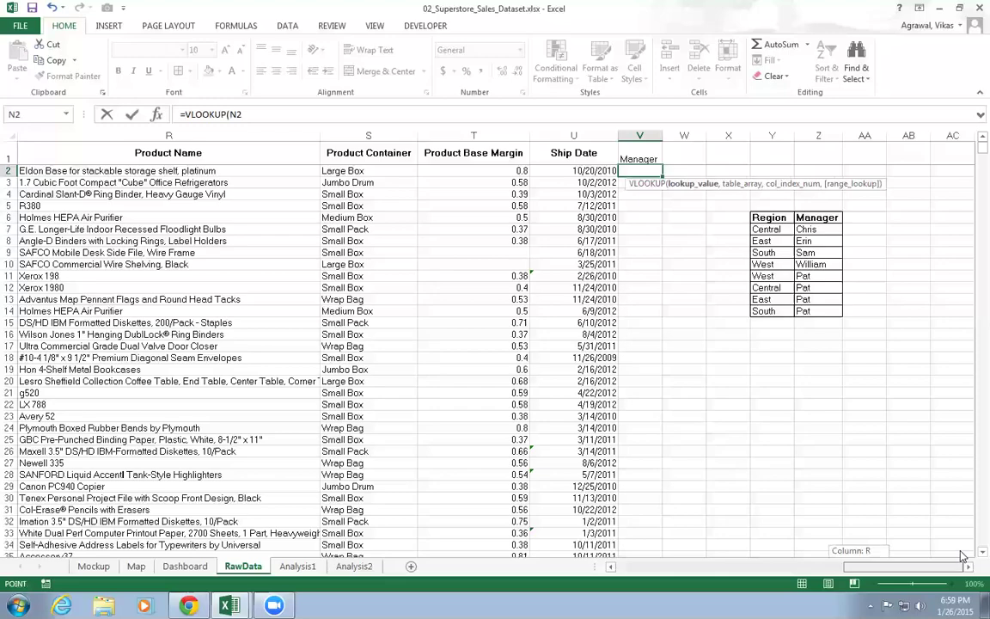
drag(962, 556, 943, 565)
key(Escape)
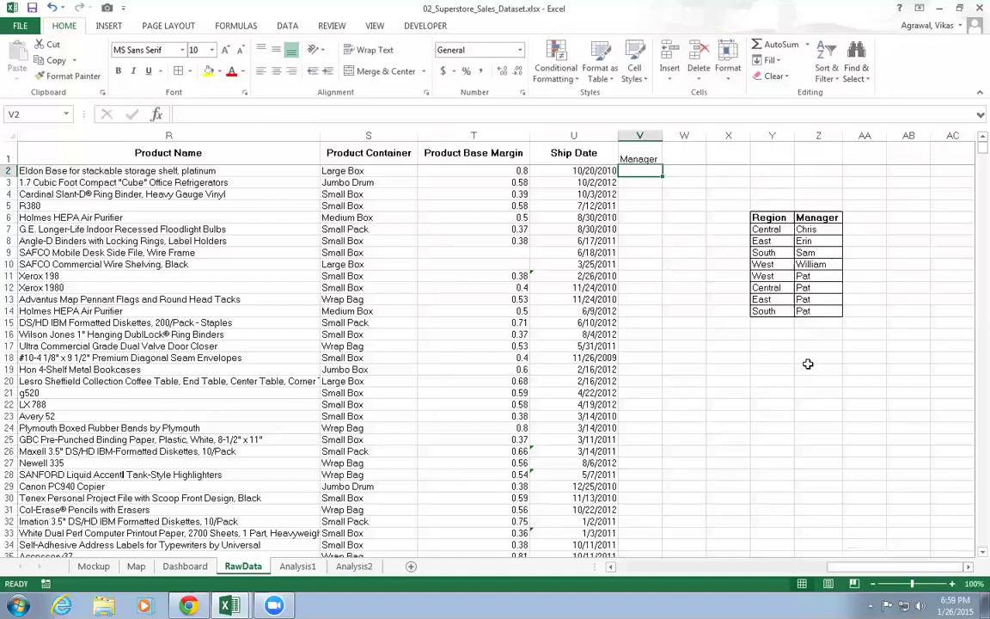
- Examine the values in RawData's Region column and compare them with the Region and Manager lookup table
drag(899, 571, 814, 586)
scroll(258, 338, down, 12)
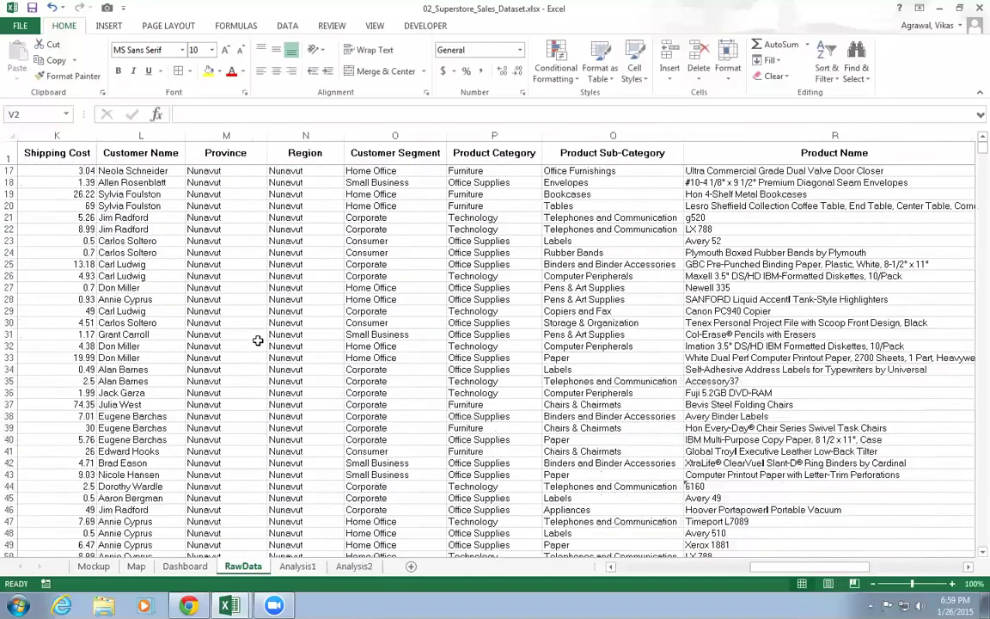
mouse_move(979, 149)
mouse_down()
mouse_move(969, 203)
mouse_move(969, 148)
mouse_up()
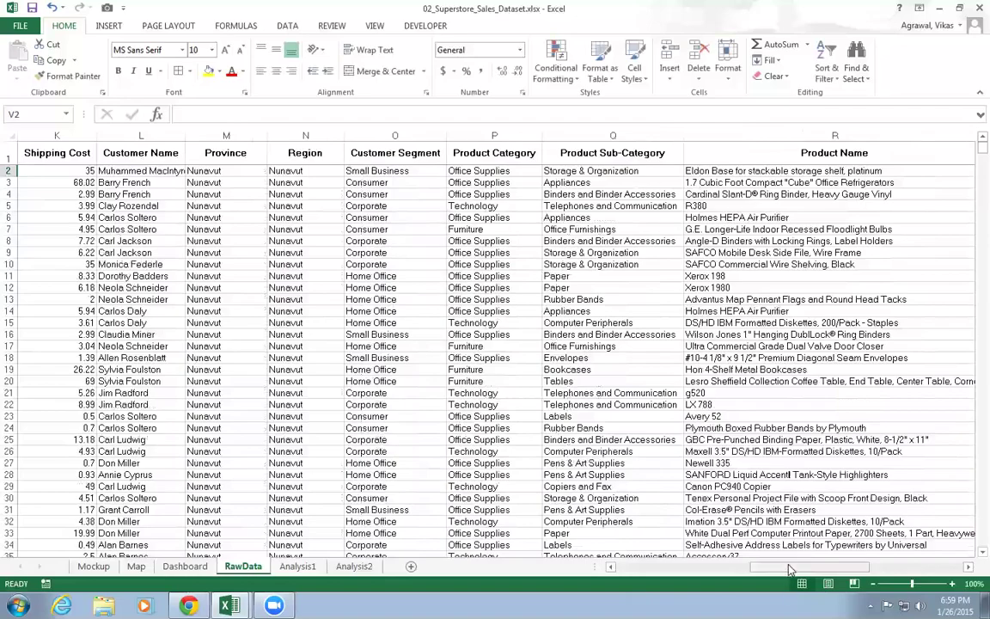
drag(789, 568, 875, 556)
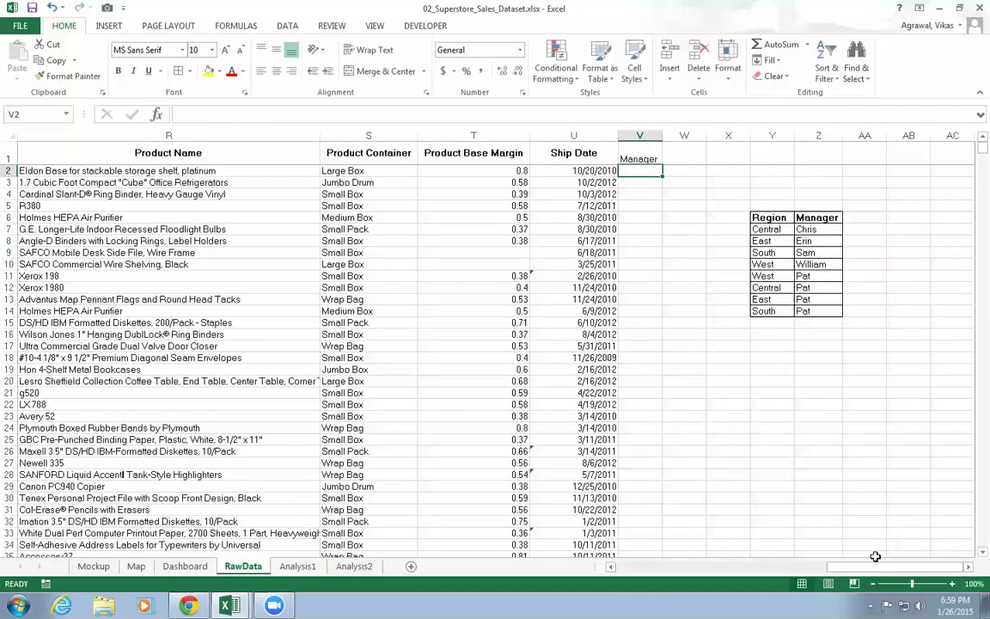
text(=)
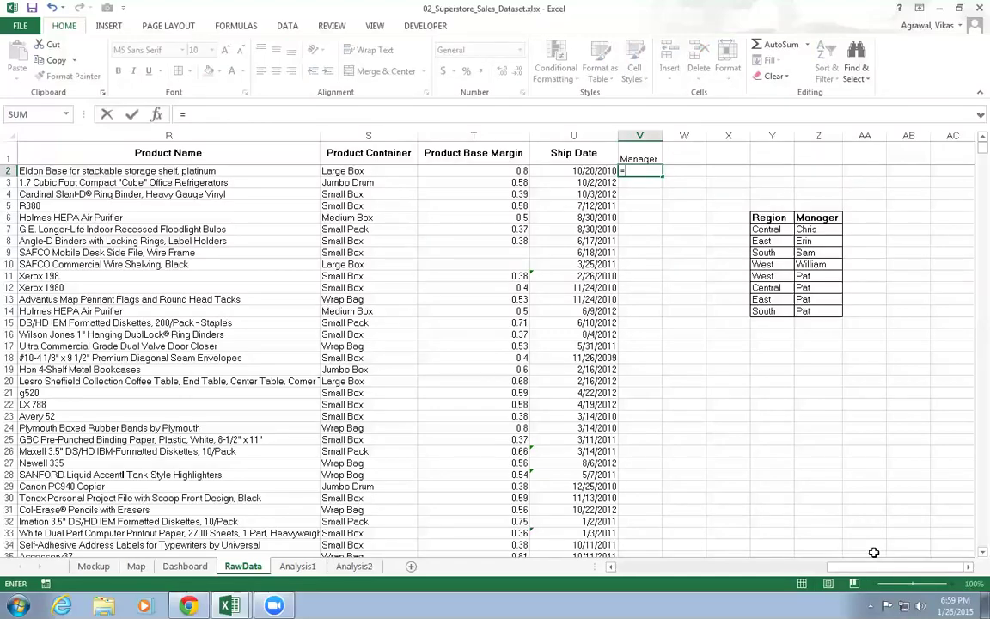
drag(850, 566, 629, 513)
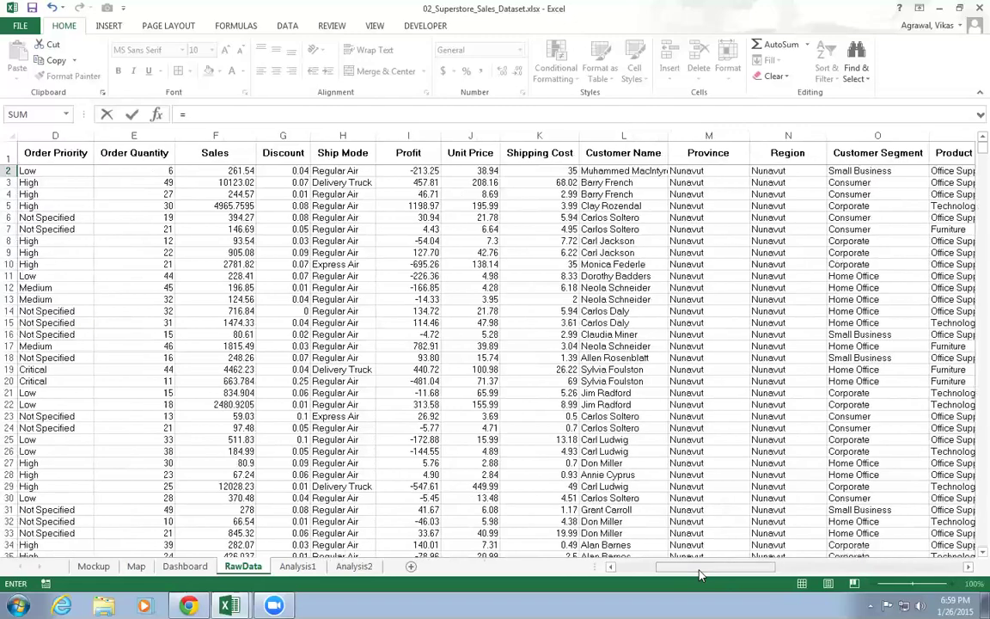
click(769, 170)
drag(760, 566, 945, 523)
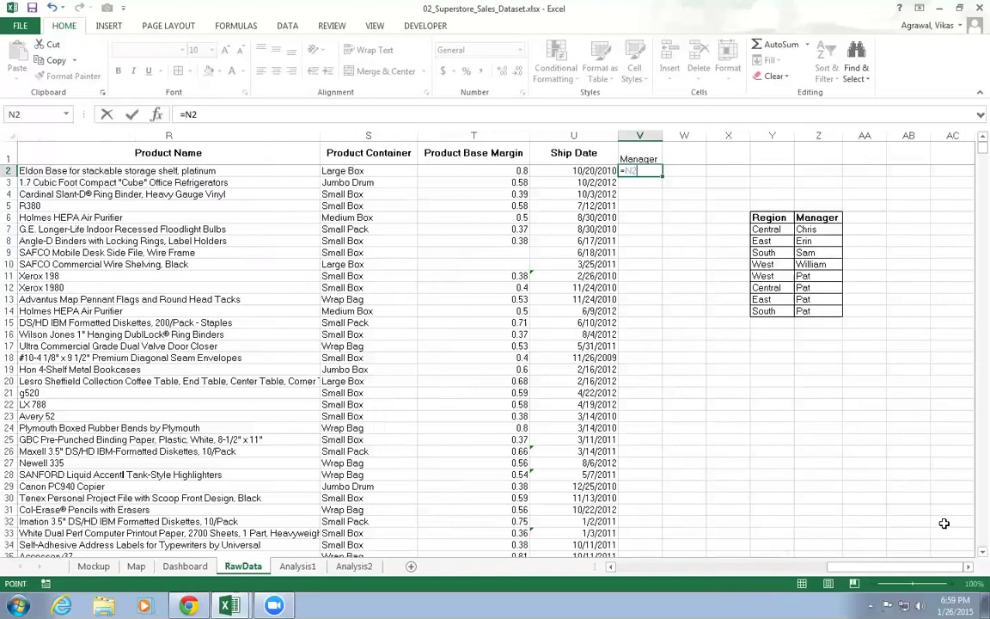
key(BackSpace)
key(BackSpace)
text(vl)
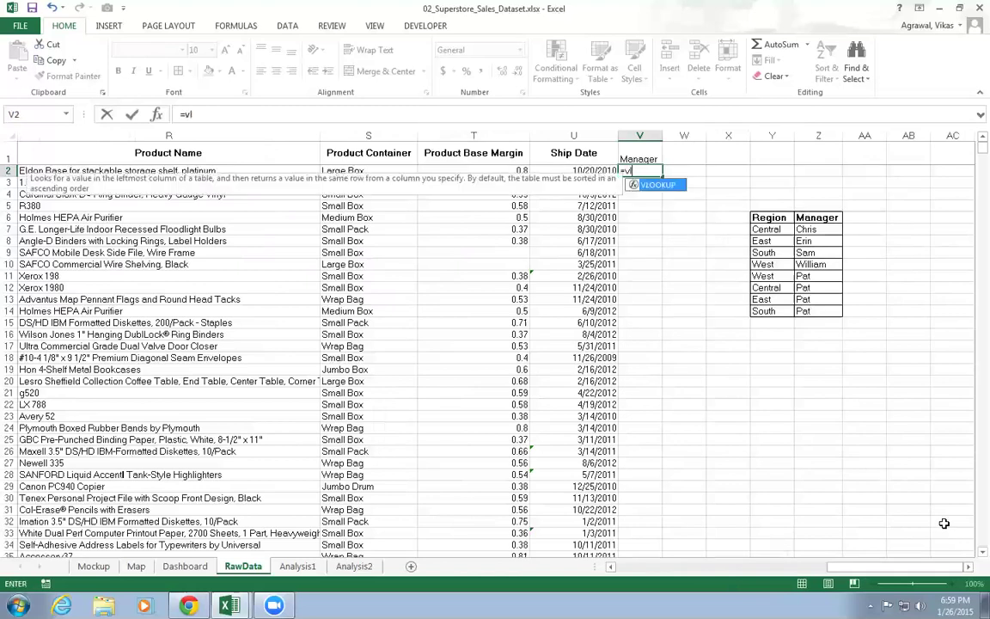
key(Tab)
drag(826, 568, 782, 579)
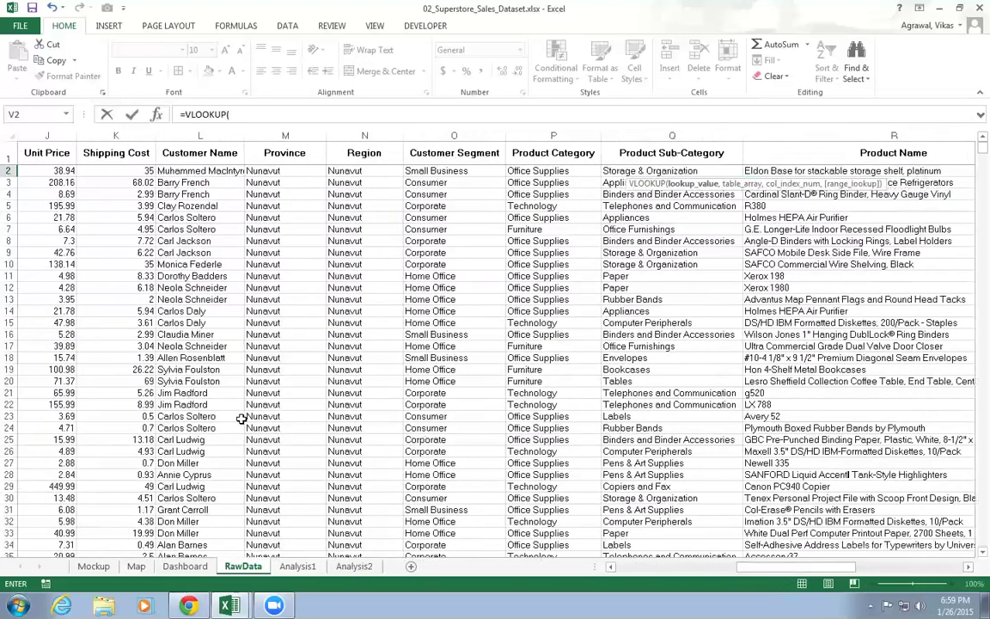
click(366, 170)
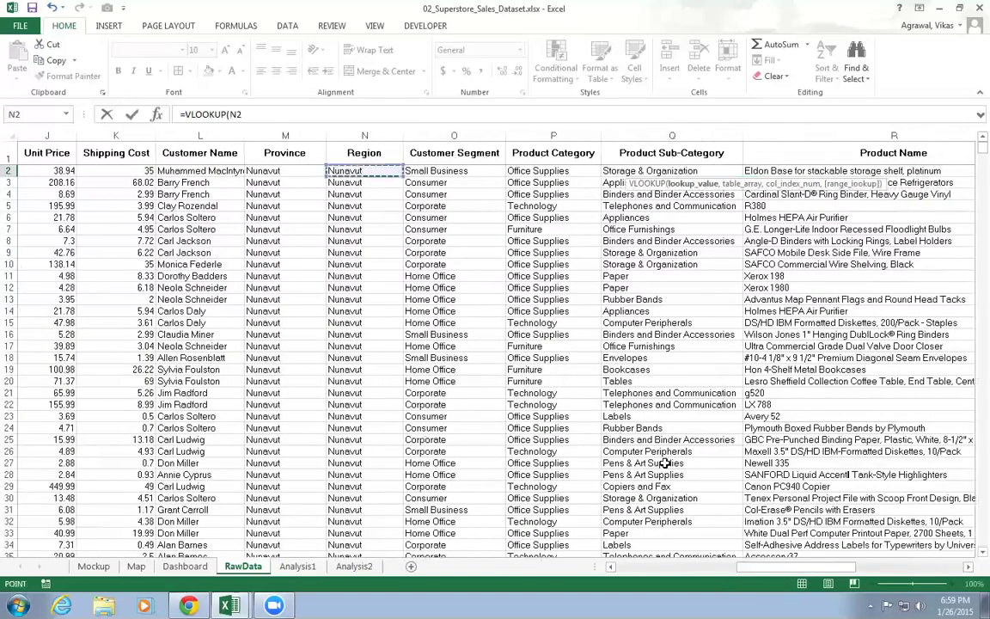
drag(773, 568, 858, 571)
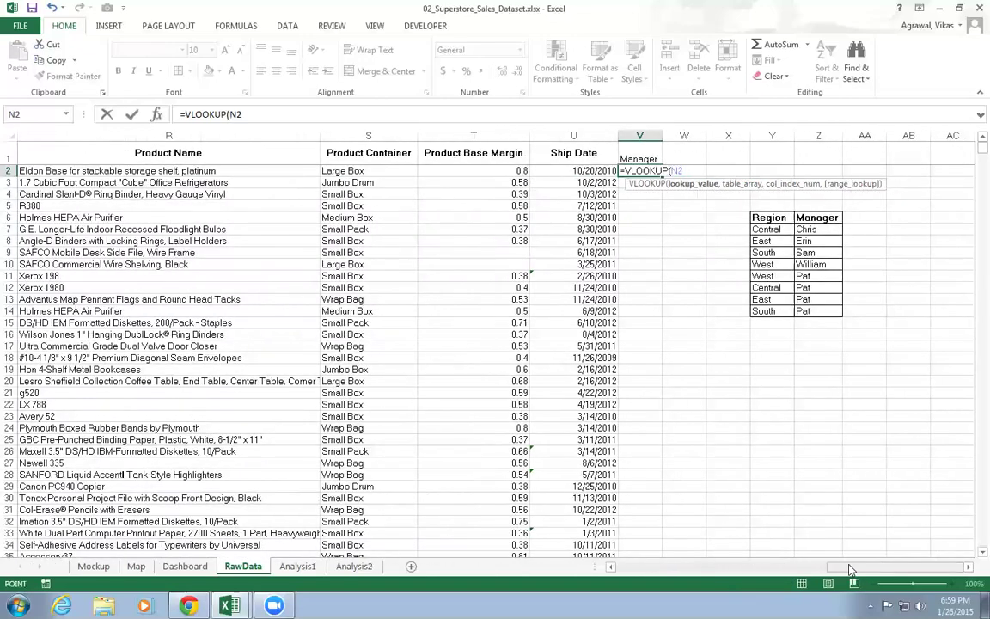
key(Escape)
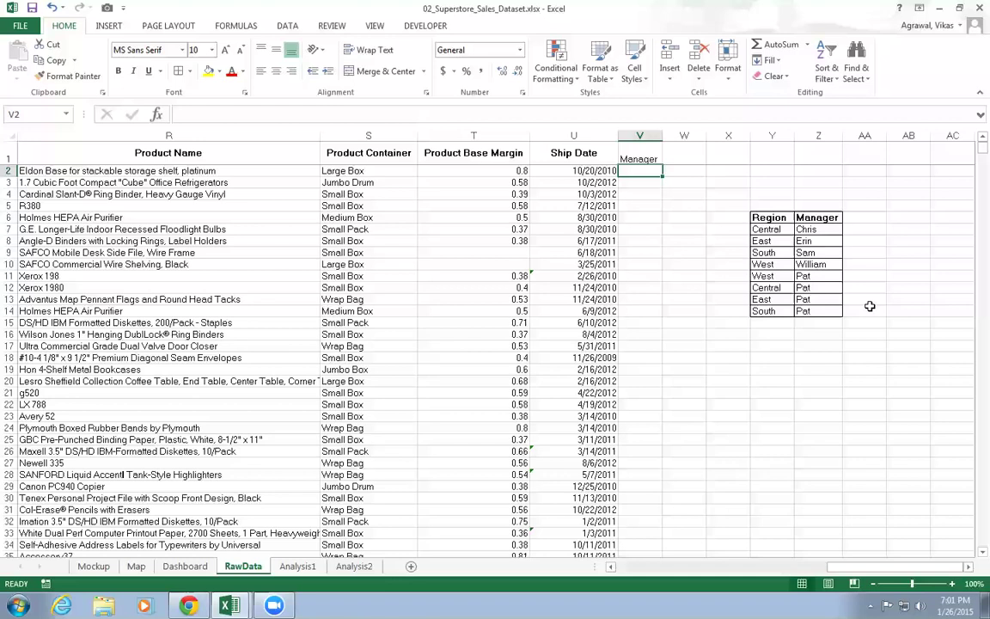
- Enter =VLOOKUP(N2,$Y$7:$Z$14,2,FALSE) in cell V2 to look up each region's manager with an exact match
text(=vlo)
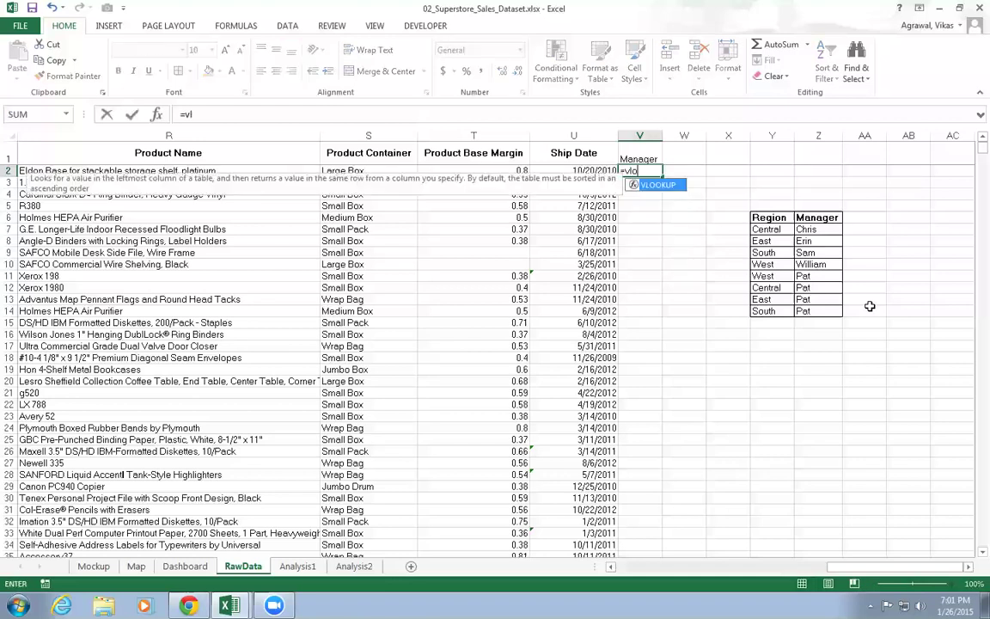
key(Tab)
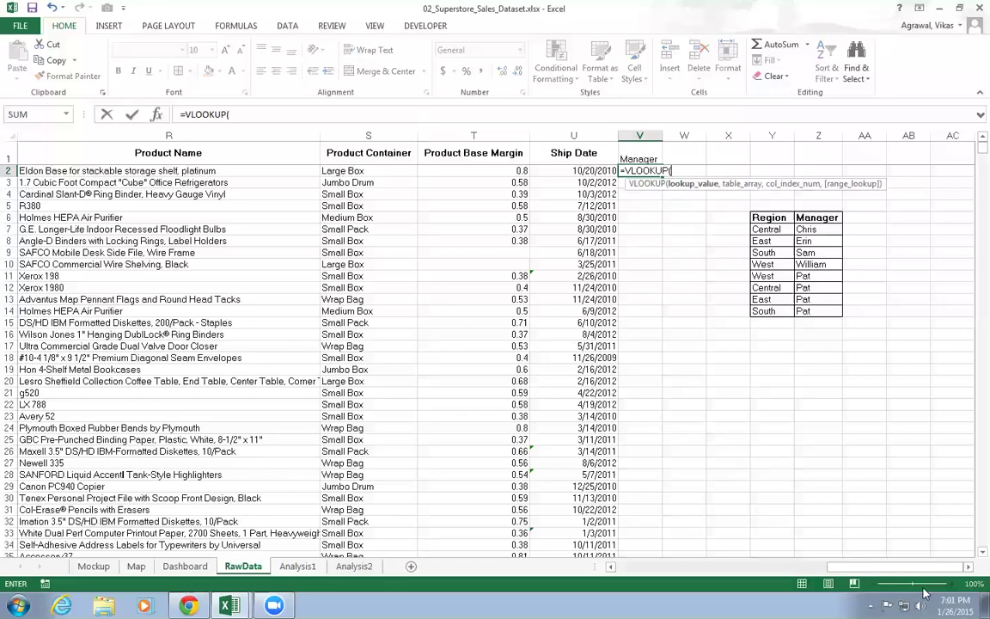
drag(883, 569, 829, 575)
click(115, 172)
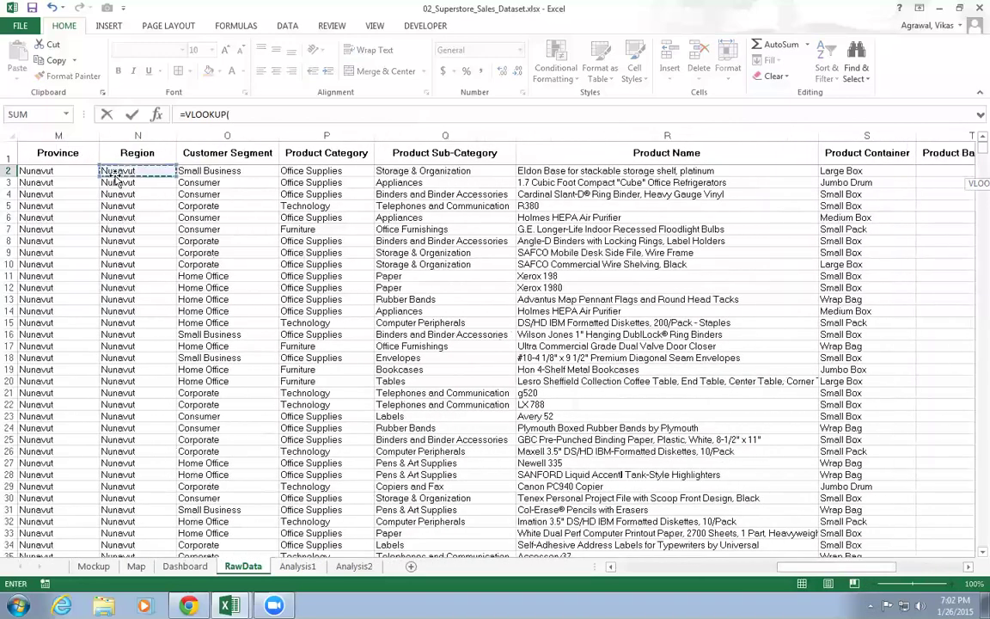
drag(820, 569, 880, 574)
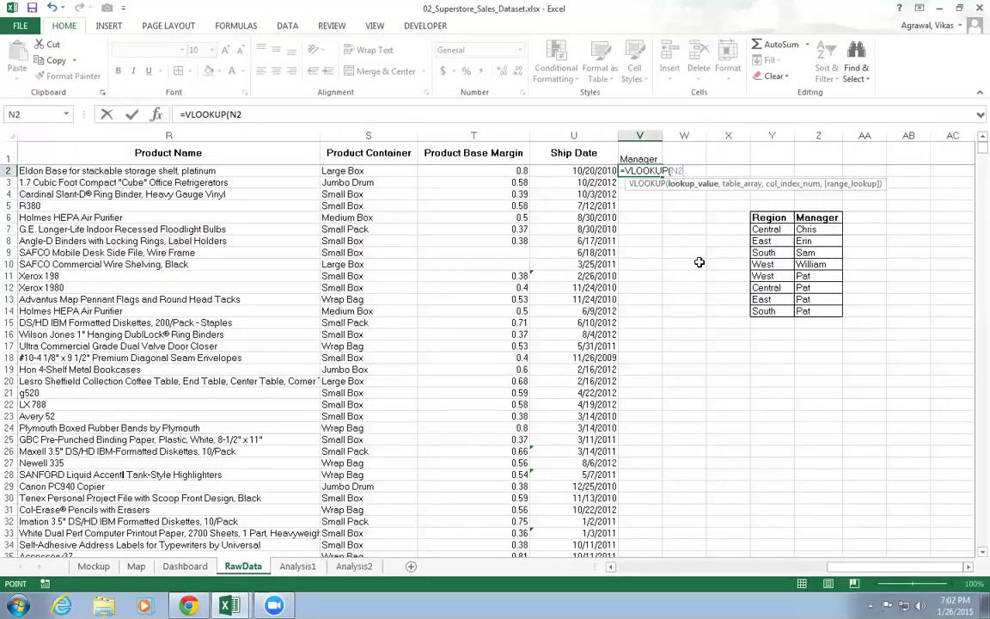
text(,)
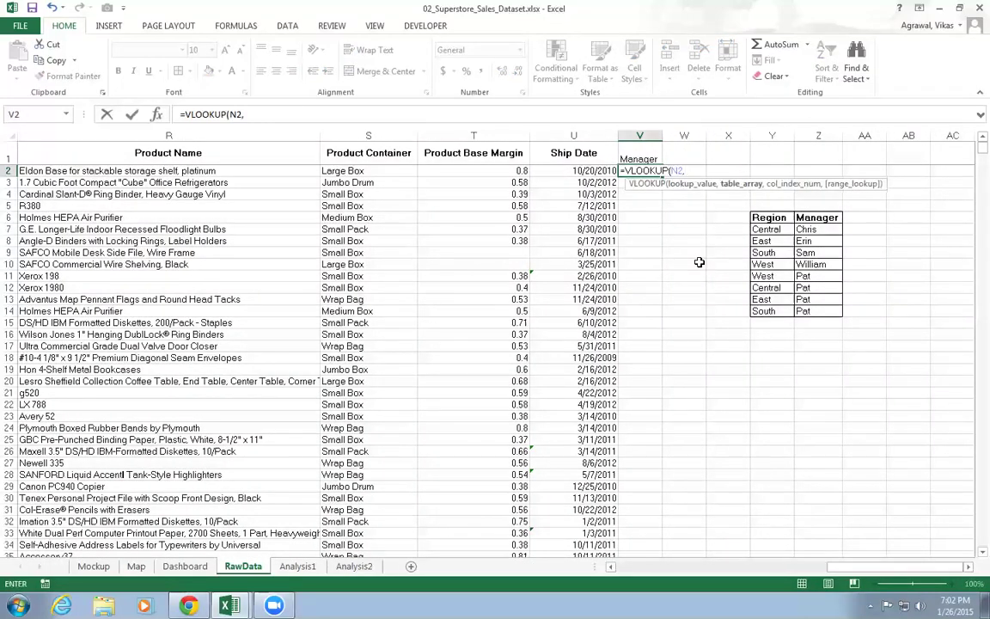
drag(767, 222, 821, 294)
drag(769, 229, 826, 311)
key(F4)
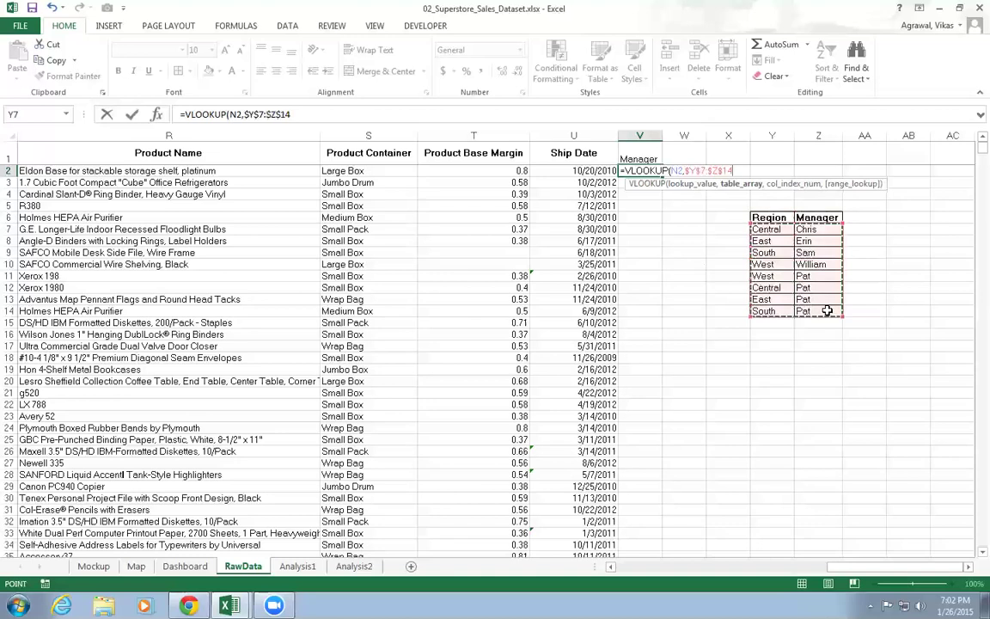
text(,)
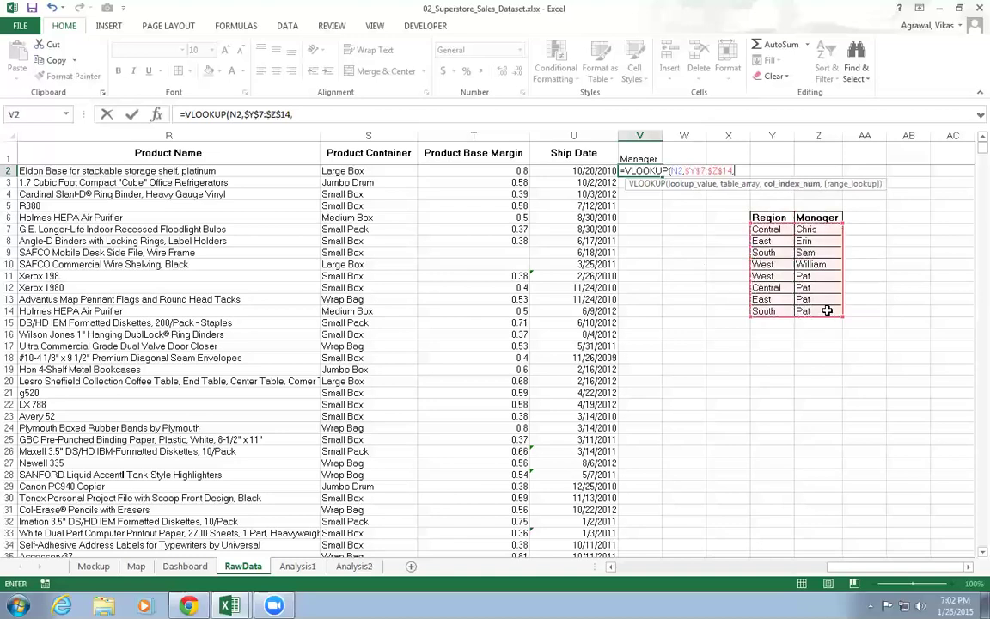
text(2,f)
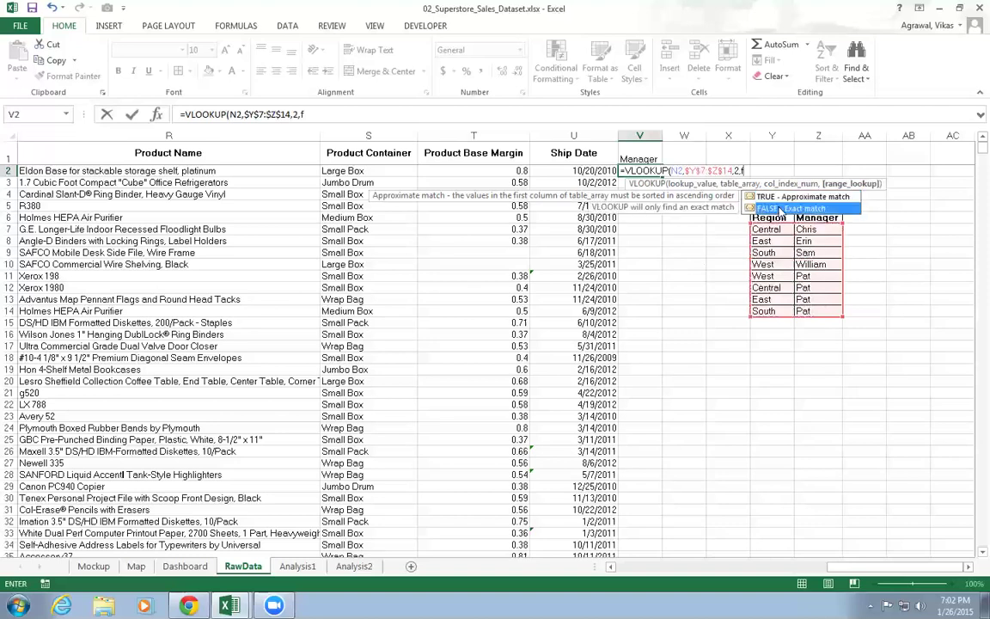
double_click(780, 209)
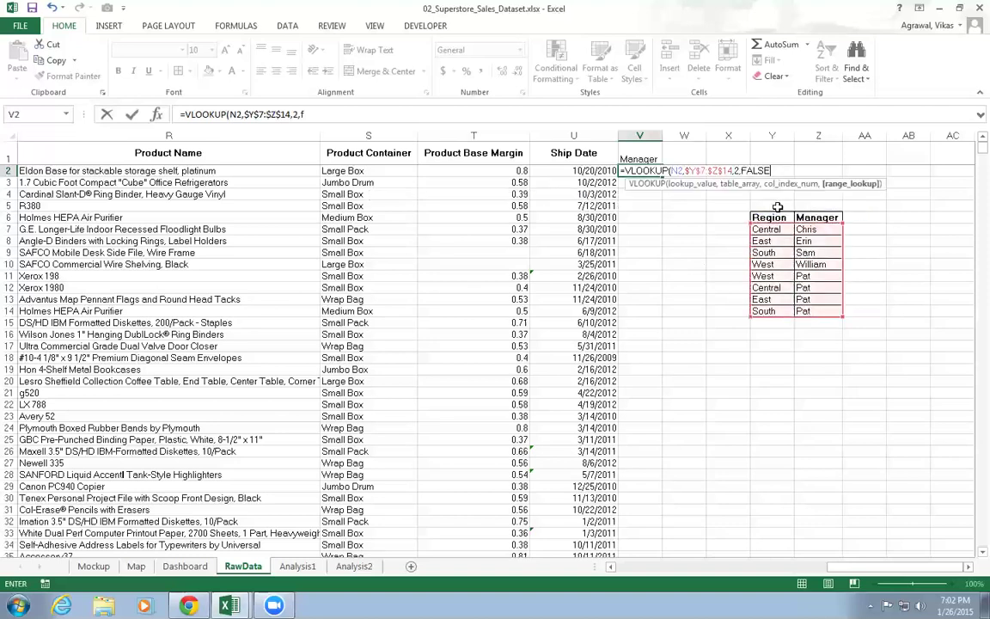
key(Return)
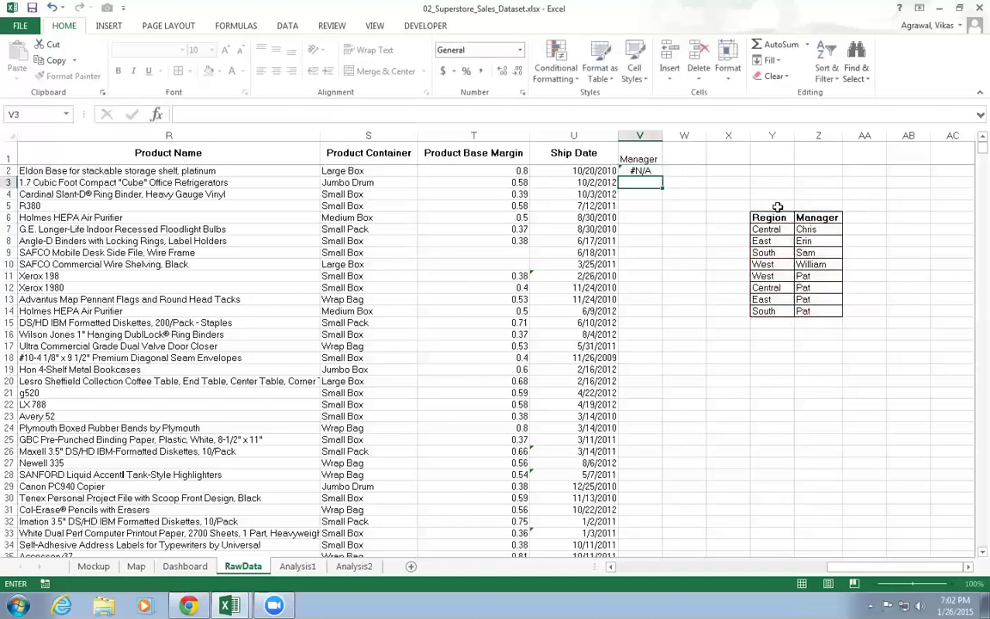
- Fill the VLOOKUP formula in V2 down the Manager column to the last data row and check the results
click(655, 171)
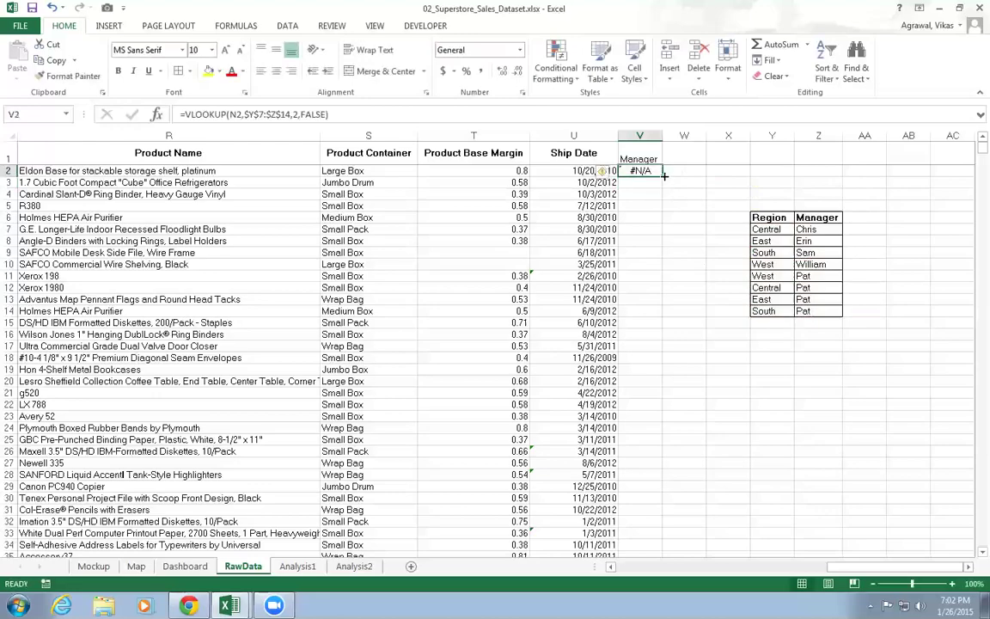
double_click(664, 176)
drag(982, 149, 970, 212)
scroll(866, 323, down, 20)
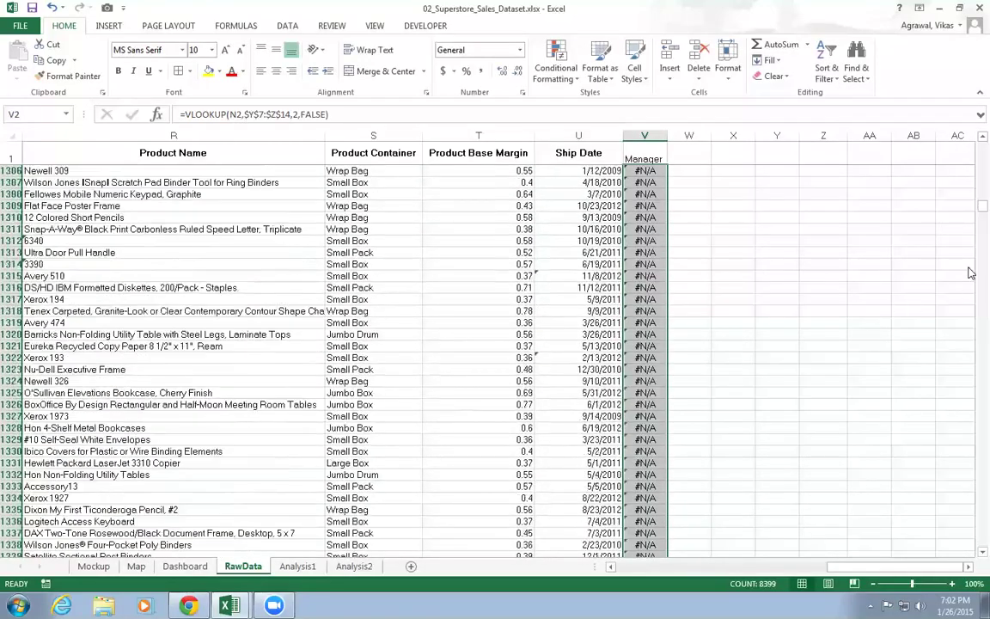
drag(968, 212, 971, 555)
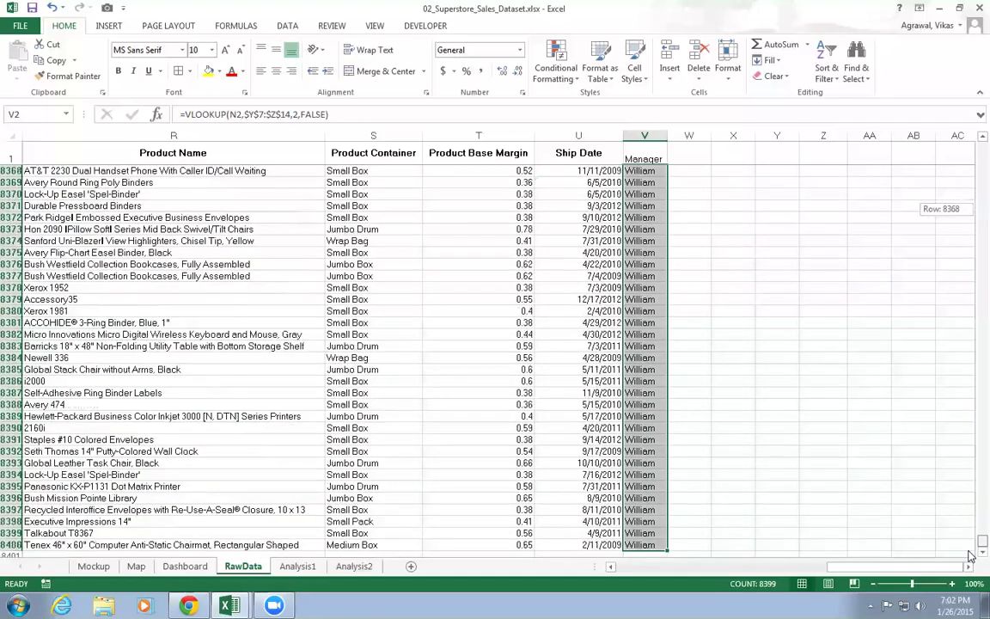
drag(969, 555, 969, 147)
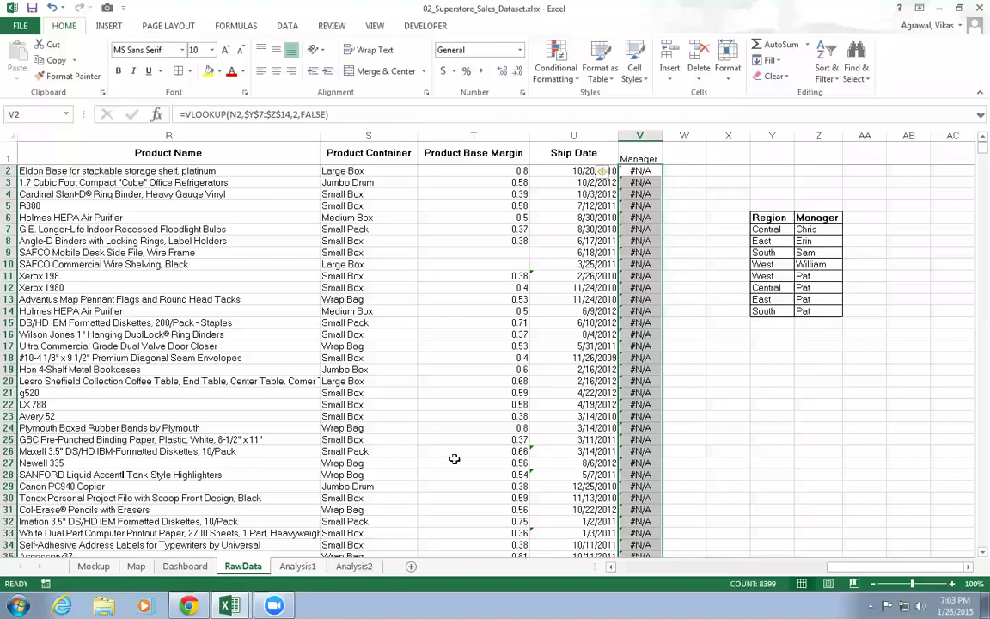
- Create a PivotTable on a new worksheet from the RawData range $A$1:$V$8400
click(354, 566)
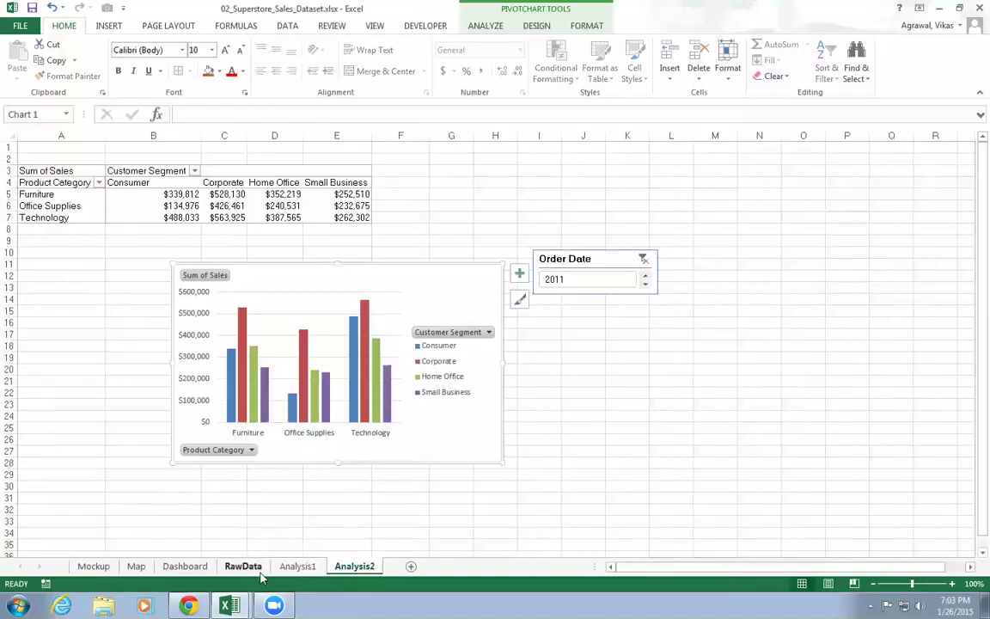
click(243, 567)
click(446, 347)
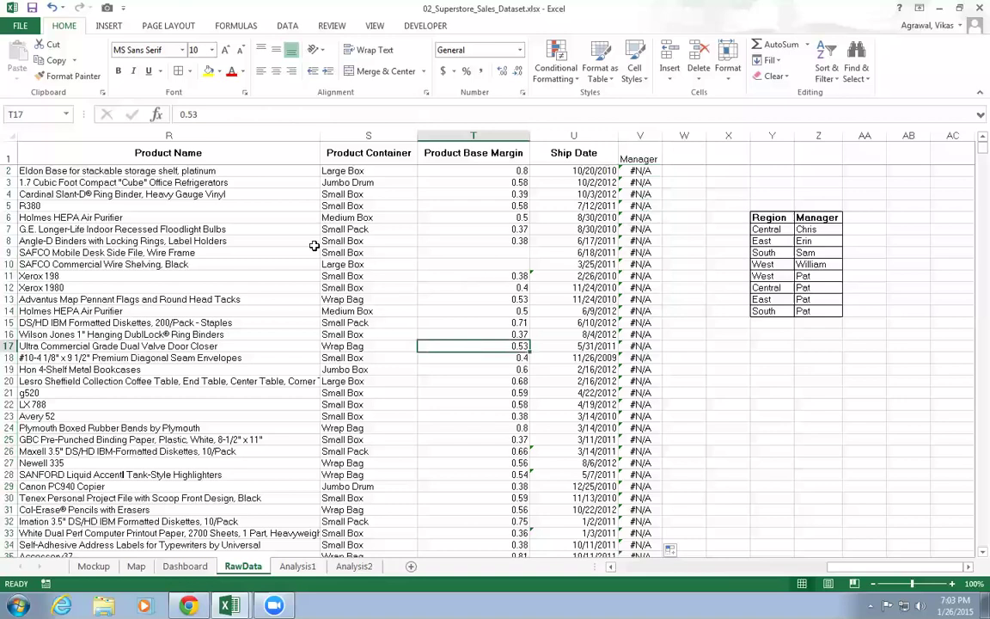
click(95, 25)
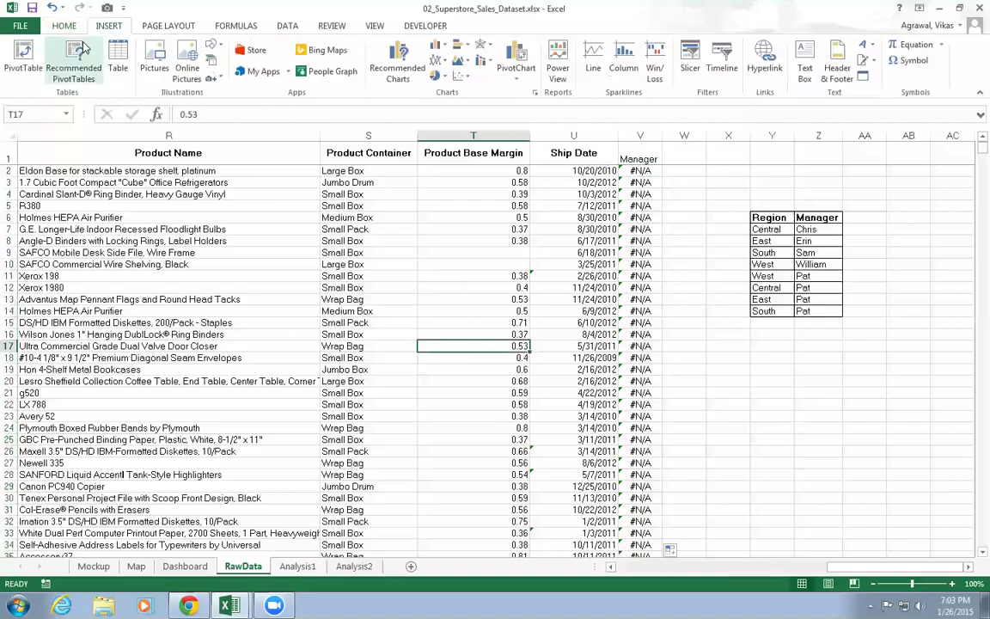
click(24, 55)
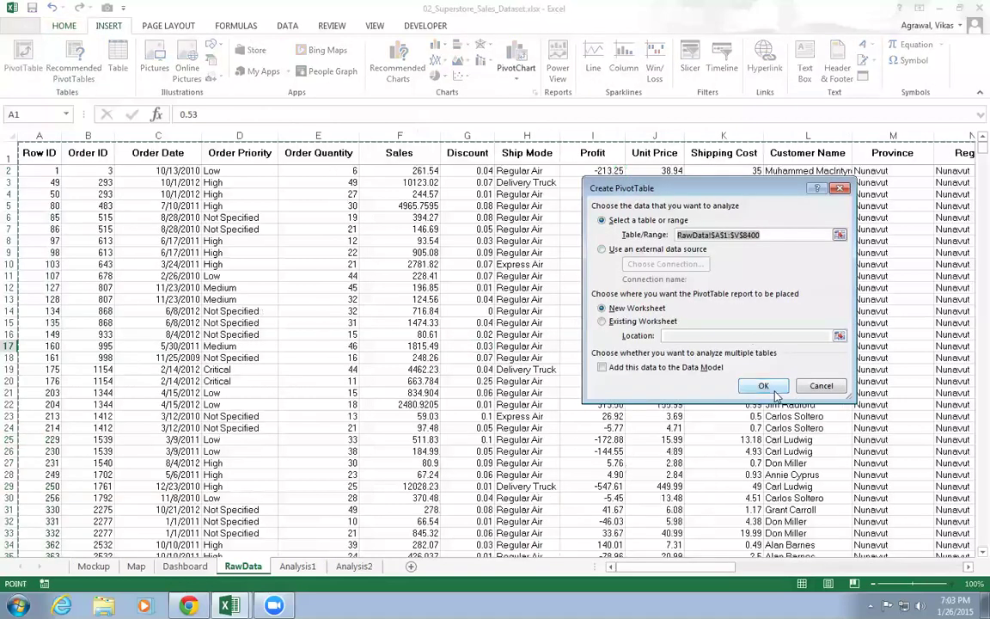
click(763, 385)
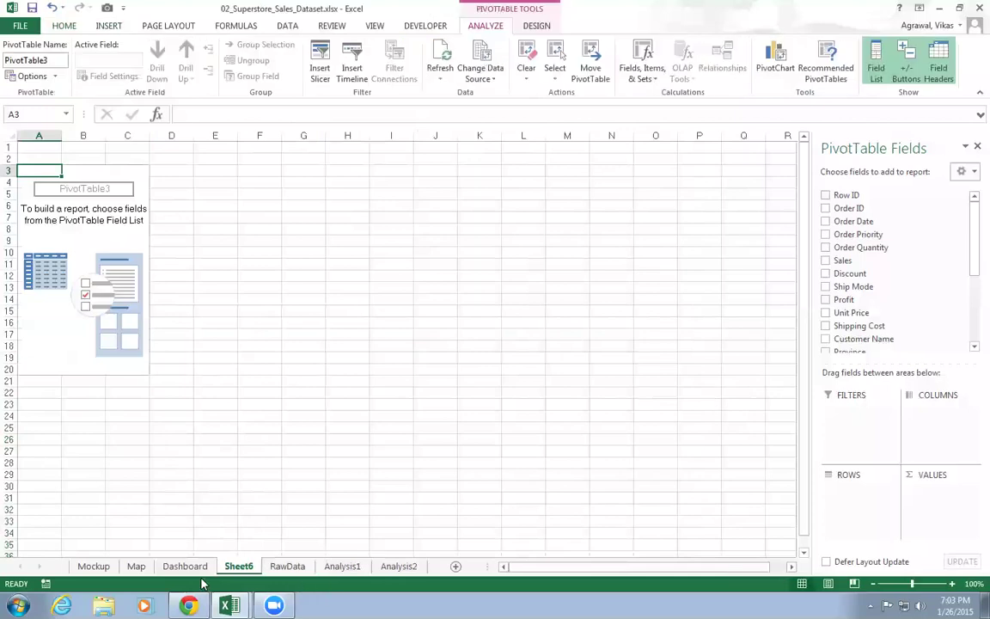
- Move the new pivot sheet after Analysis2 and rename it Analysis3
drag(434, 563, 420, 567)
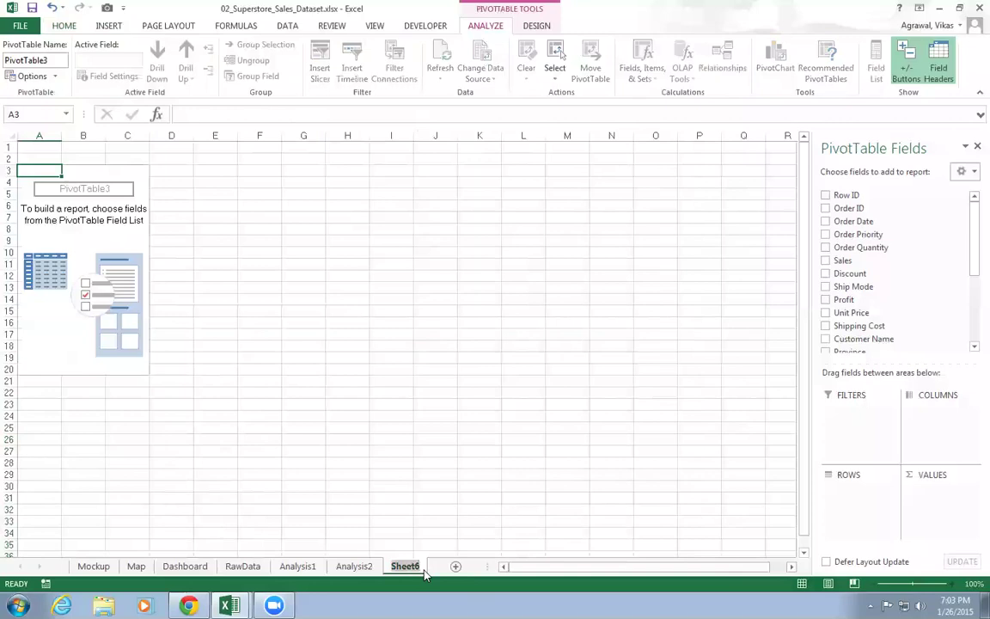
text(Analys)
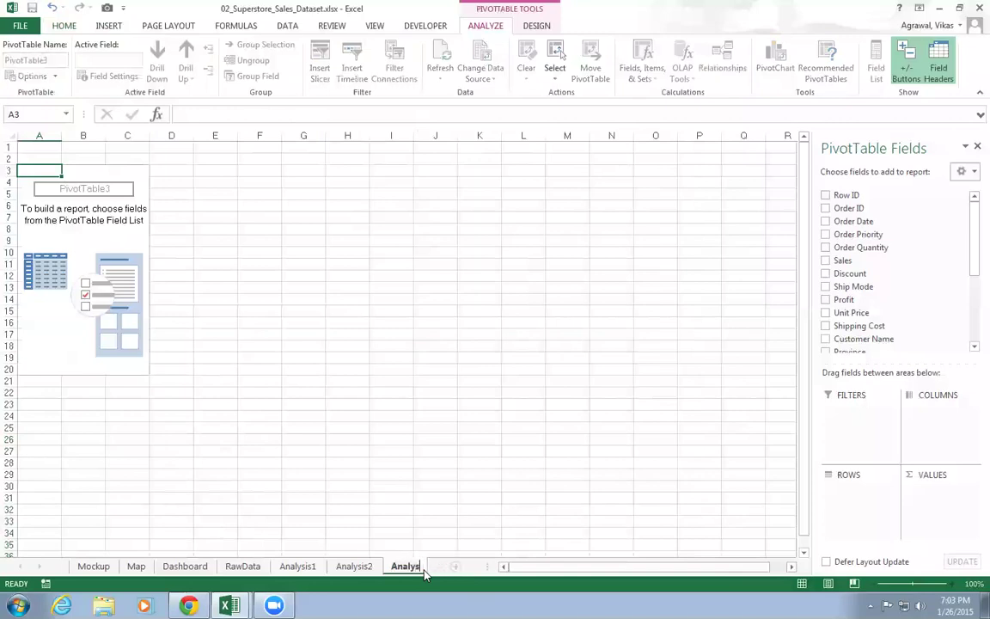
text(is3)
key(Return)
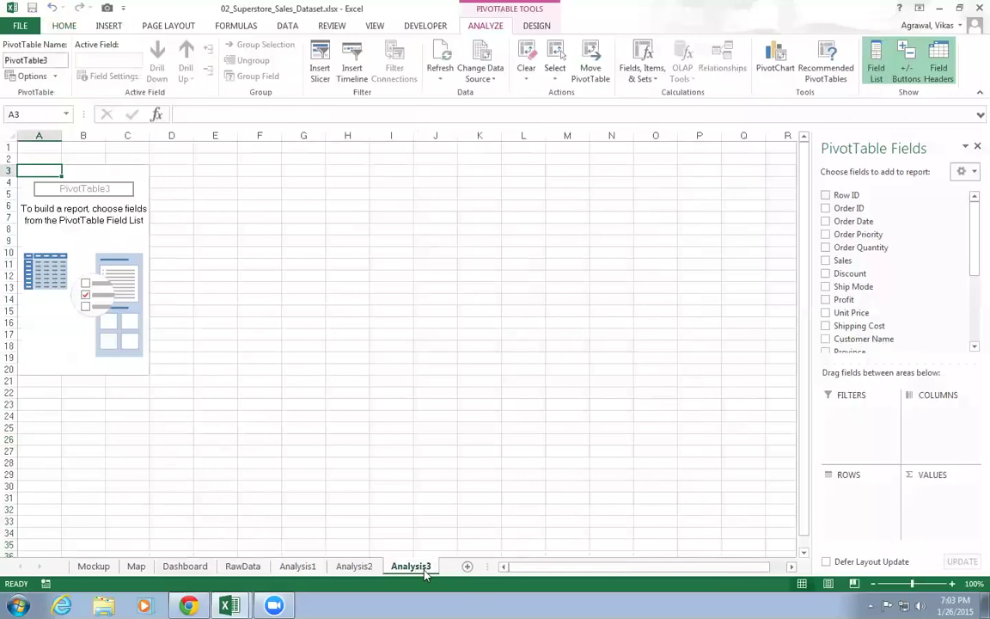
- Add Sales as a summed value and Manager as the row field of the Analysis3 PivotTable
drag(973, 261, 967, 287)
drag(877, 225, 856, 512)
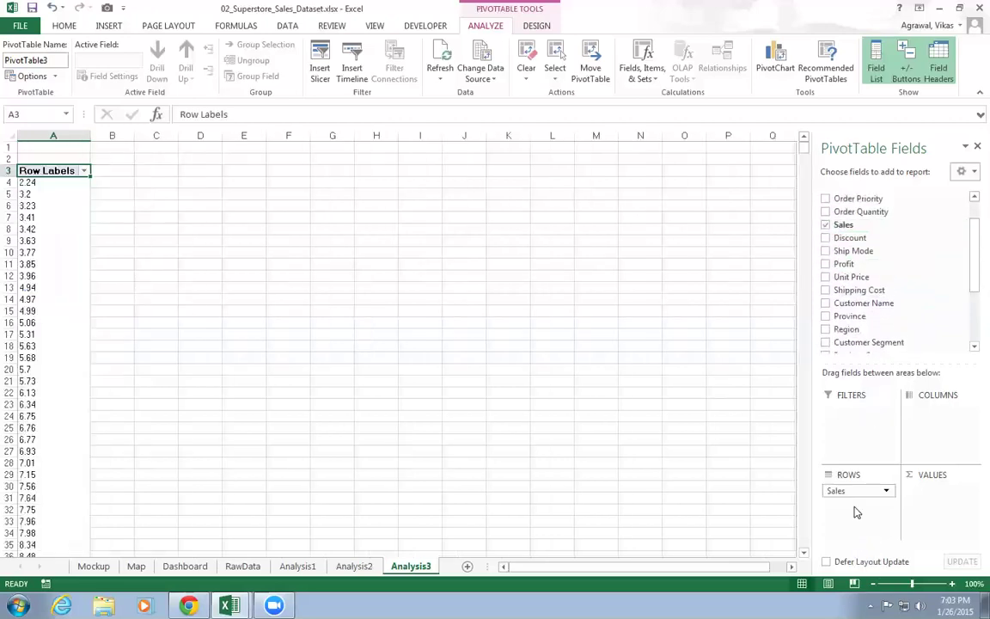
drag(858, 490, 945, 499)
drag(971, 284, 969, 336)
drag(853, 328, 842, 505)
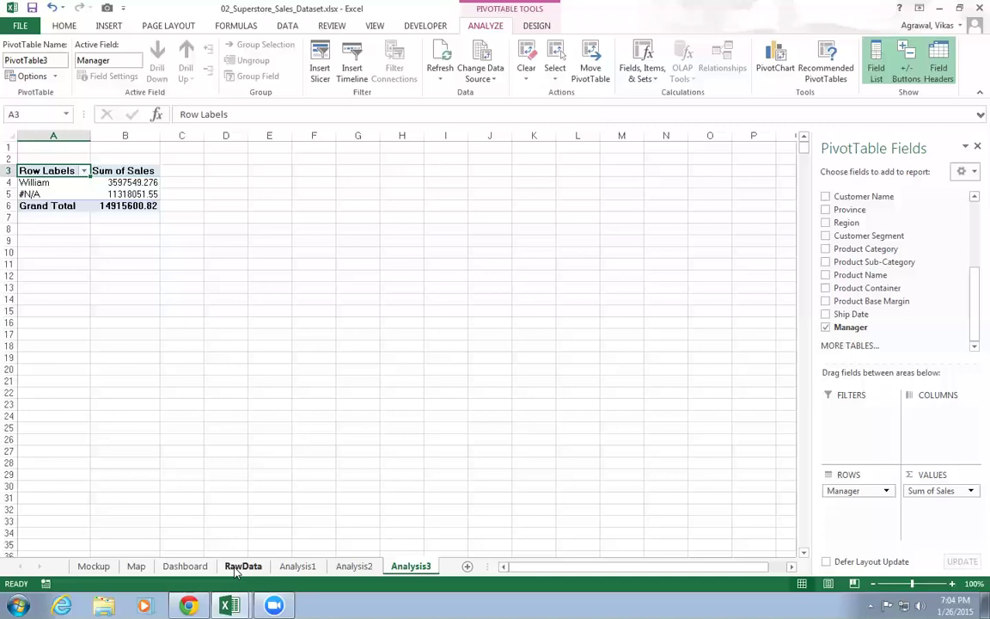
- Examine the Manager lookup formula in V2 on RawData and the values in the Region column it refers to
click(242, 566)
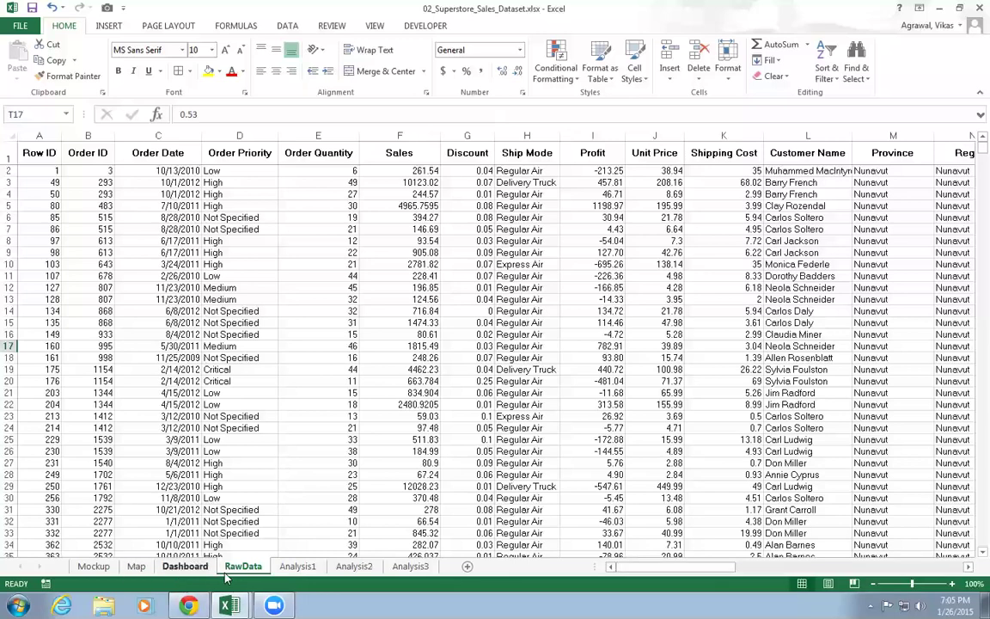
drag(674, 567, 955, 550)
click(821, 155)
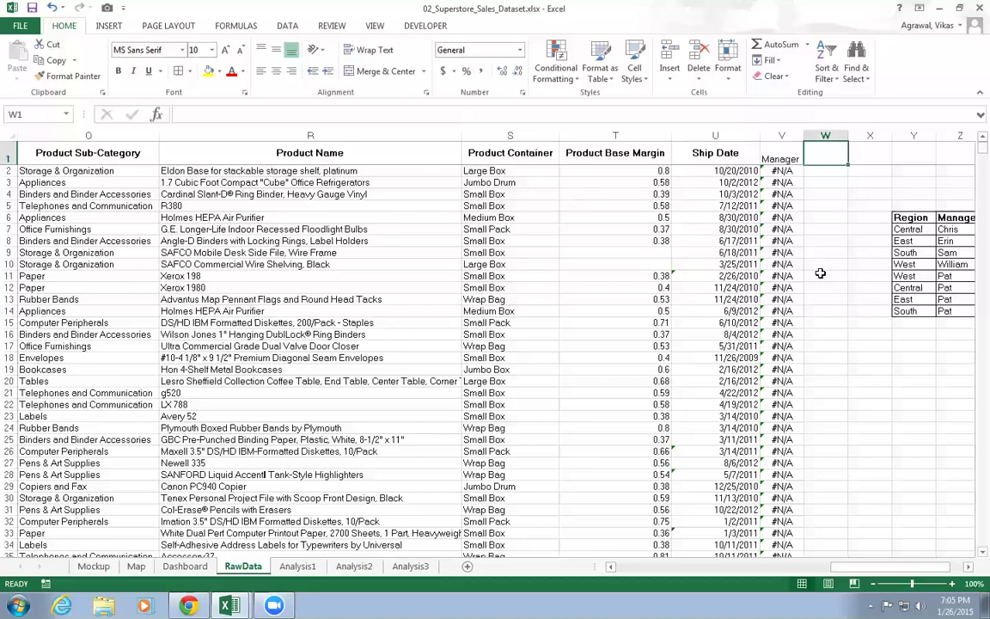
click(779, 171)
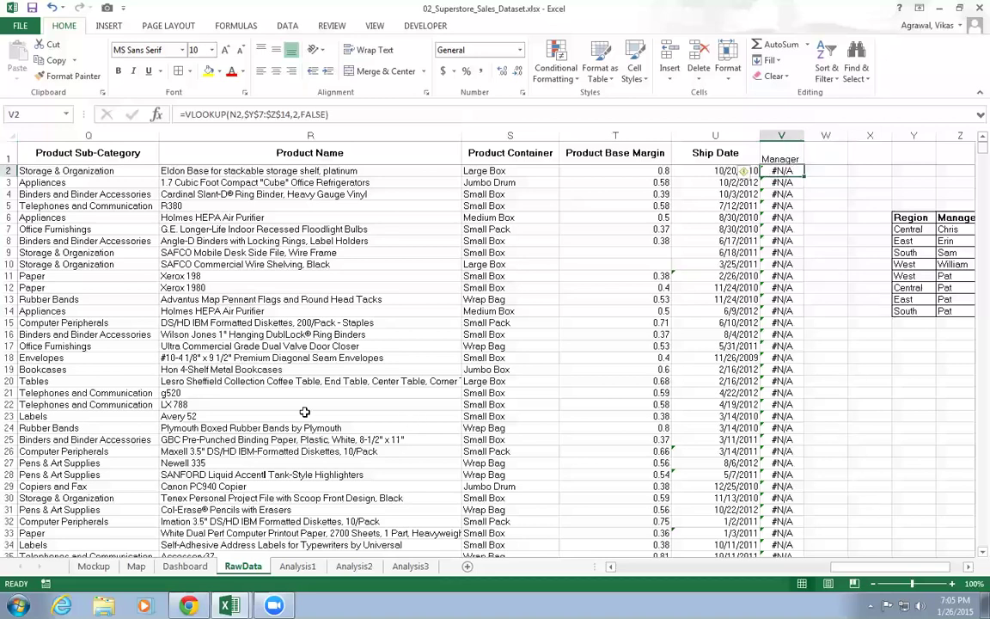
drag(871, 564, 771, 587)
scroll(305, 274, down, 7)
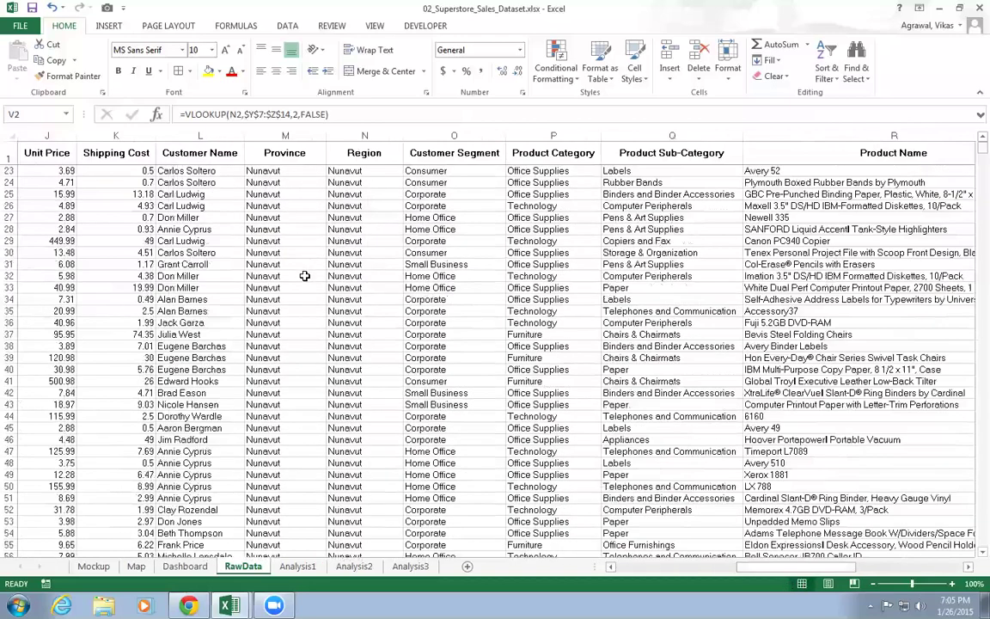
scroll(304, 275, down, 20)
scroll(304, 275, up, 7)
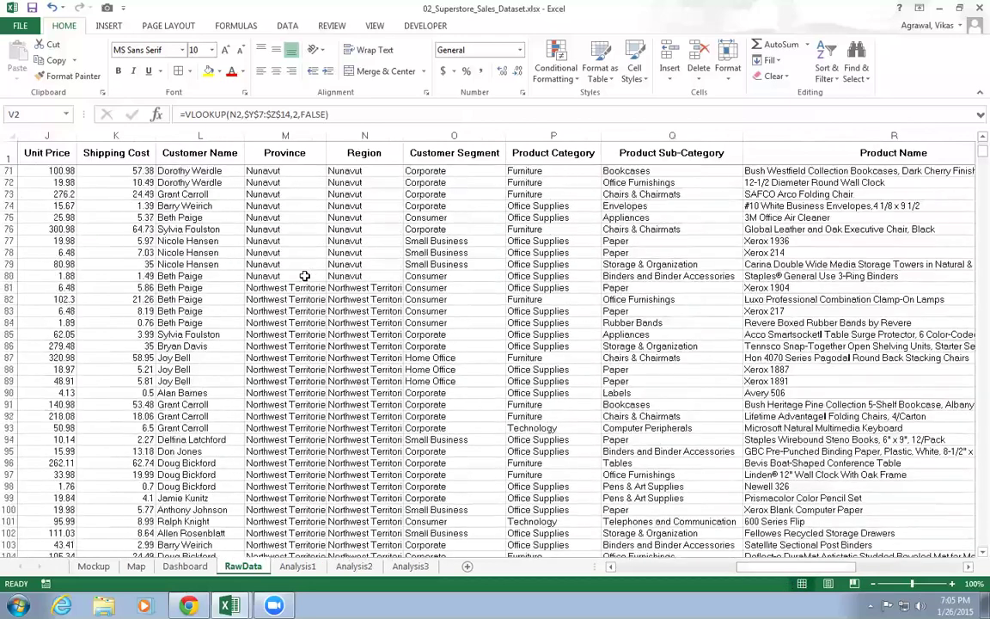
- Autofit RawData's Province column and widen the Region column to fit its longest names, checking the values further down
click(327, 154)
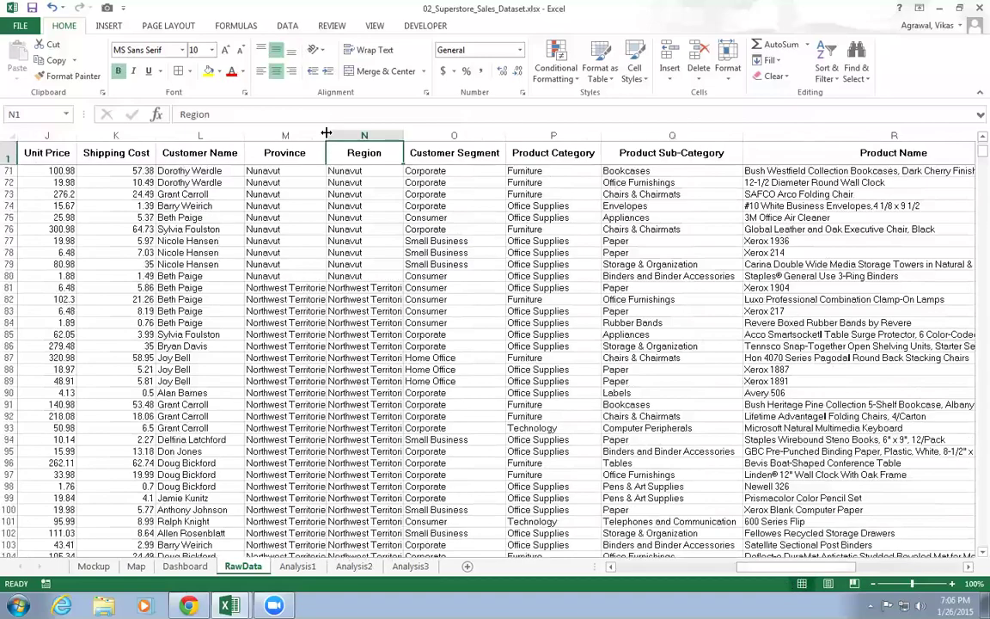
double_click(326, 134)
scroll(331, 280, down, 6)
scroll(371, 318, down, 20)
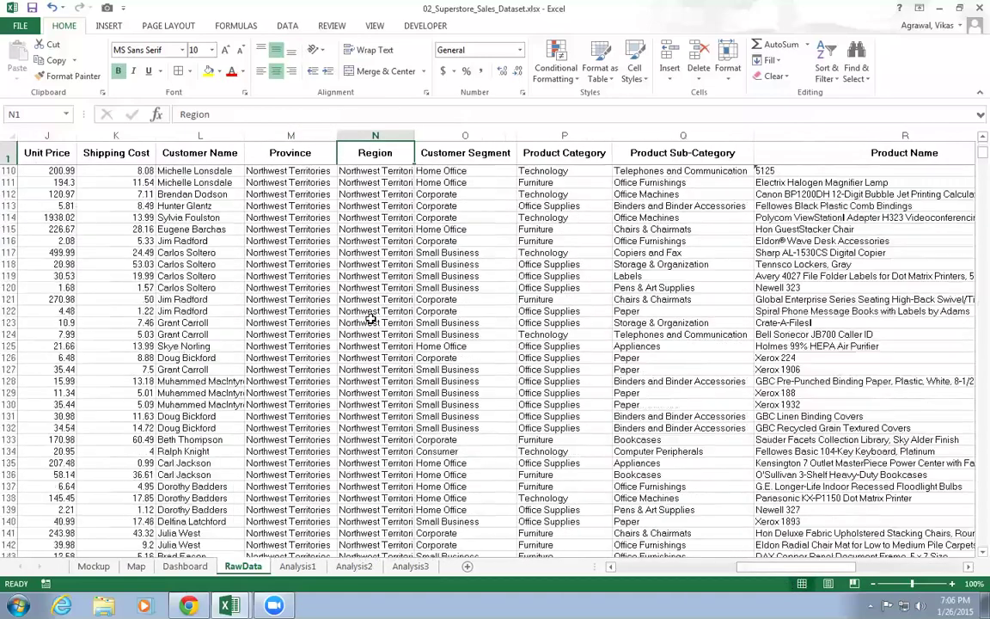
scroll(371, 318, down, 15)
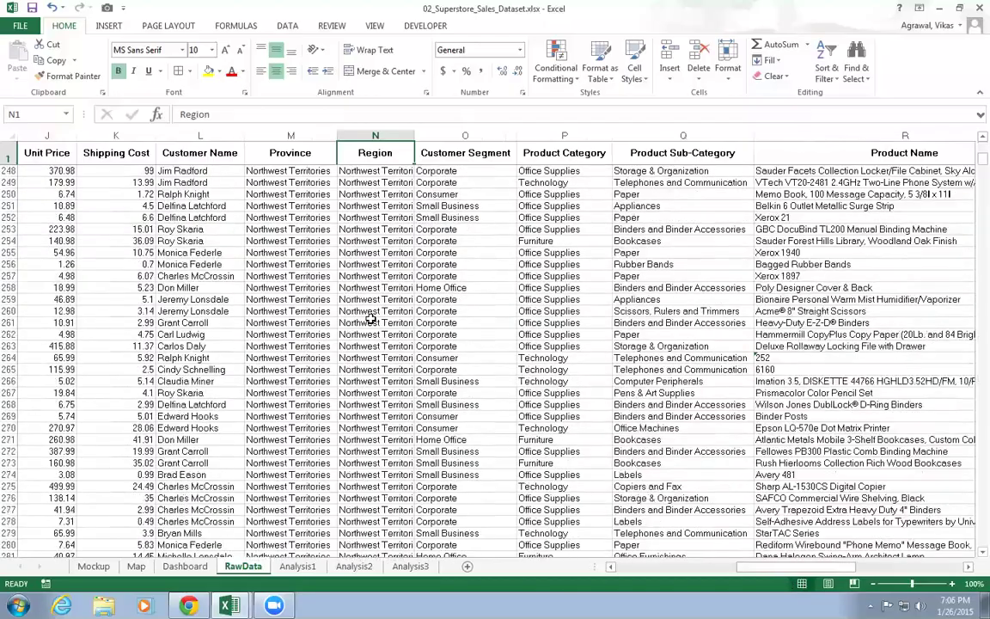
mouse_move(969, 156)
mouse_down()
mouse_move(969, 185)
mouse_move(969, 138)
mouse_up()
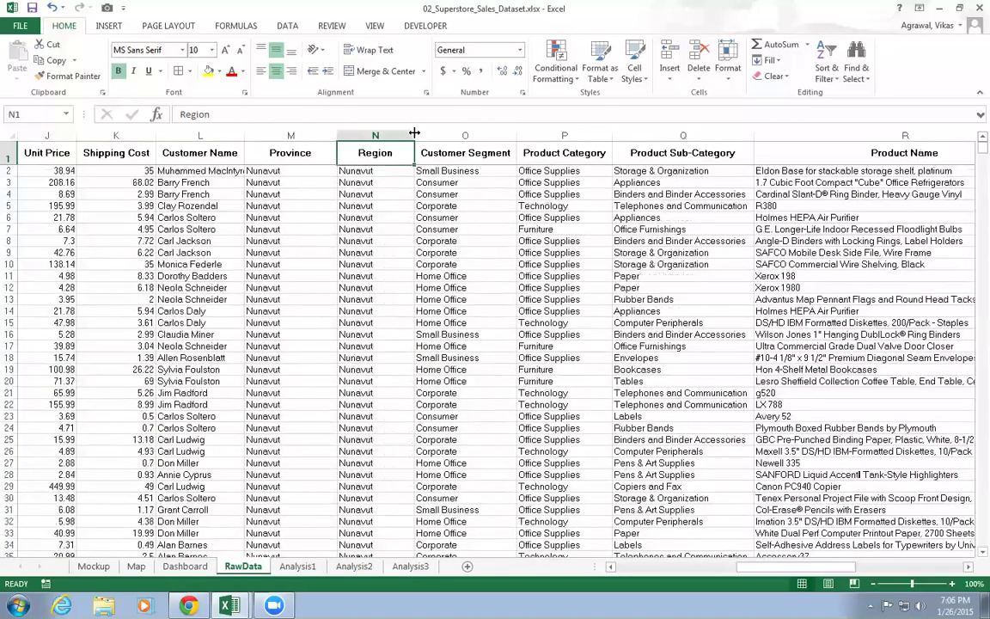
drag(414, 138, 428, 137)
drag(969, 152, 974, 131)
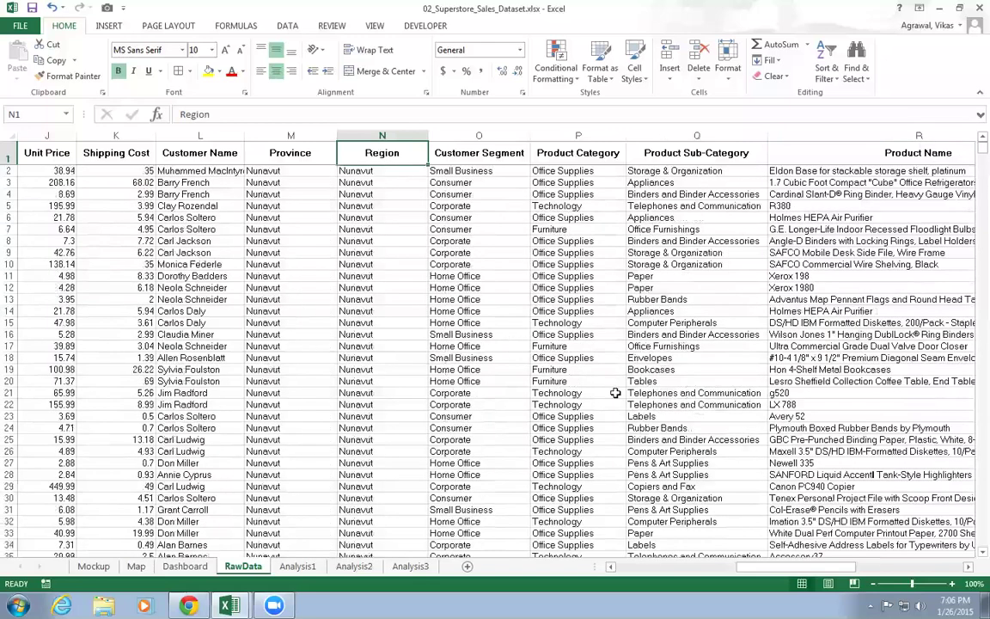
drag(837, 565, 786, 575)
- Replace Manager with Region as the row field of the Analysis3 PivotTable
click(414, 567)
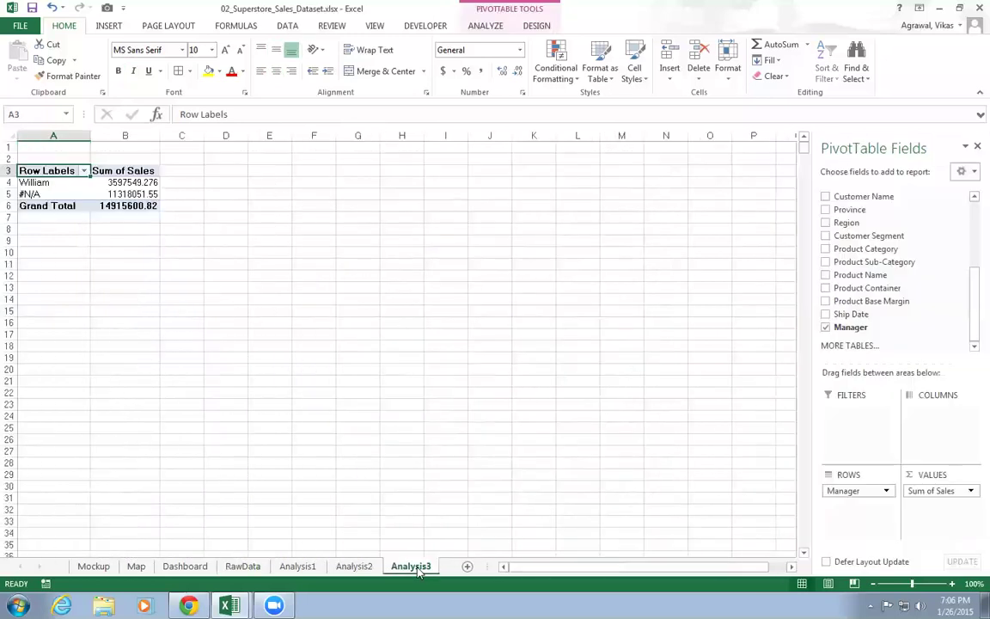
drag(870, 492, 954, 271)
drag(850, 223, 862, 497)
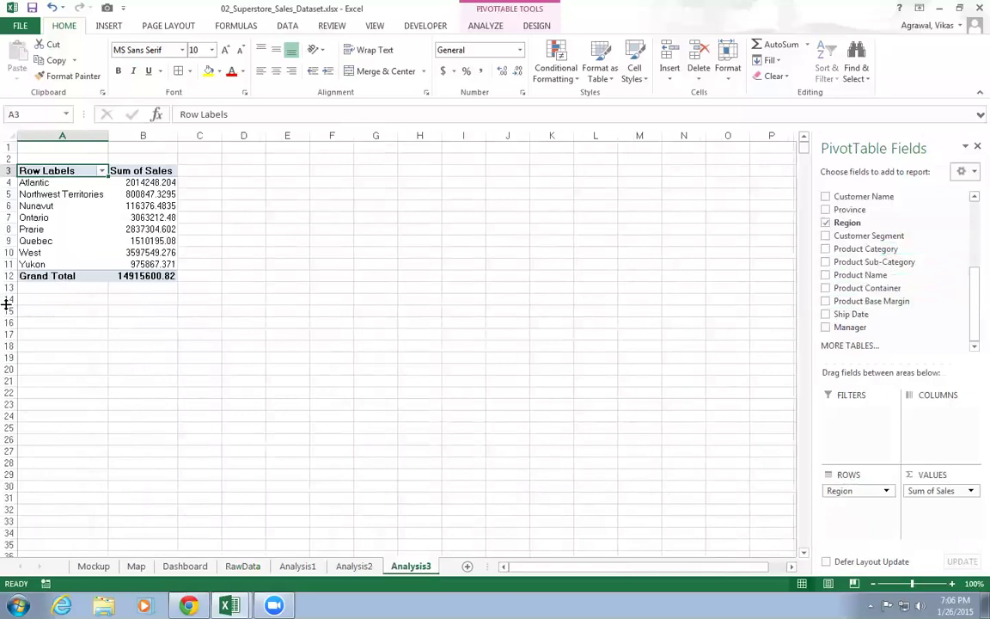
- Copy the eight region names from the Analysis3 PivotTable and paste them as values into RawData starting at X7
drag(36, 182, 47, 264)
key(ctrl+c)
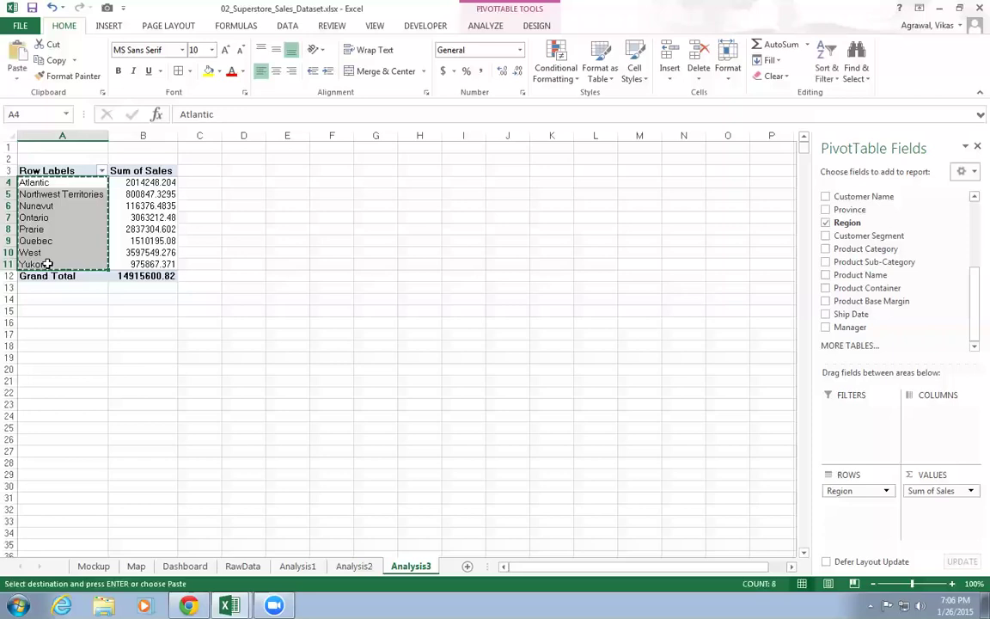
click(243, 571)
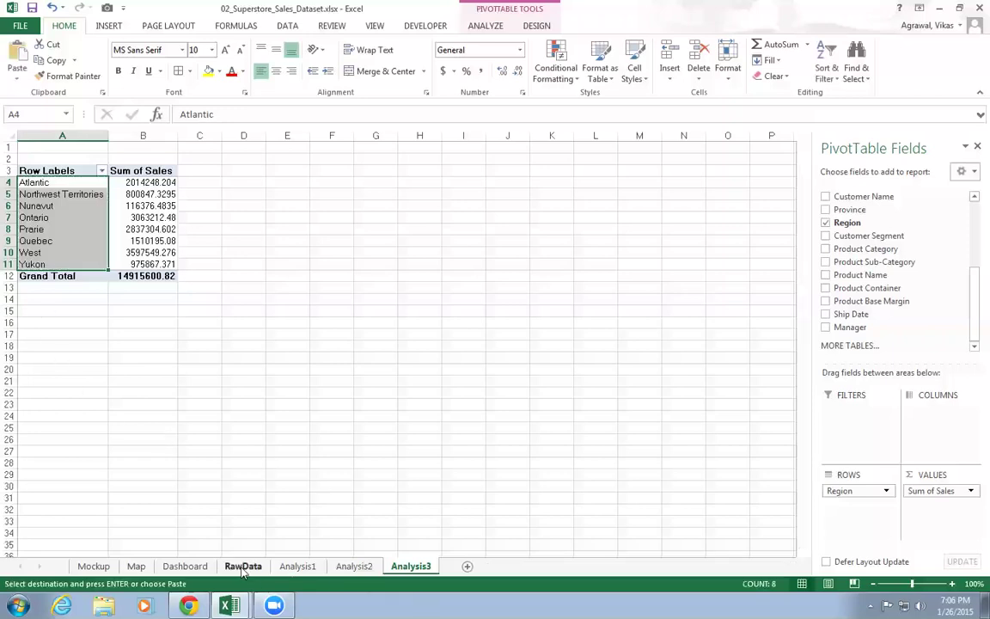
drag(893, 566, 946, 564)
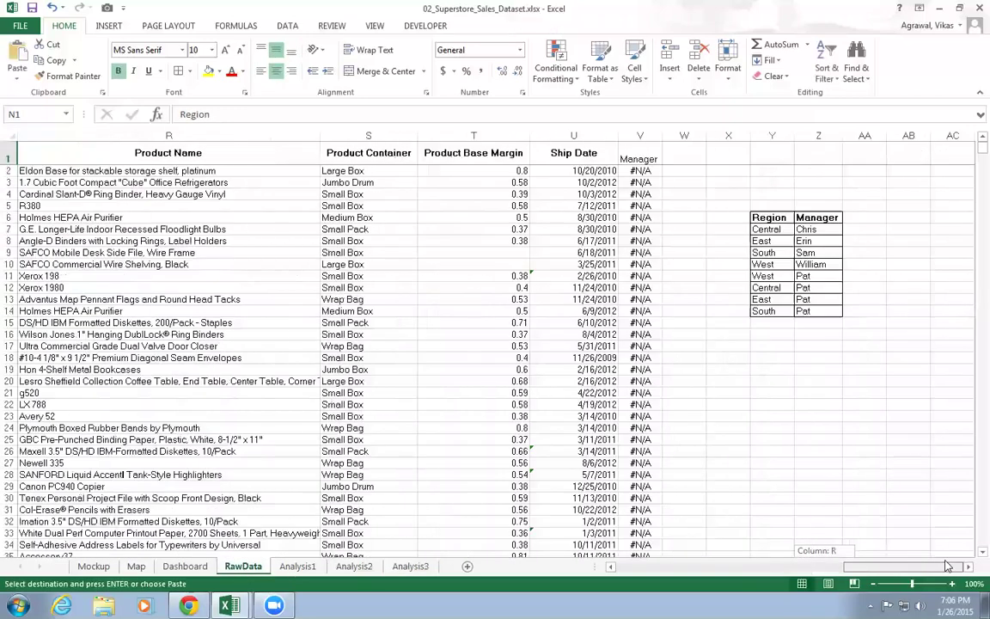
right_click(723, 234)
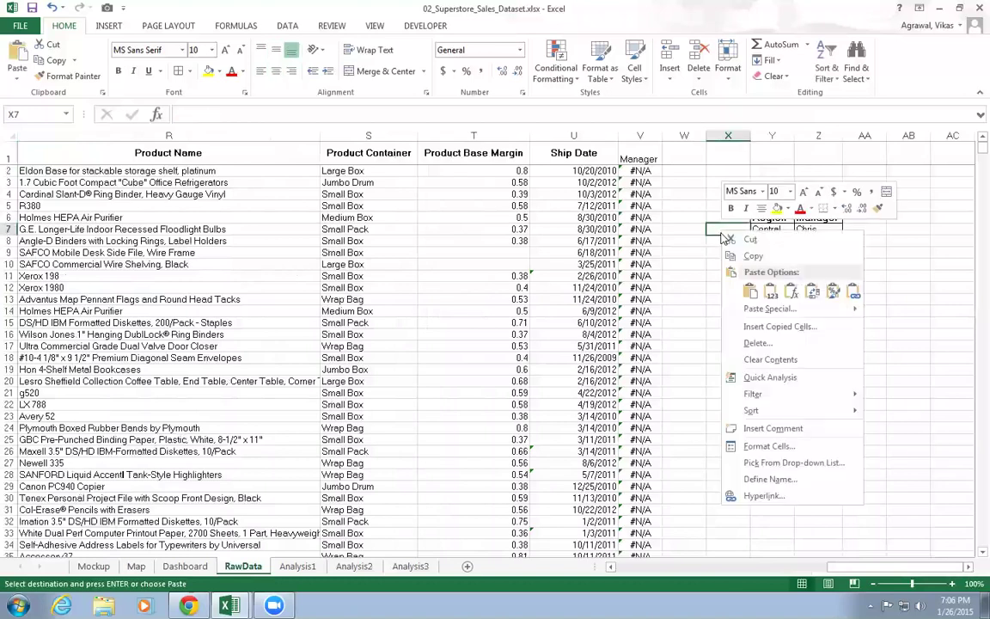
click(770, 292)
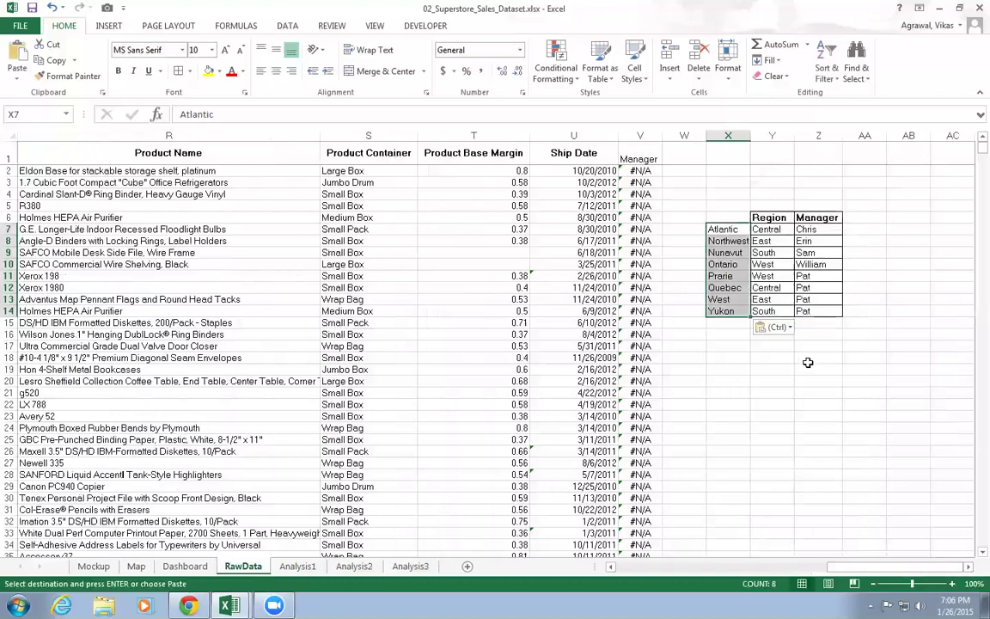
- Move the region names from X7:X14 into Y7:Y14, overwriting the lookup table's old regions
click(722, 230)
drag(722, 231, 726, 311)
key(ctrl+c)
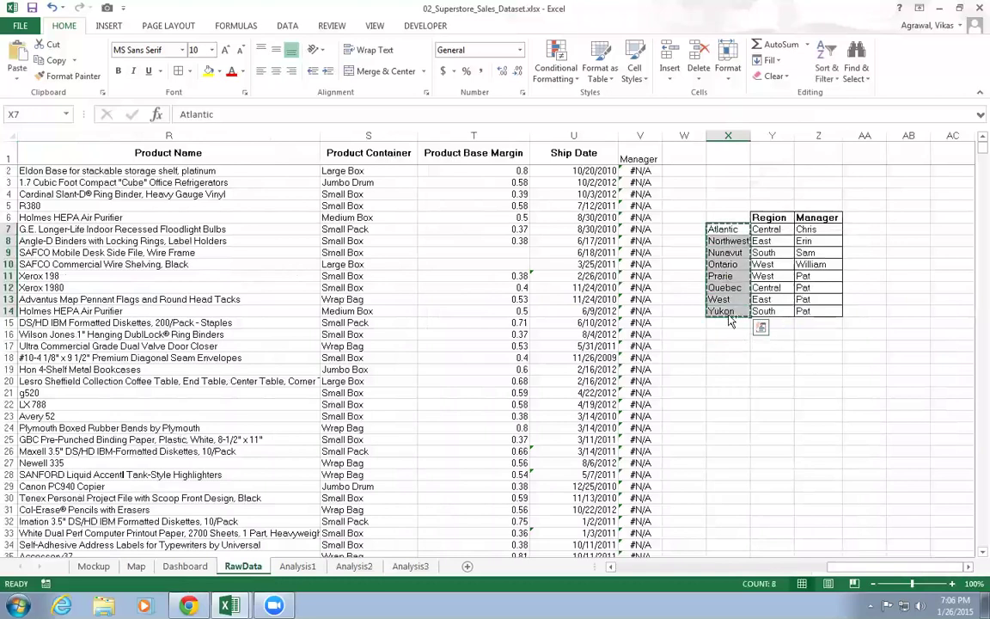
drag(765, 231, 763, 311)
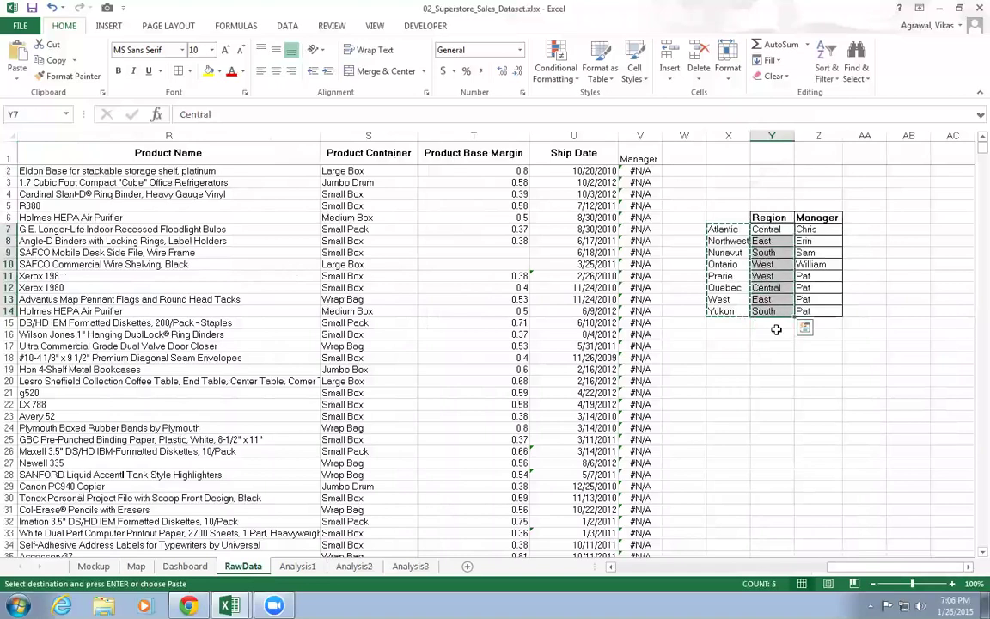
key(Return)
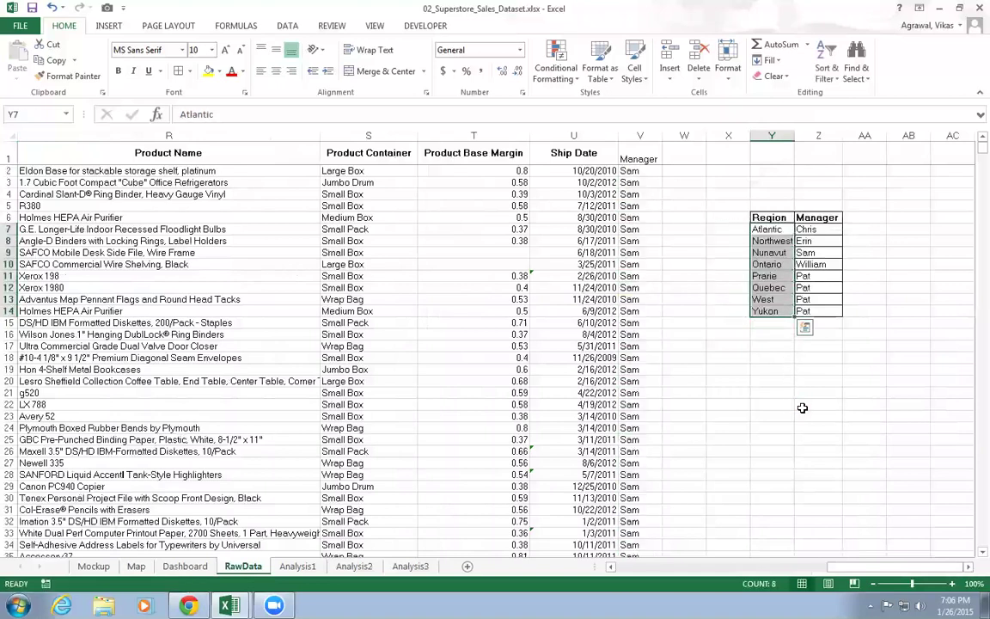
- Apply all borders to the Region and Manager lookup table in Y6:Z14
click(801, 407)
drag(769, 217, 807, 311)
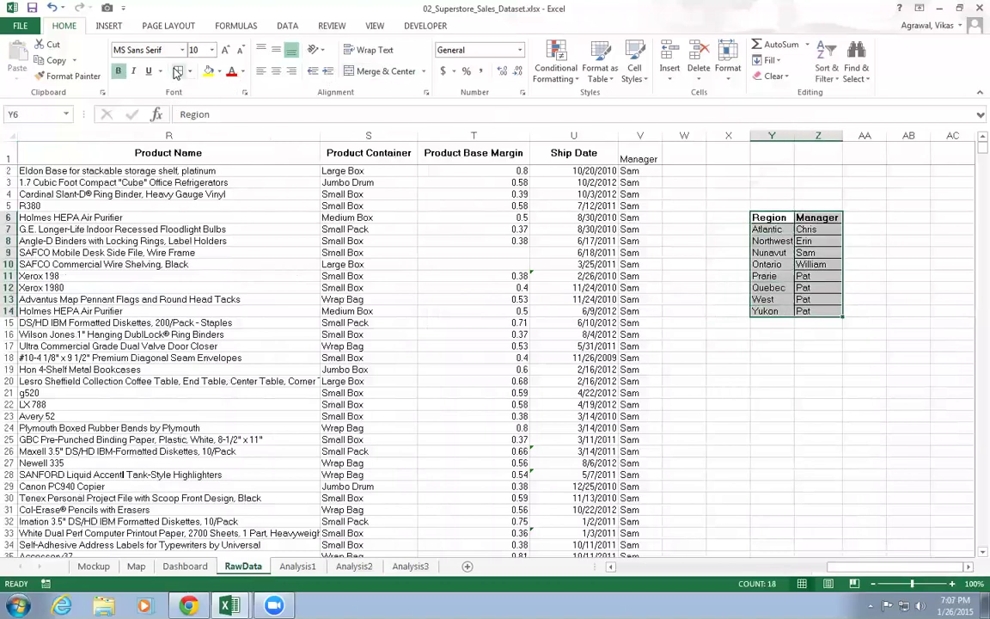
click(828, 405)
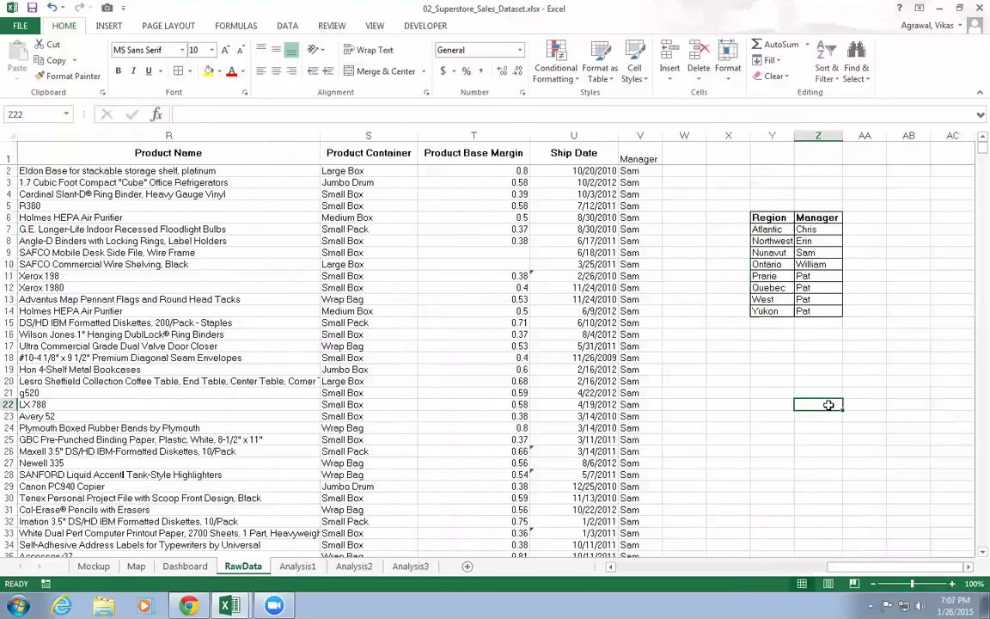
click(759, 380)
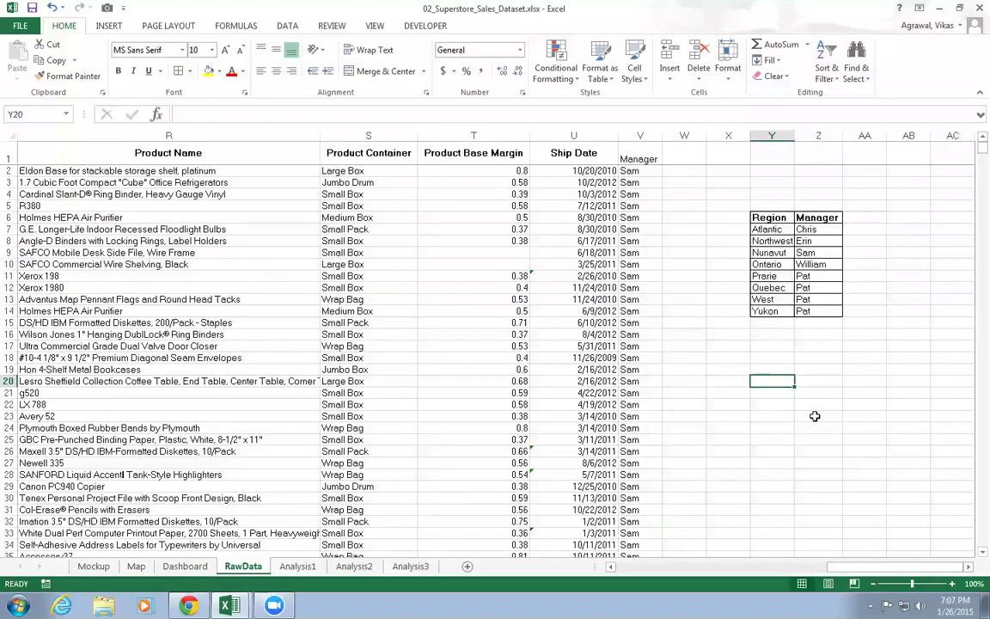
scroll(815, 416, down, 8)
scroll(815, 416, up, 8)
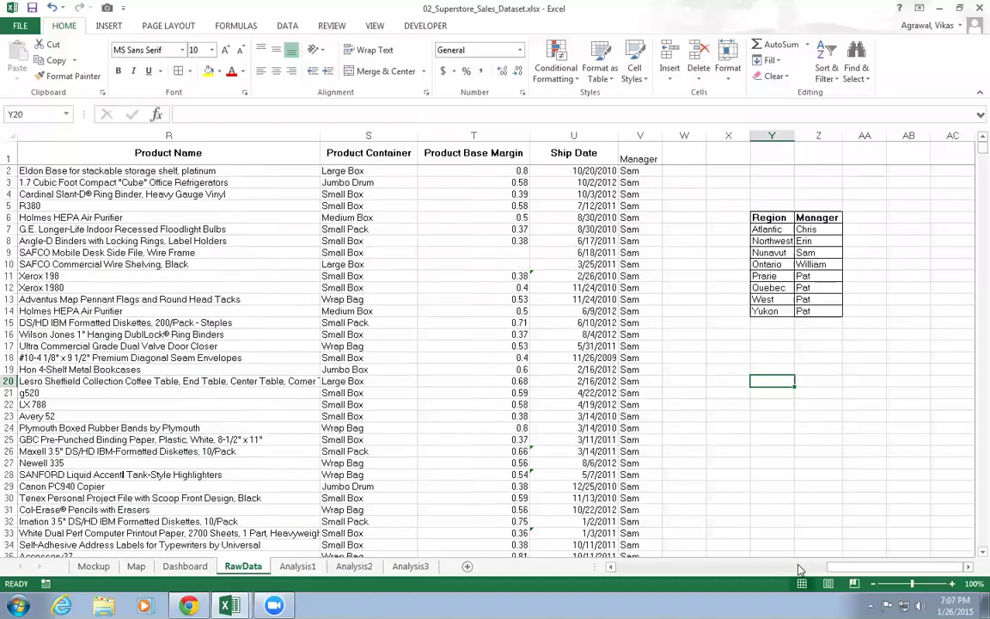
click(675, 157)
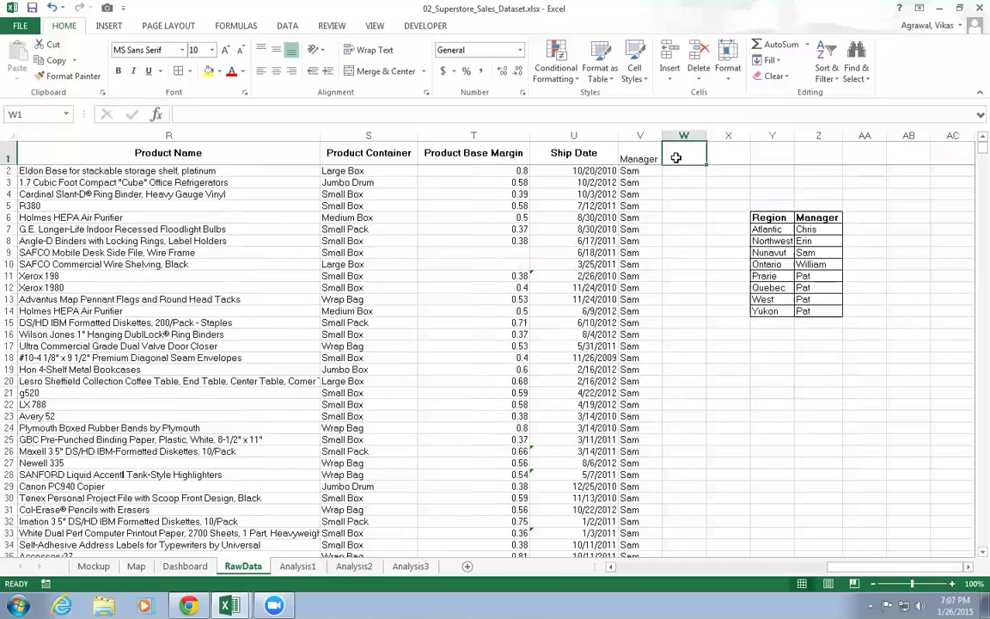
- Replace the Analysis3 PivotTable's Region and Sum of Sales fields with Sales as the only row field, sorted largest to smallest
drag(837, 567, 679, 589)
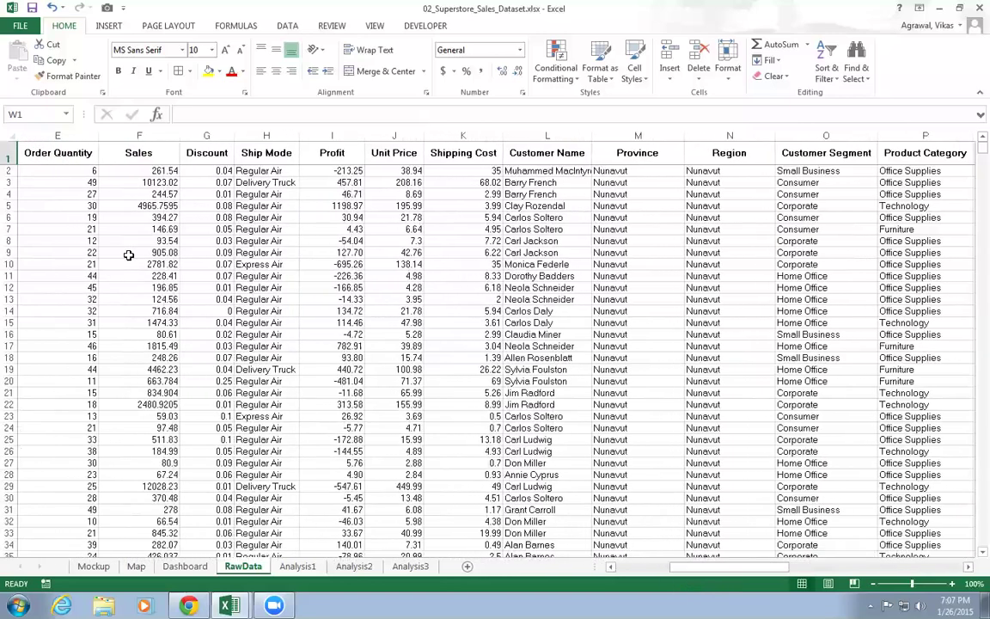
click(397, 570)
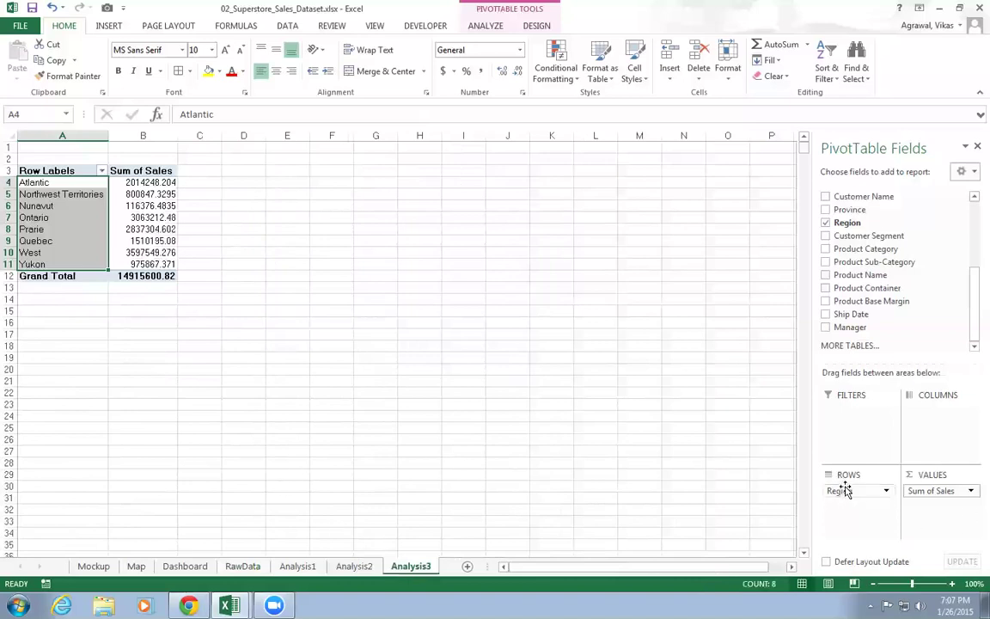
drag(845, 493, 954, 274)
drag(926, 494, 839, 513)
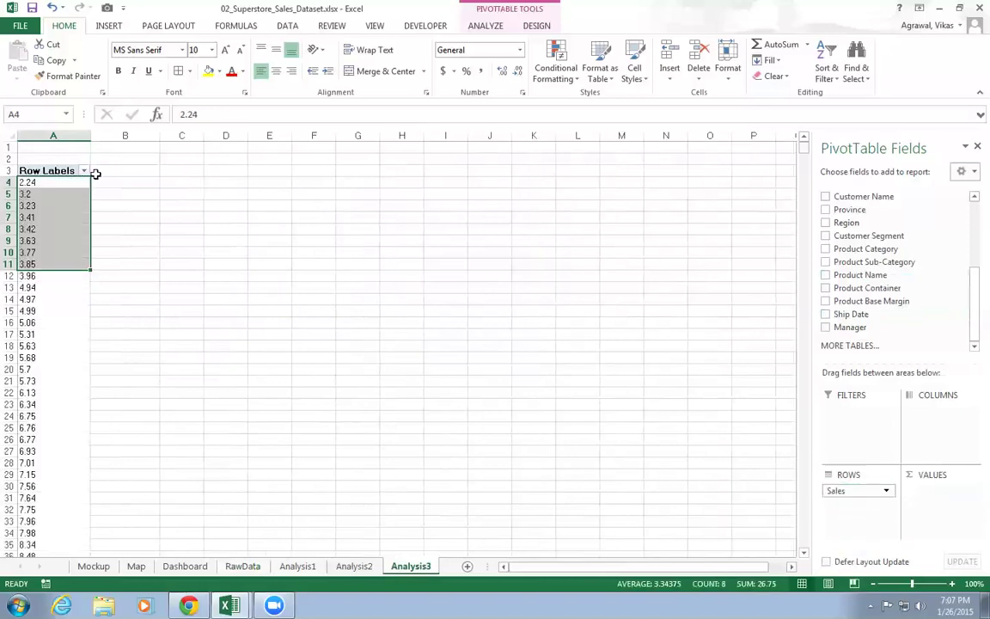
click(287, 27)
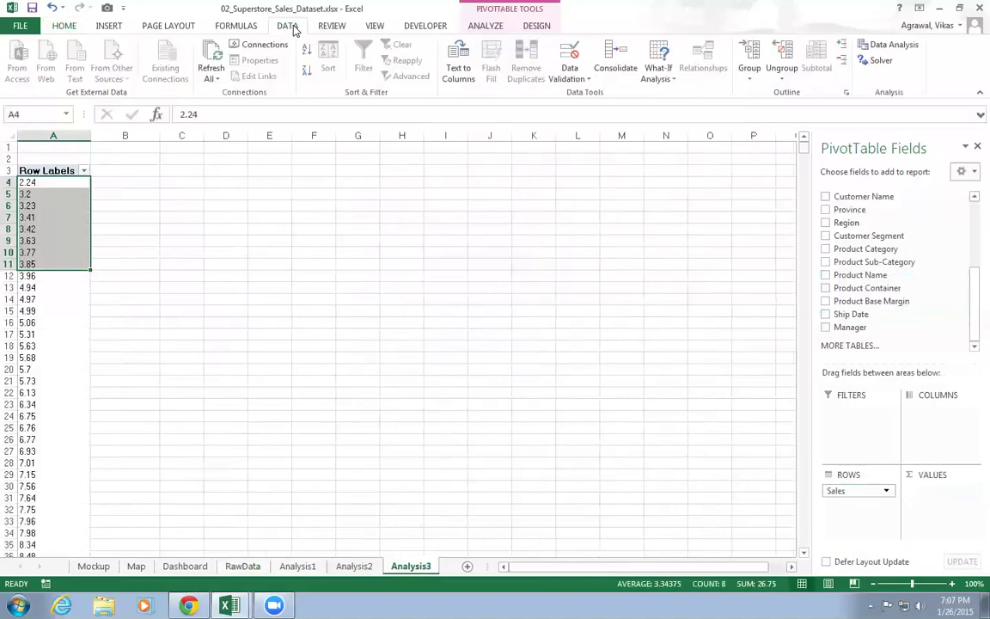
click(307, 72)
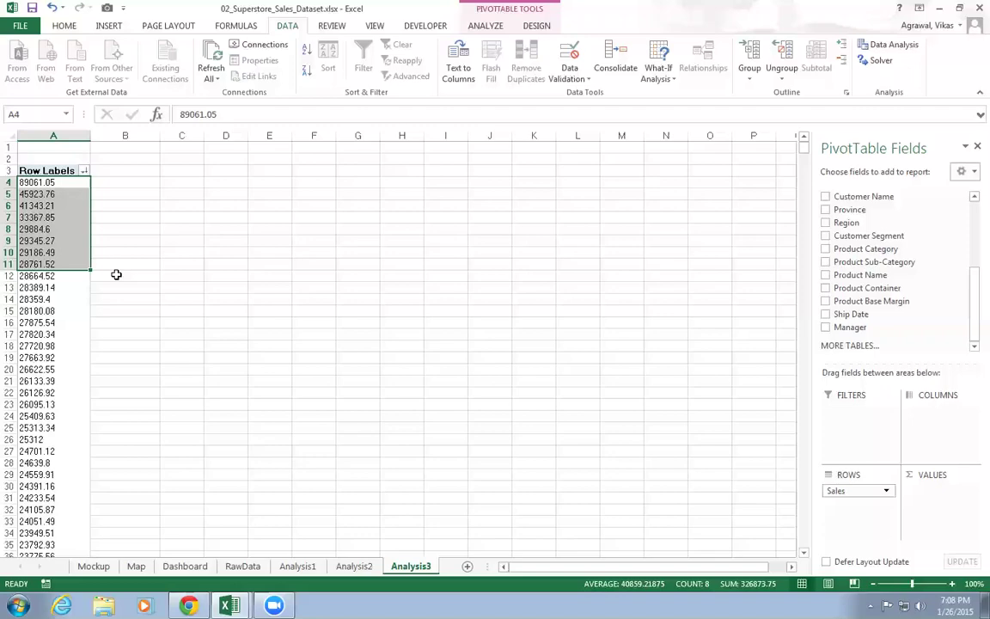
- Add the column heading Sales Performance in cell W1 of the RawData sheet
click(242, 565)
drag(739, 567, 944, 561)
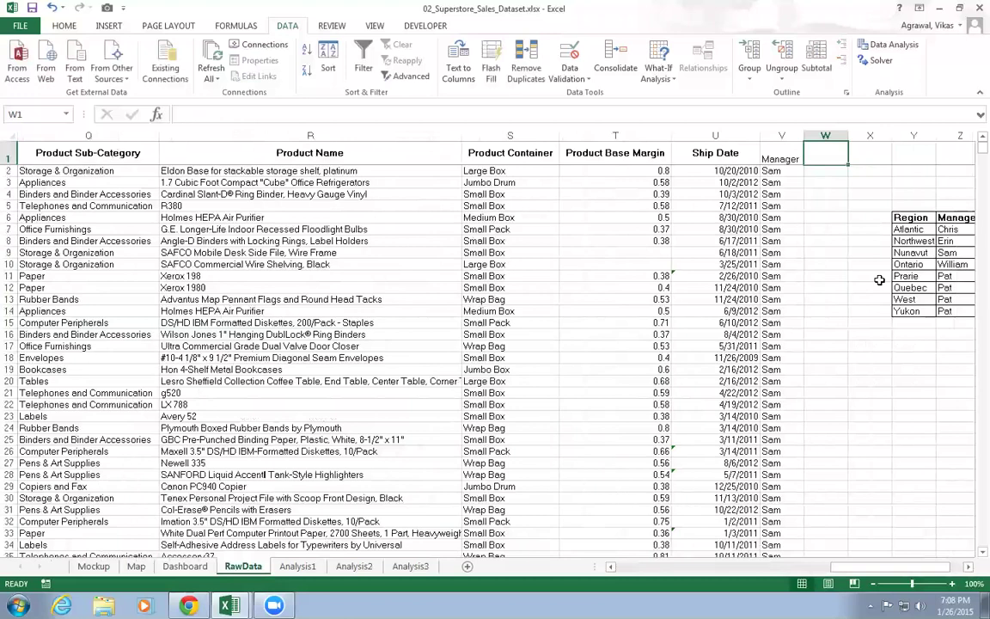
text(S)
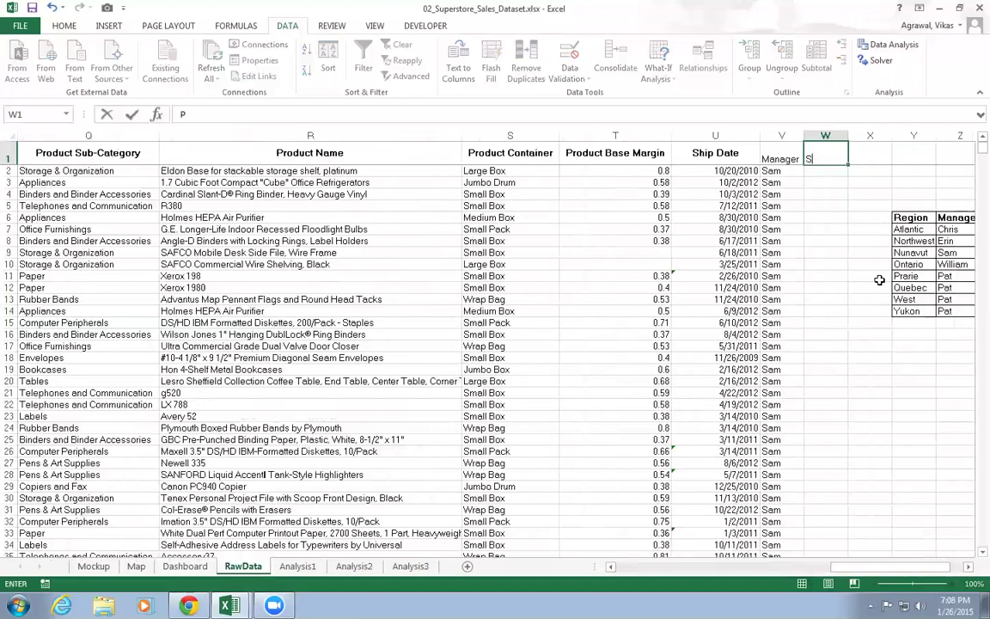
text(ales Perfor)
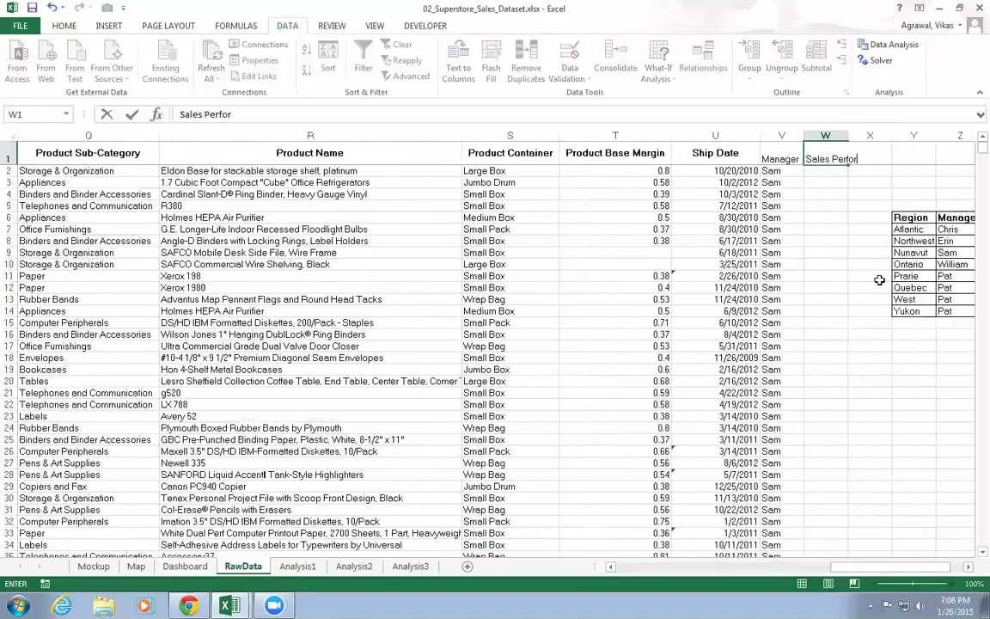
text(mance)
key(Return)
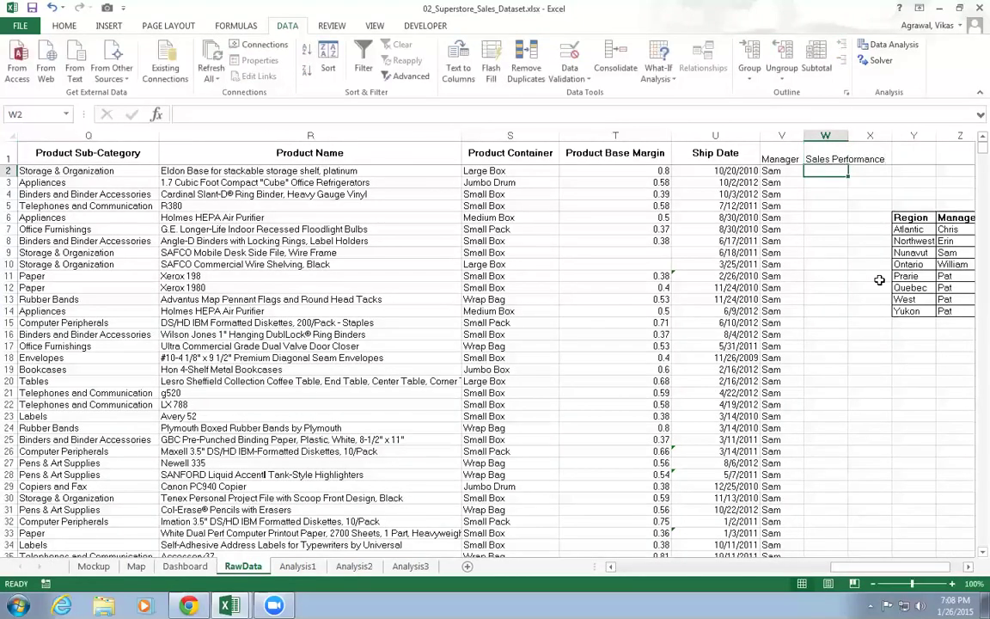
- Begin an IF formula in W2 that returns "Excellent" when the row's sales value in F2 is above 75000
text(=if)
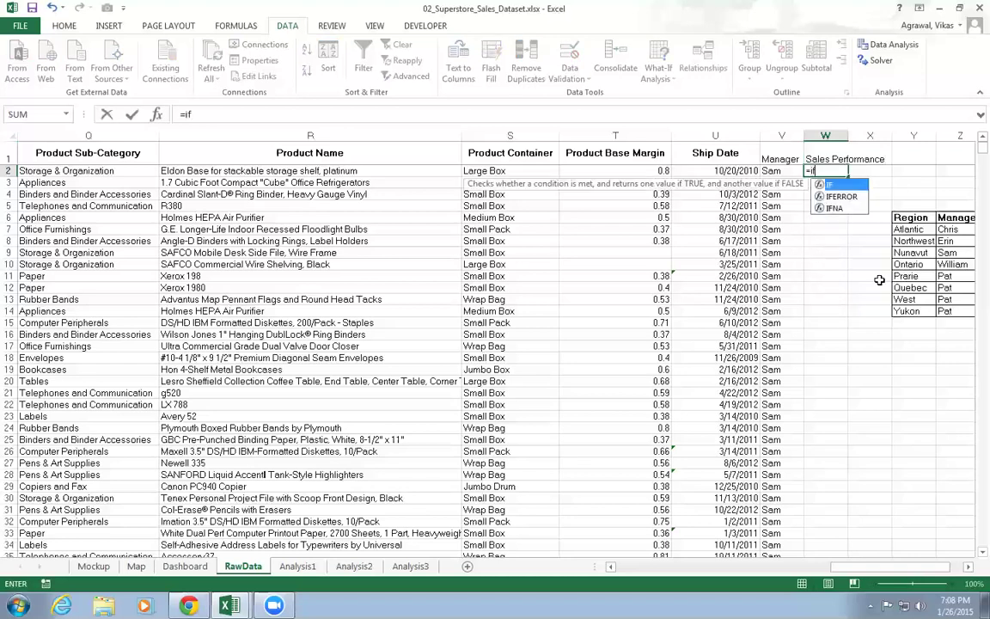
text(()
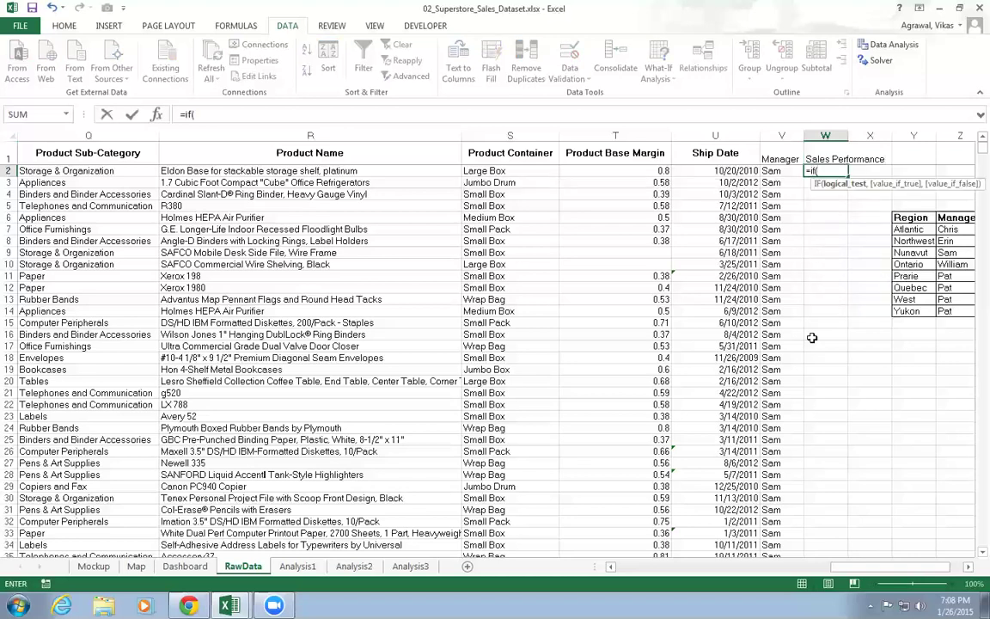
drag(848, 567, 696, 596)
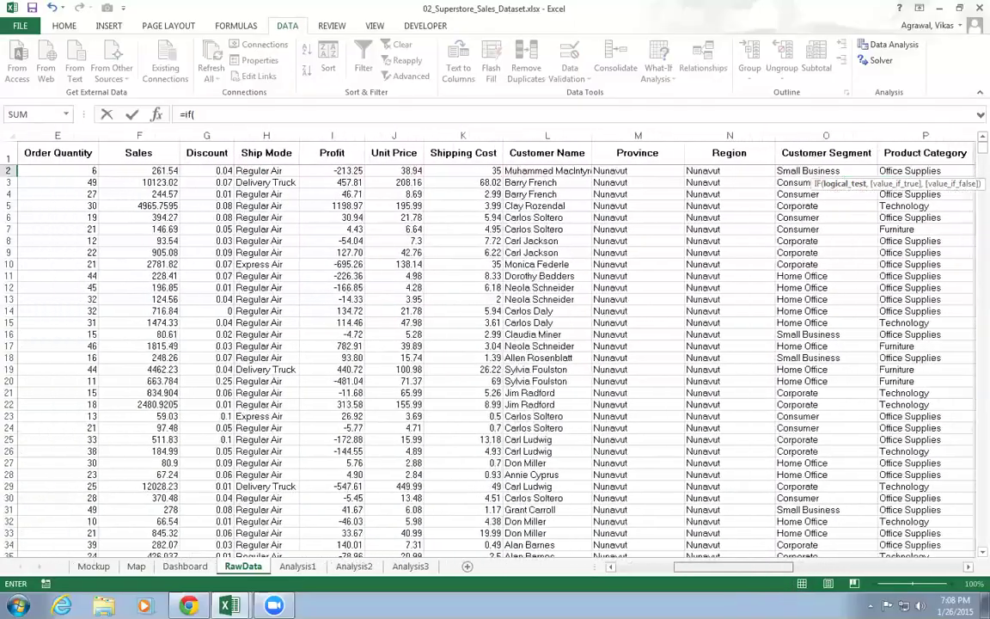
click(143, 170)
drag(769, 566, 944, 560)
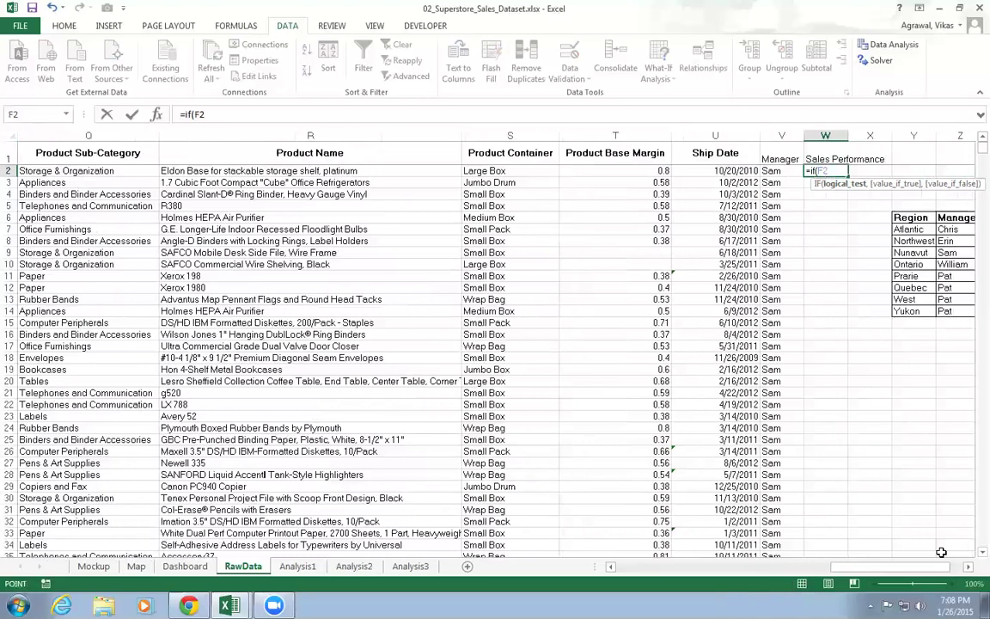
text(>75000,)
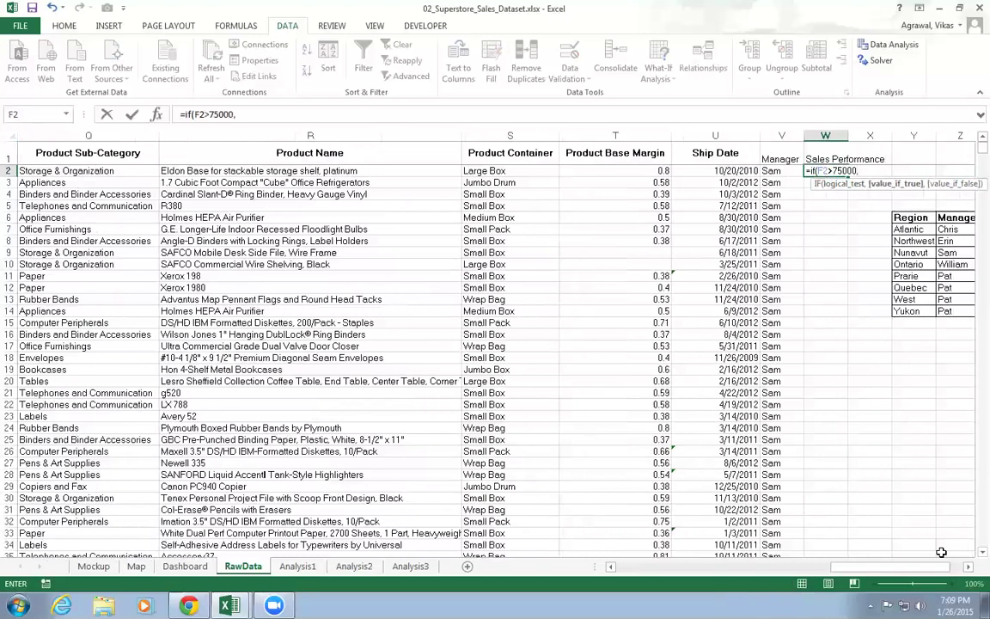
text("Excellent",)
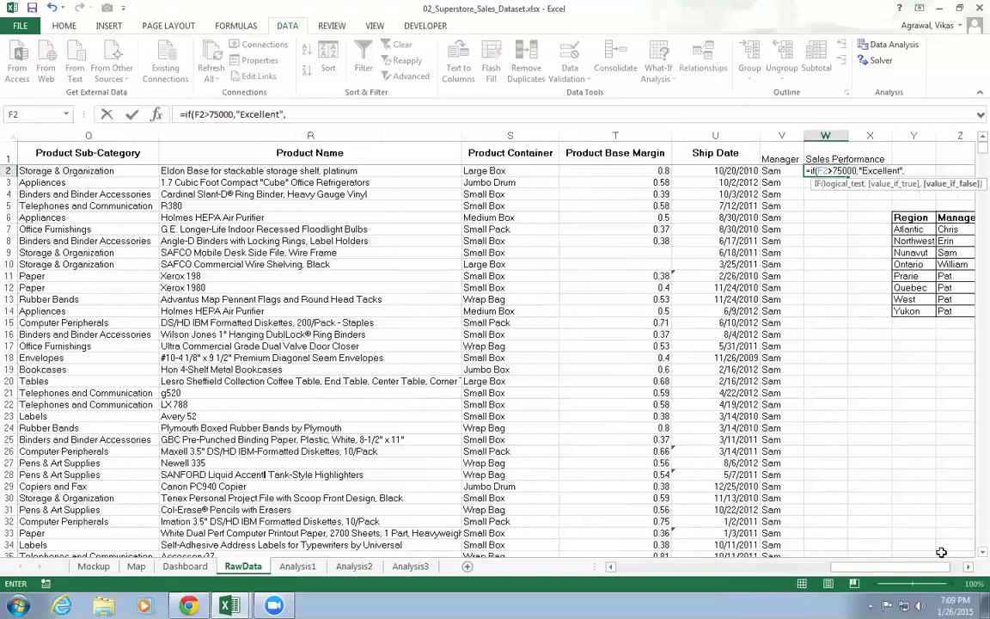
- Complete the W2 formula with a nested IF that returns "Good" when F2 is above 25 and "Average" otherwise
text(if)
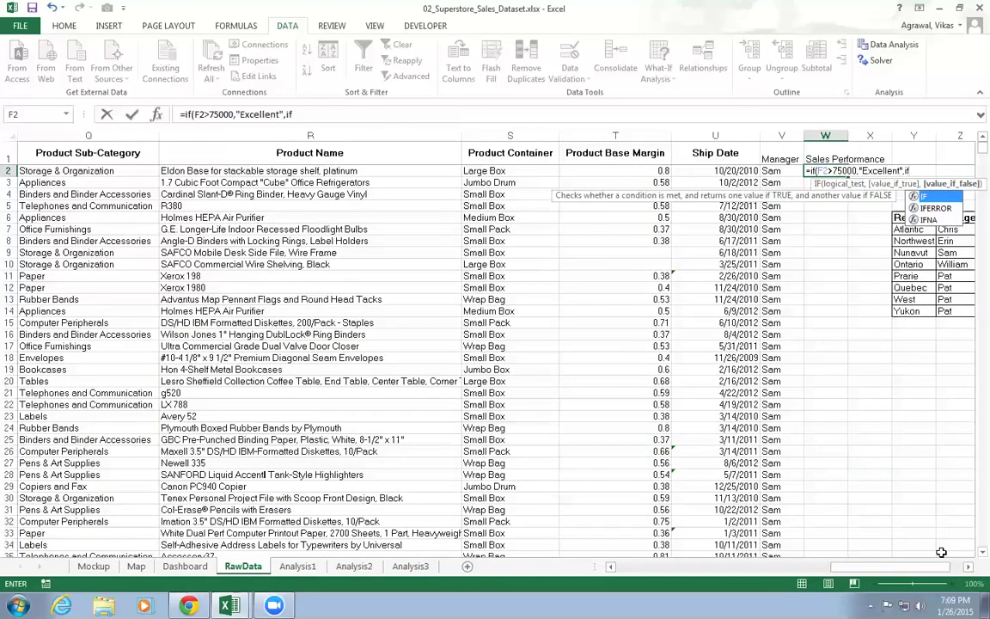
text(()
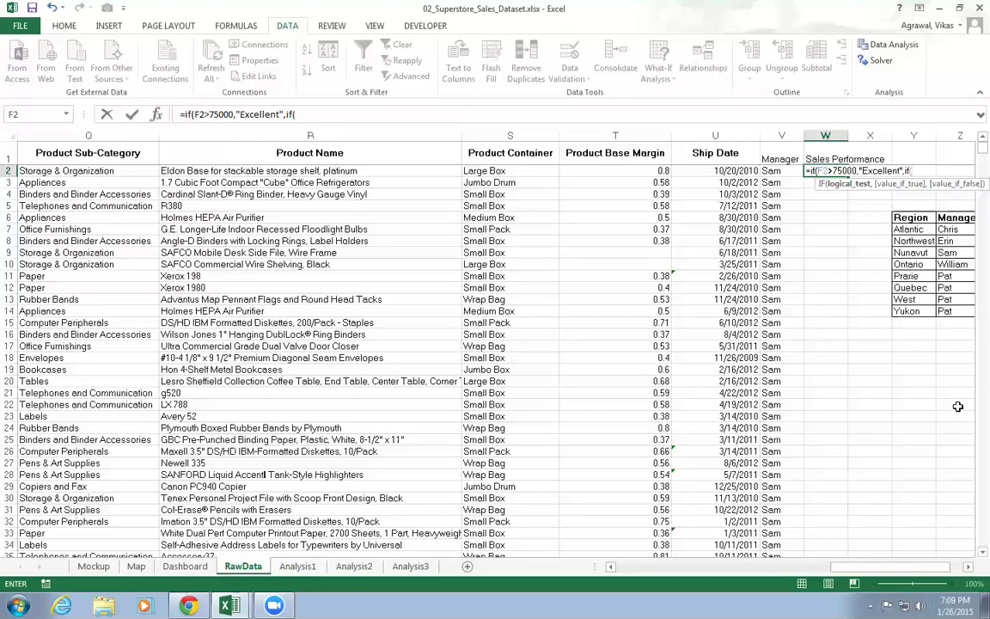
text(F)
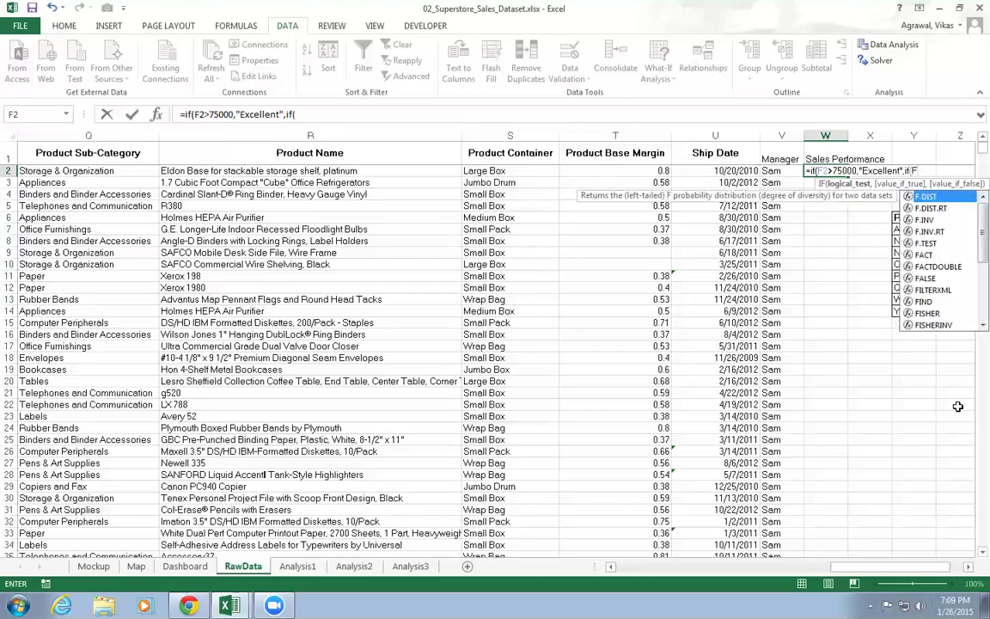
text(2>25,")
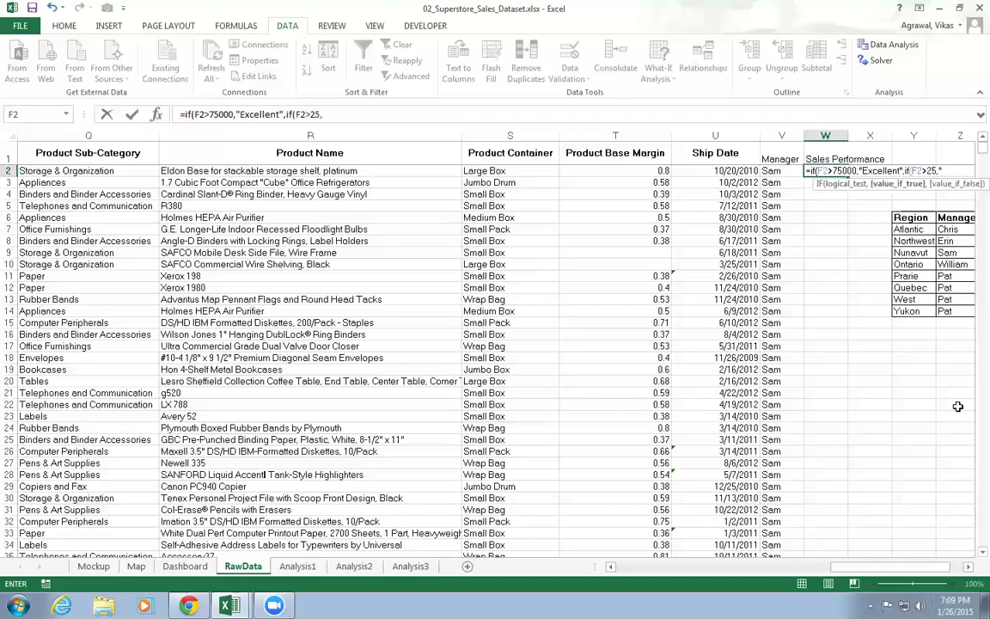
text(Good",)
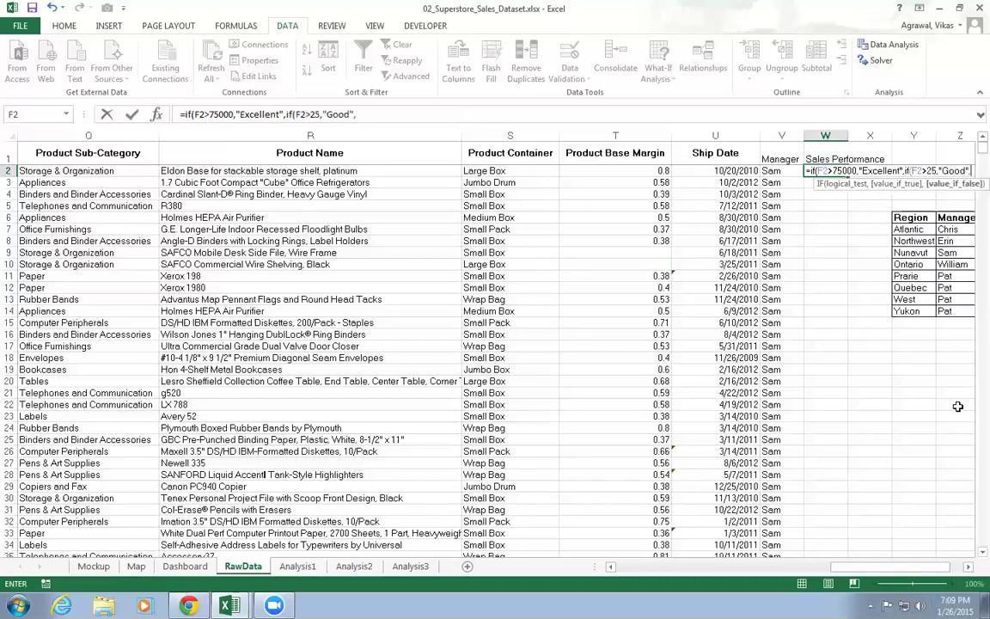
text("A)
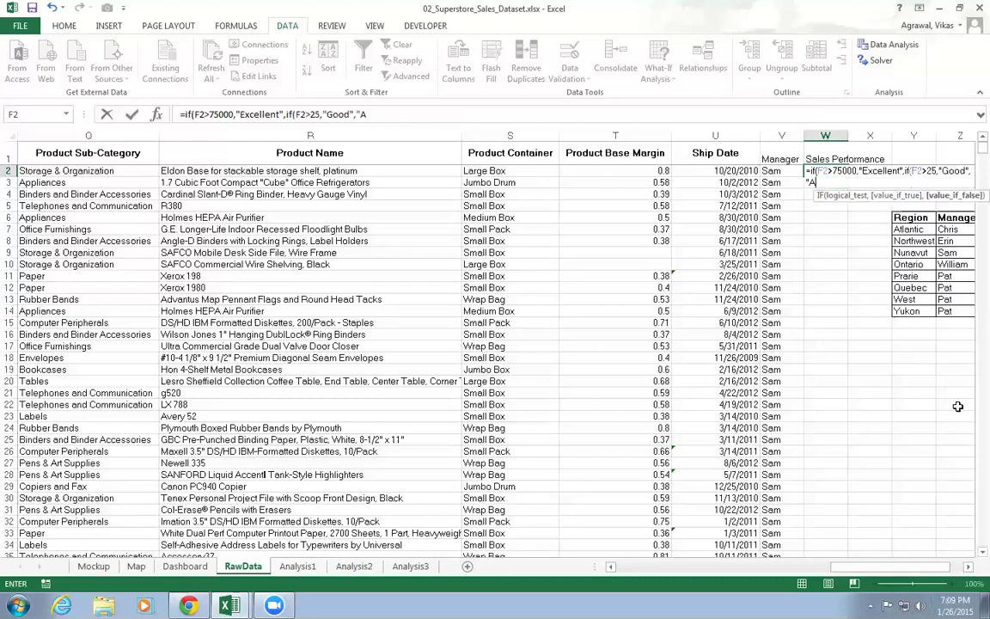
text(verage")
text()))
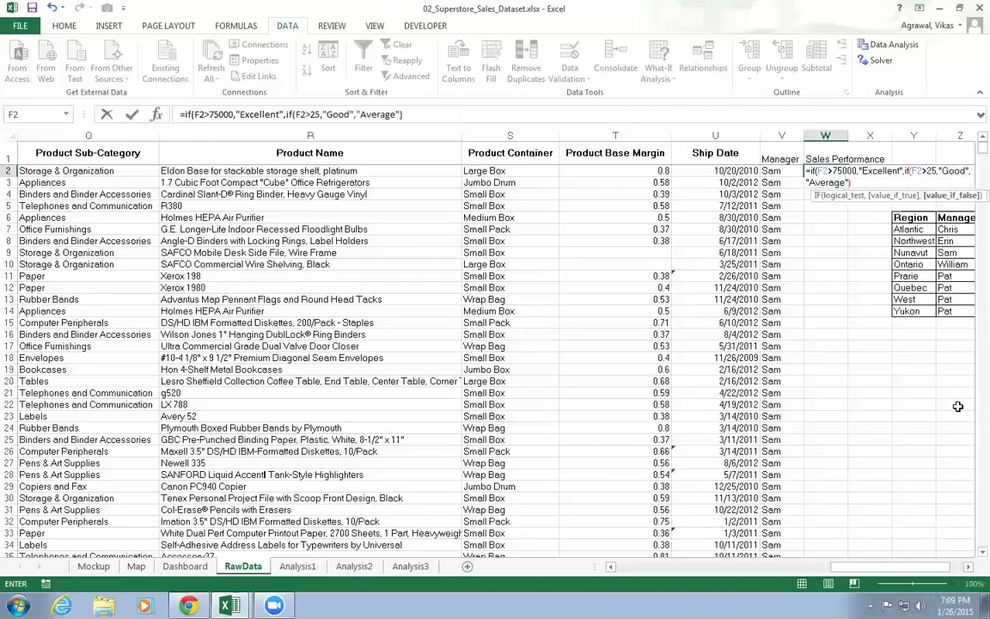
key(Return)
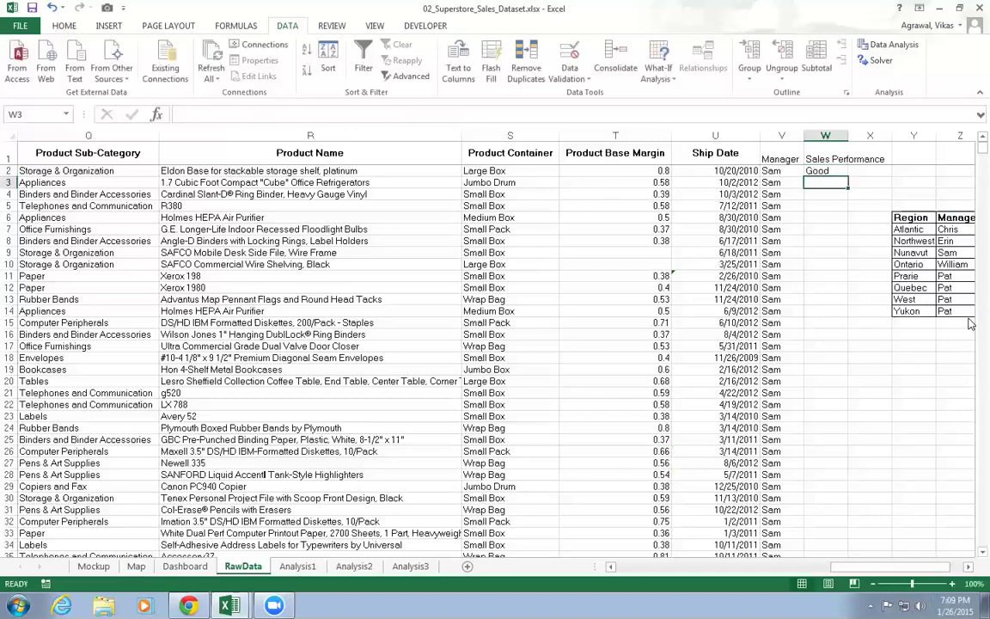
- Fill the W2 formula down all RawData rows and widen column W to fit its Sales Performance heading
click(842, 174)
double_click(844, 179)
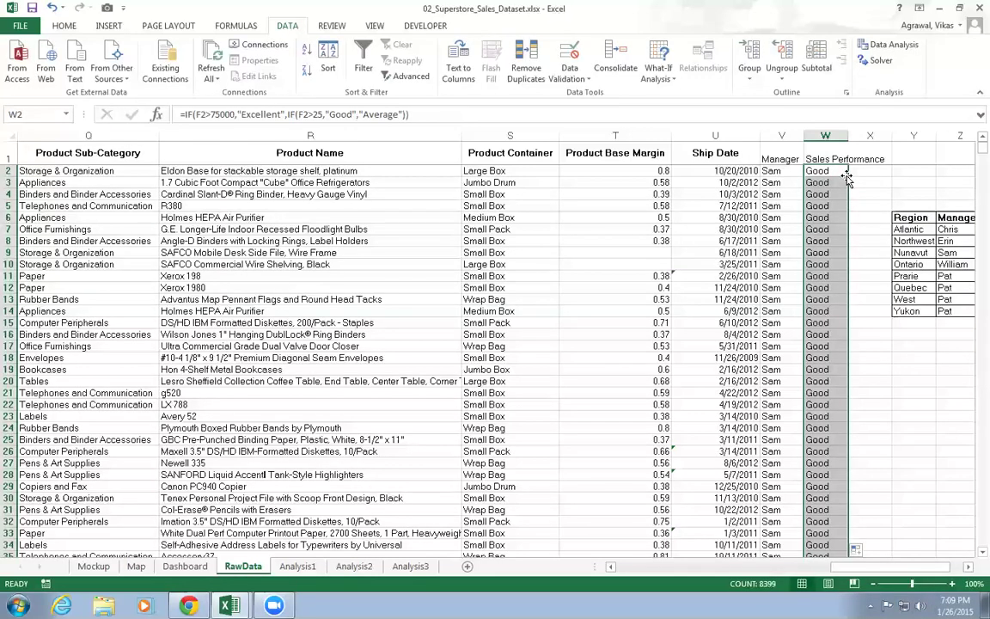
scroll(913, 357, down, 5)
scroll(945, 282, down, 20)
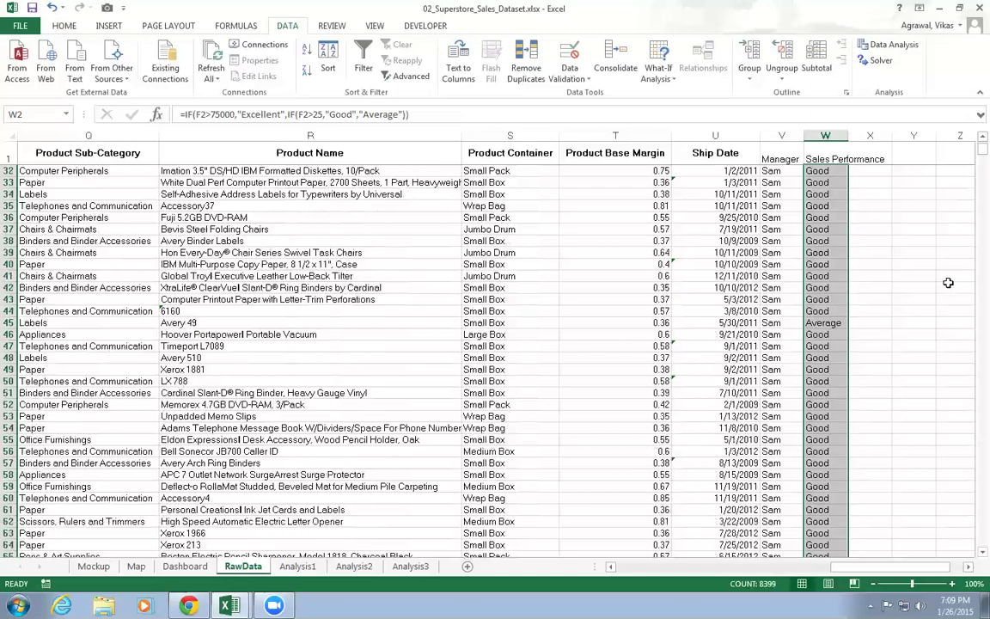
scroll(948, 282, up, 20)
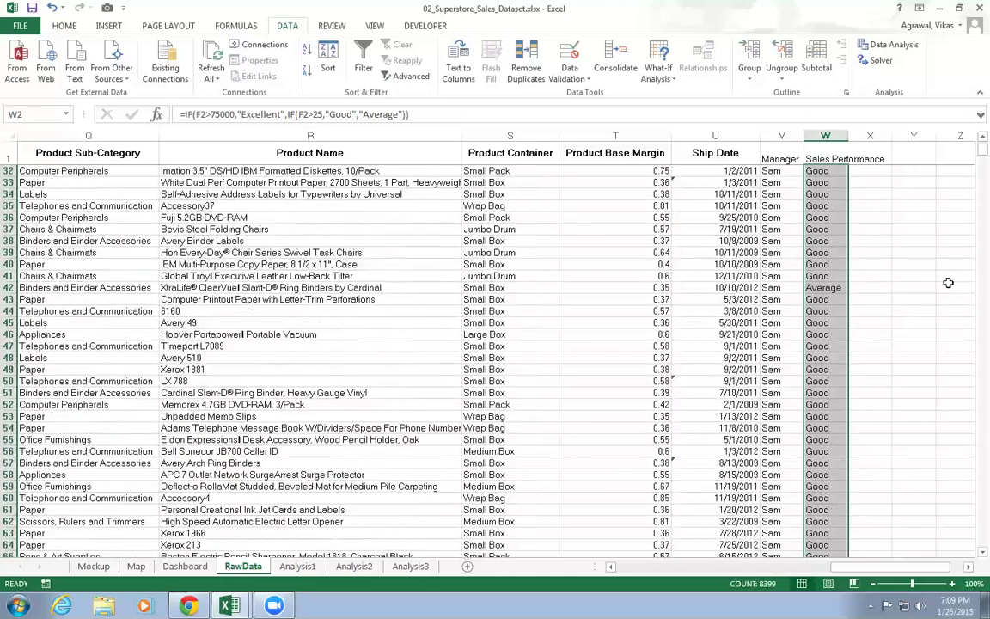
click(780, 370)
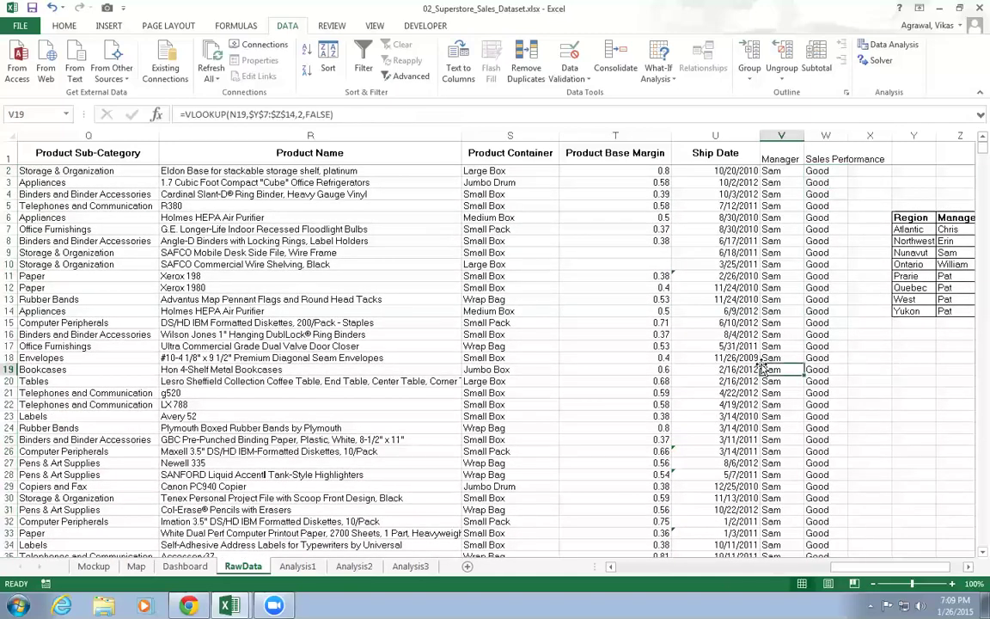
drag(846, 136, 889, 136)
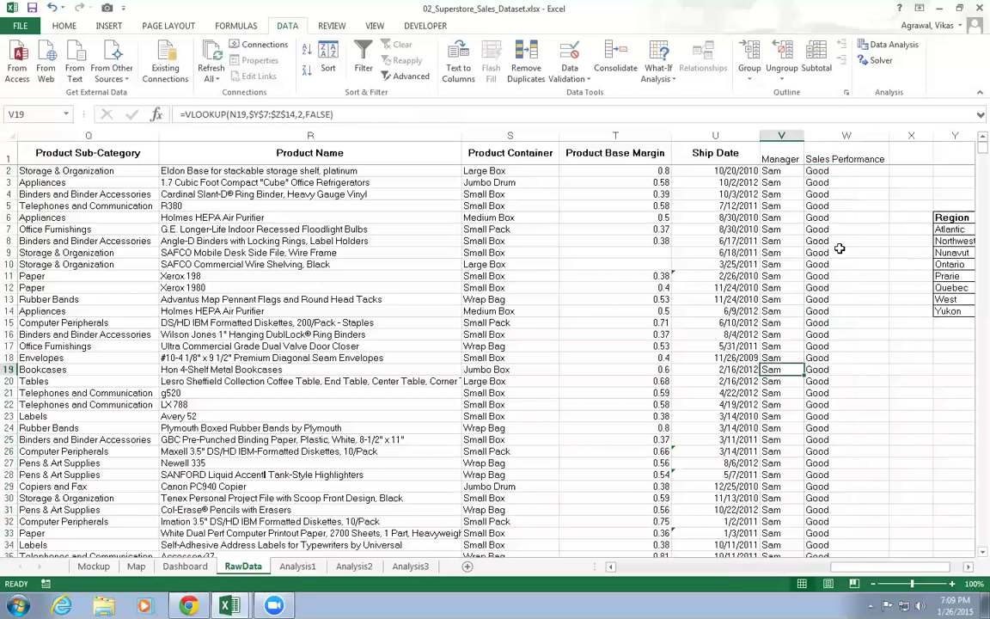
click(638, 333)
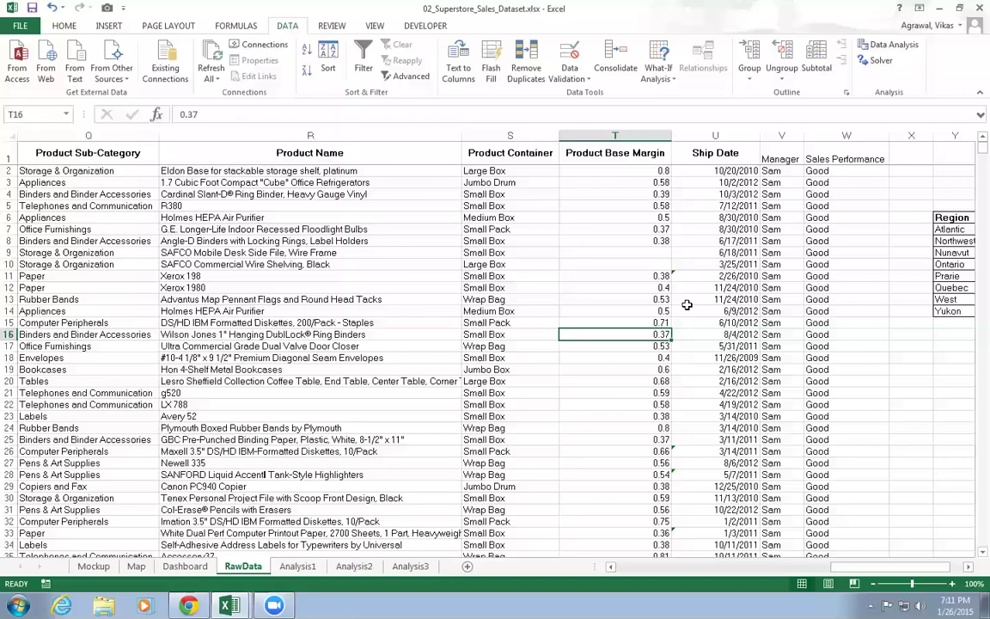
- Start a new entry in row 9 of the Map sheet with tab Raw Data and range V1:V60000
click(136, 566)
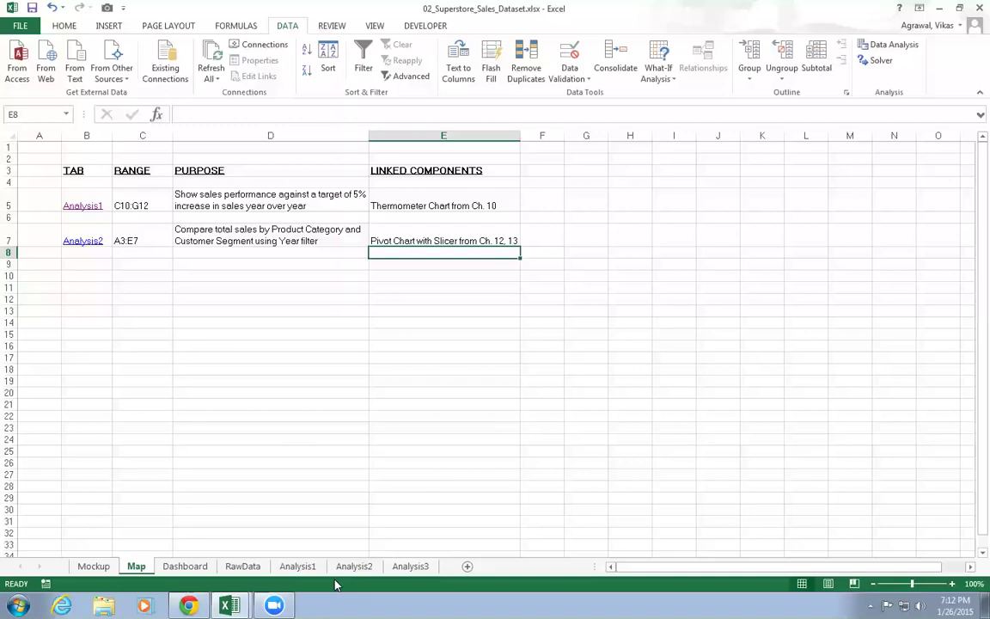
click(87, 267)
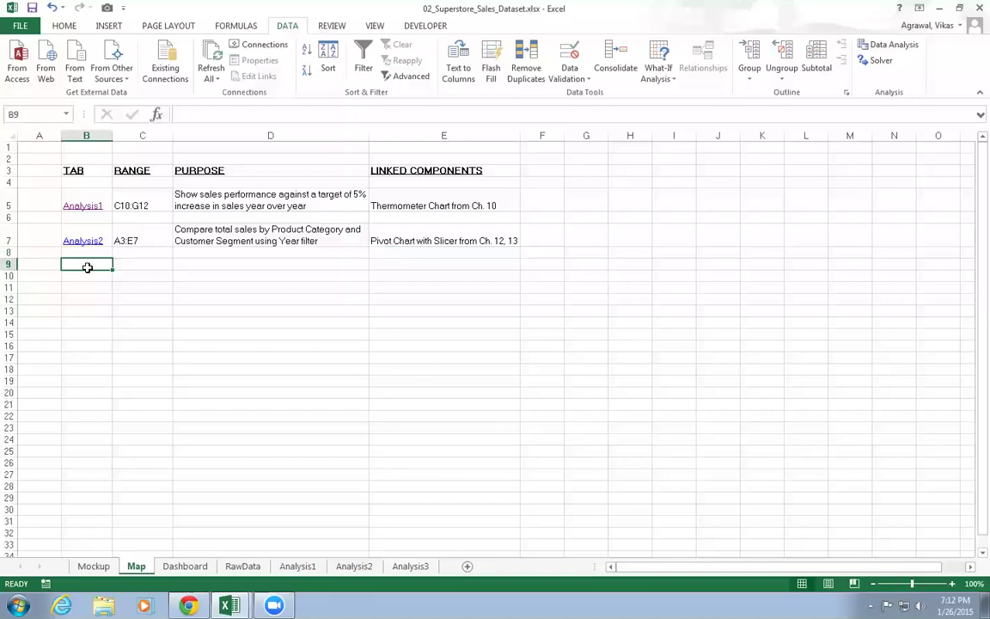
text(Raw Data)
key(Tab)
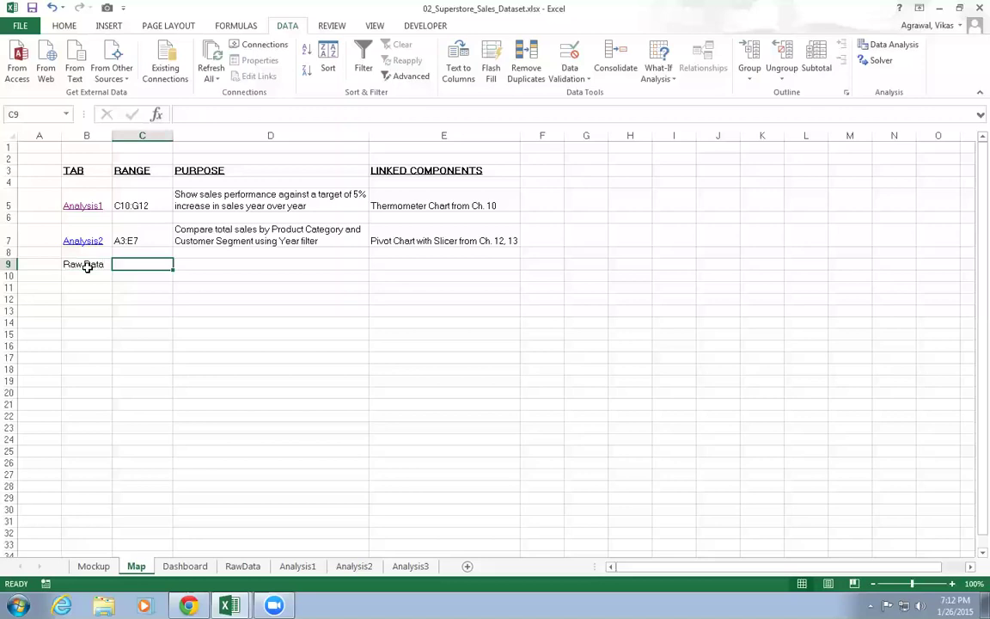
click(243, 565)
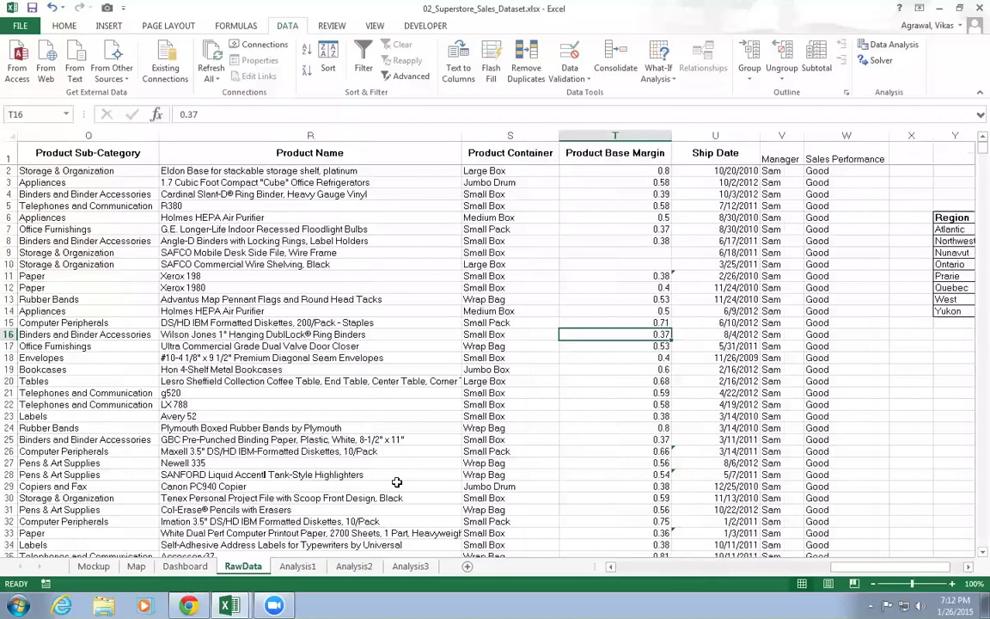
click(136, 568)
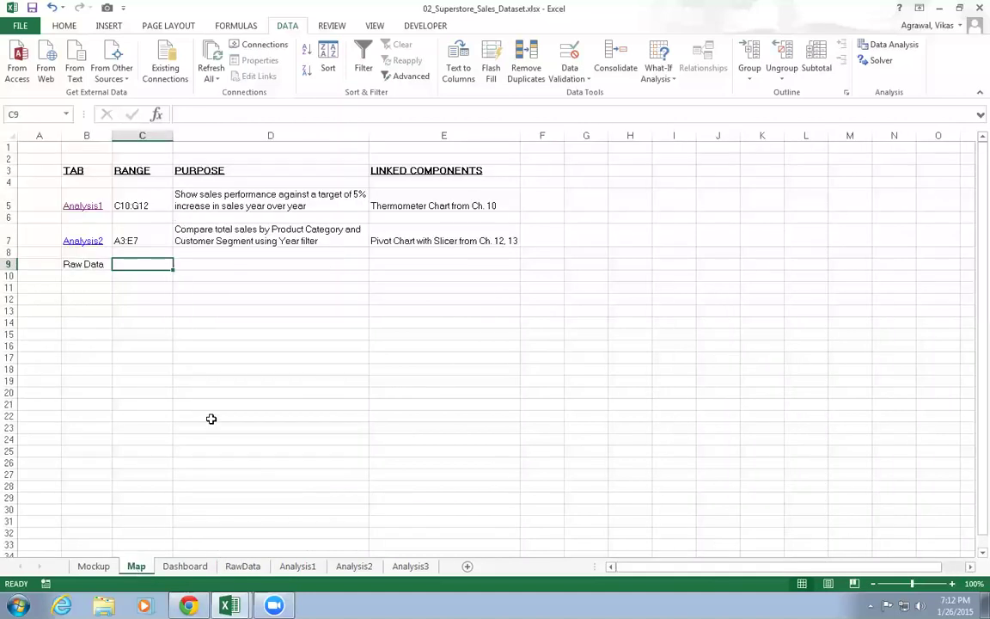
text(V1:V60000)
key(Tab)
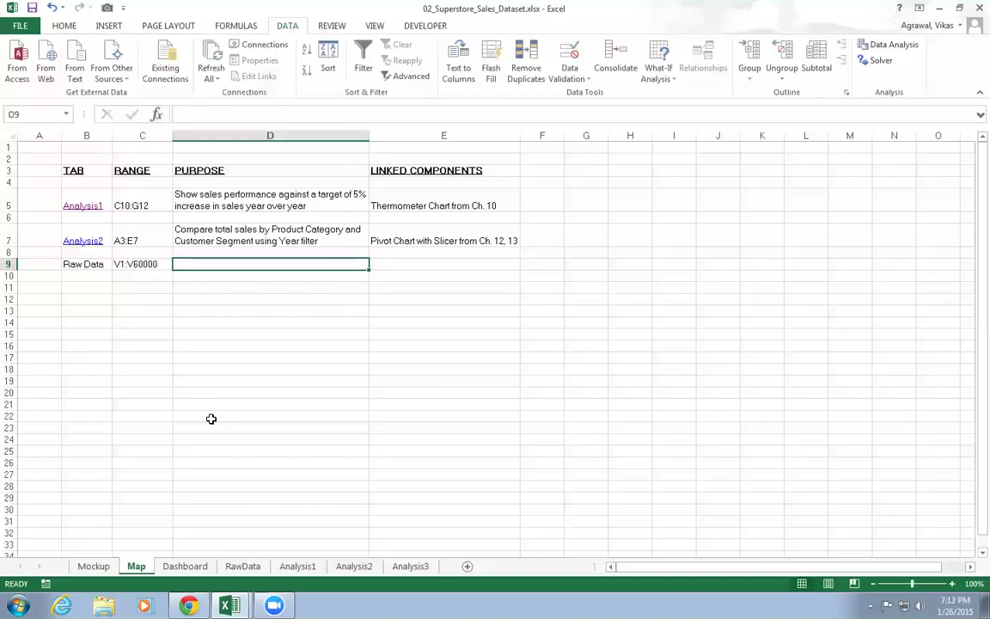
- Fill in the Raw Data entry's purpose as "Use IF Statement" and its linked components as "If statement from Ch. 4"
text(Use )
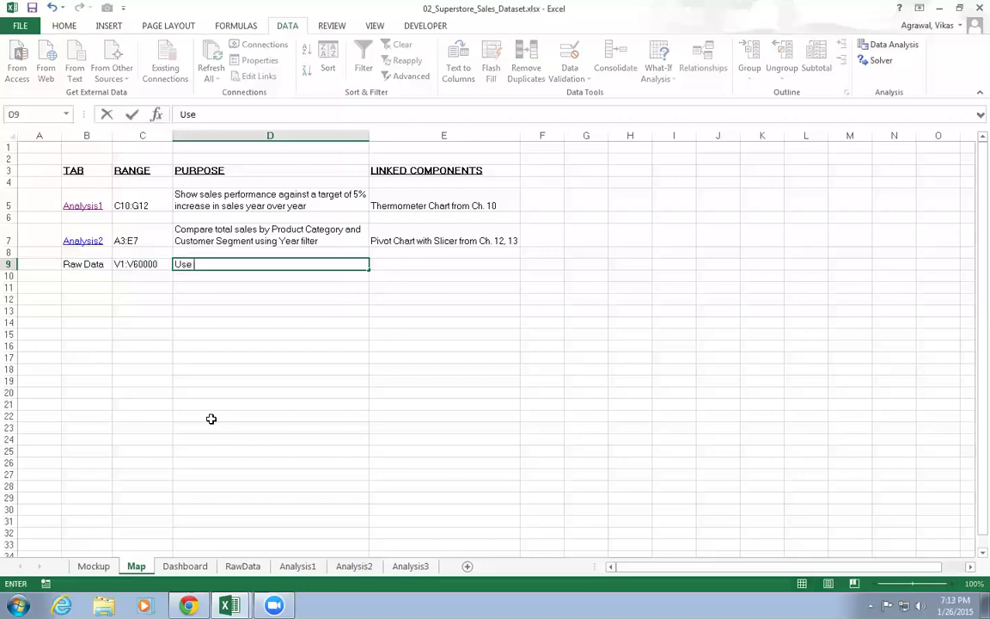
text(IF Statement)
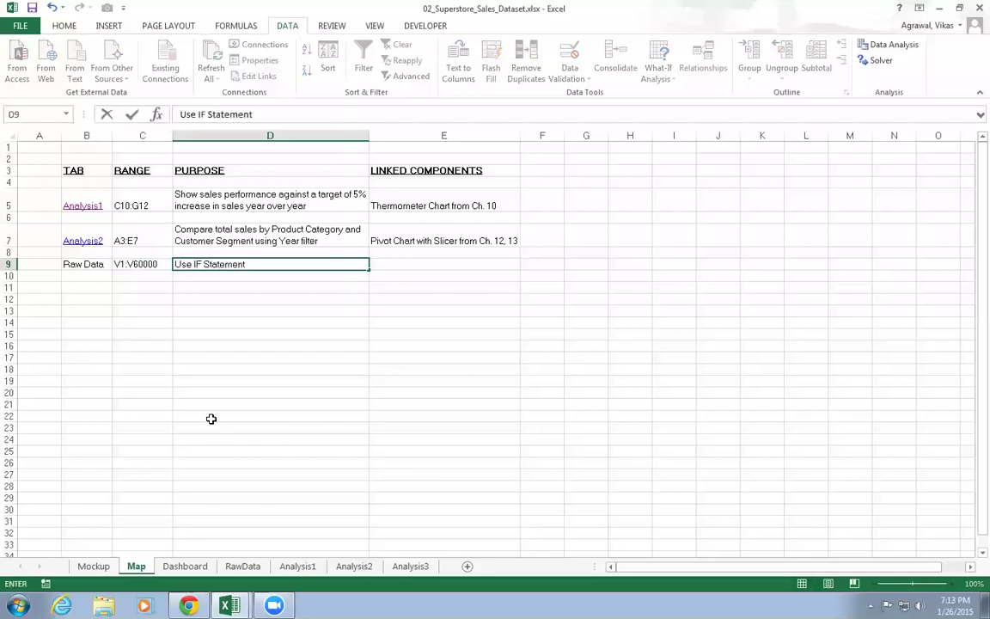
key(Tab)
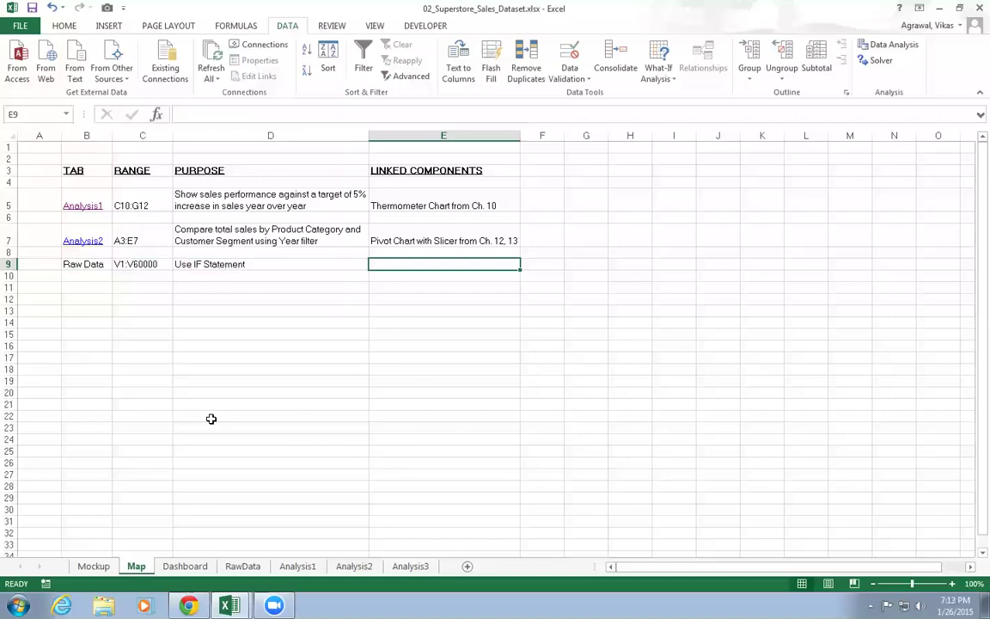
text(If statement from Ch.)
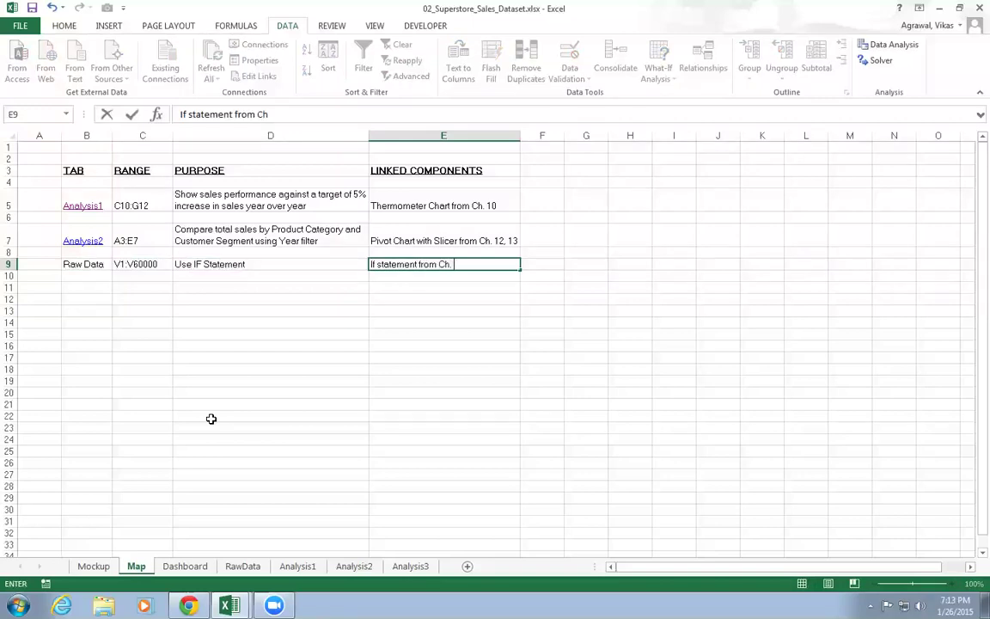
text( 4)
key(Return)
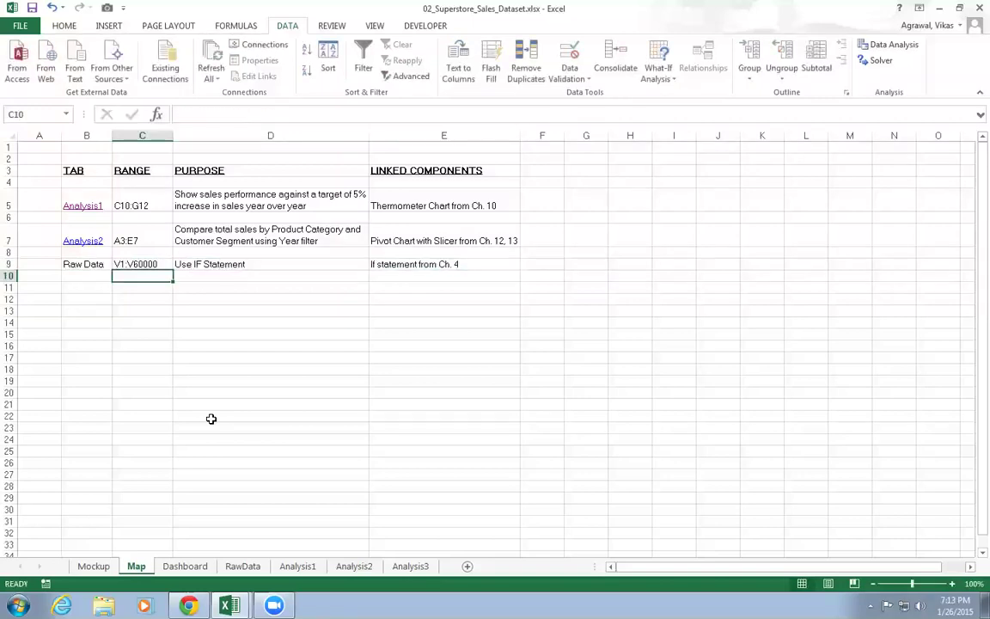